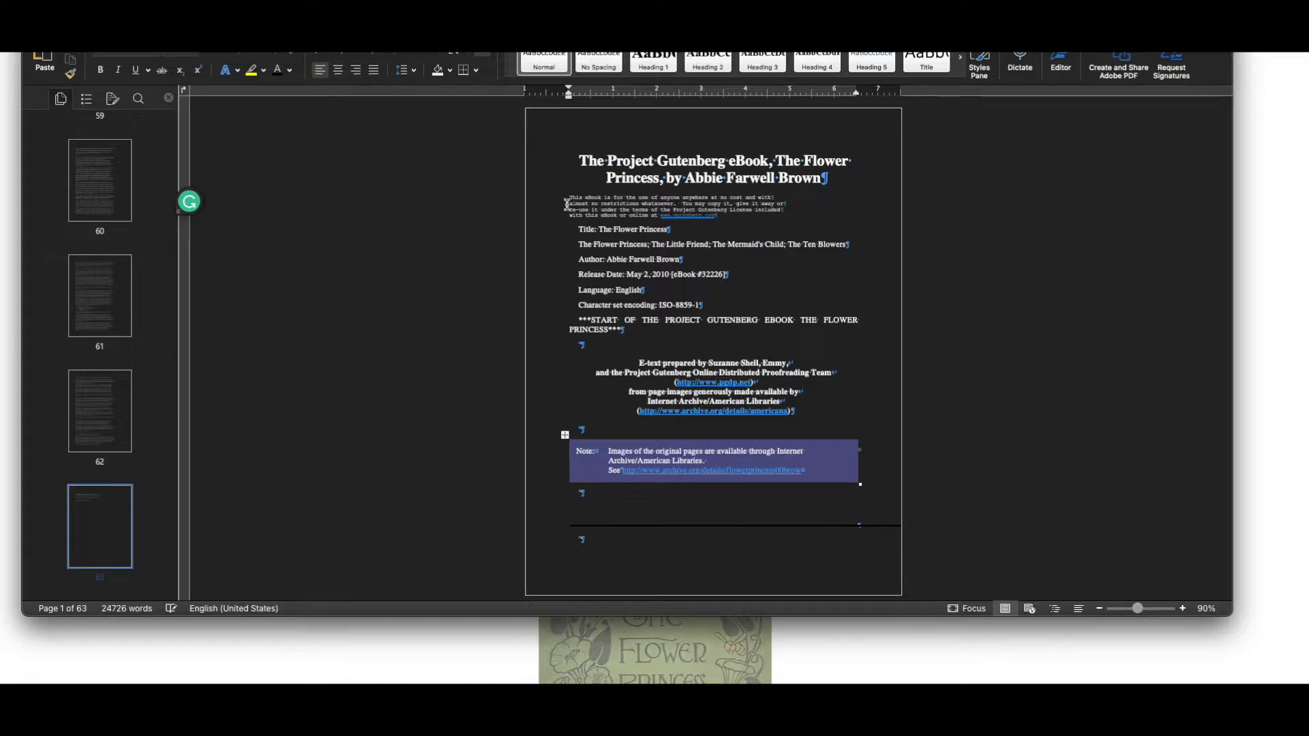
Delete the Project Gutenberg notice, book details, credits and note below the title, plus the horizontal line beneath them.
left_click_drag(572, 200, 853, 456)
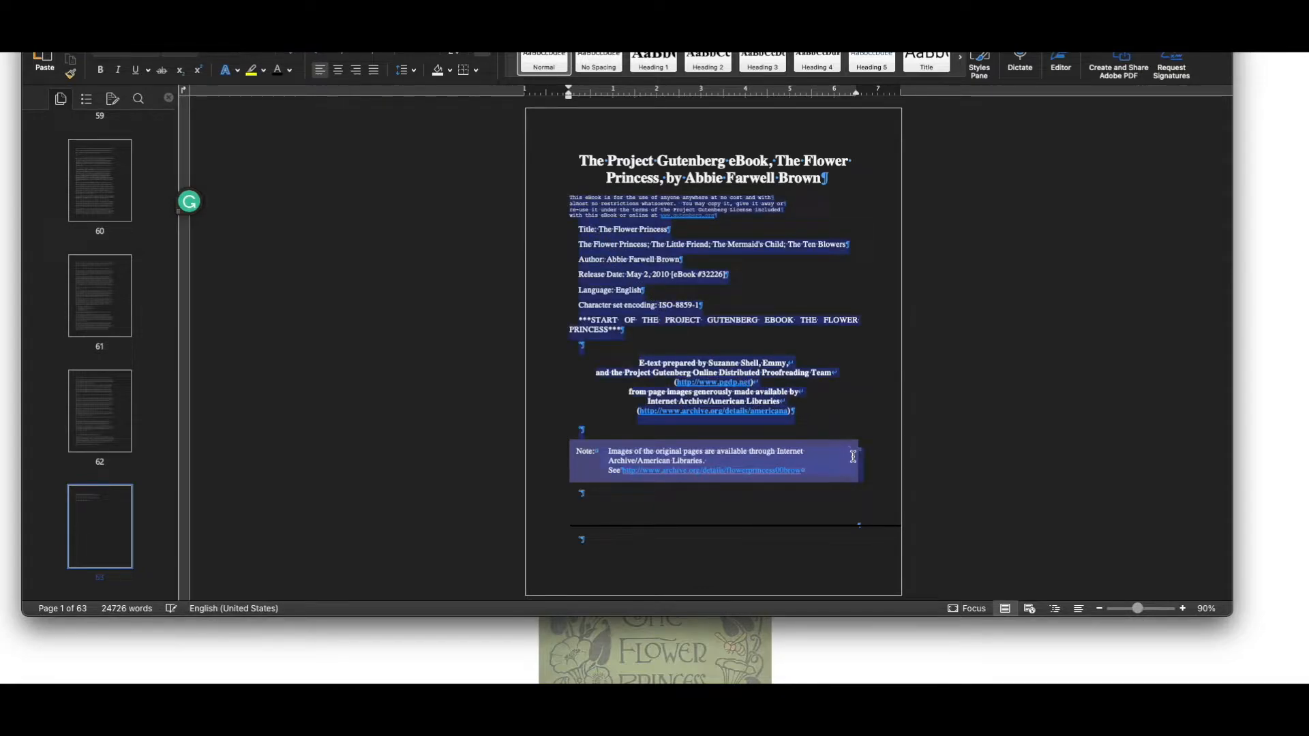
key("BackSpace")
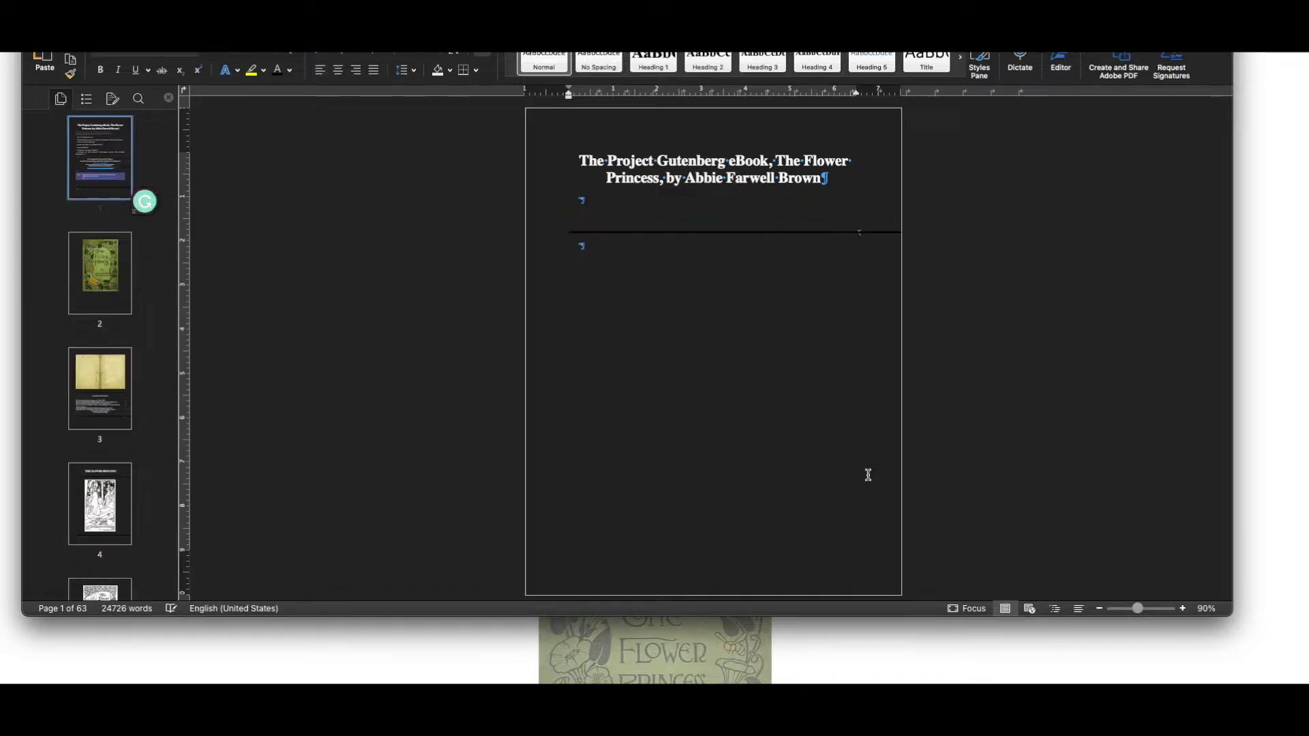
scroll(774, 387, "down", 3)
scroll(774, 385, "up", 4)
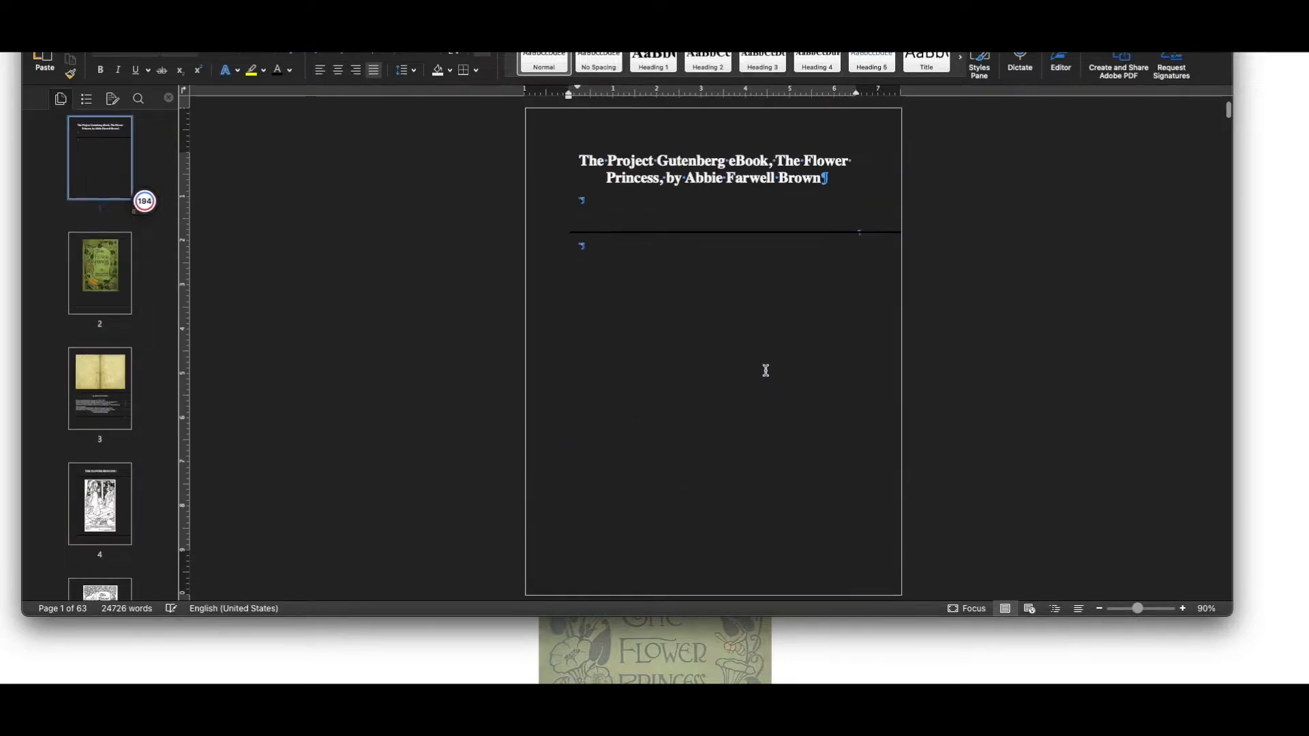
left_click(776, 234)
key("BackSpace")
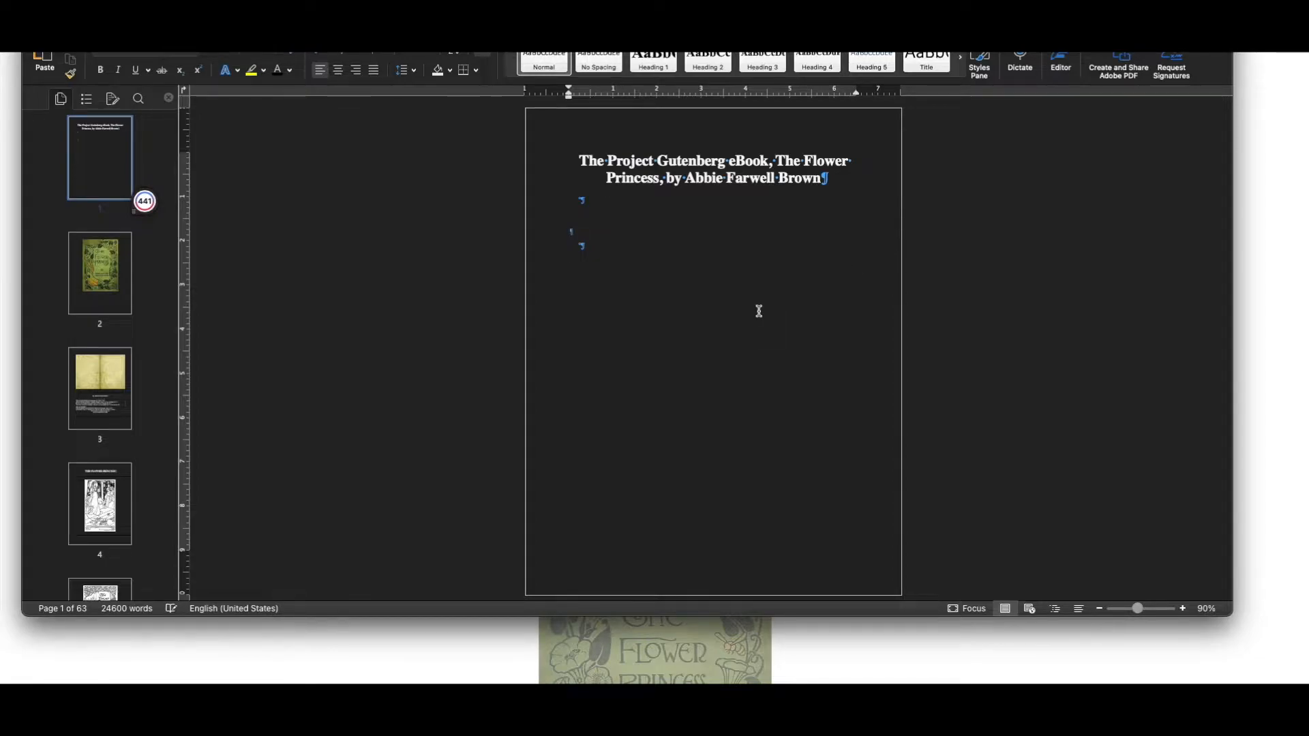
Delete the green cover image and the scanned blank-book image that follows it.
scroll(759, 311, "down", 10)
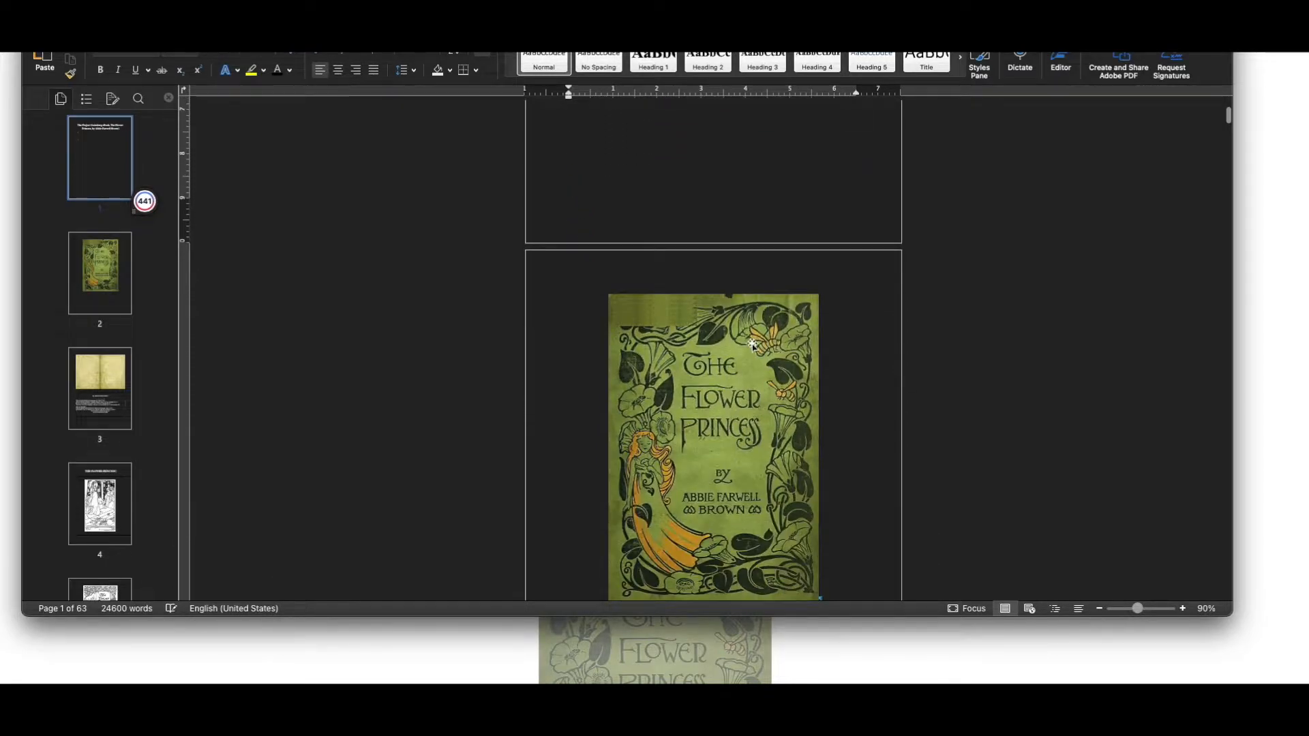
left_click(751, 347)
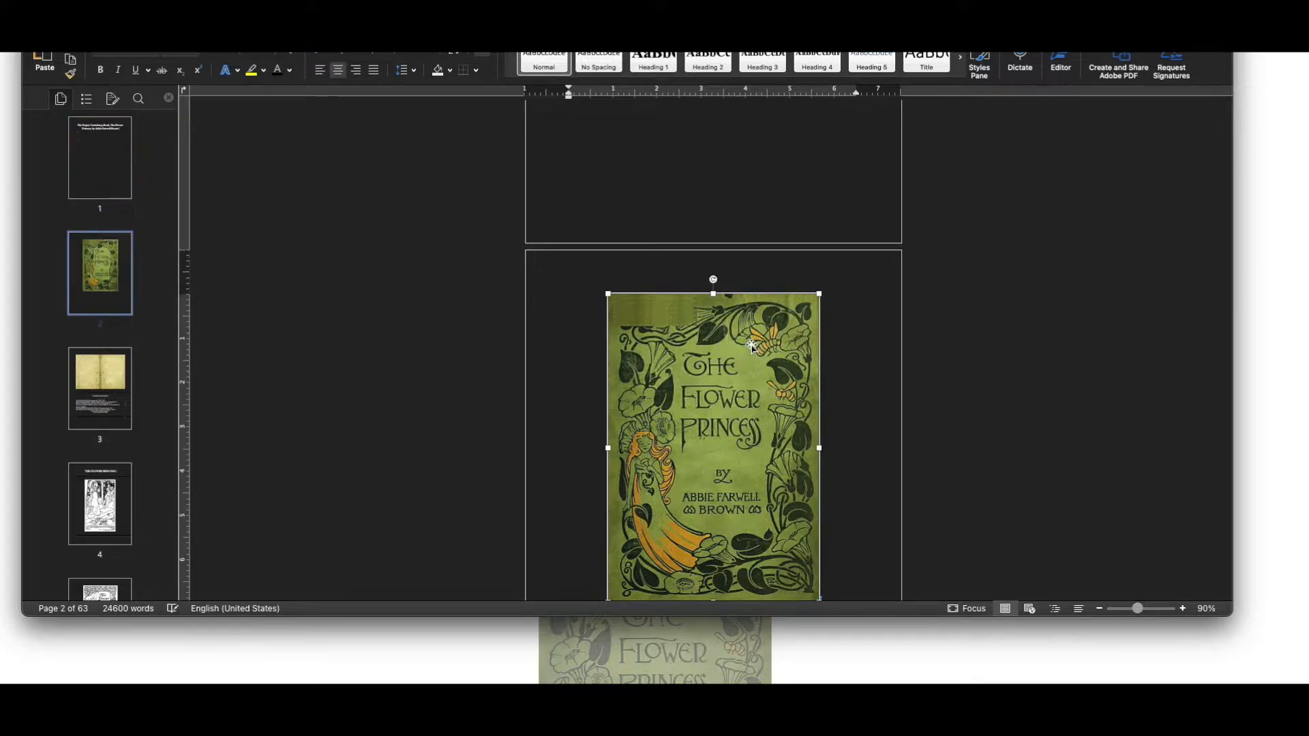
key("Delete")
scroll(737, 328, "up", 5)
left_click(735, 325)
key("Delete")
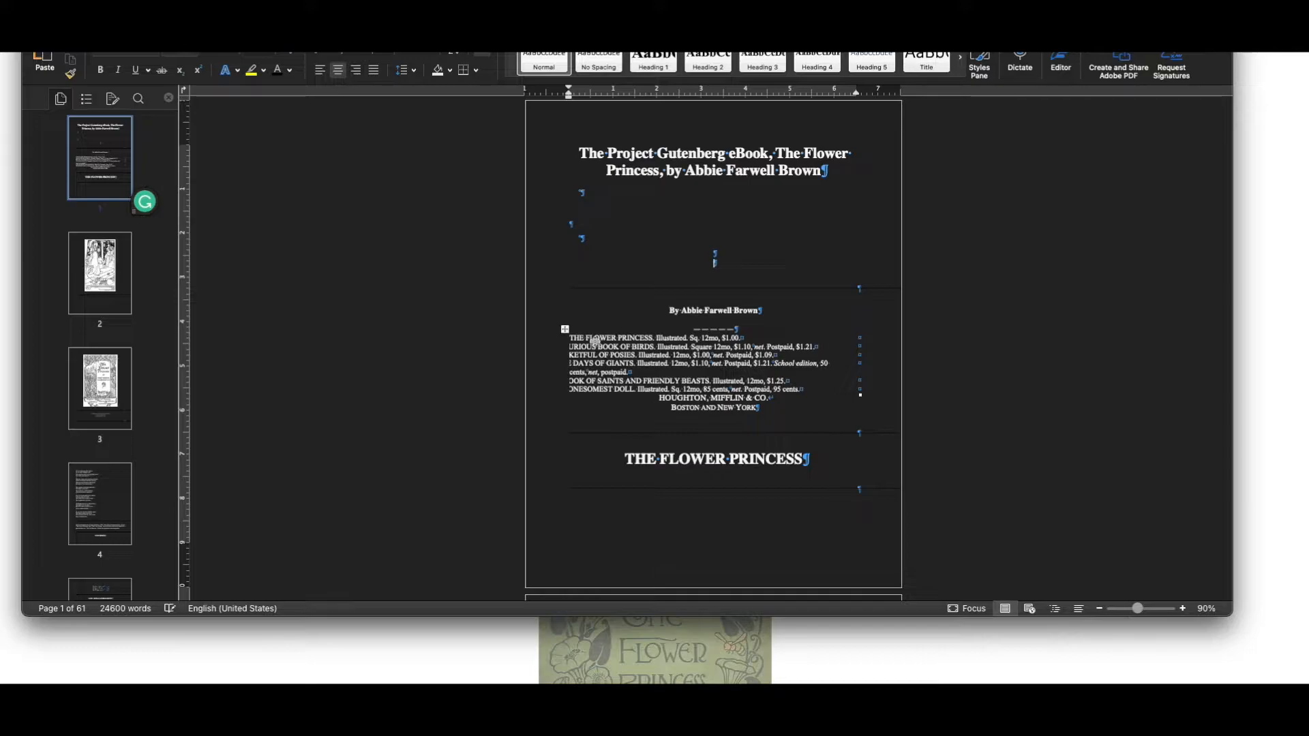
Delete the "Let him prove it" illustration and the illustrated title page image.
scroll(594, 341, "down", 5)
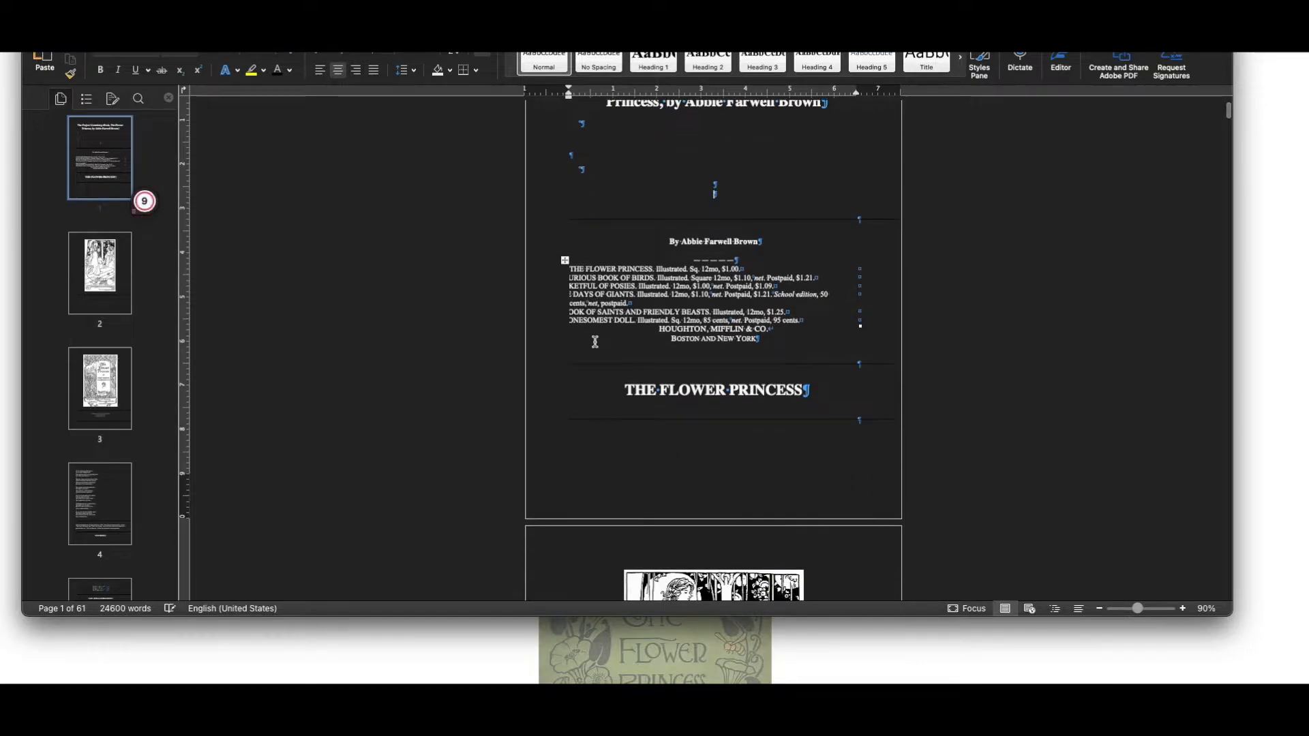
scroll(594, 341, "down", 6)
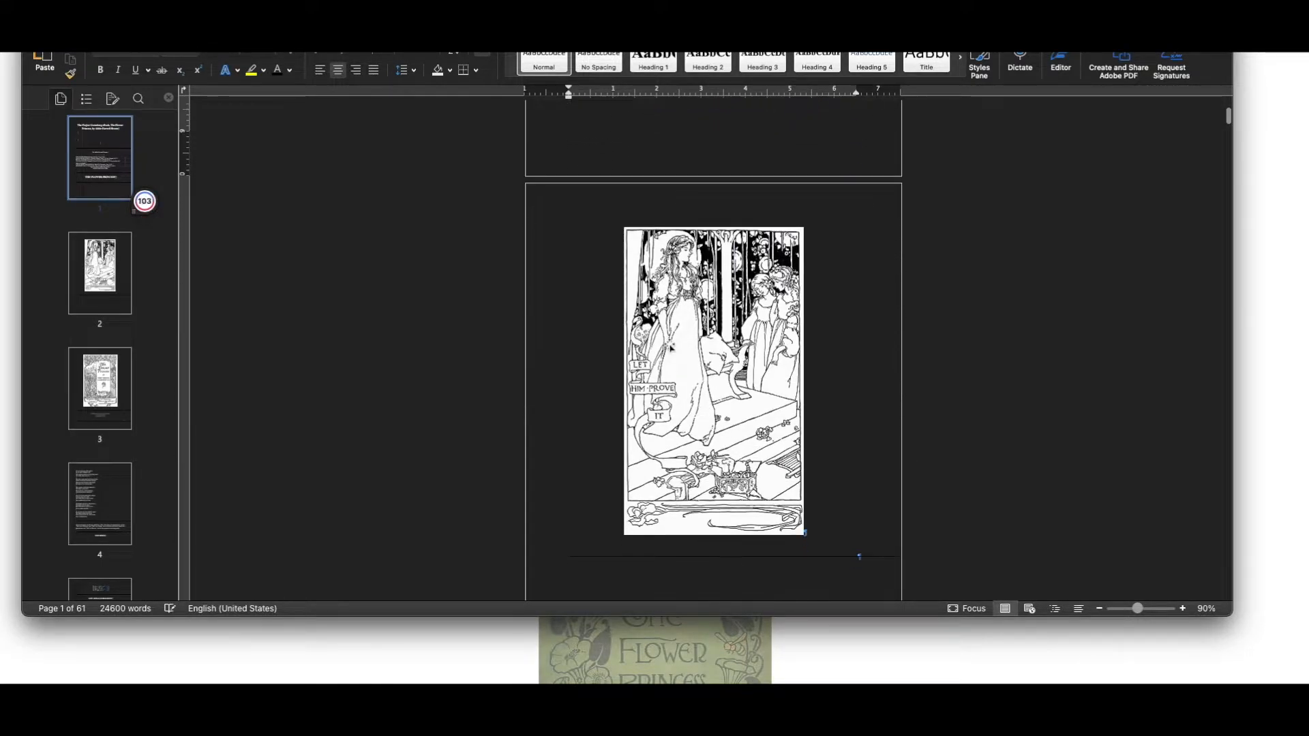
left_click(671, 347)
key("Delete")
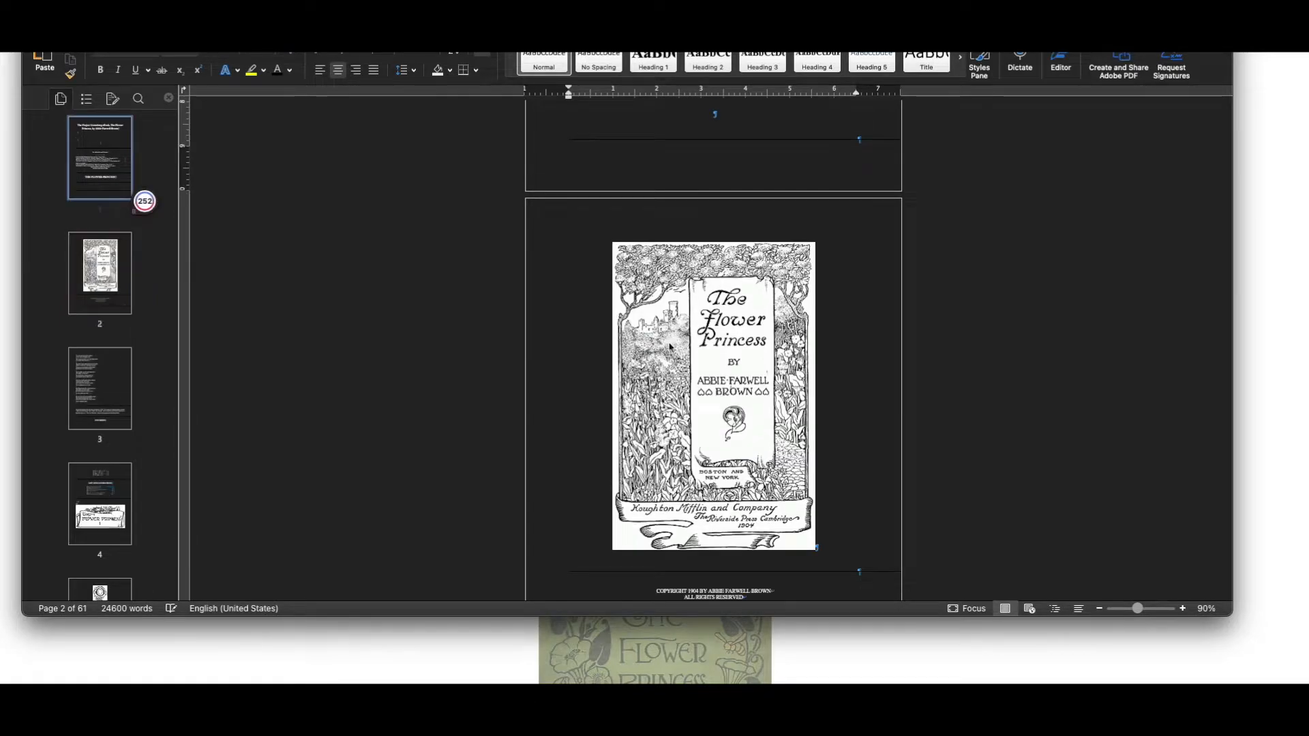
left_click(706, 332)
key("Delete")
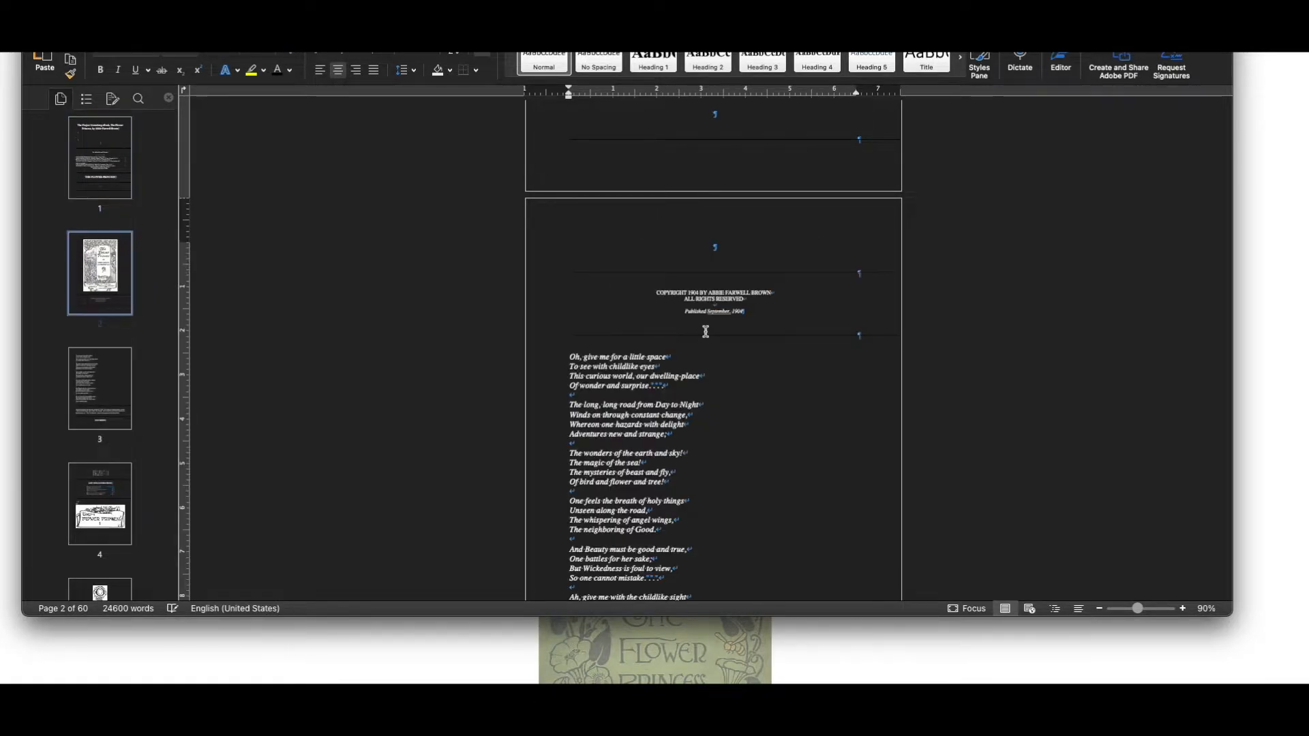
Remove the horizontal lines above Contents, above List of Illustrations and below the illustrations table.
scroll(705, 331, "down", 10)
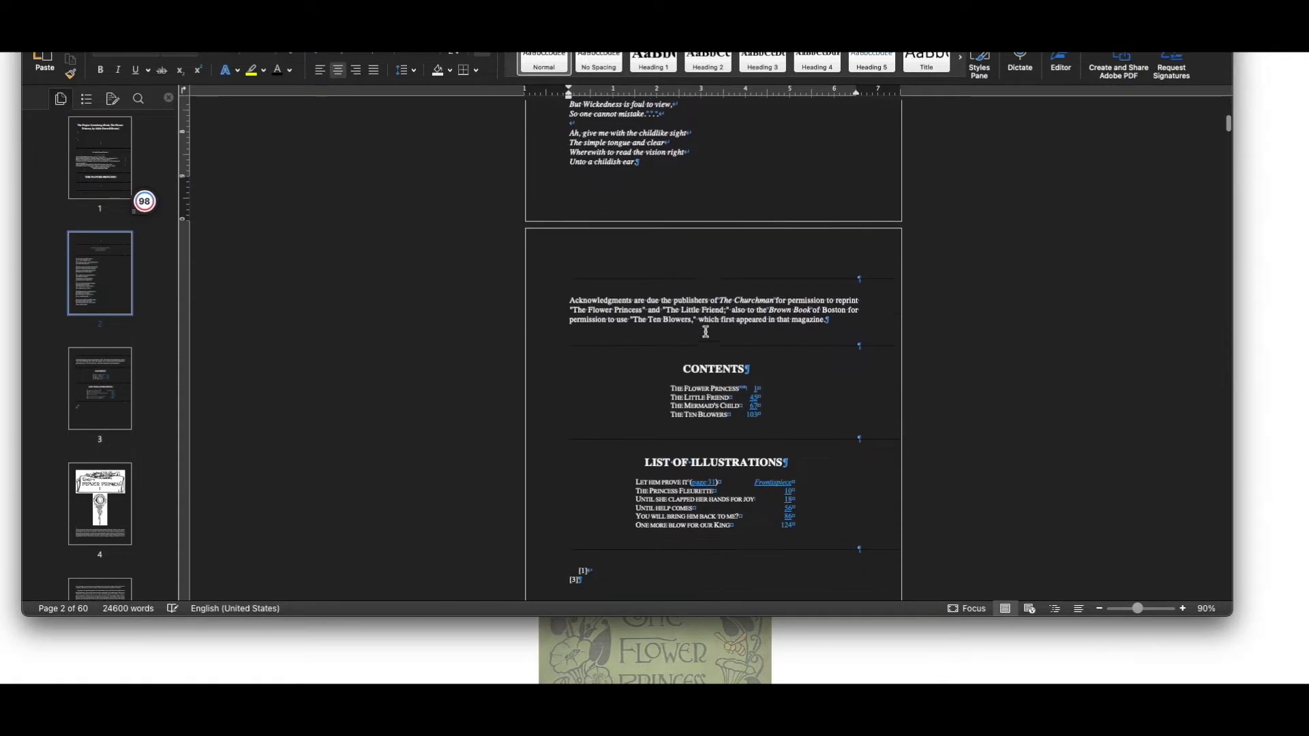
scroll(705, 331, "up", 3)
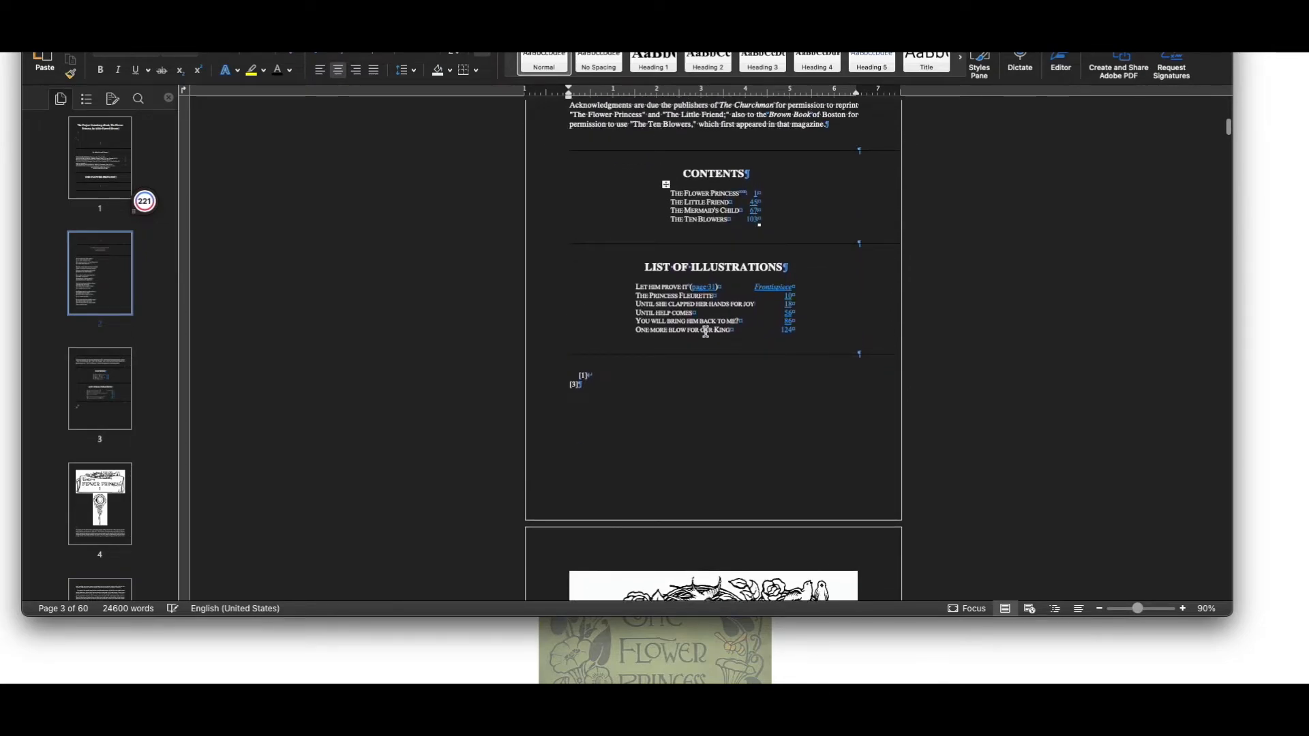
left_click(733, 200)
key("Delete")
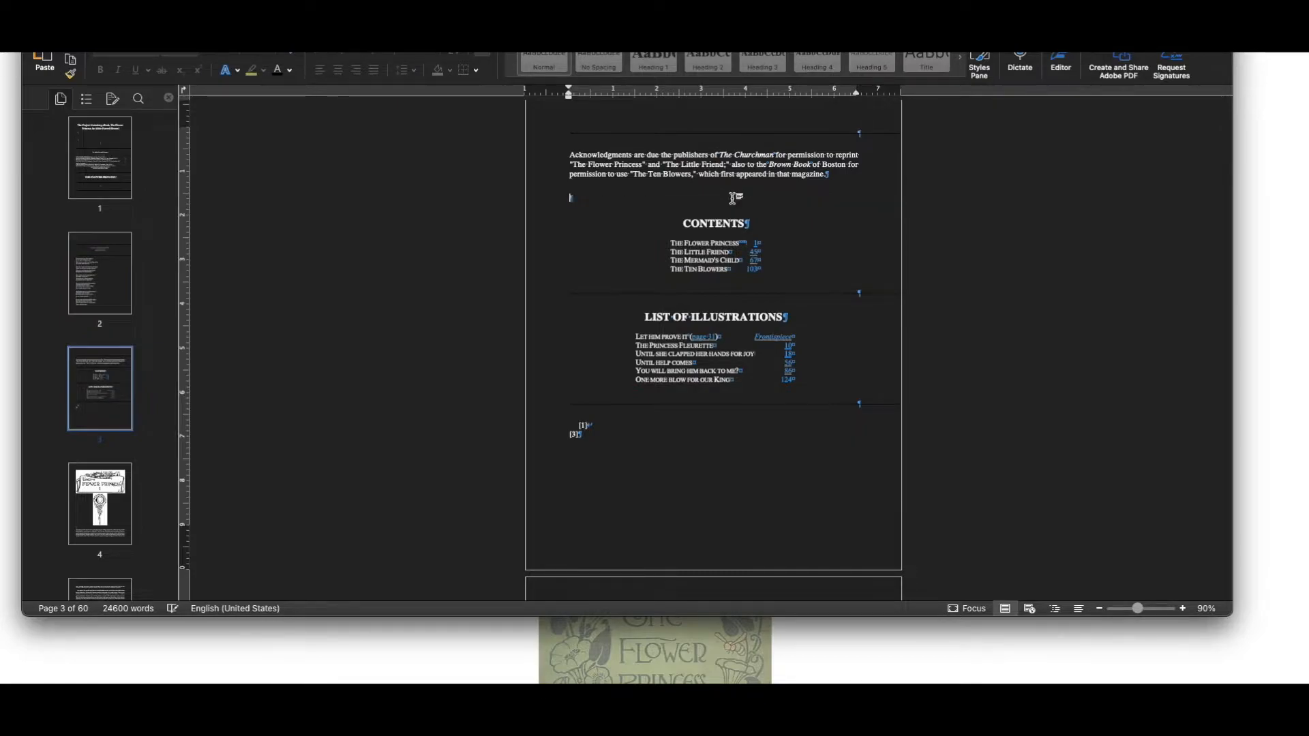
left_click(733, 294)
key("Delete")
left_click(735, 406)
key("Delete")
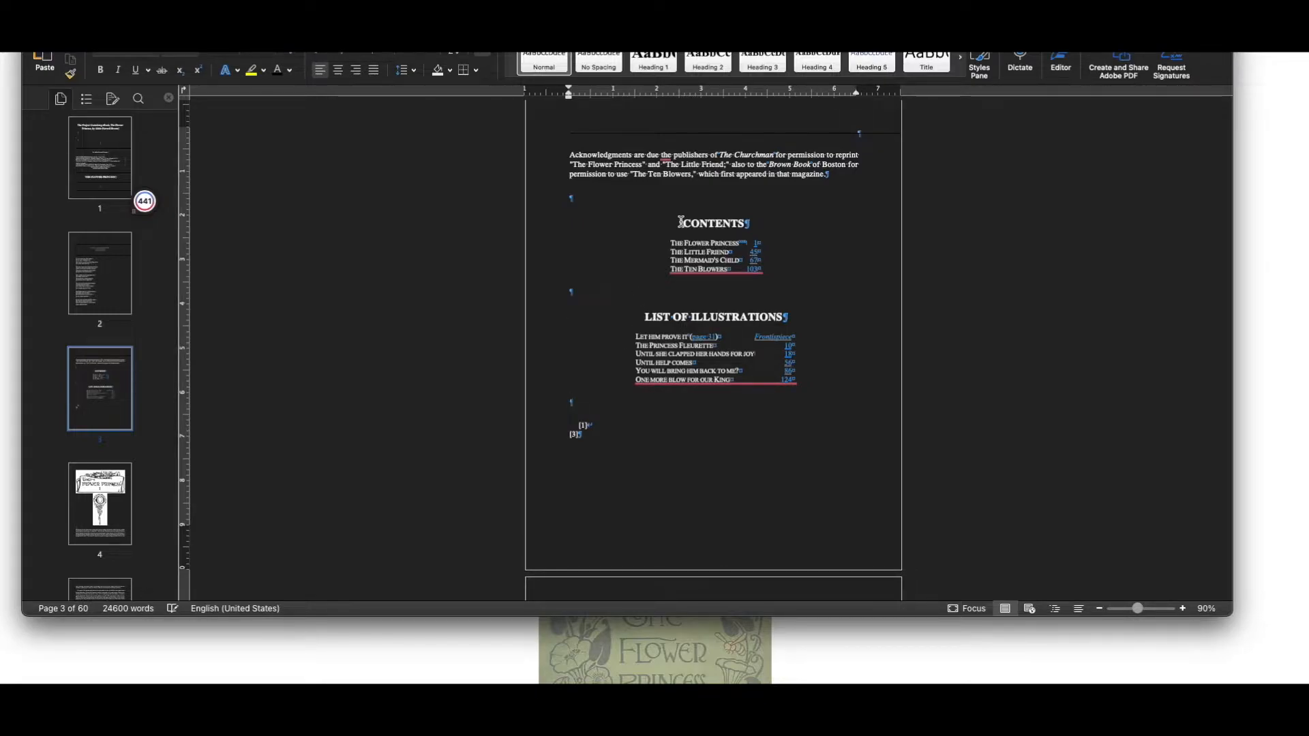
Delete the Contents and List of Illustrations sections together with the [1] and [3] page markers below them.
left_click_drag(680, 221, 813, 387)
key("Delete")
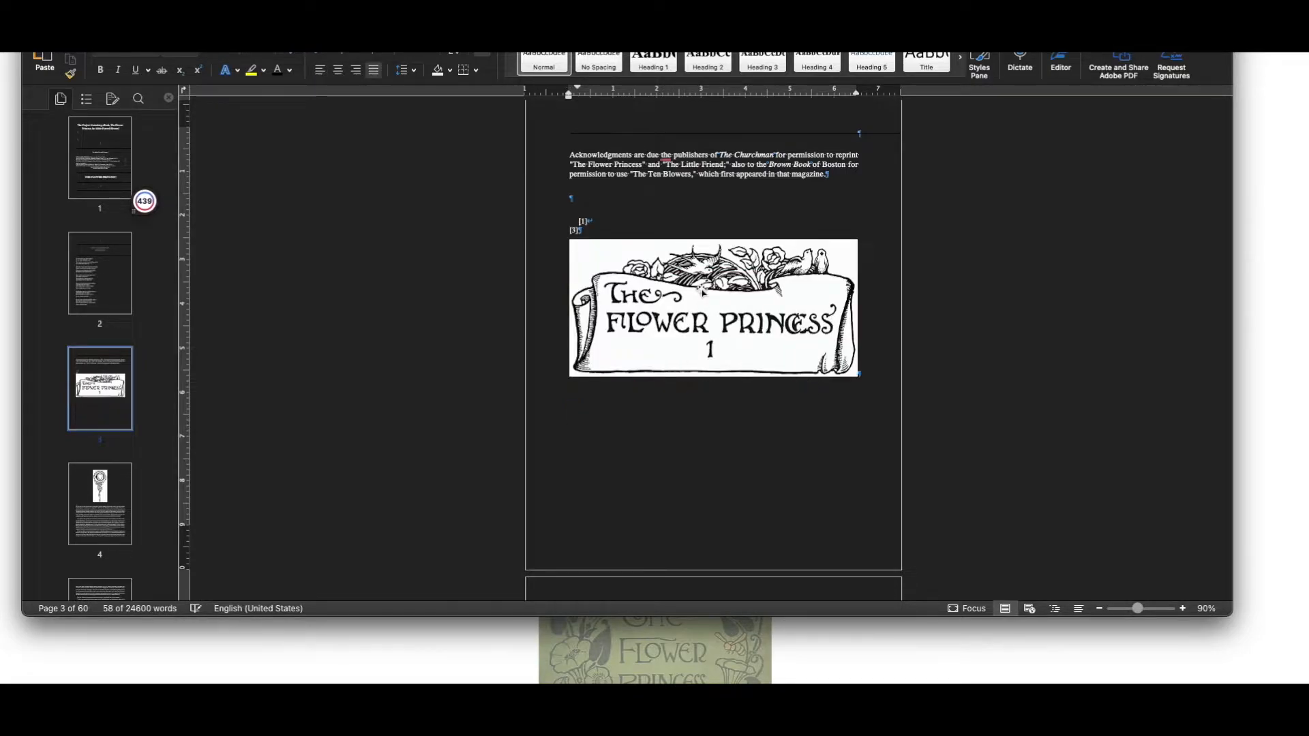
left_click_drag(578, 221, 589, 232)
key("Delete")
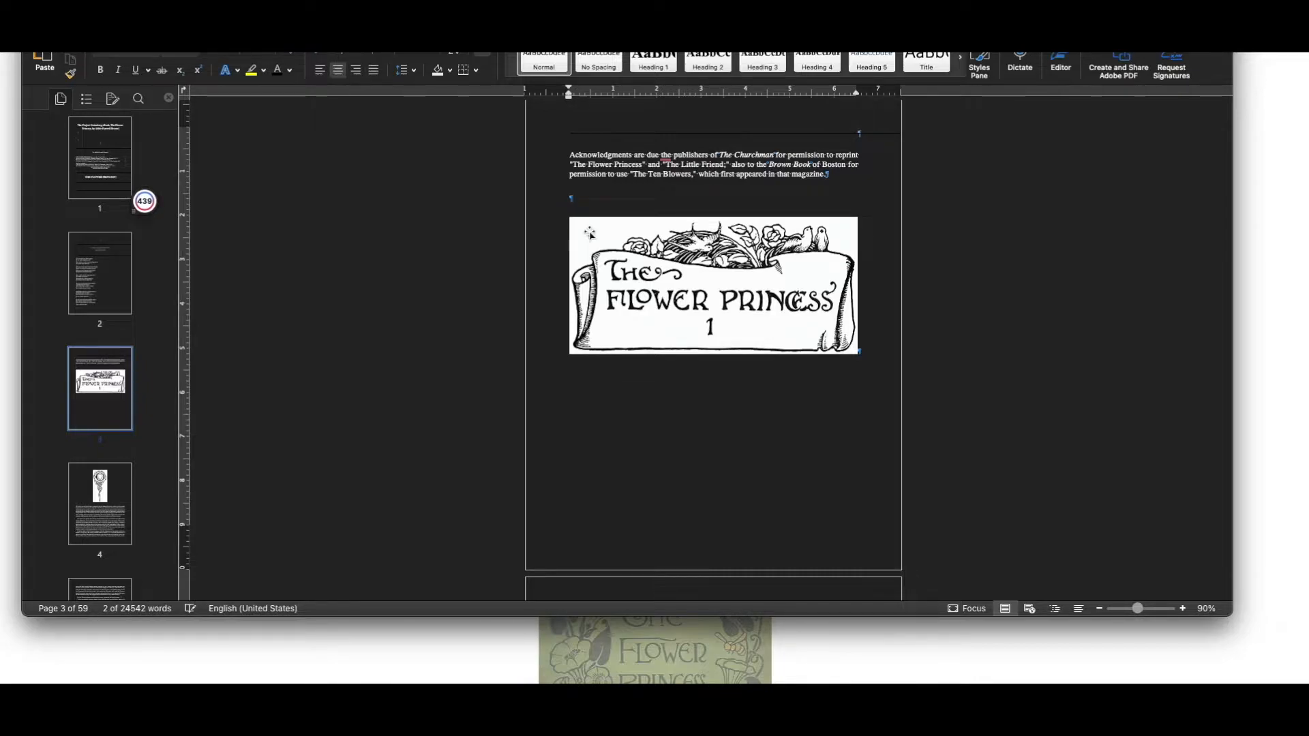
Delete the "The Flower Princess" chapter banner image and the full-page illustration on page 6.
left_click(724, 261)
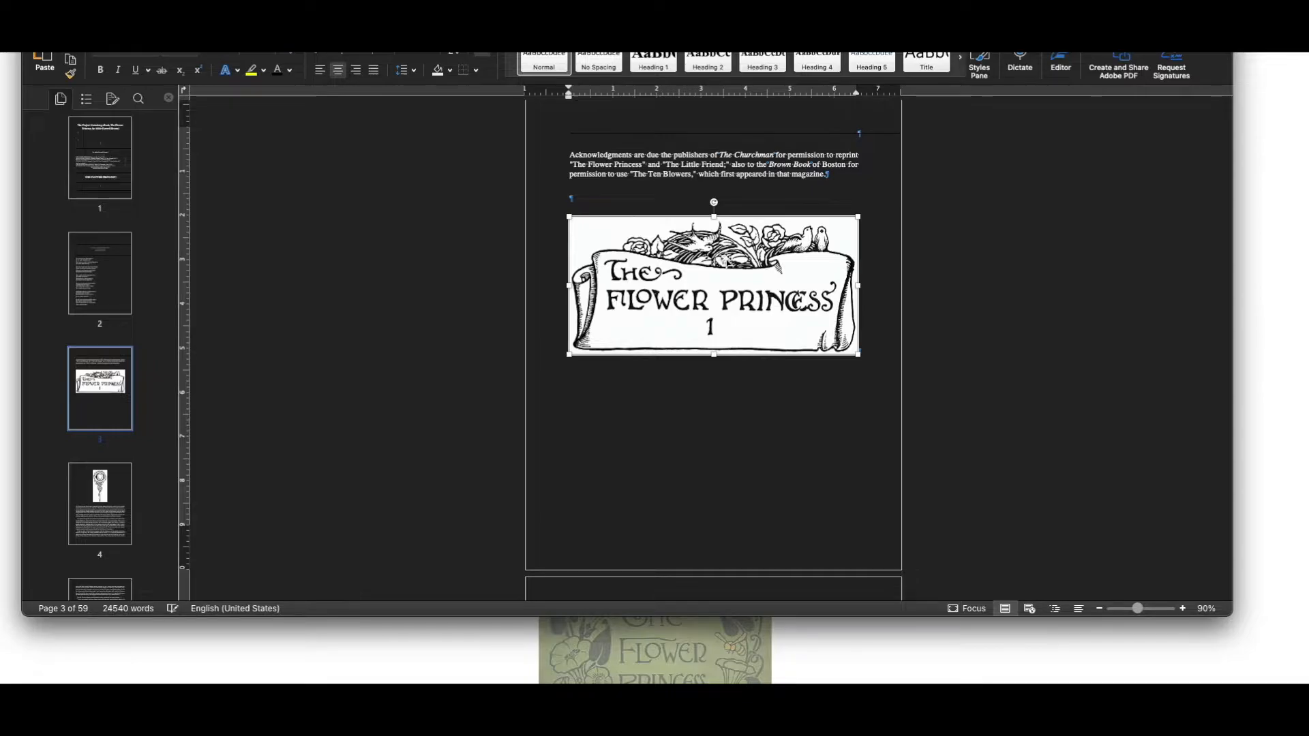
key("Delete")
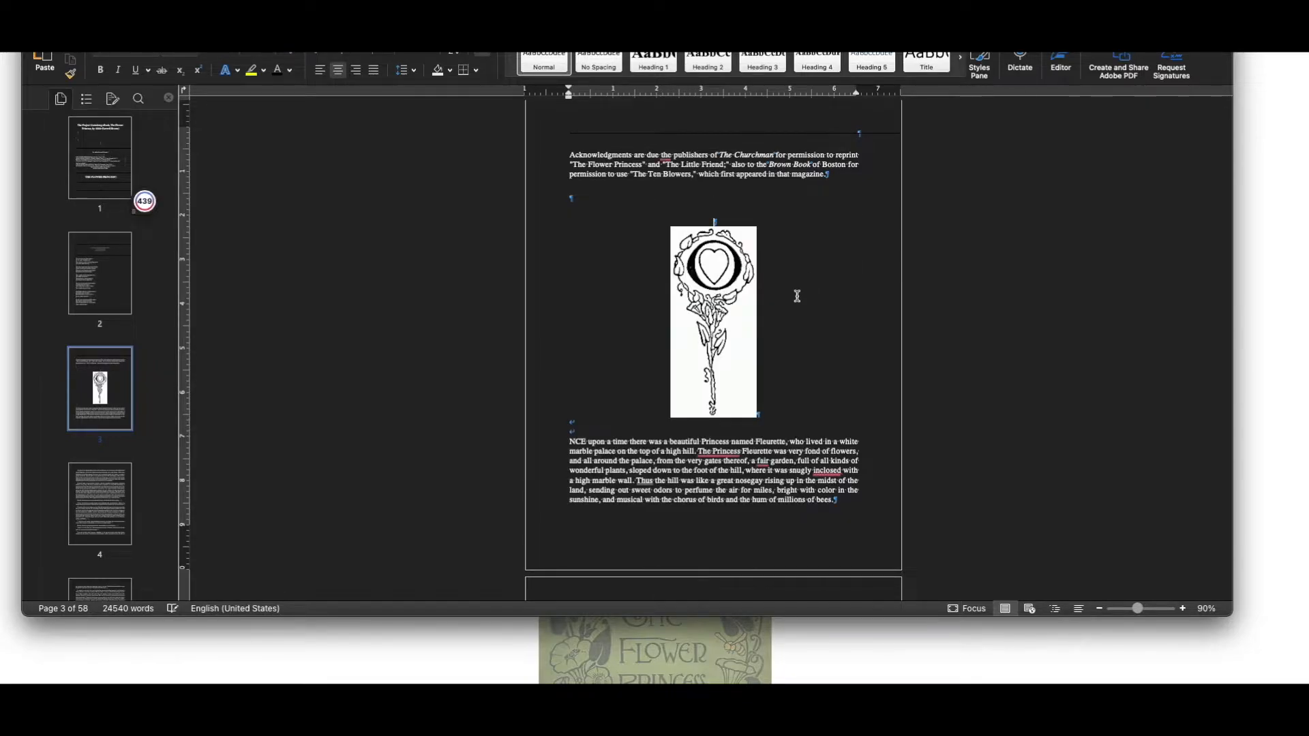
scroll(787, 275, "down", 2)
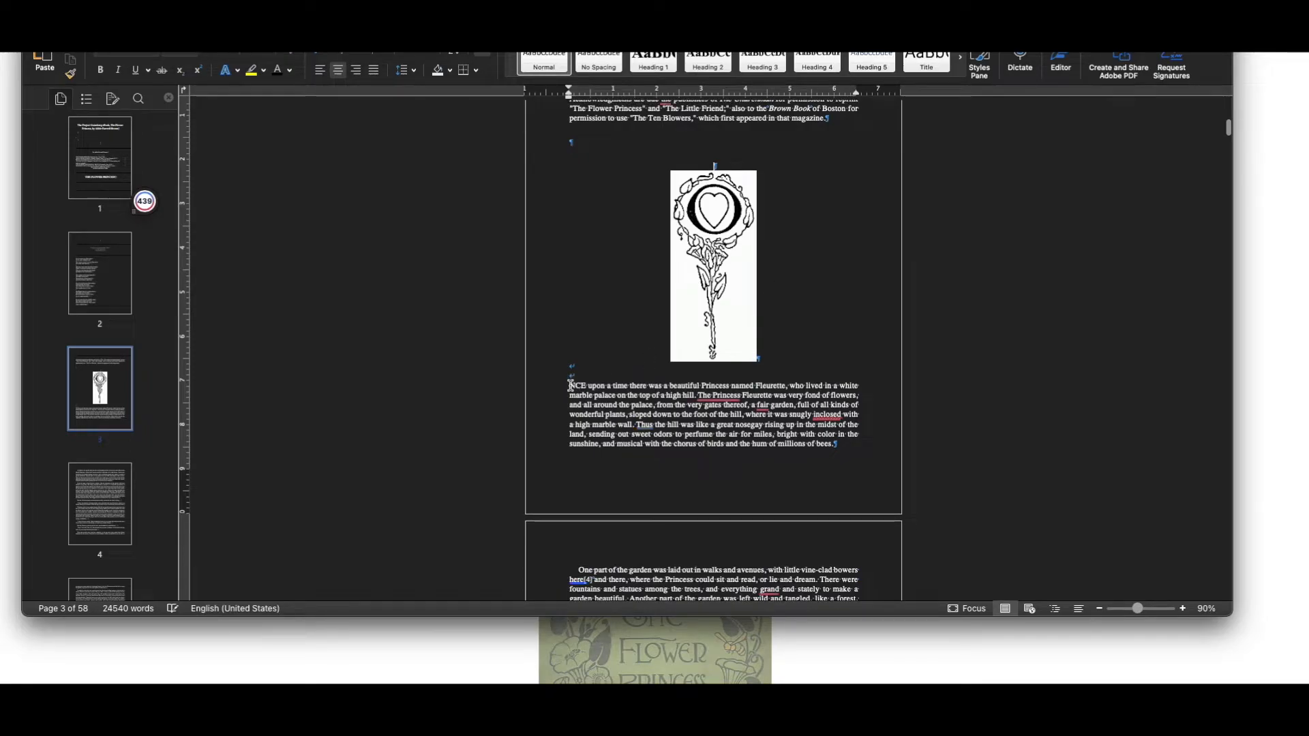
scroll(758, 332, "down", 10)
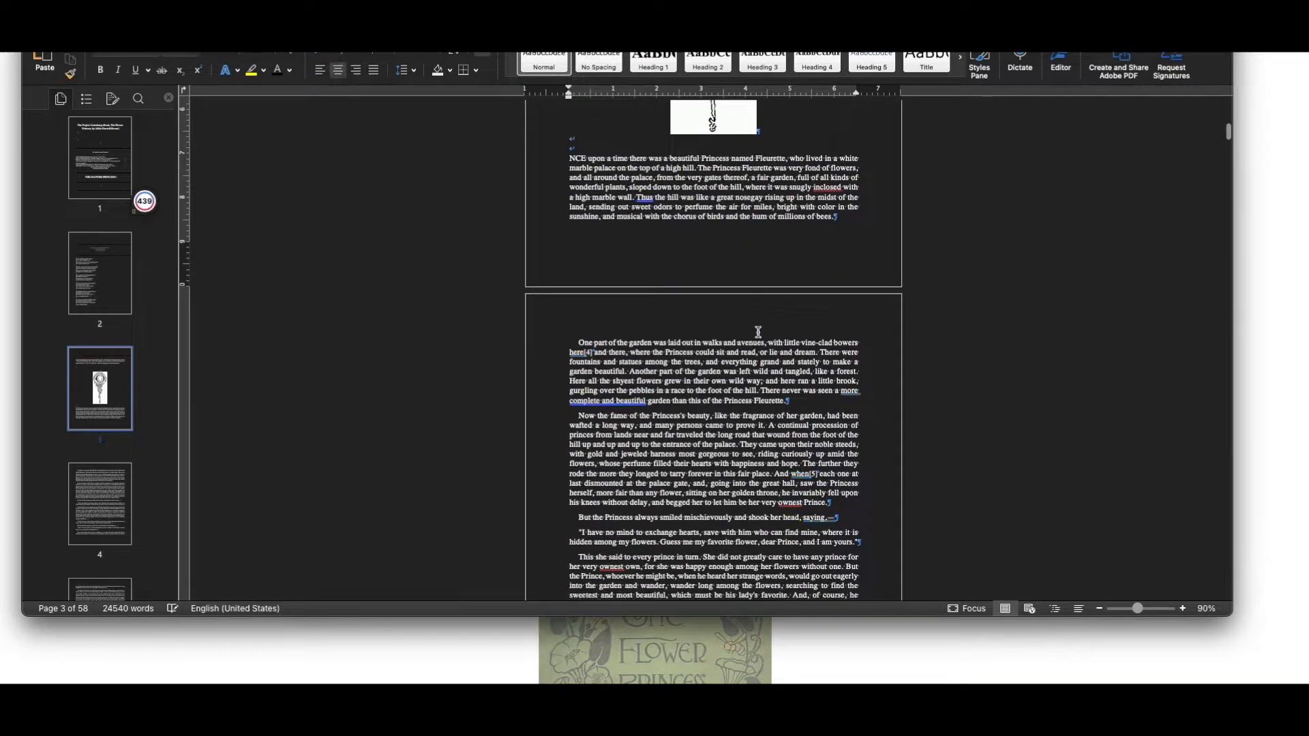
scroll(758, 332, "down", 15)
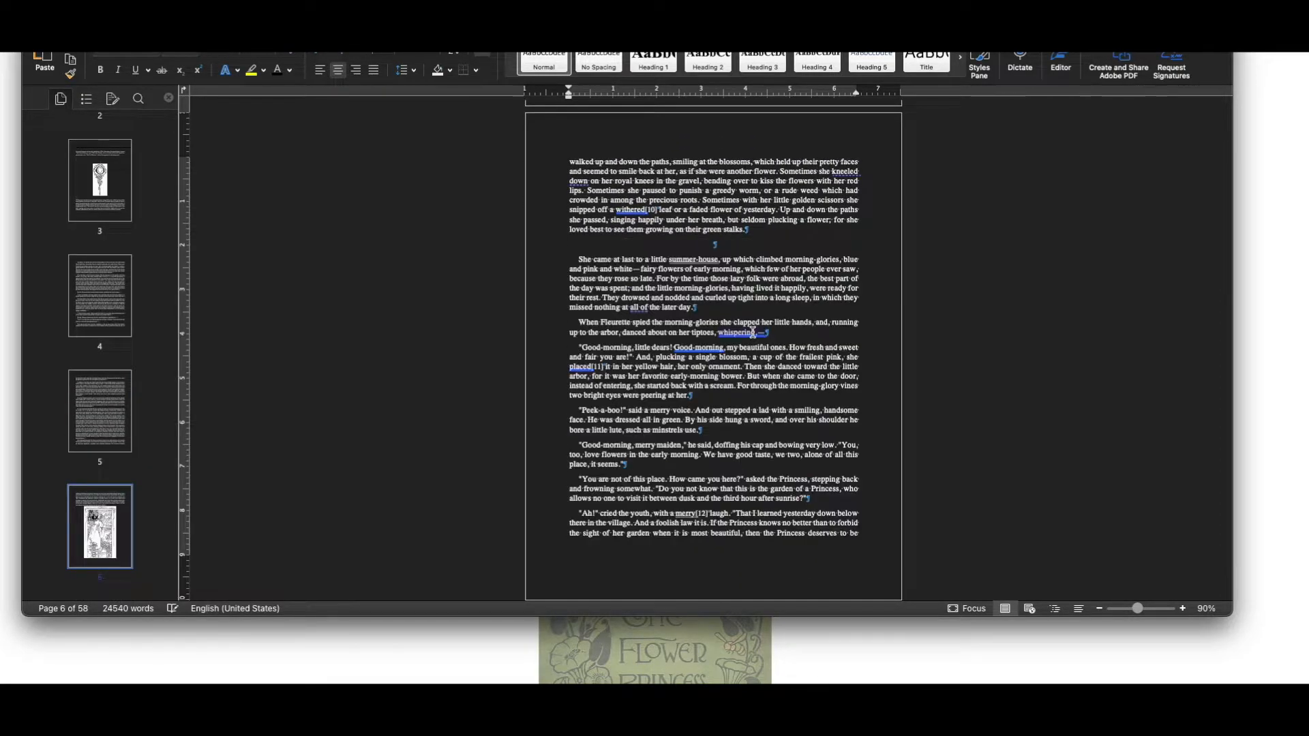
scroll(753, 332, "down", 1)
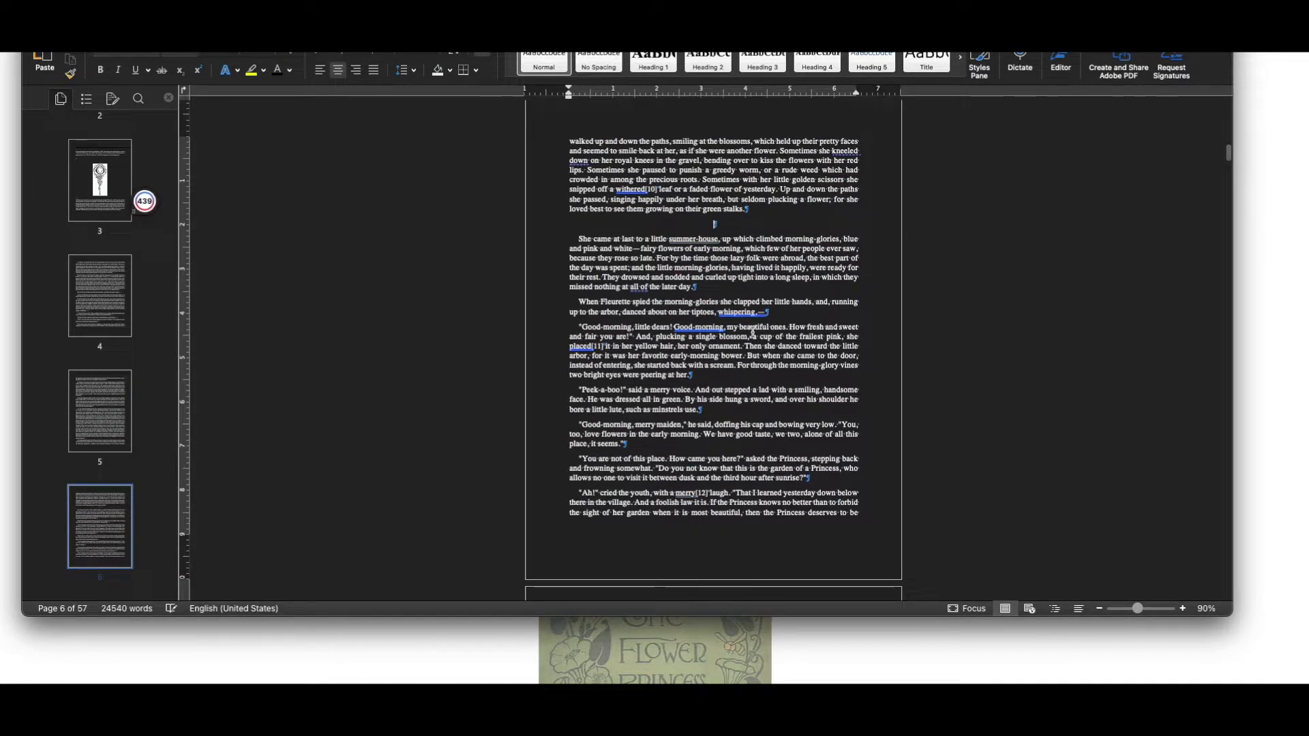
Delete the "Until she clapped her hands for joy" illustration from the Flower Princess story.
scroll(752, 333, "down", 10)
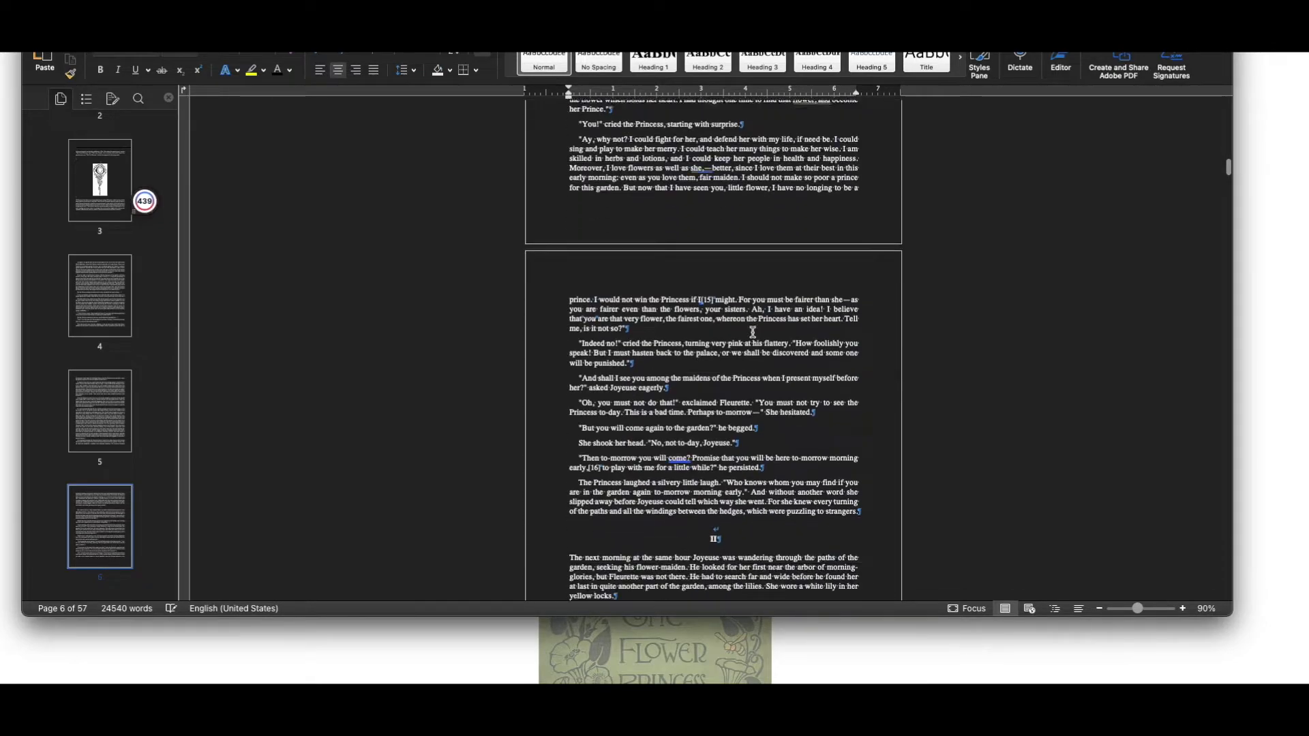
scroll(753, 332, "down", 5)
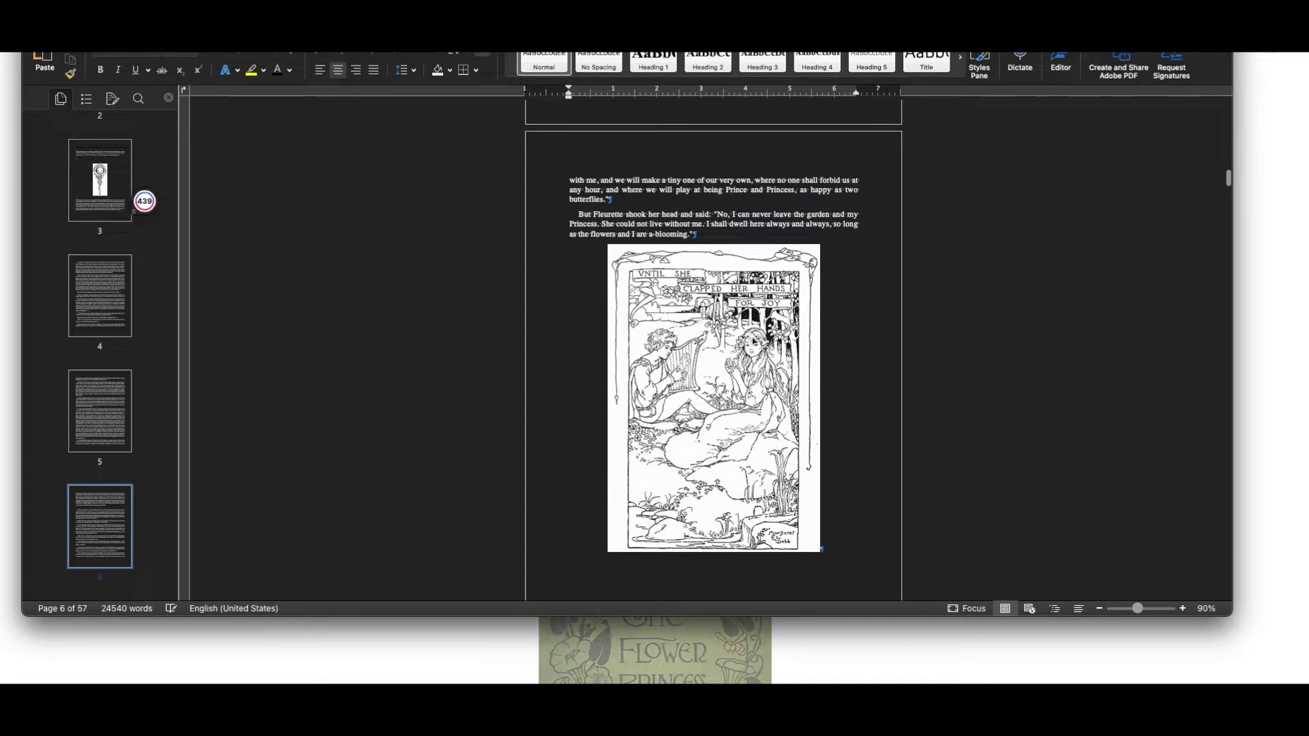
left_click(754, 339)
key("Delete")
Delete the "Until help comes" illustration from the Little Friend story.
scroll(752, 335, "down", 15)
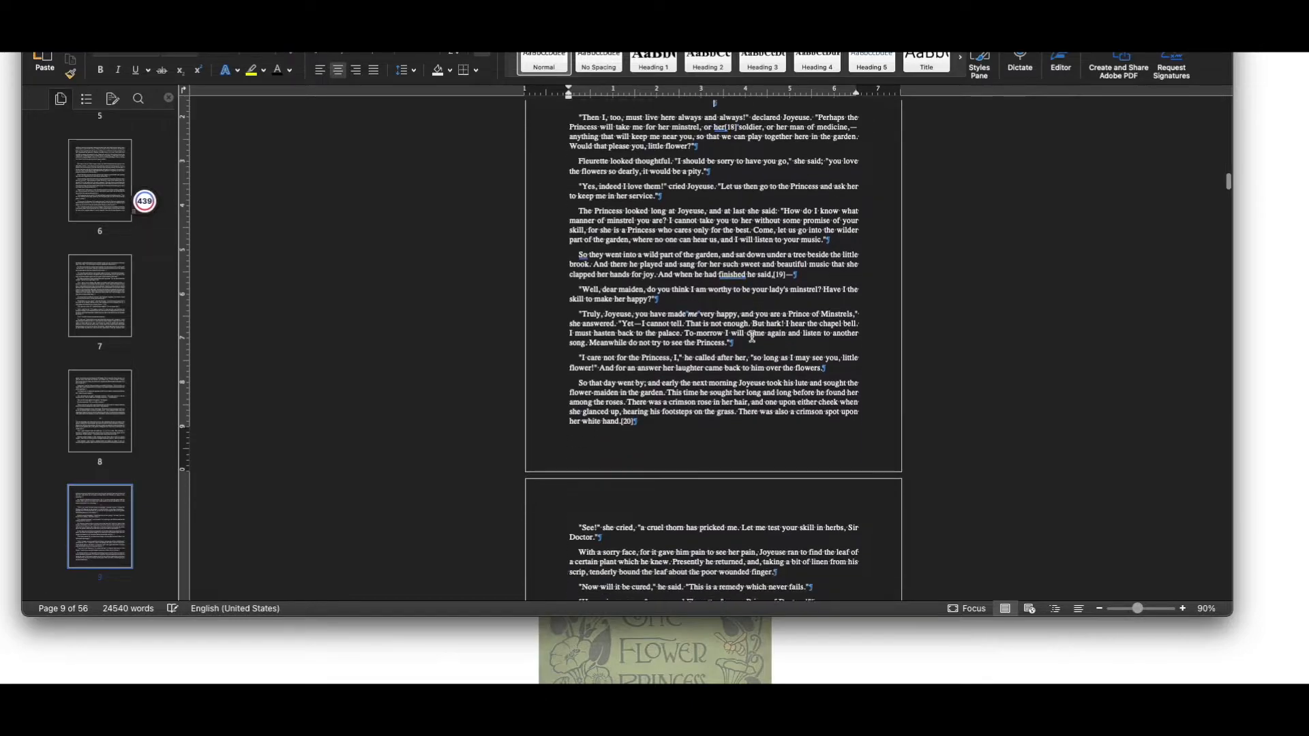
scroll(752, 337, "down", 6)
scroll(752, 336, "down", 7)
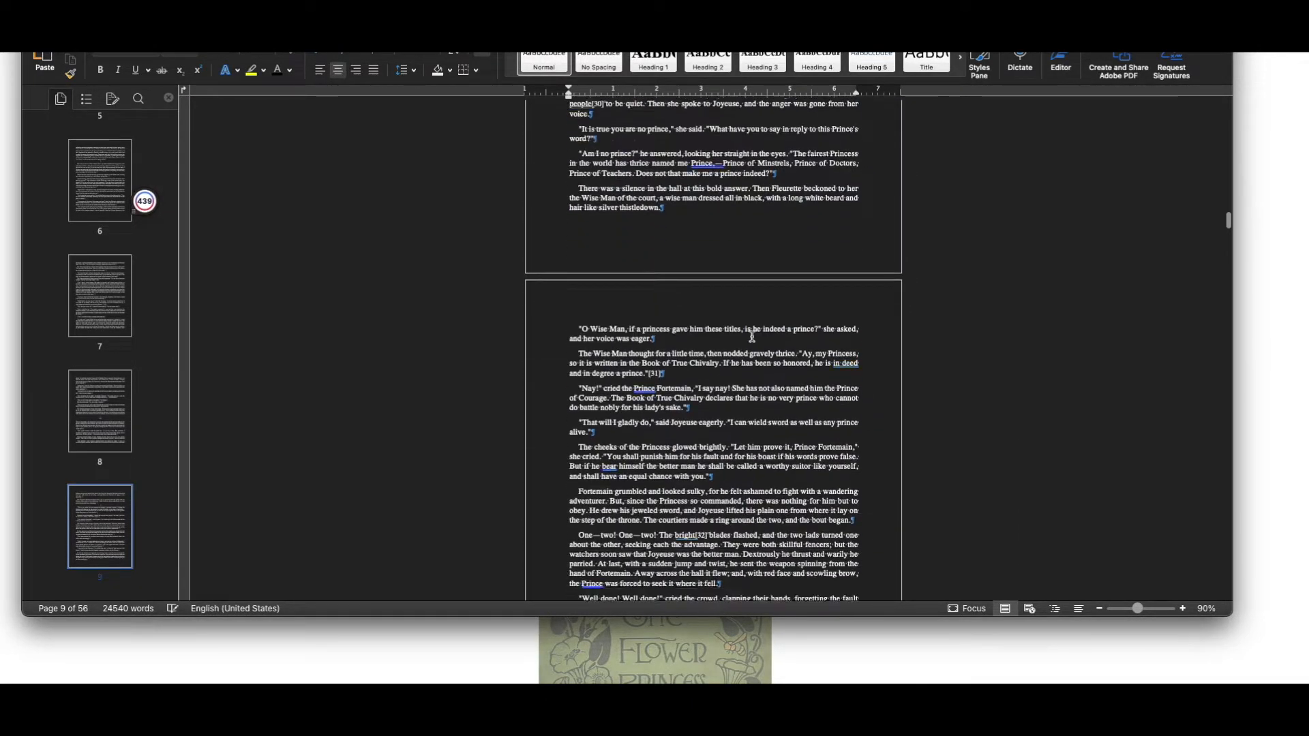
scroll(752, 336, "down", 8)
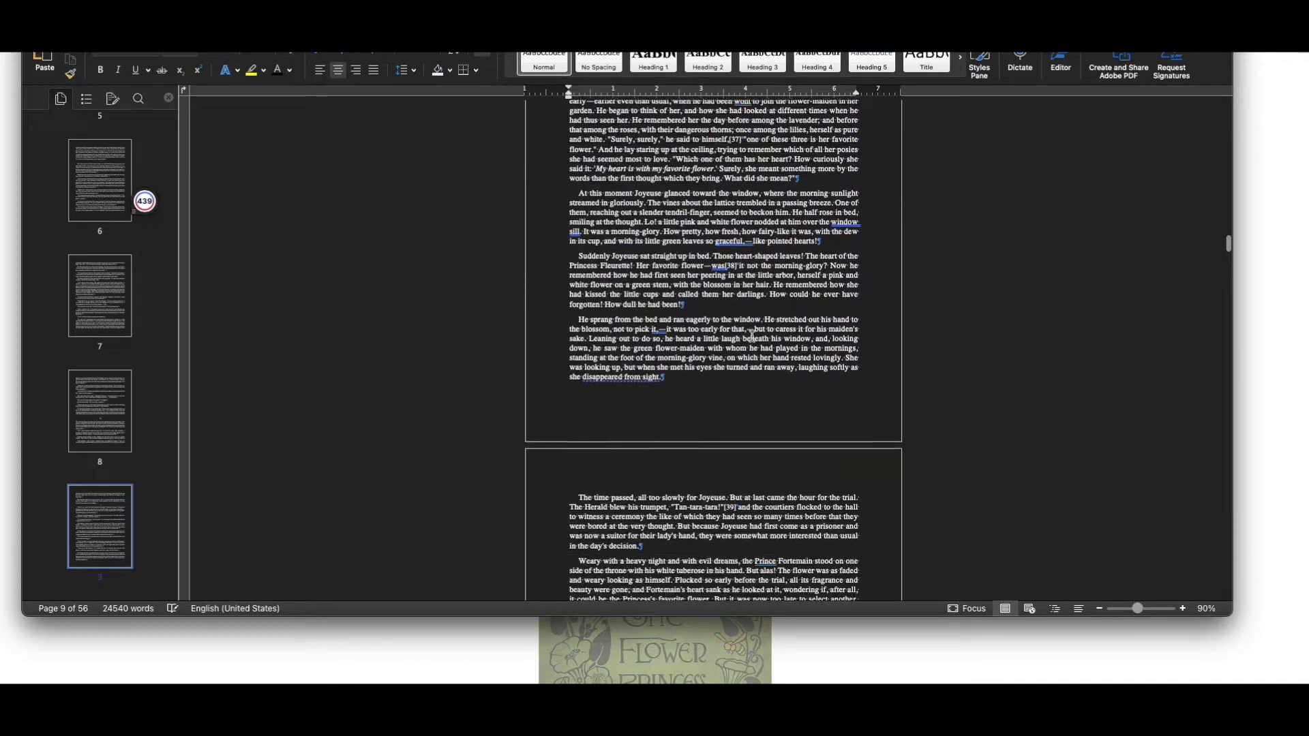
scroll(752, 336, "down", 20)
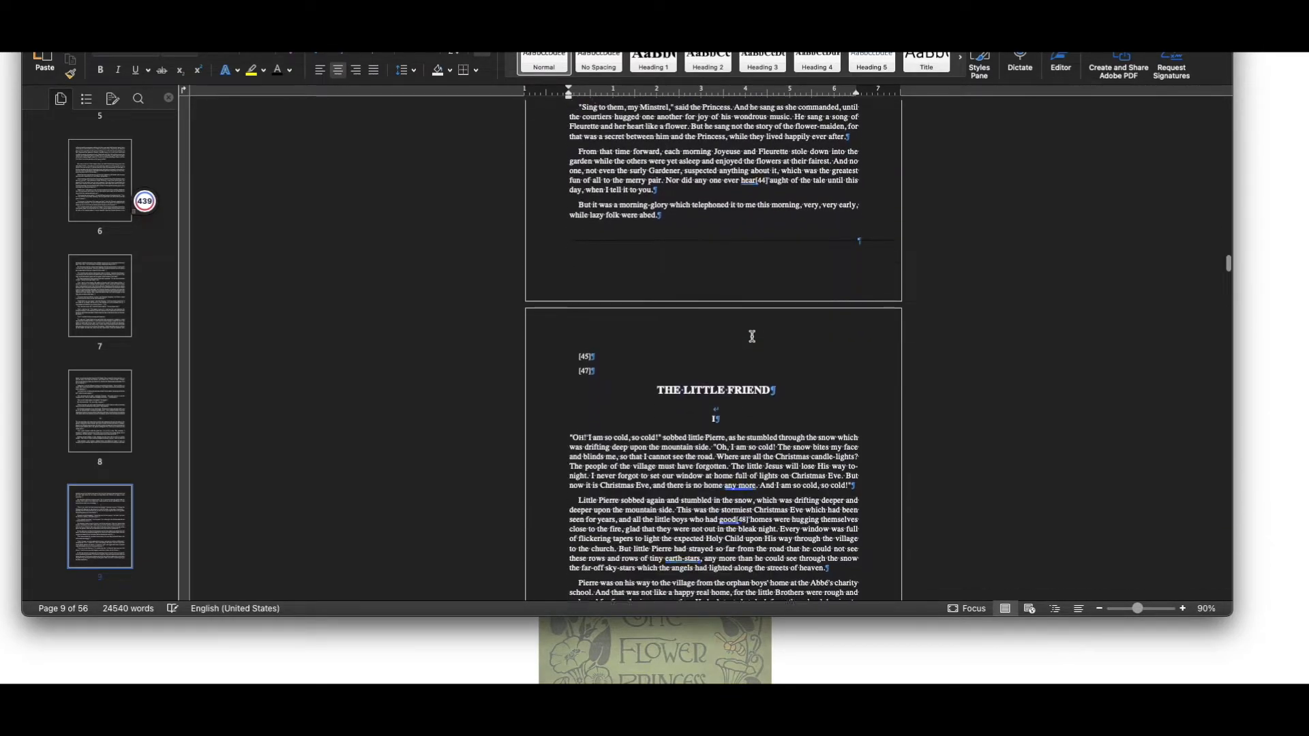
scroll(752, 335, "down", 4)
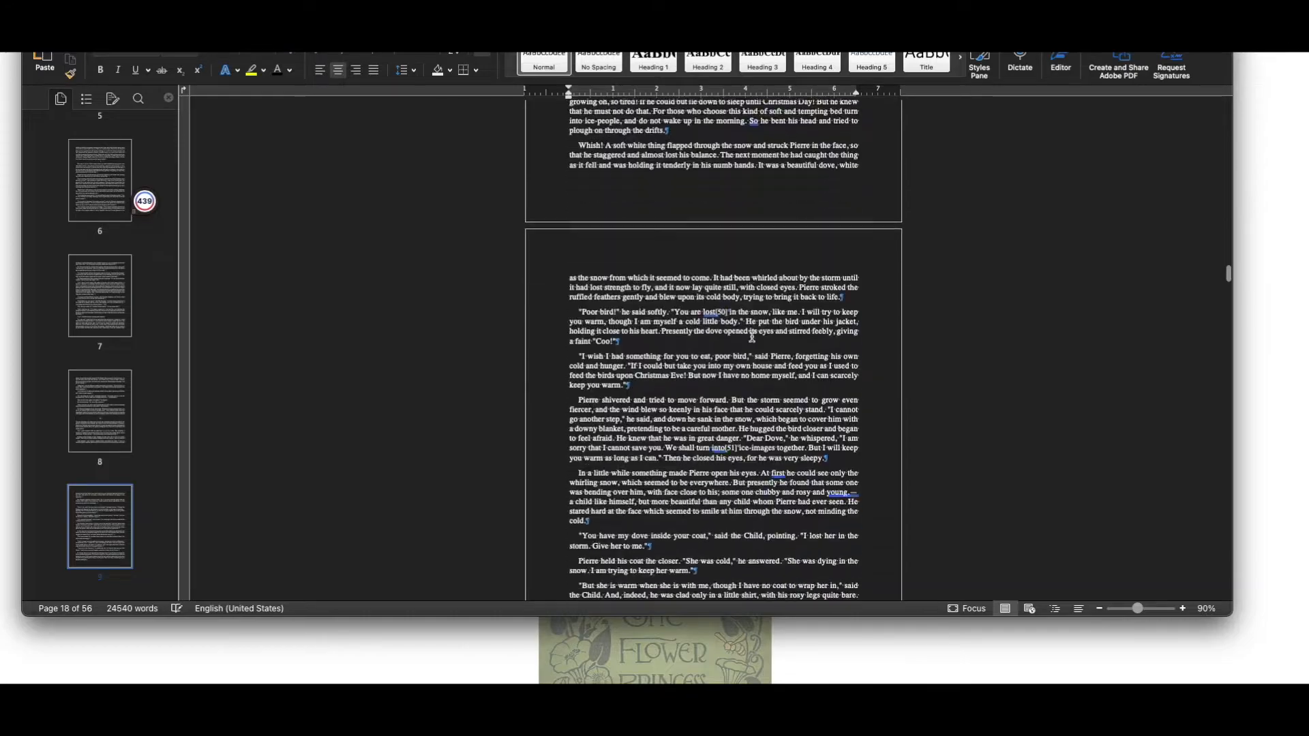
scroll(752, 338, "down", 3)
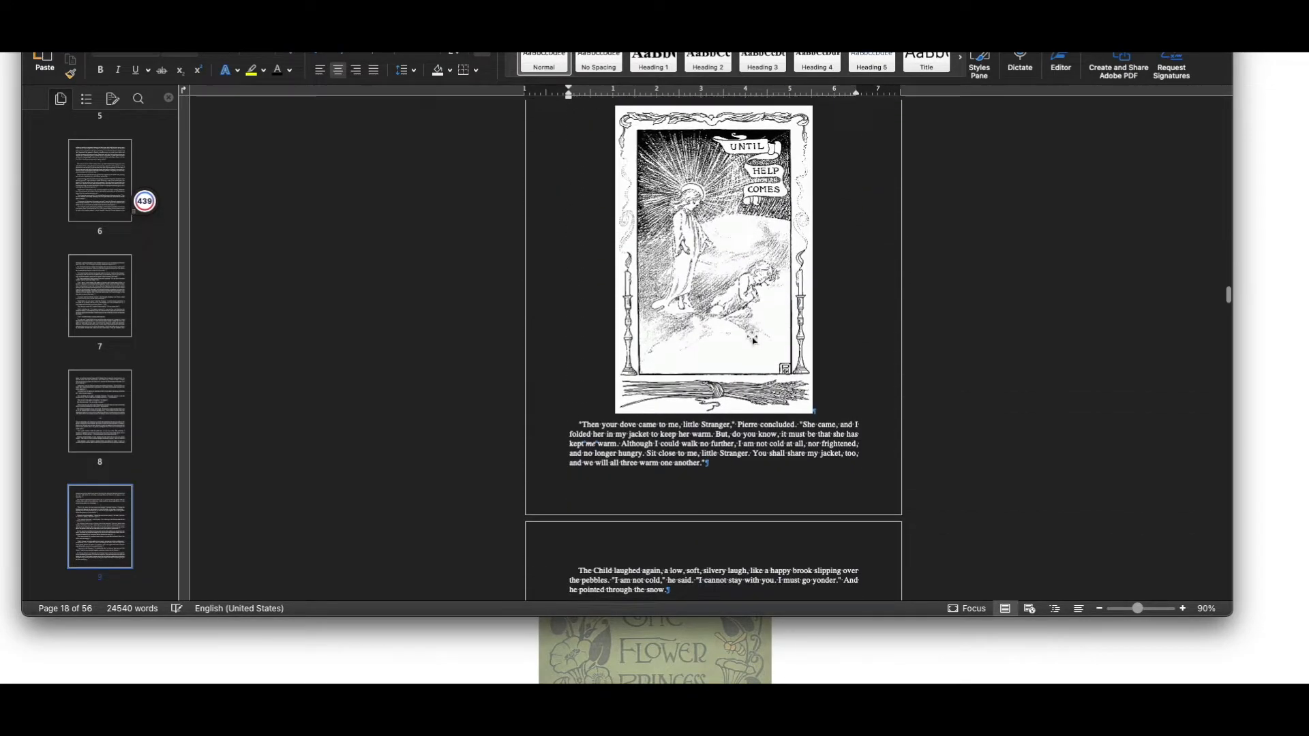
left_click(754, 265)
Delete the "You will bring him back to me?" illustration from the Mermaid's Child story.
scroll(754, 265, "down", 20)
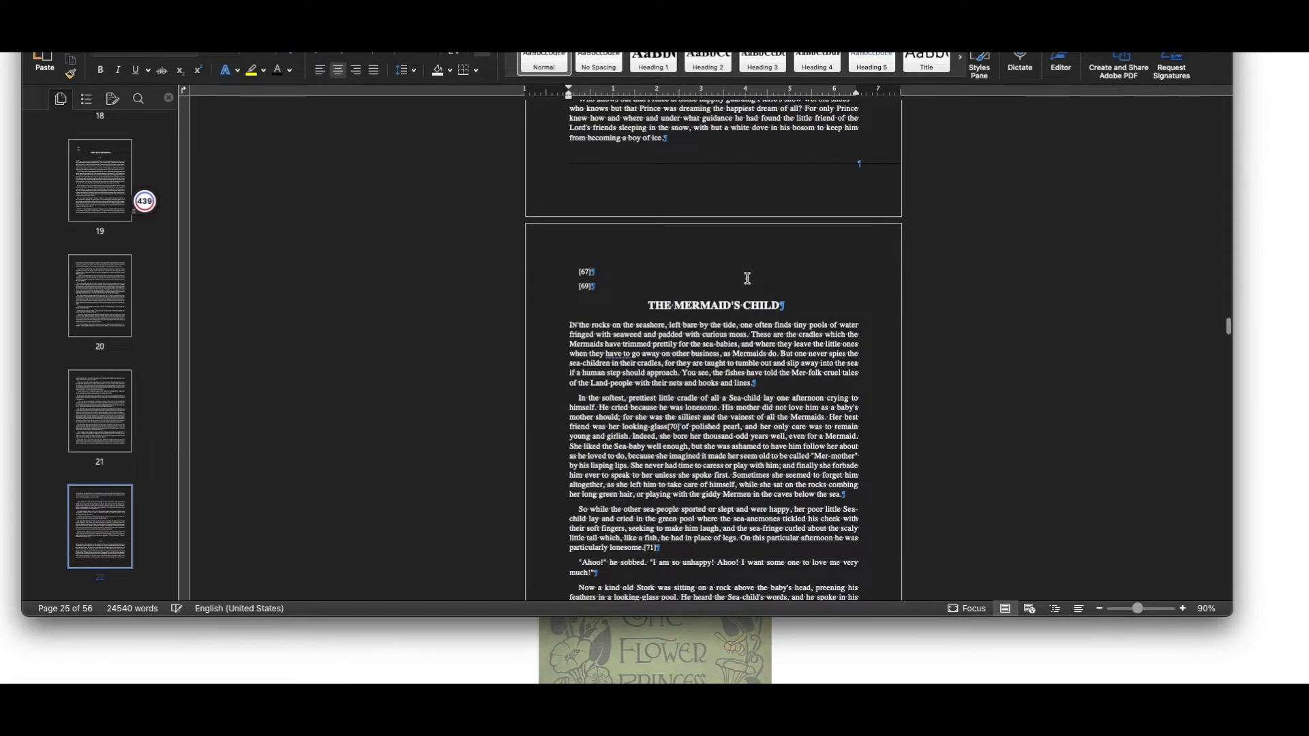
scroll(747, 278, "down", 8)
scroll(747, 278, "down", 15)
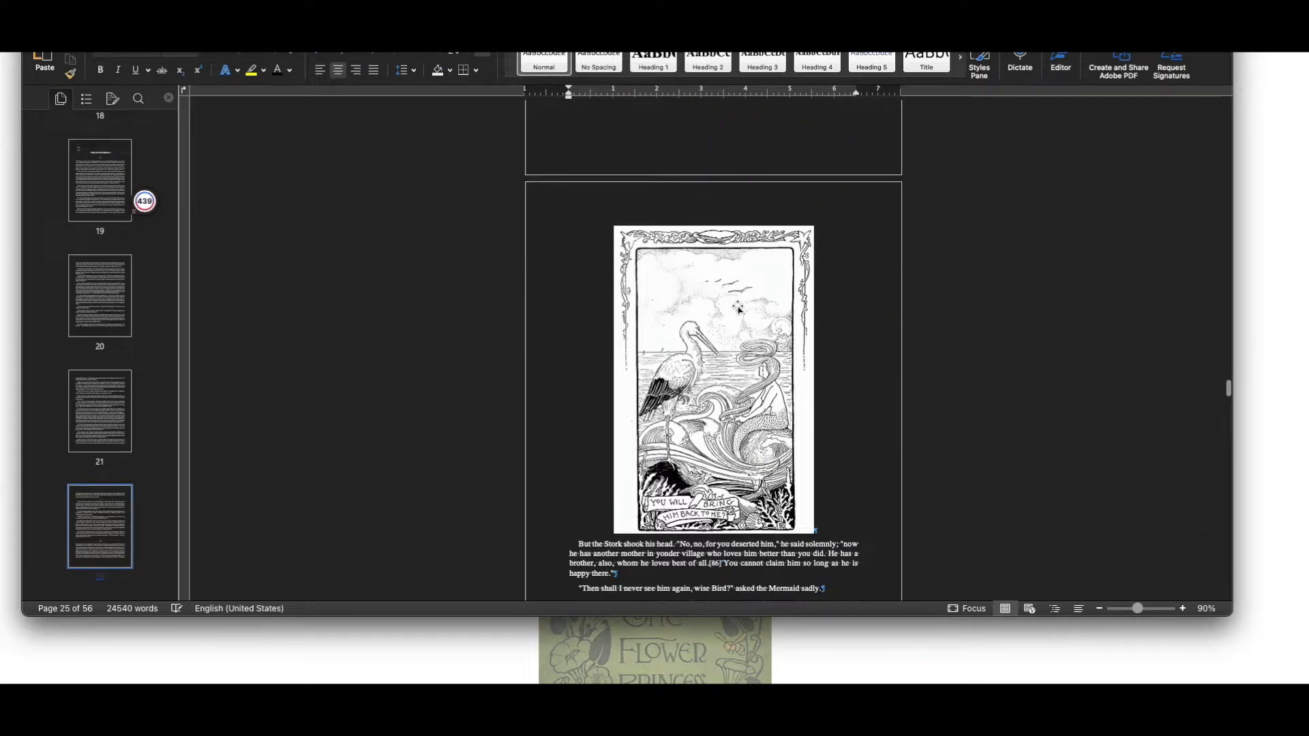
left_click(739, 309)
key("Delete")
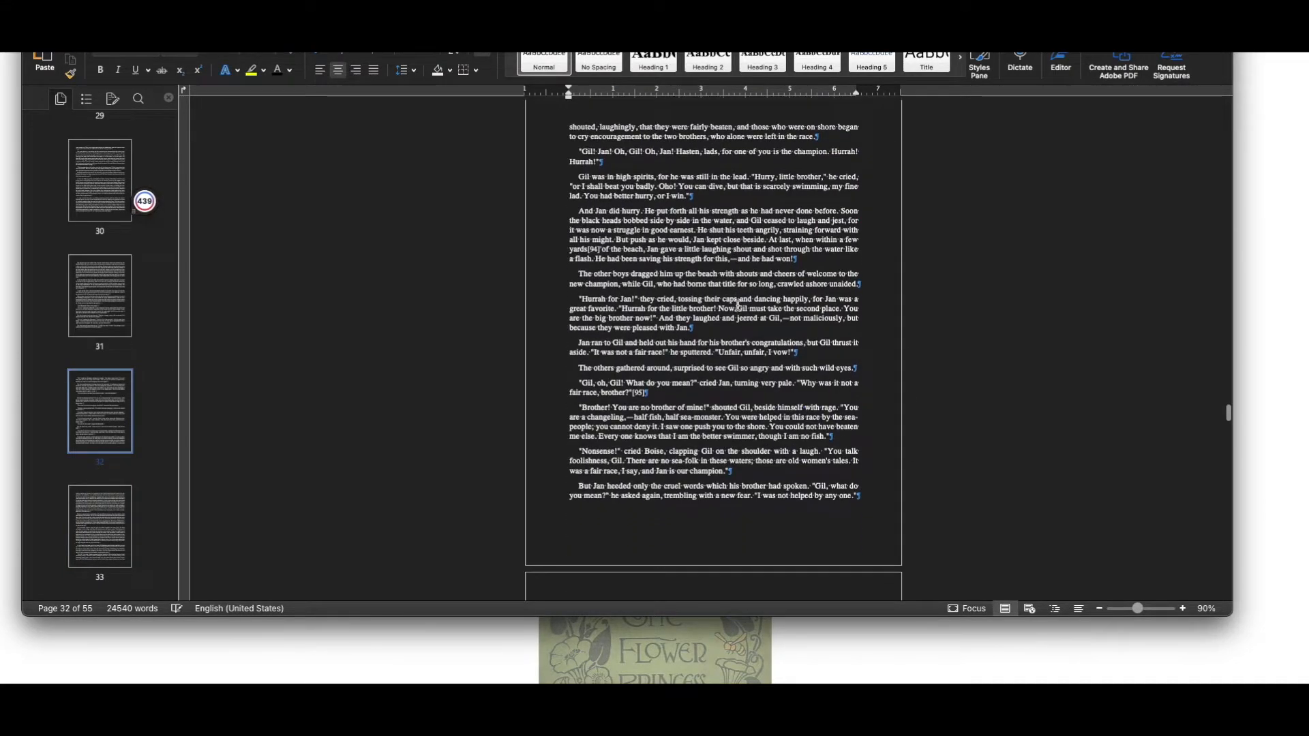
scroll(738, 304, "down", 10)
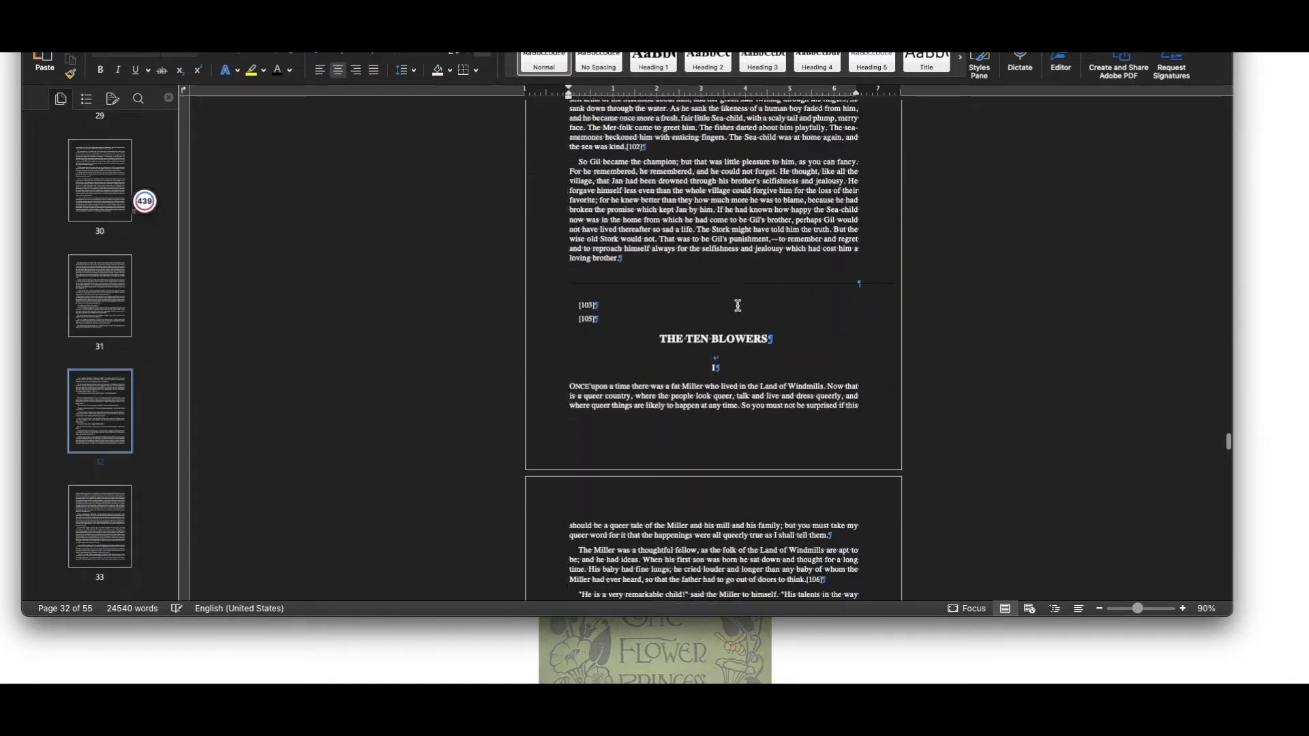
Delete the "One more blow for our King" illustration and the windmill image at the end of The Ten Blowers.
scroll(738, 305, "down", 3)
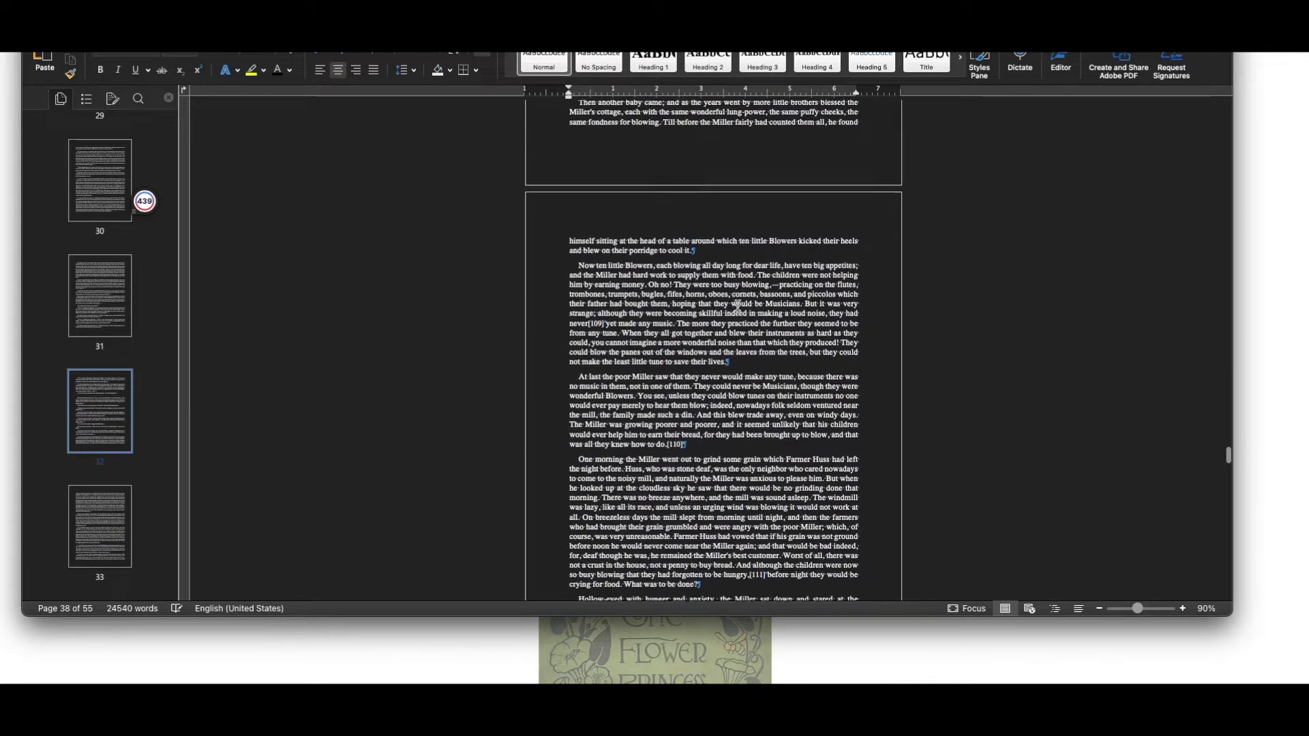
scroll(737, 305, "down", 7)
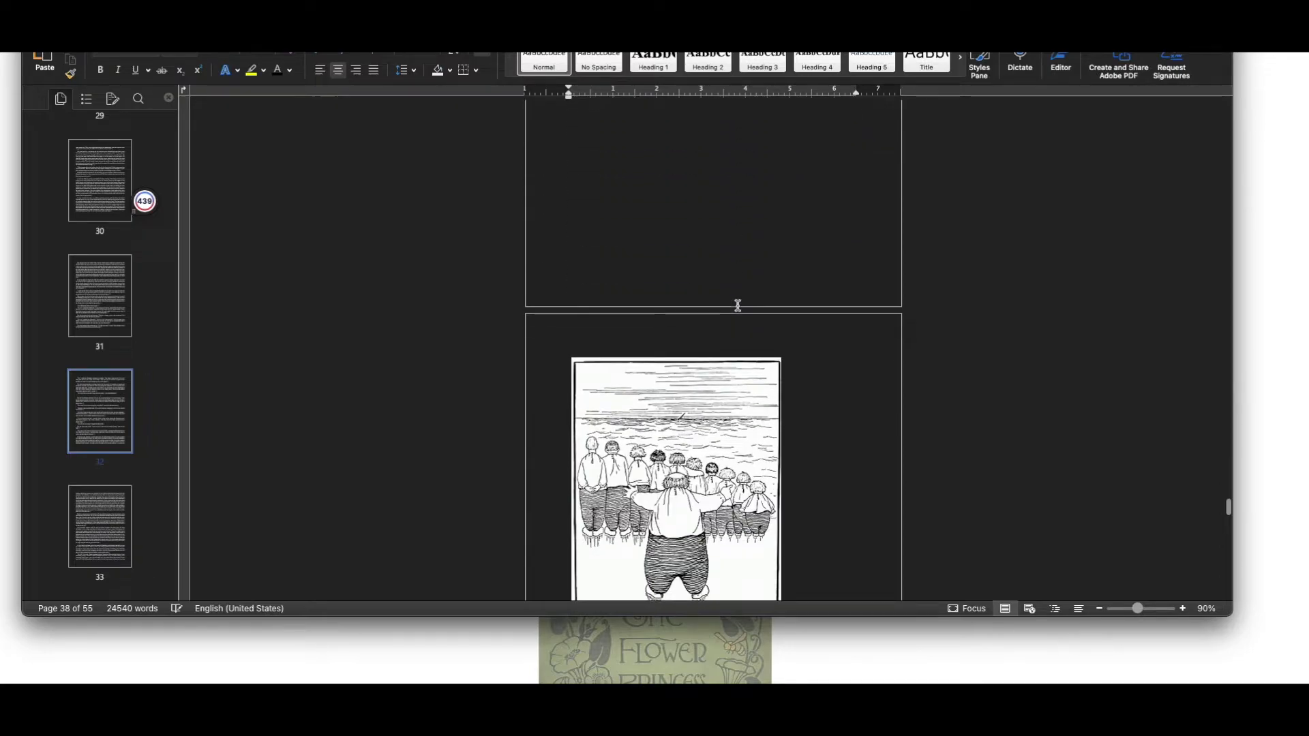
scroll(714, 404, "down", 15)
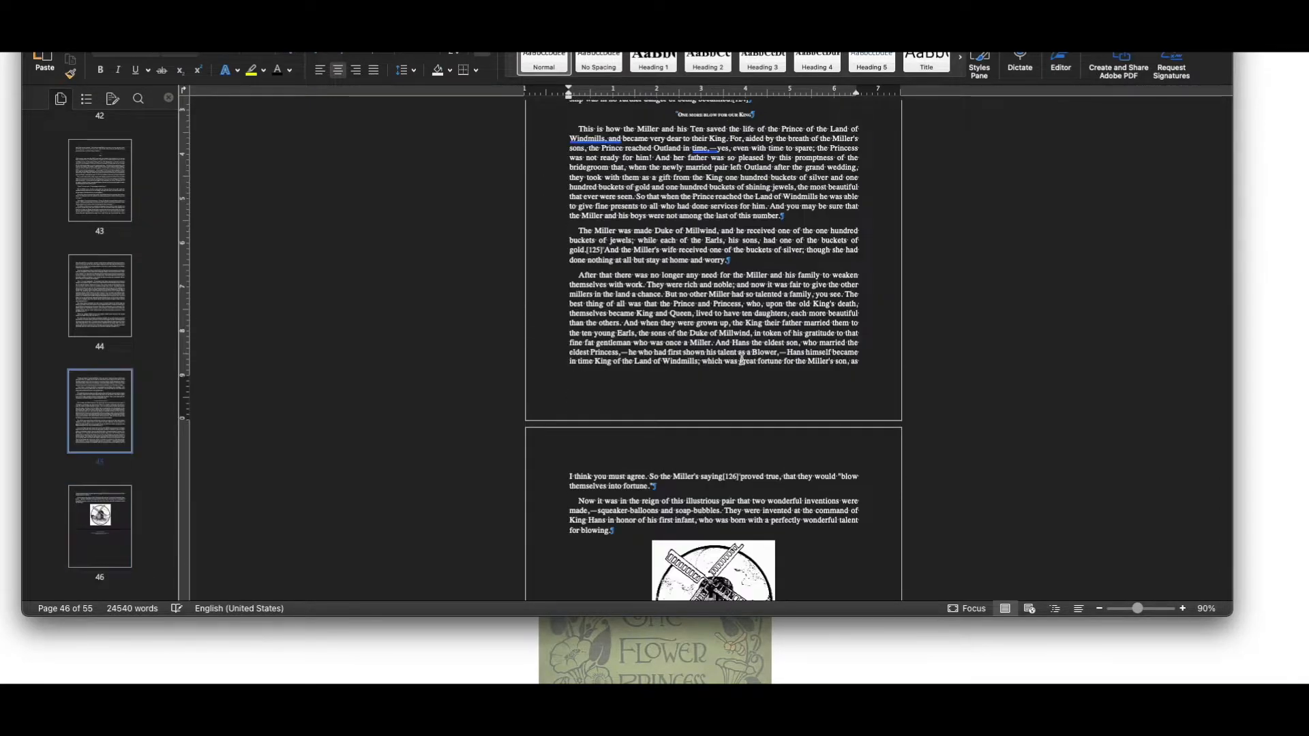
scroll(743, 355, "down", 3)
left_click(726, 347)
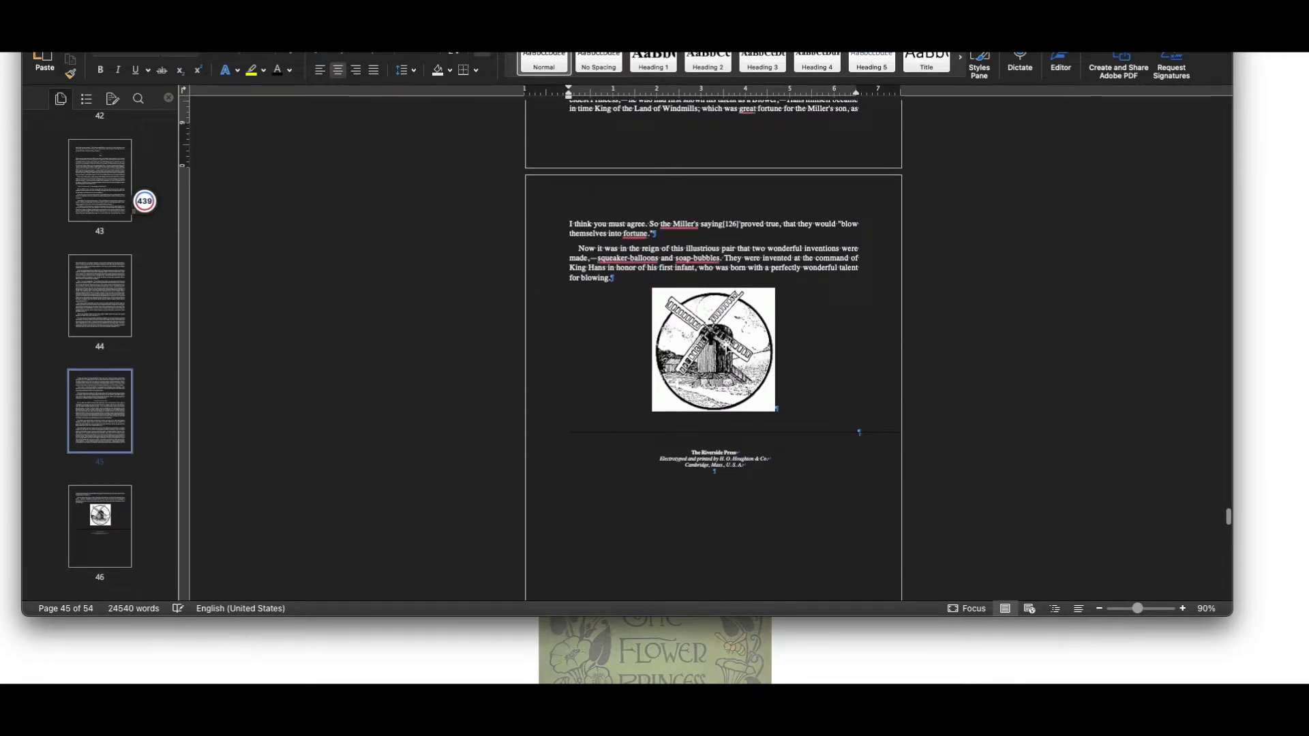
key("Delete")
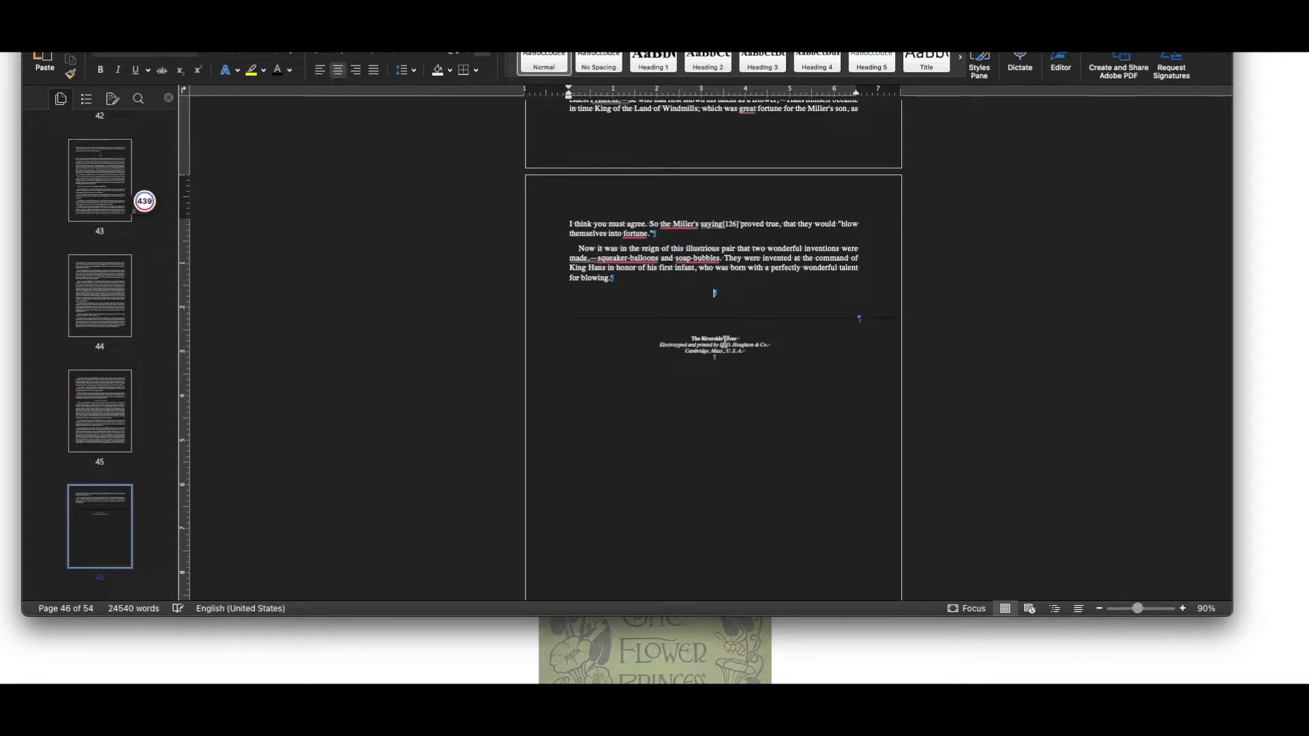
Delete the green back cover image with the heart wreath above the Transcriber's Notes.
scroll(743, 366, "down", 14)
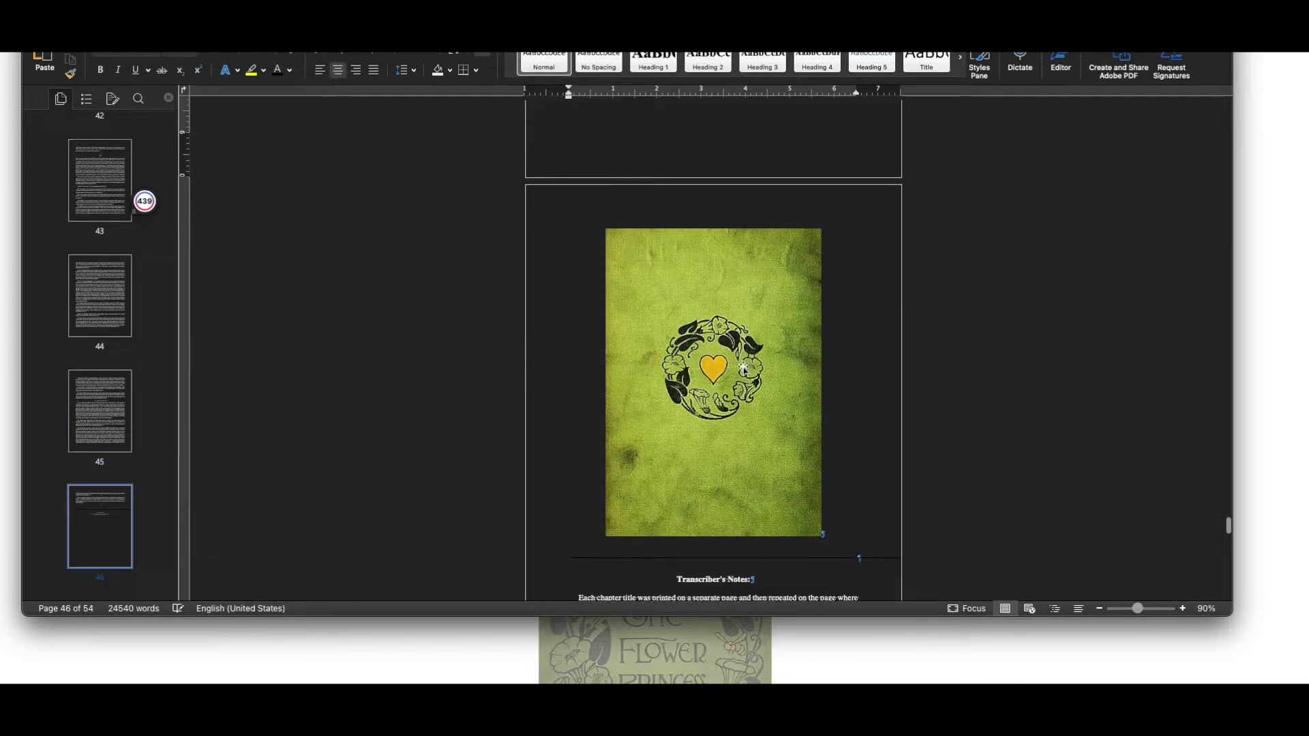
left_click(731, 353)
key("Delete")
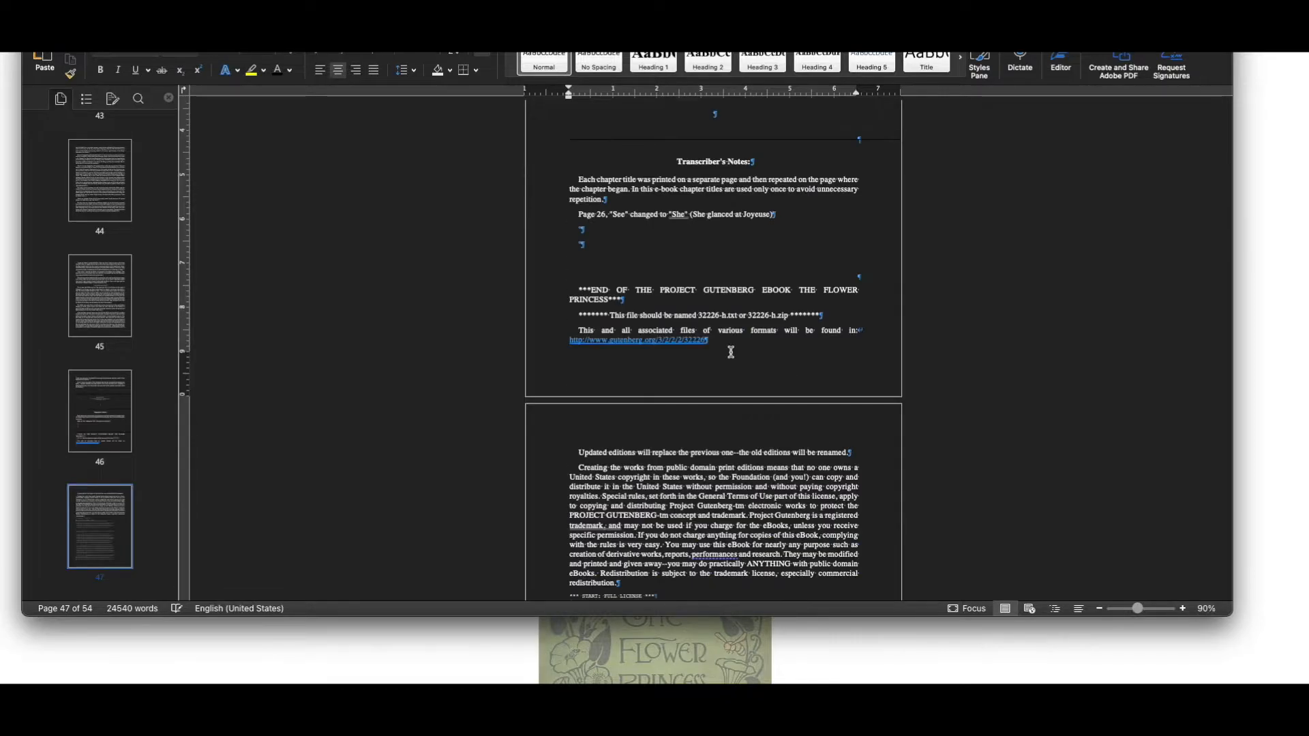
Delete everything after the last story, from the Riverside Press imprint through the Transcriber's Notes and the full Project Gutenberg license.
scroll(731, 351, "up", 6)
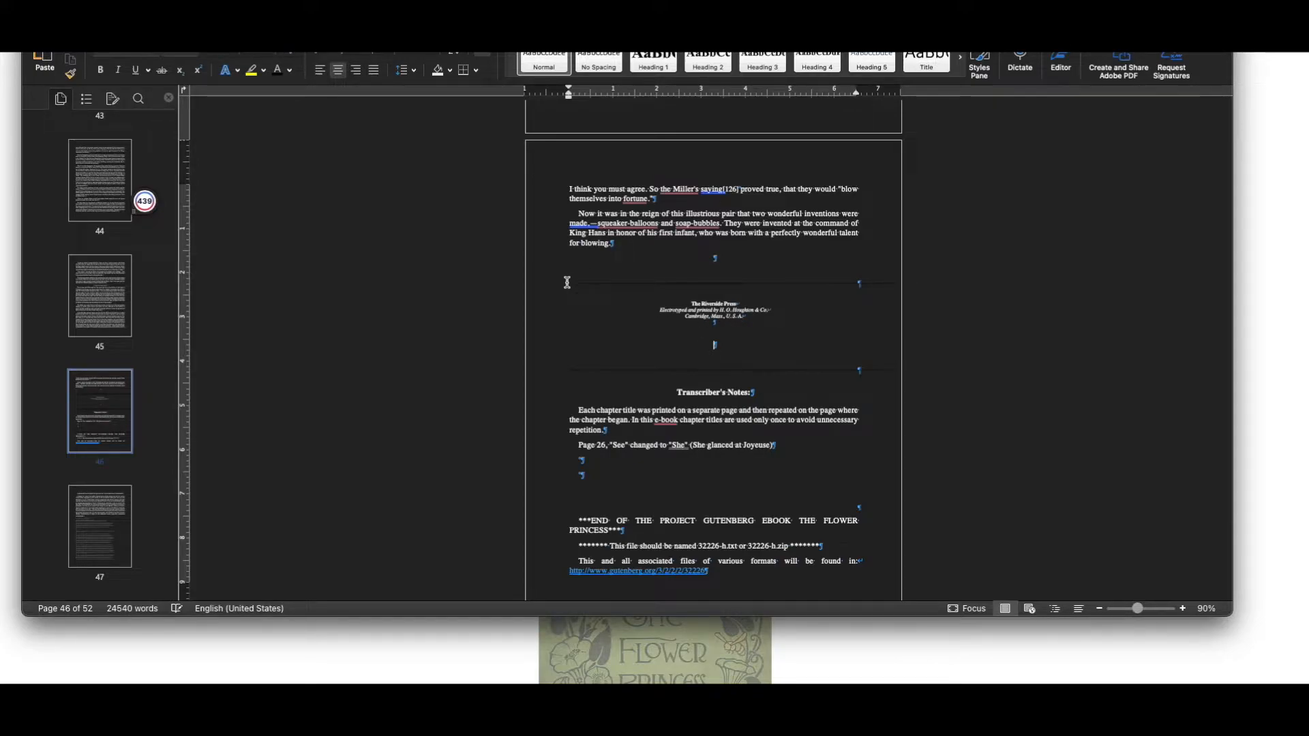
left_click_drag(594, 293, 627, 337)
left_click_drag(682, 454, 770, 516)
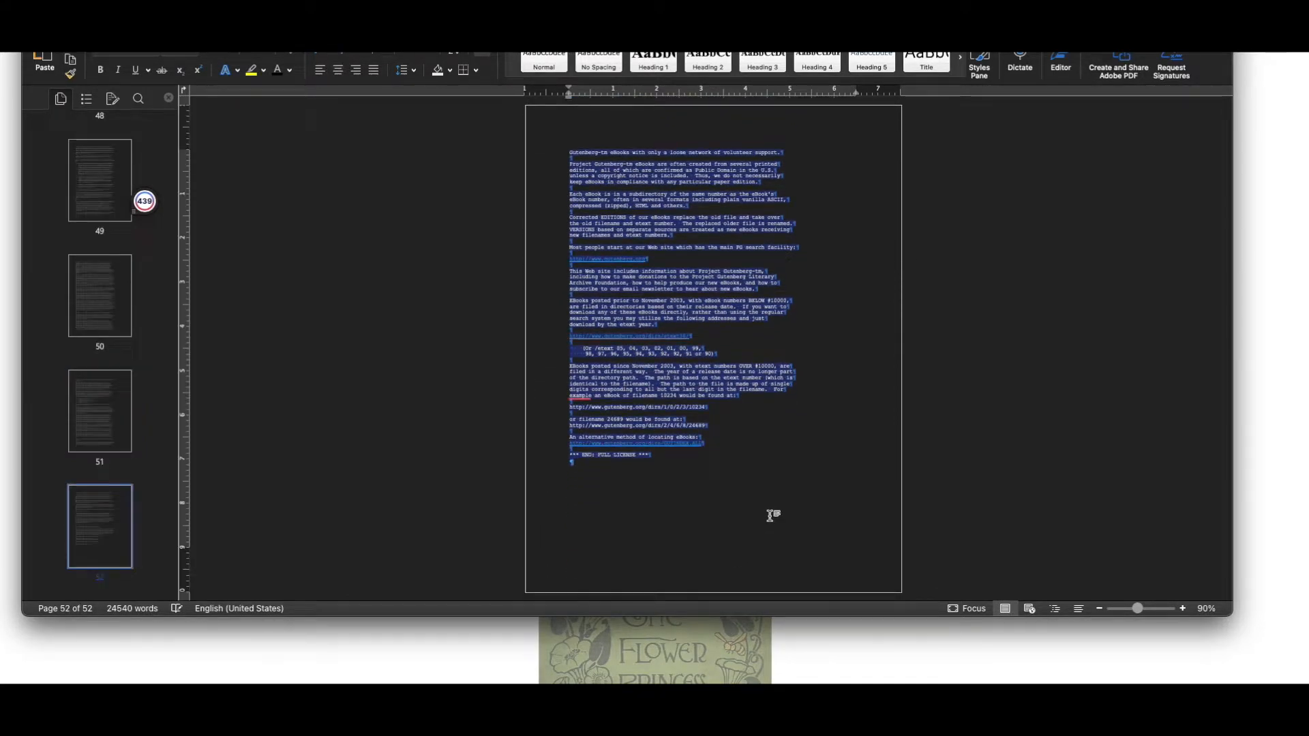
key("BackSpace")
Delete the horizontal lines above and below the author's book list on page 1.
scroll(784, 392, "up", 5)
scroll(1169, 450, "up", 20)
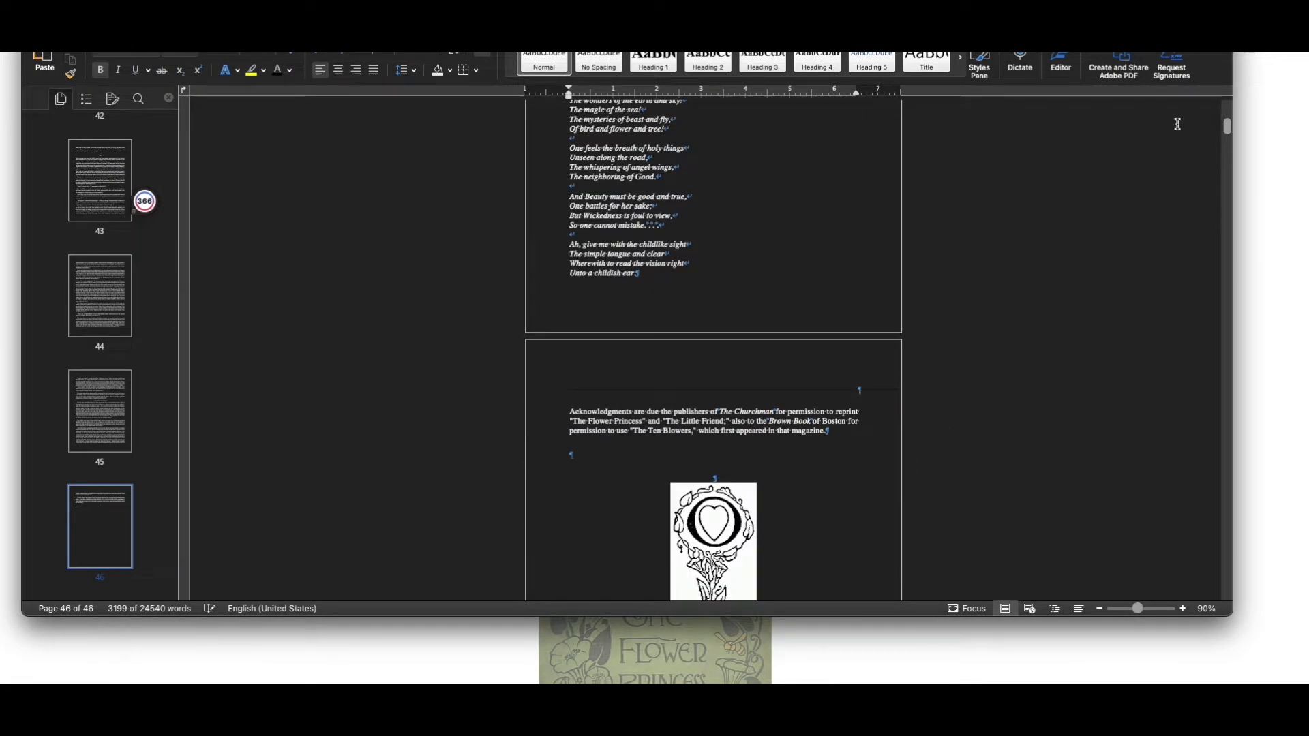
scroll(1131, 276, "up", 10)
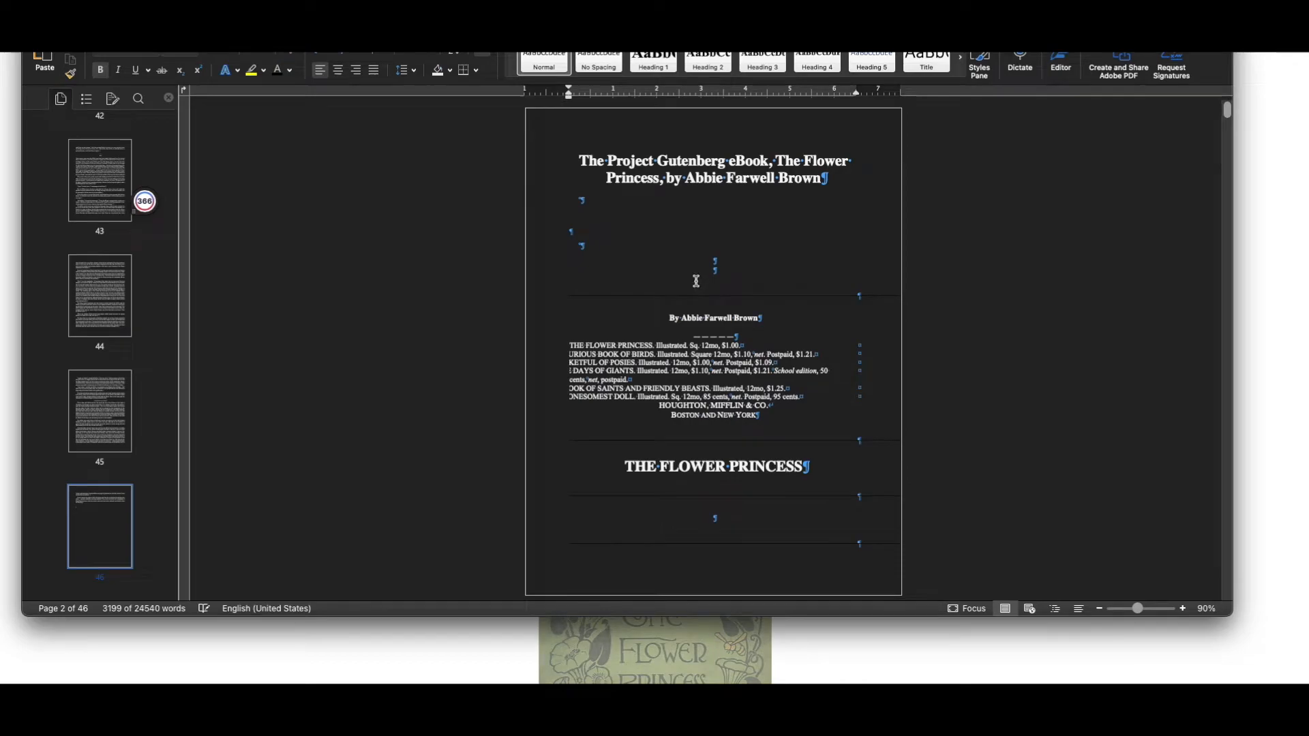
left_click(754, 329)
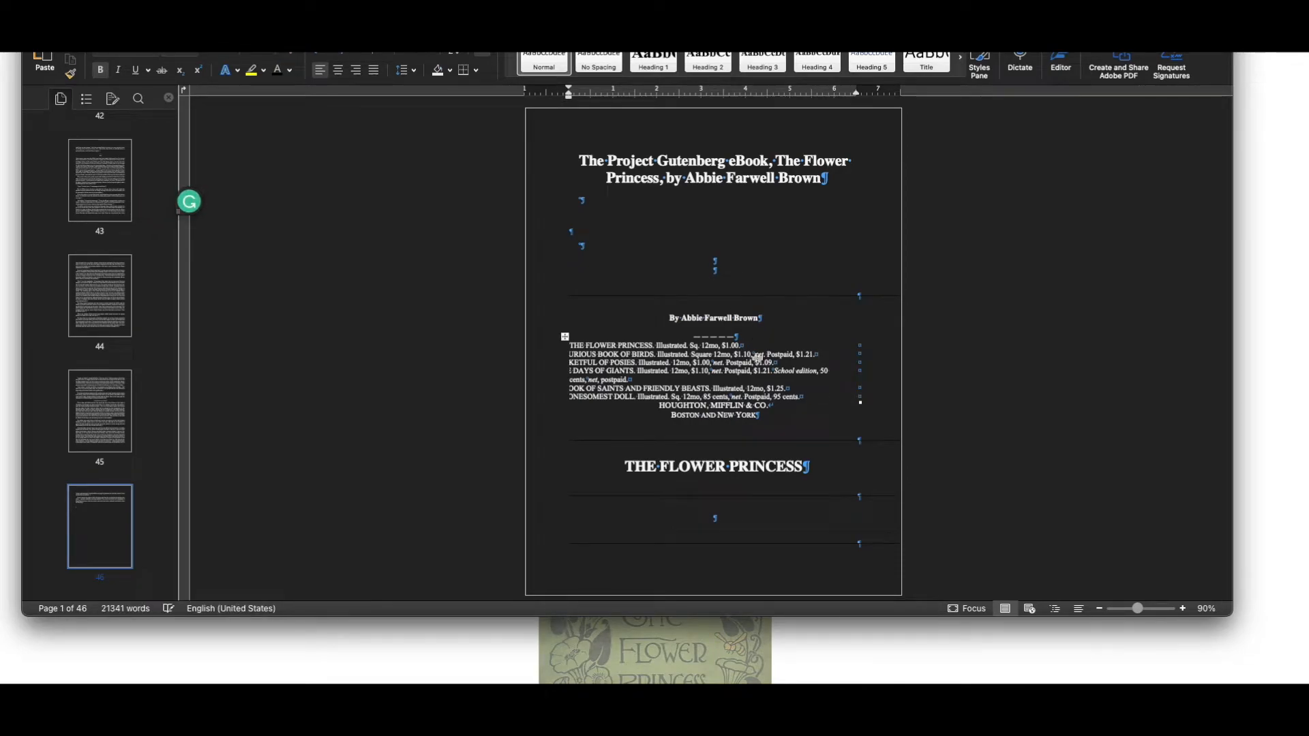
left_click(740, 296)
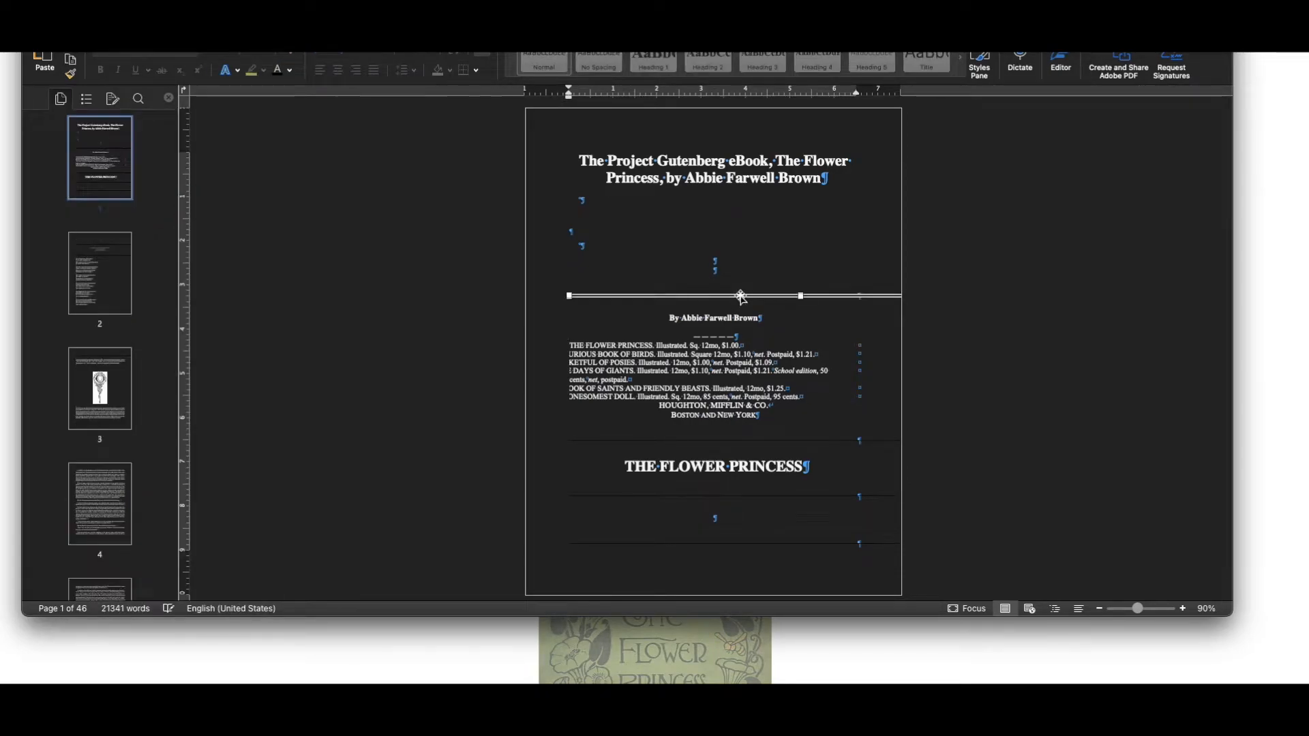
left_click_drag(741, 296, 723, 443)
Delete the two horizontal lines beneath the THE FLOWER PRINCESS title on page 1.
scroll(706, 418, "down", 3)
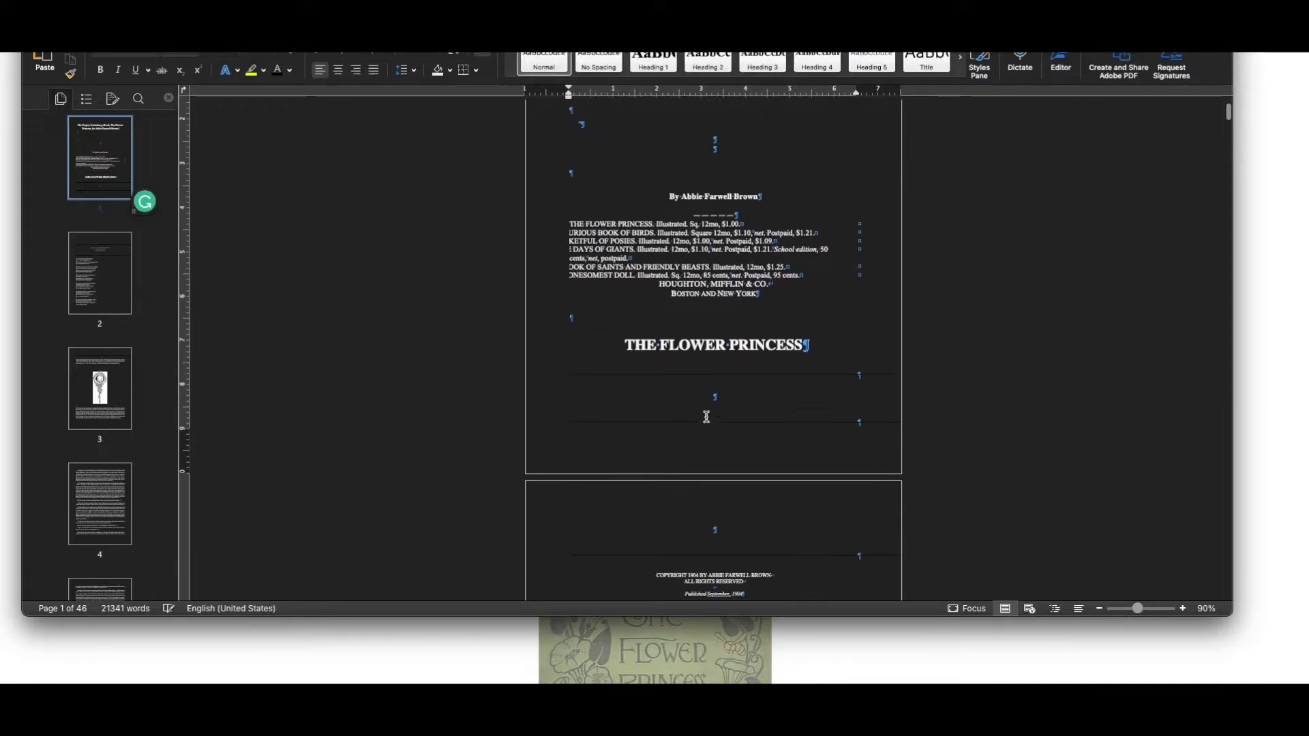
left_click(685, 374)
key("Delete")
left_click(686, 422)
key("Delete")
Delete the horizontal lines above and below the 1904 copyright notice on page 2.
scroll(810, 414, "up", 2)
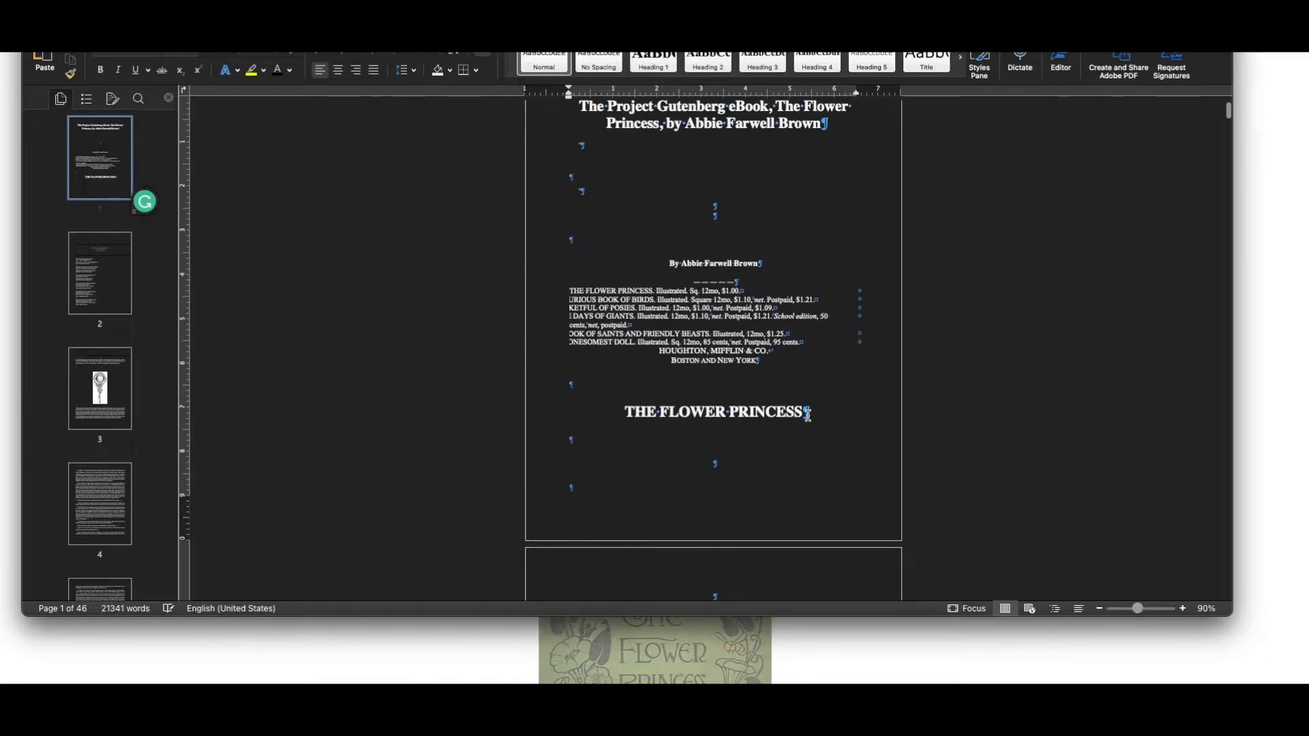
scroll(808, 415, "up", 1)
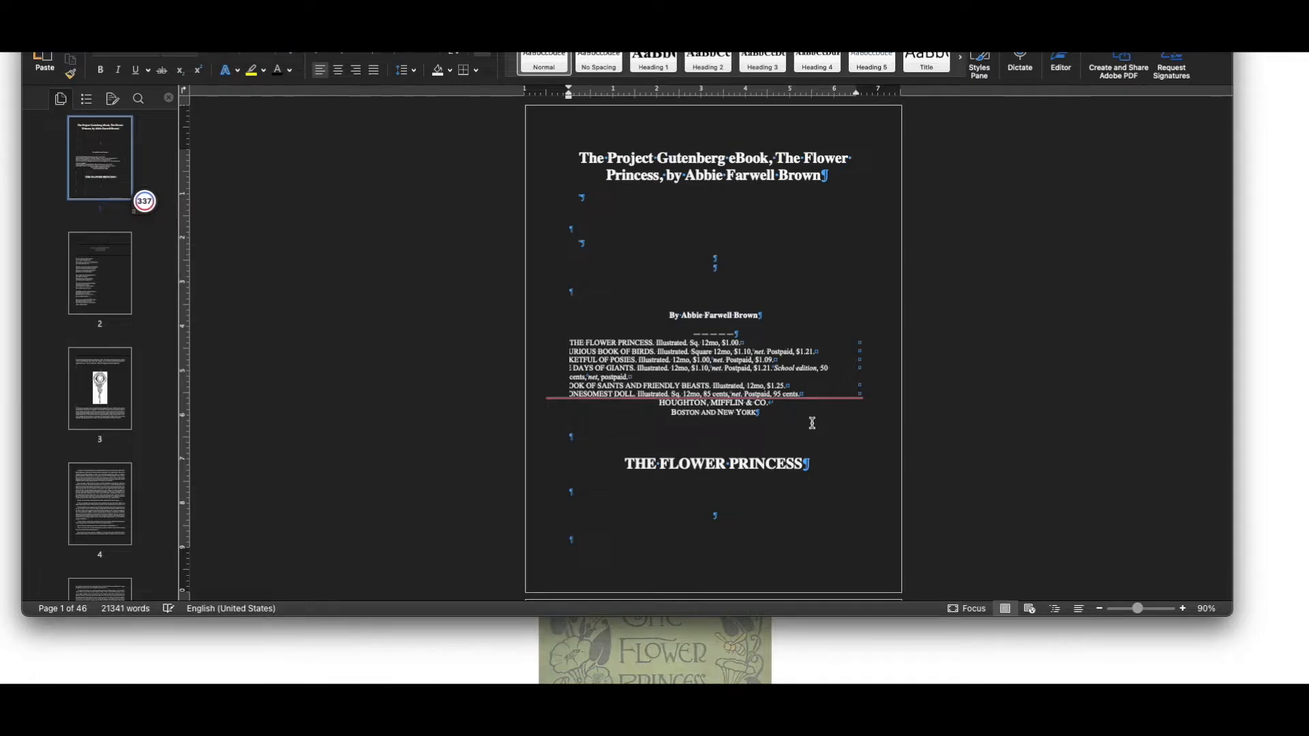
scroll(841, 441, "down", 2)
scroll(844, 443, "down", 6)
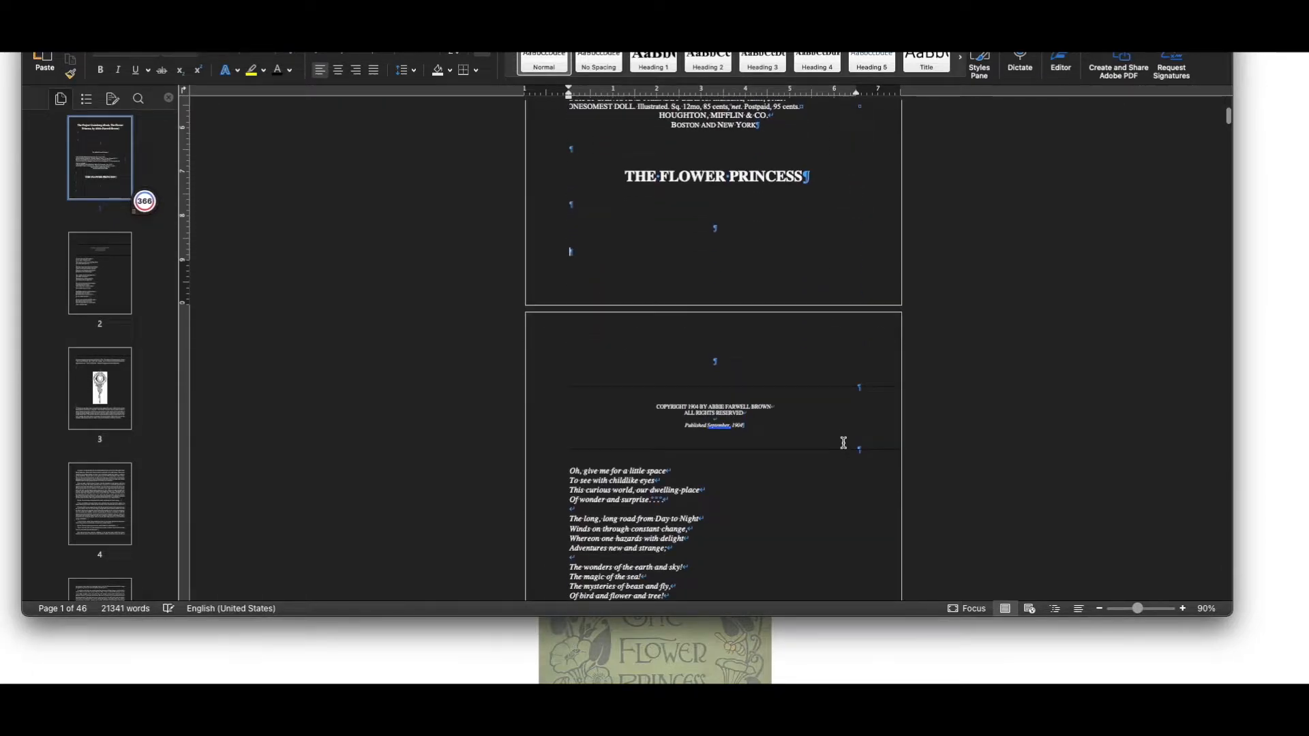
left_click(794, 383)
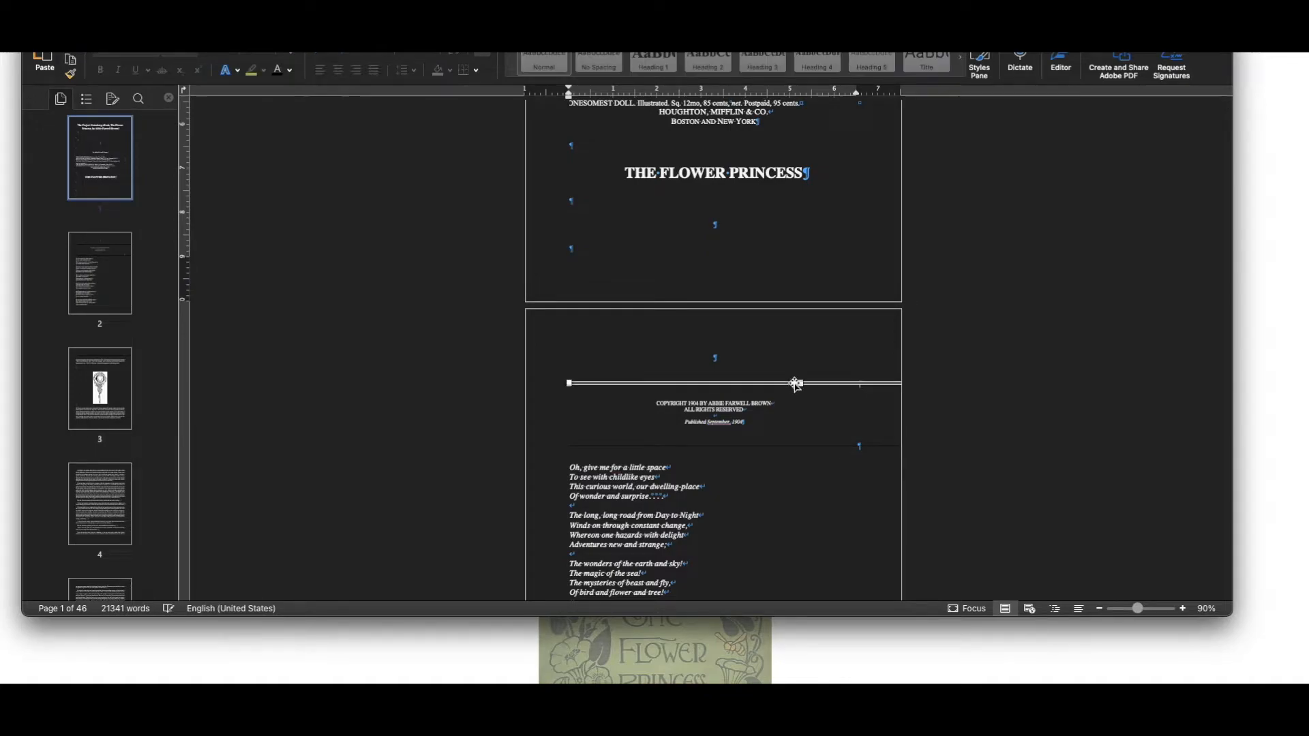
key("Delete")
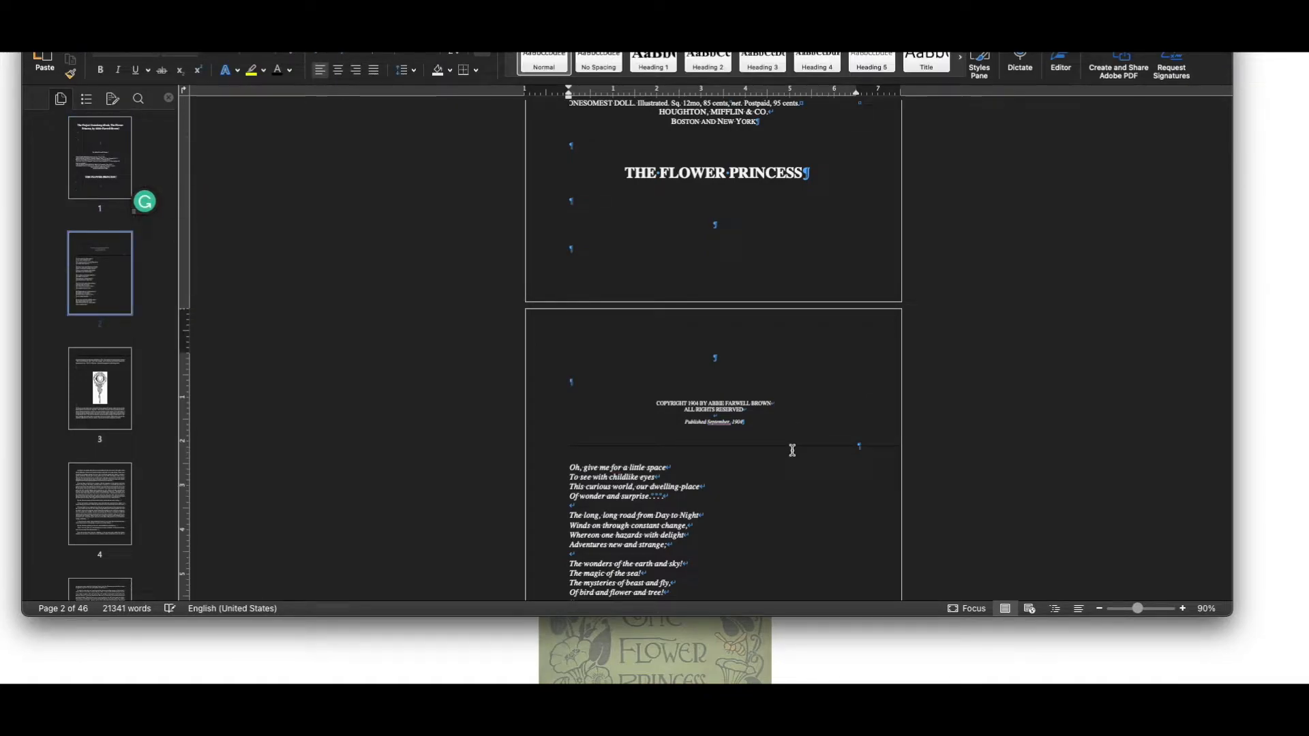
left_click(792, 449)
key("Delete")
Delete the horizontal line above the Acknowledgments paragraph on page 3.
left_click(1183, 609)
left_click(1182, 609)
left_click(1182, 610)
left_click(1182, 610)
left_click(1182, 610)
left_click(1182, 609)
left_click(1182, 610)
left_click(1182, 609)
scroll(944, 433, "down", 10)
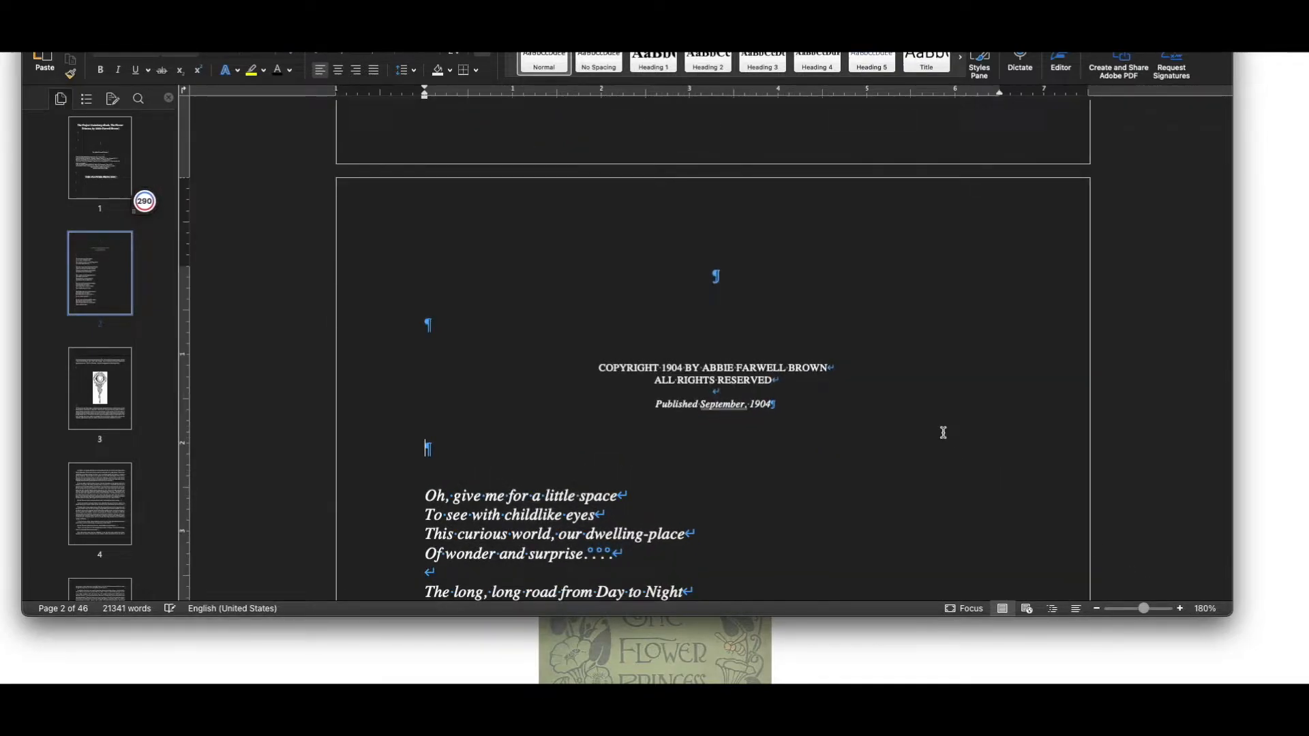
scroll(944, 433, "down", 12)
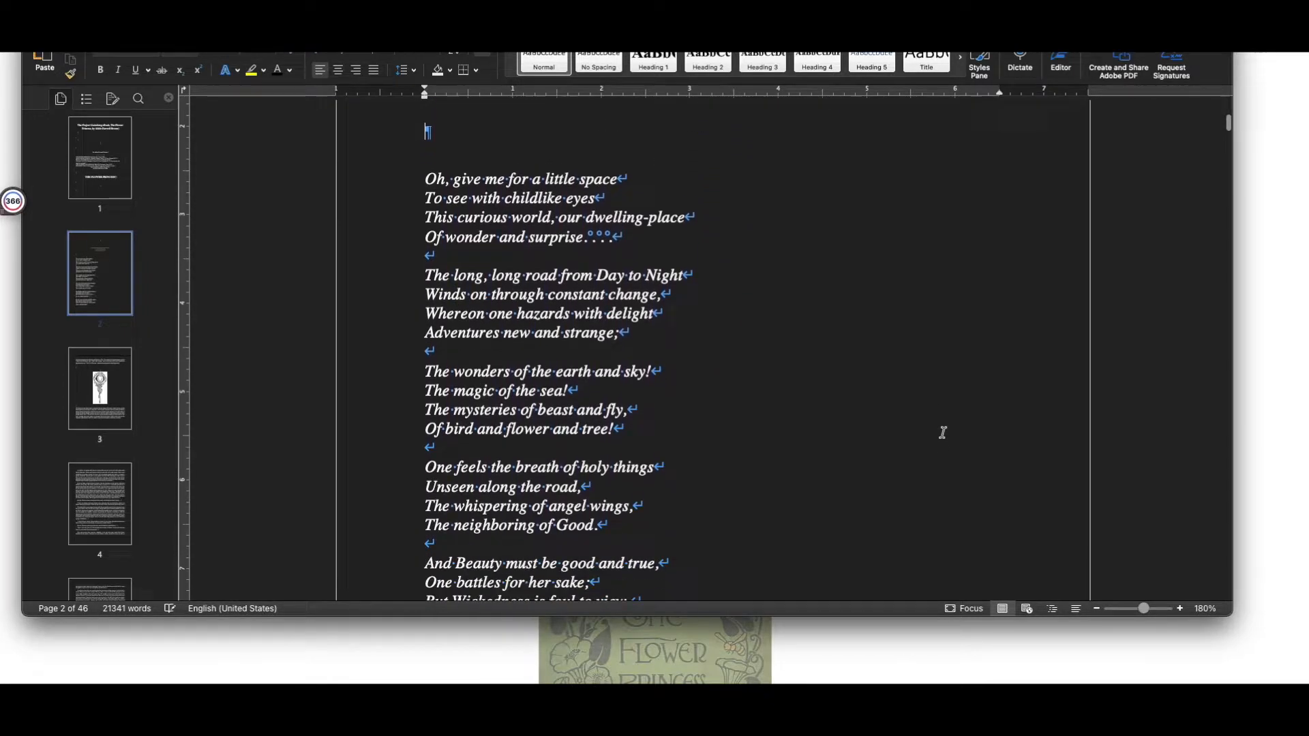
scroll(943, 433, "down", 2)
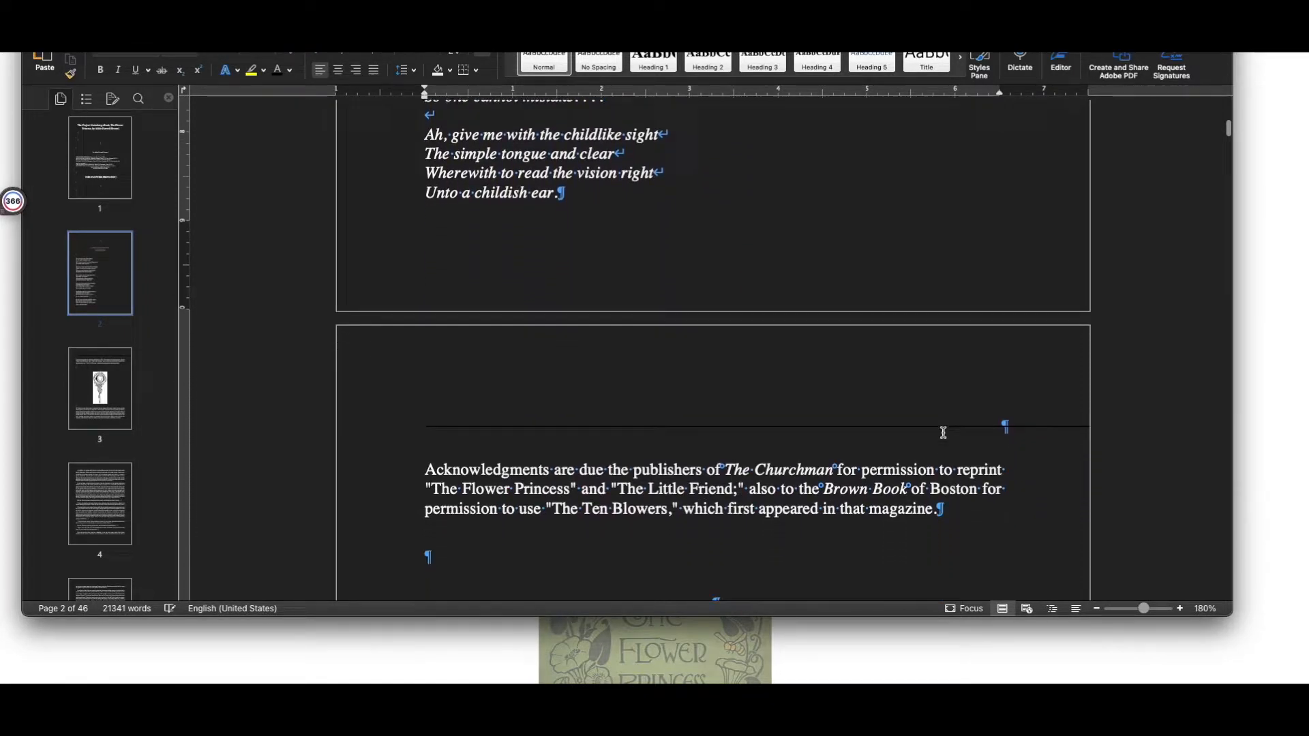
left_click(918, 427)
key("Delete")
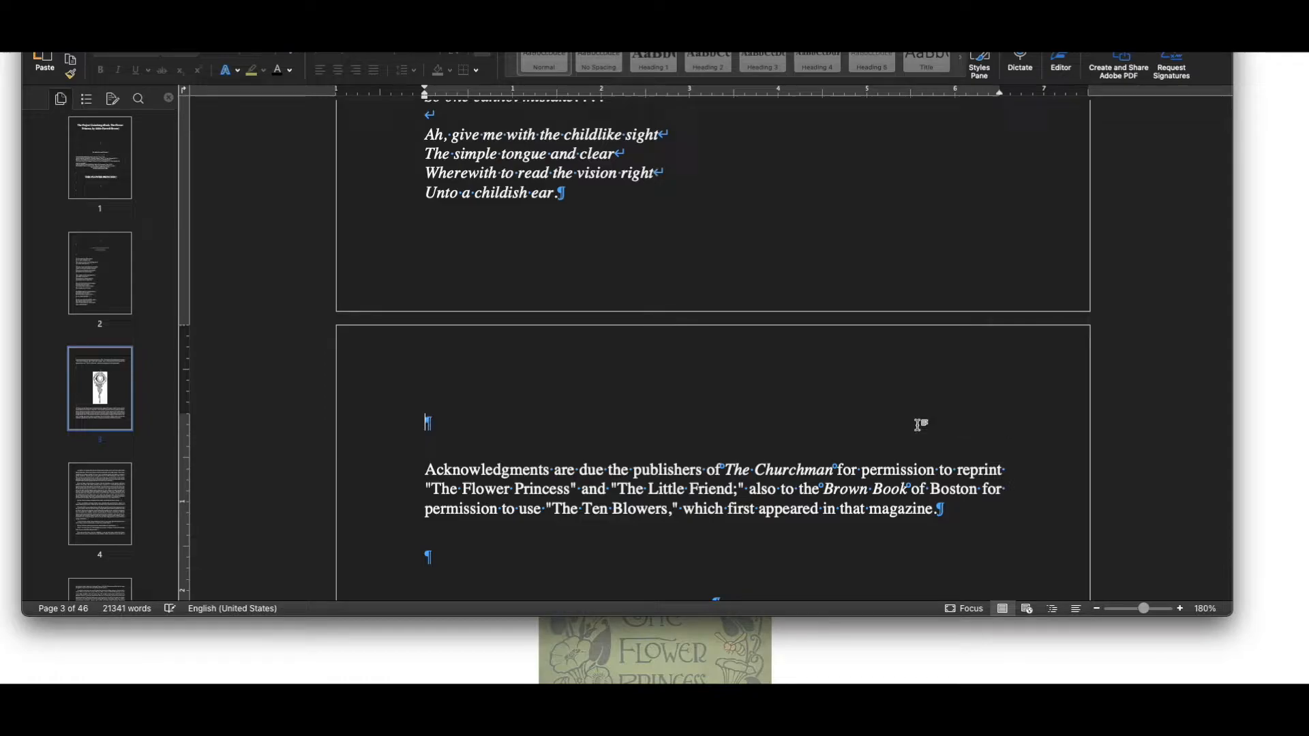
Add the missing O to make the story's opening word ONCE and delete the decorative letter O illustration above it.
scroll(918, 426, "down", 9)
scroll(918, 426, "down", 6)
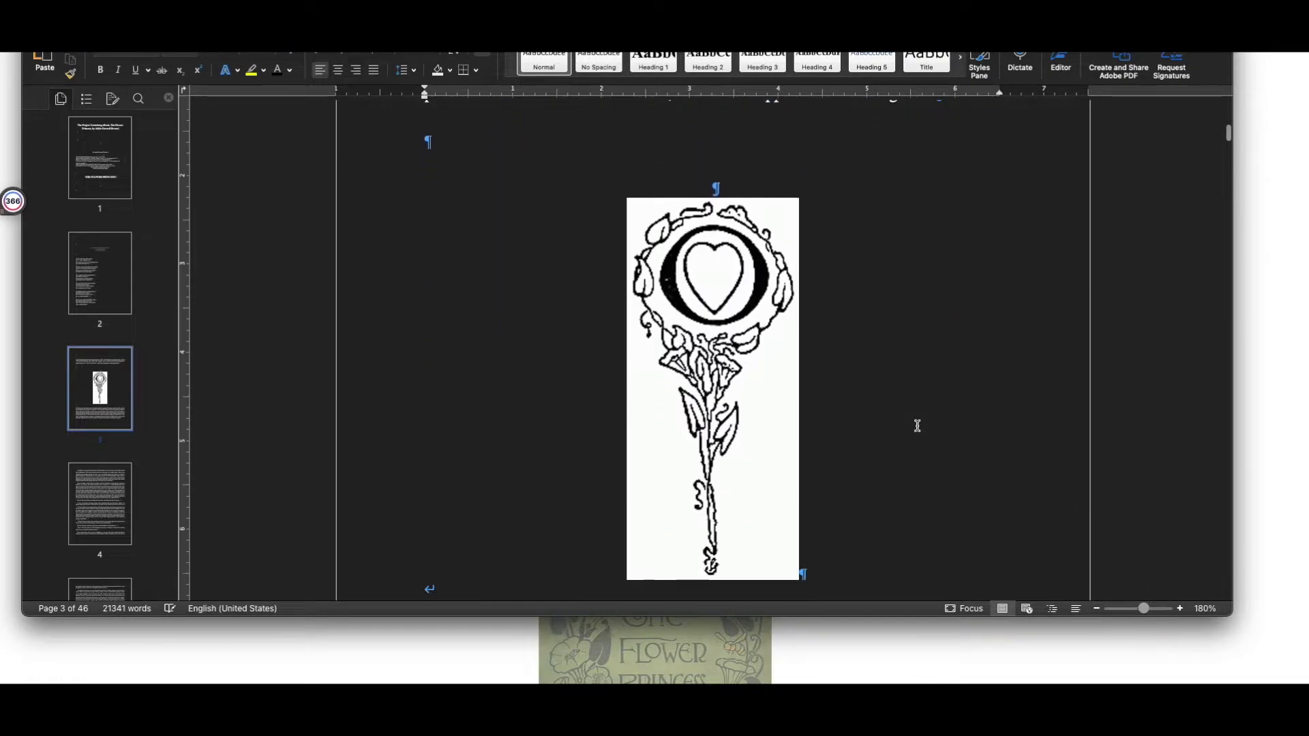
left_click(429, 513)
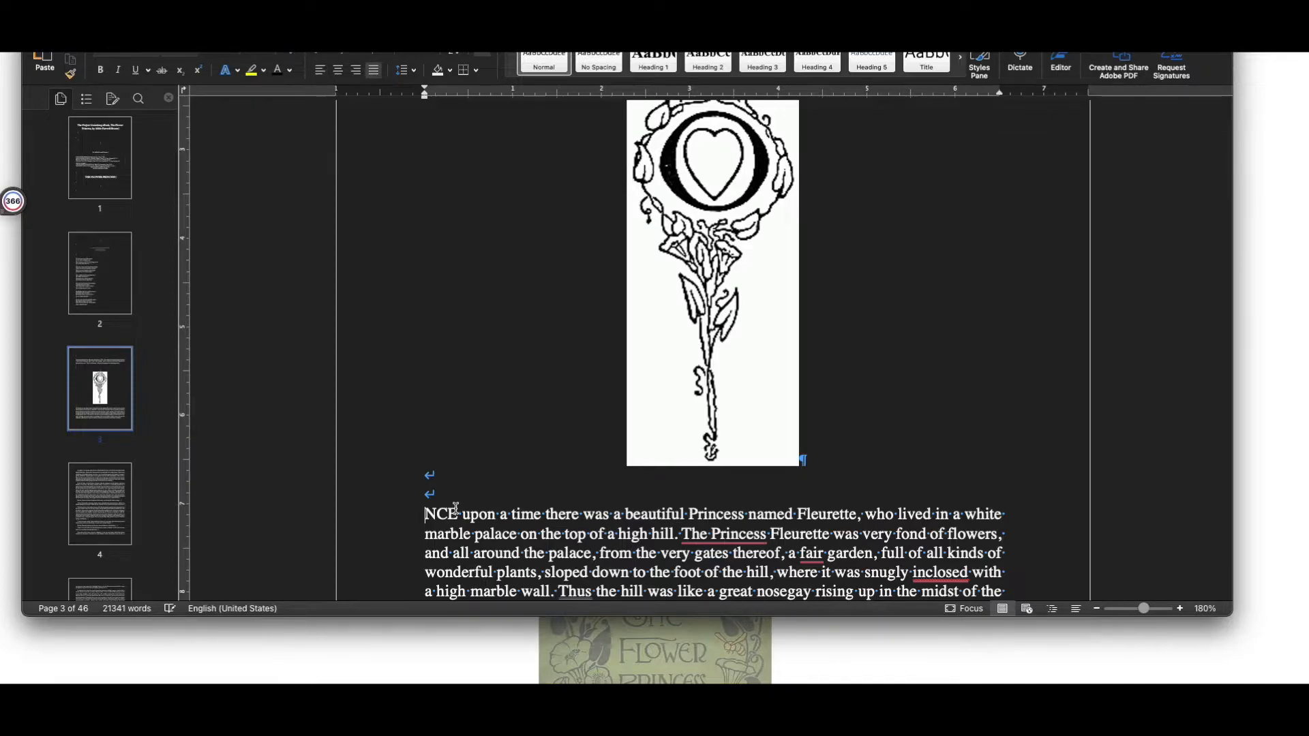
type("O")
left_click(662, 425)
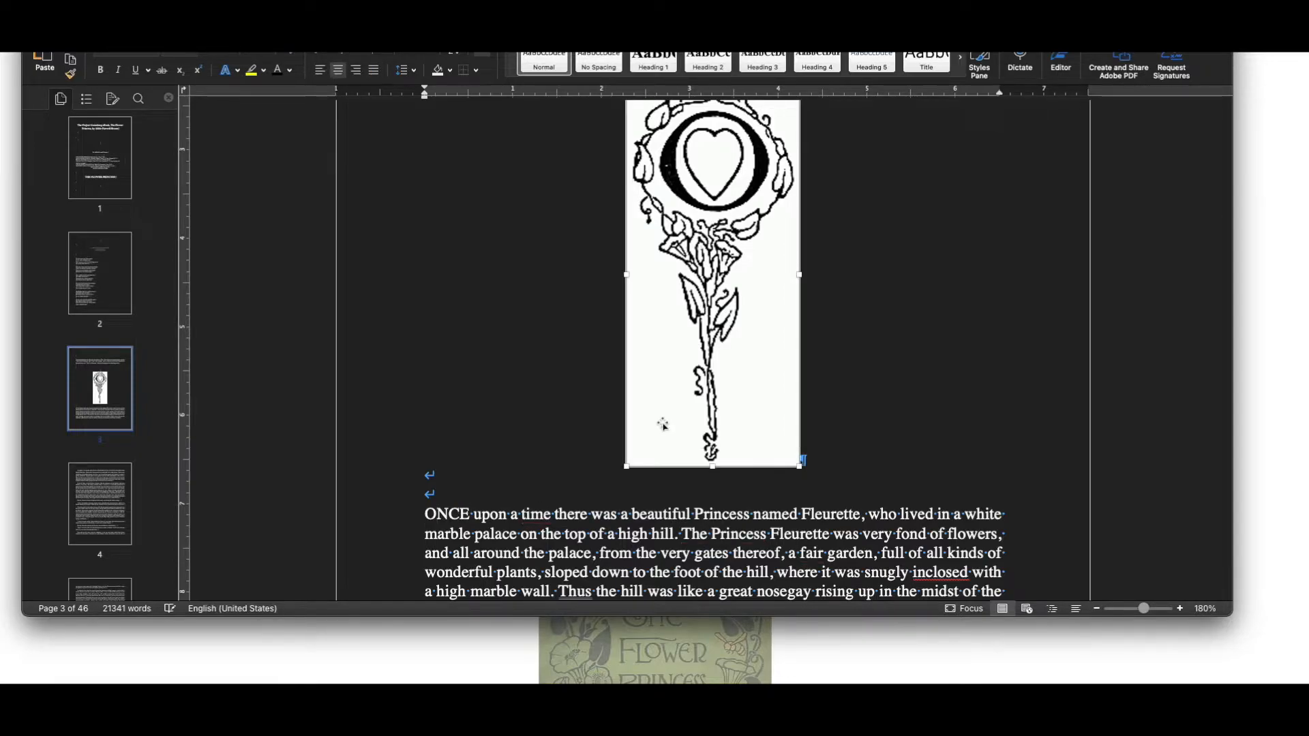
key("Delete")
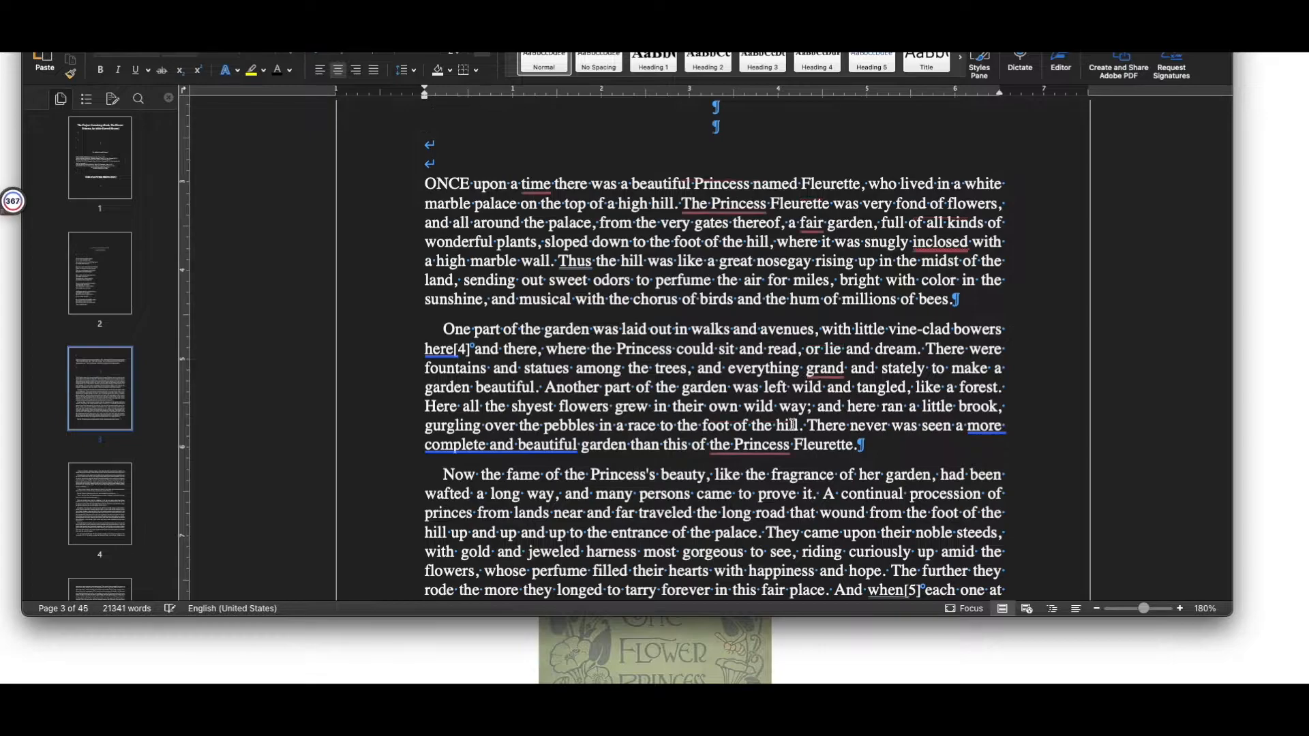
Search the document for opening square brackets to locate the bracketed page numbers in the story text.
scroll(886, 429, "down", 3)
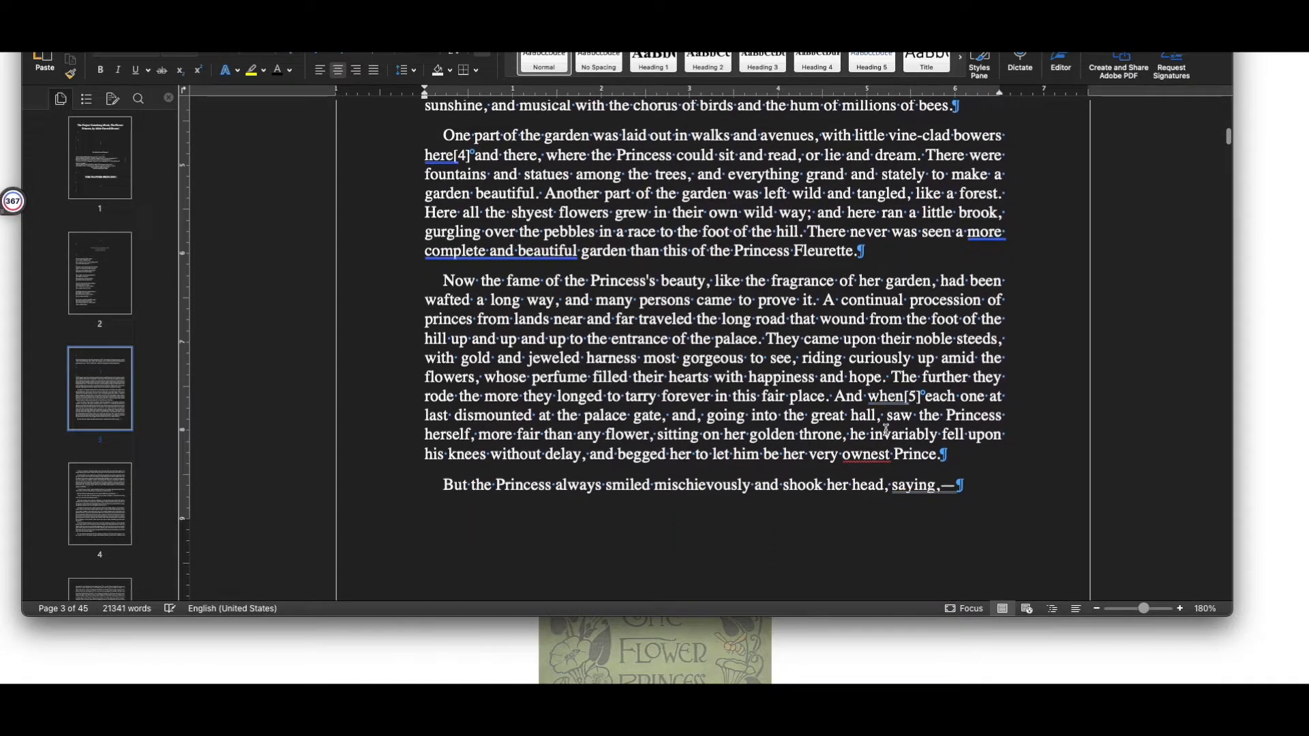
scroll(886, 430, "down", 12)
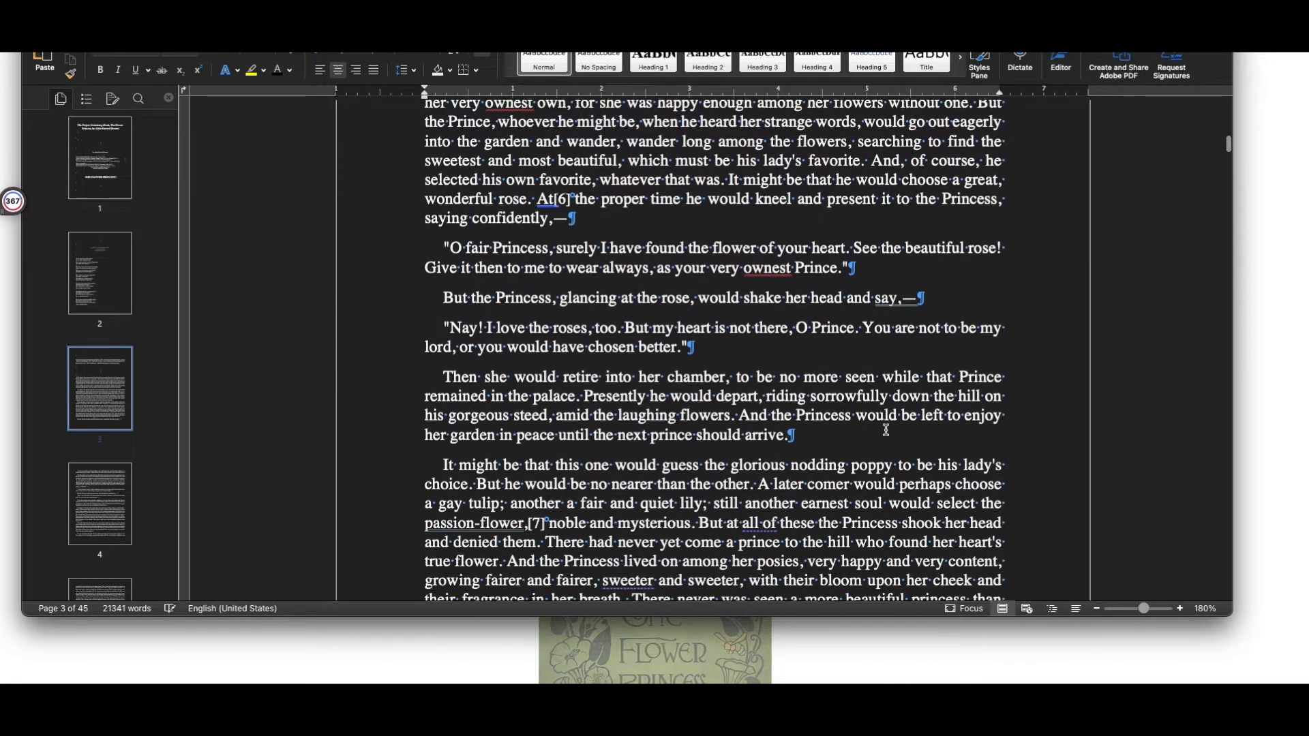
scroll(886, 430, "down", 15)
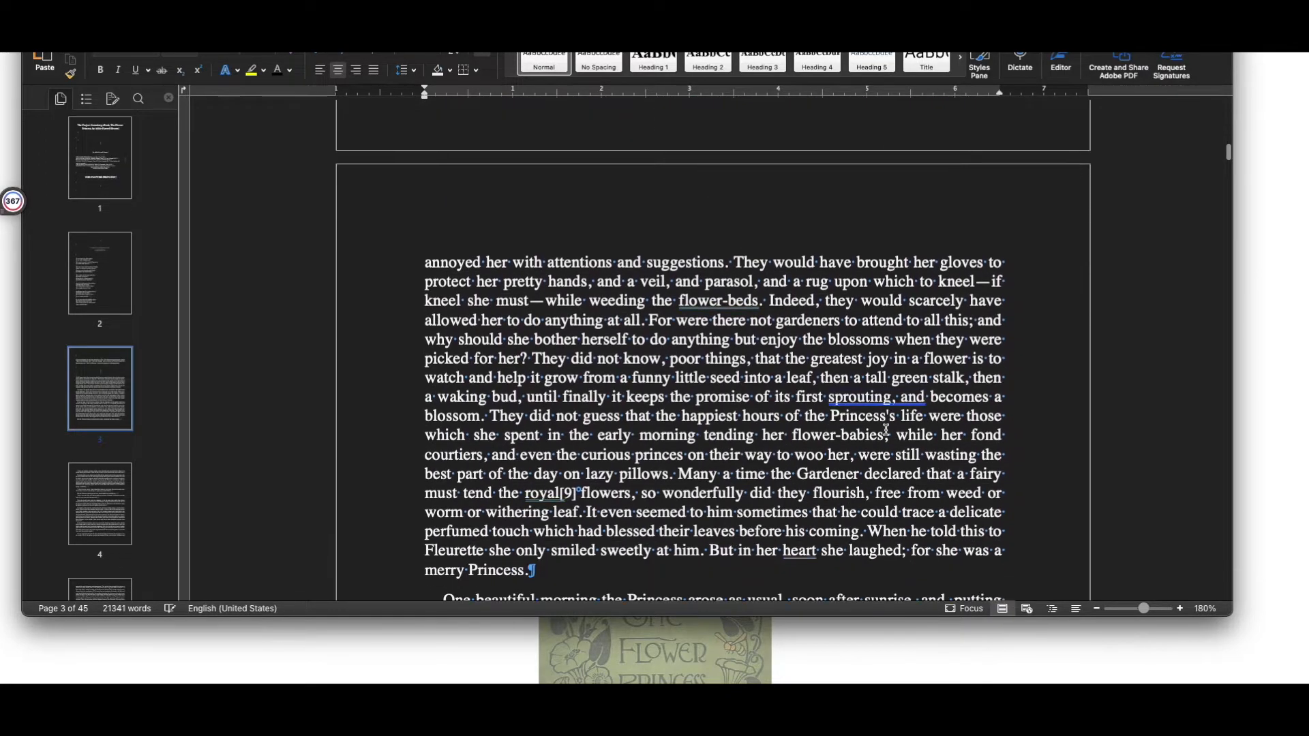
scroll(885, 429, "down", 5)
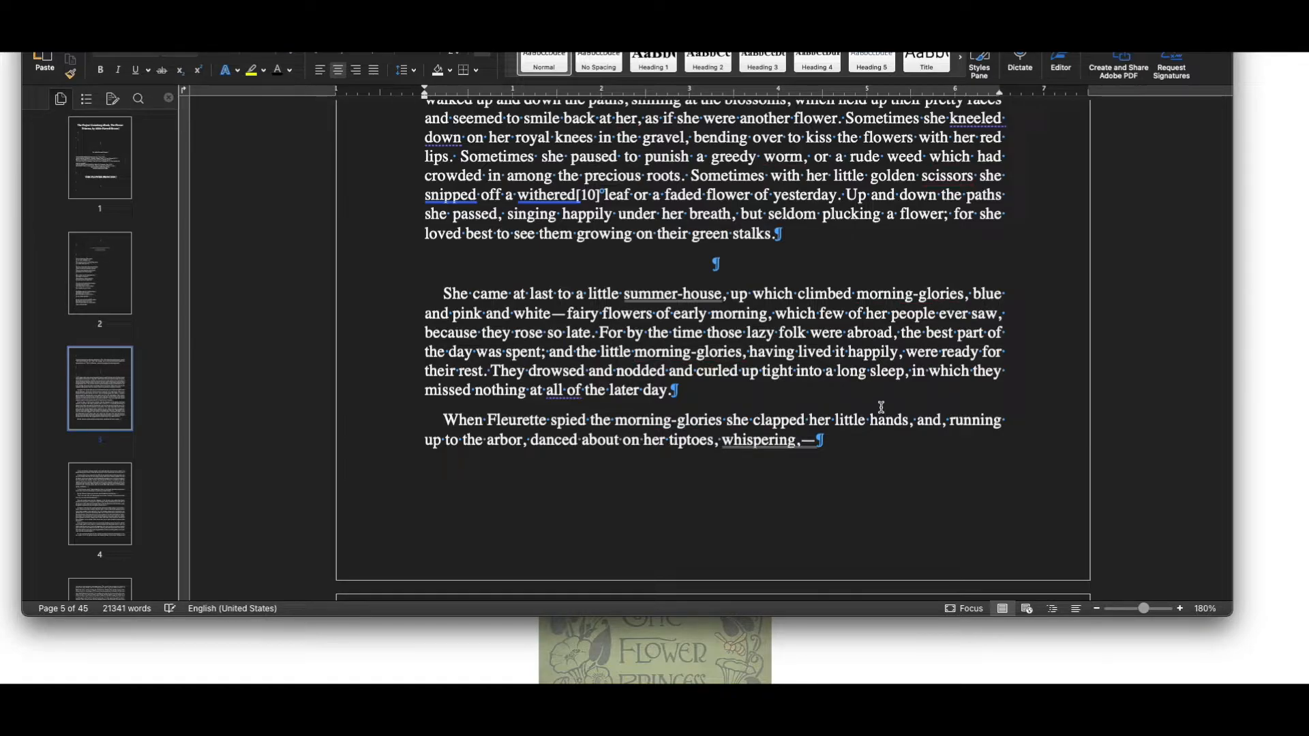
type("[5] each one at")
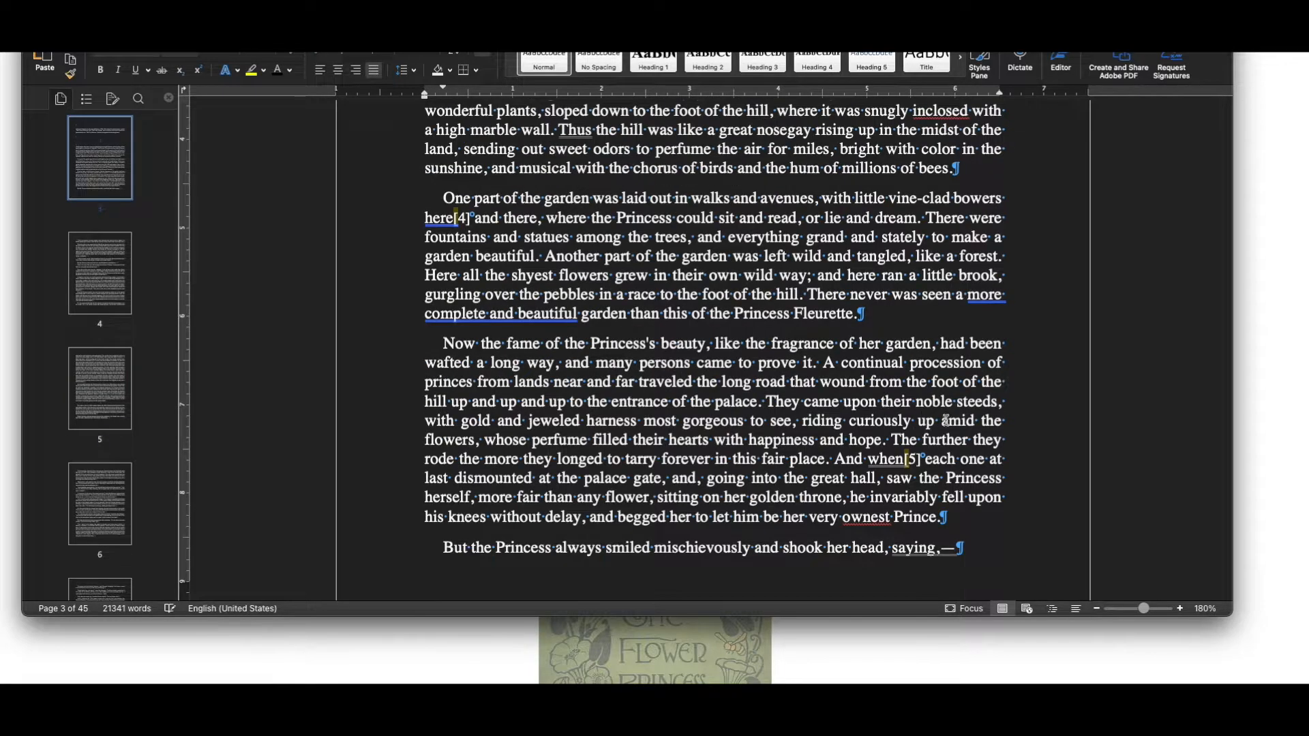
scroll(945, 420, "up", 3)
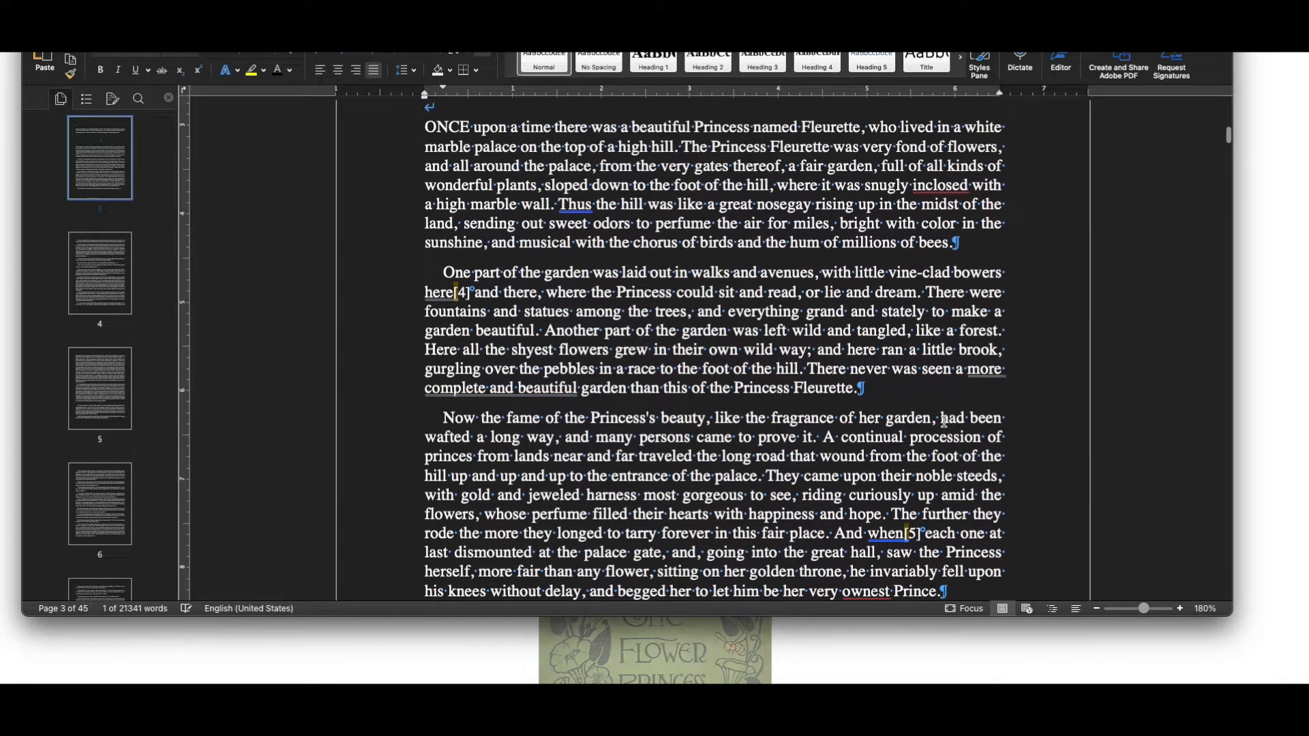
Delete the bracketed page number [4] after "here" in the second paragraph of the story.
left_click(470, 295)
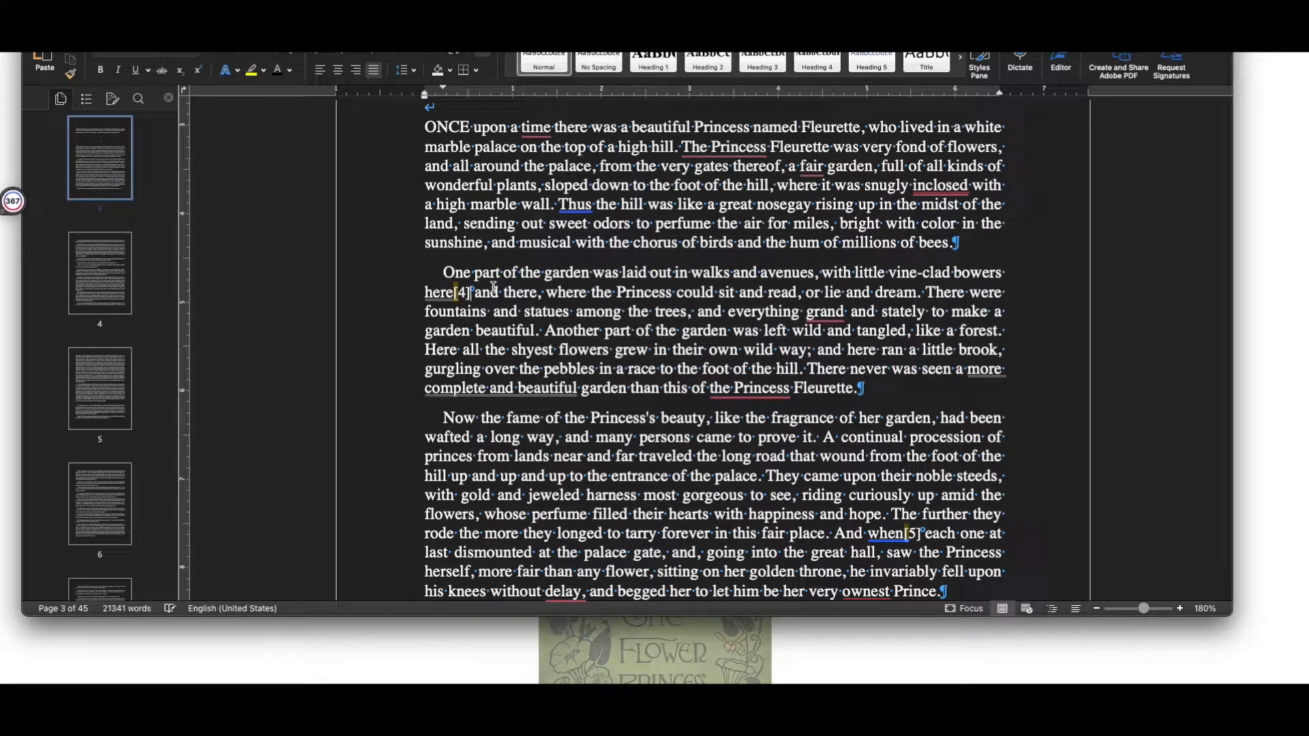
key("BackSpace")
key("BackSpace")
key("BackSpace")
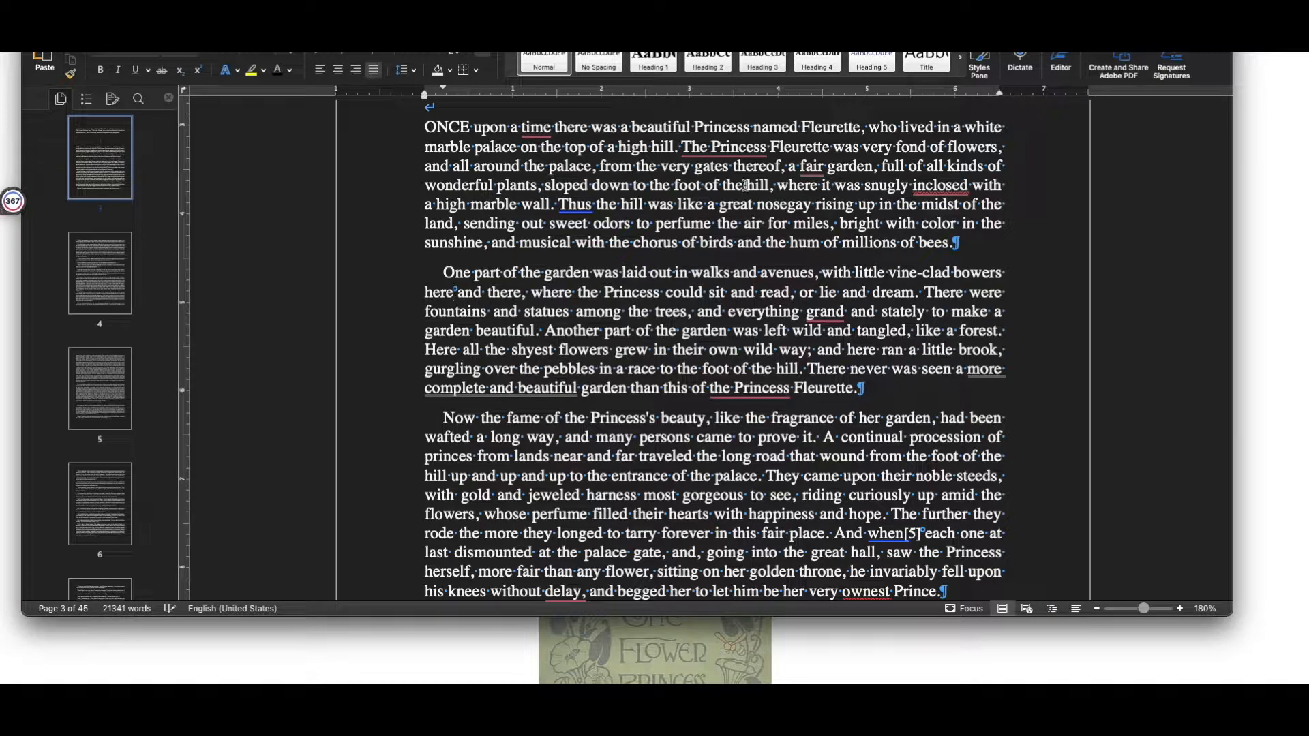
Delete the bracketed page number [5] after "when" in the third paragraph of the story.
scroll(714, 341, "down", 5)
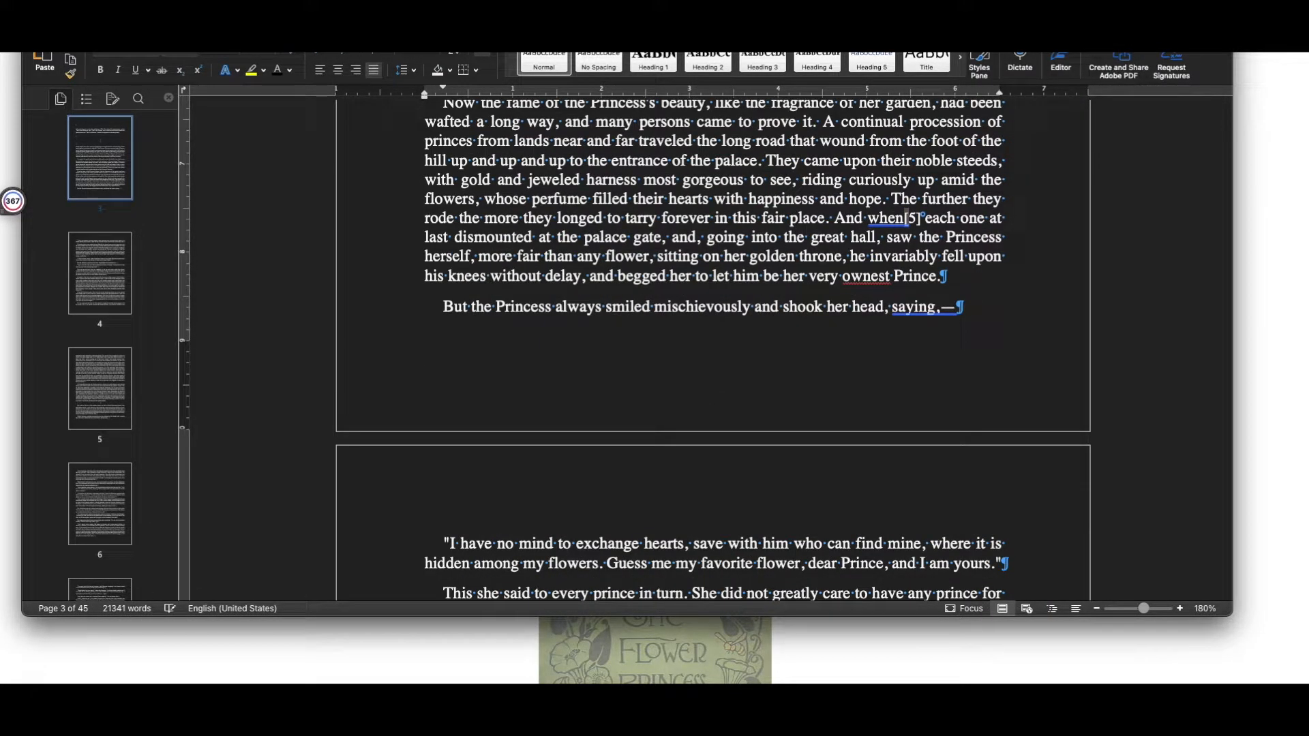
left_click(921, 218)
key("BackSpace")
key("BackSpace")
key("BackSpace")
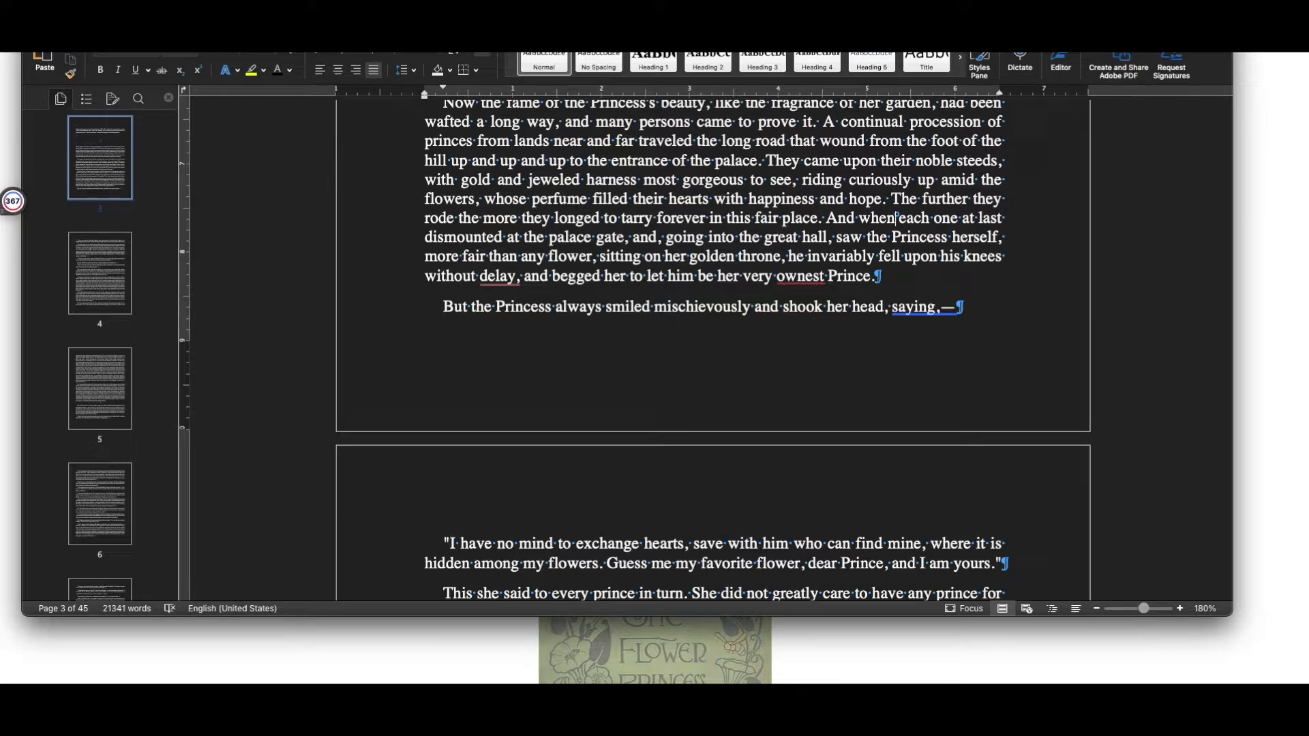
Find the bracketed page number [6] after "At" on page 4 and delete it.
key("Page_Down")
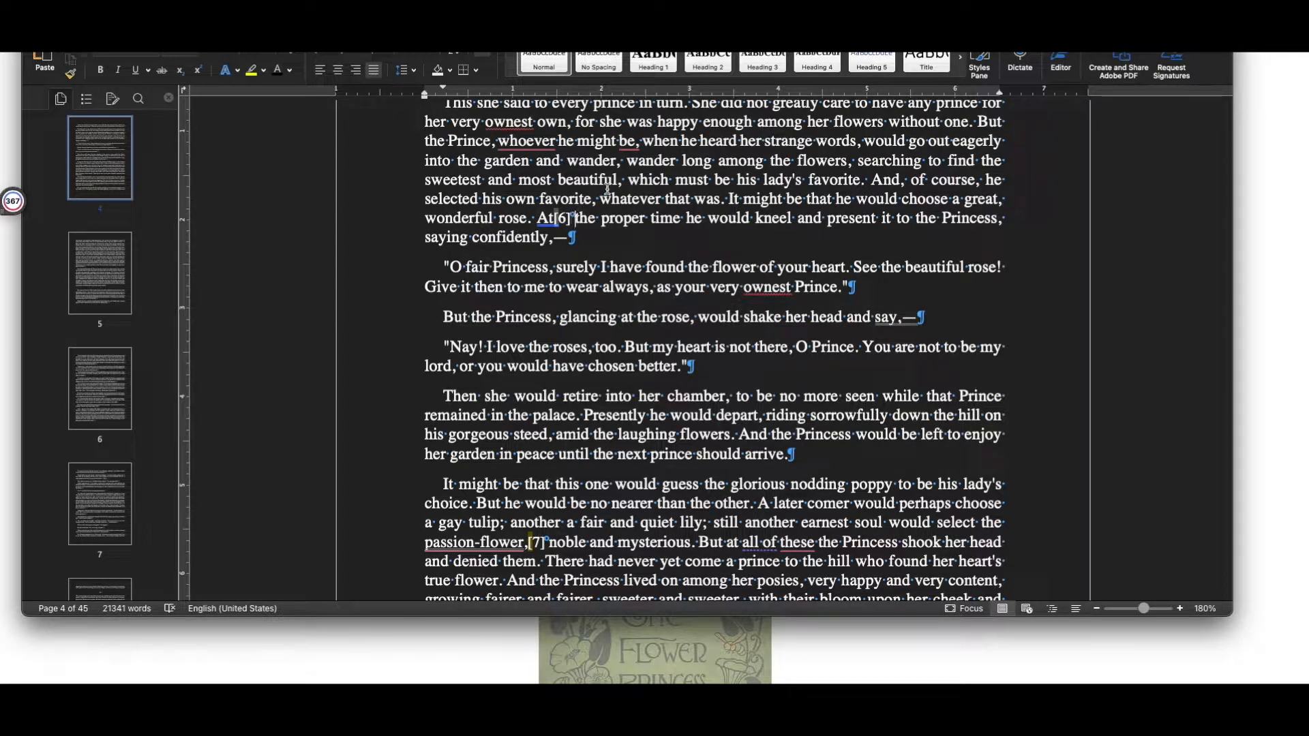
key("BackSpace")
key("BackSpace")
key("BackSpace")
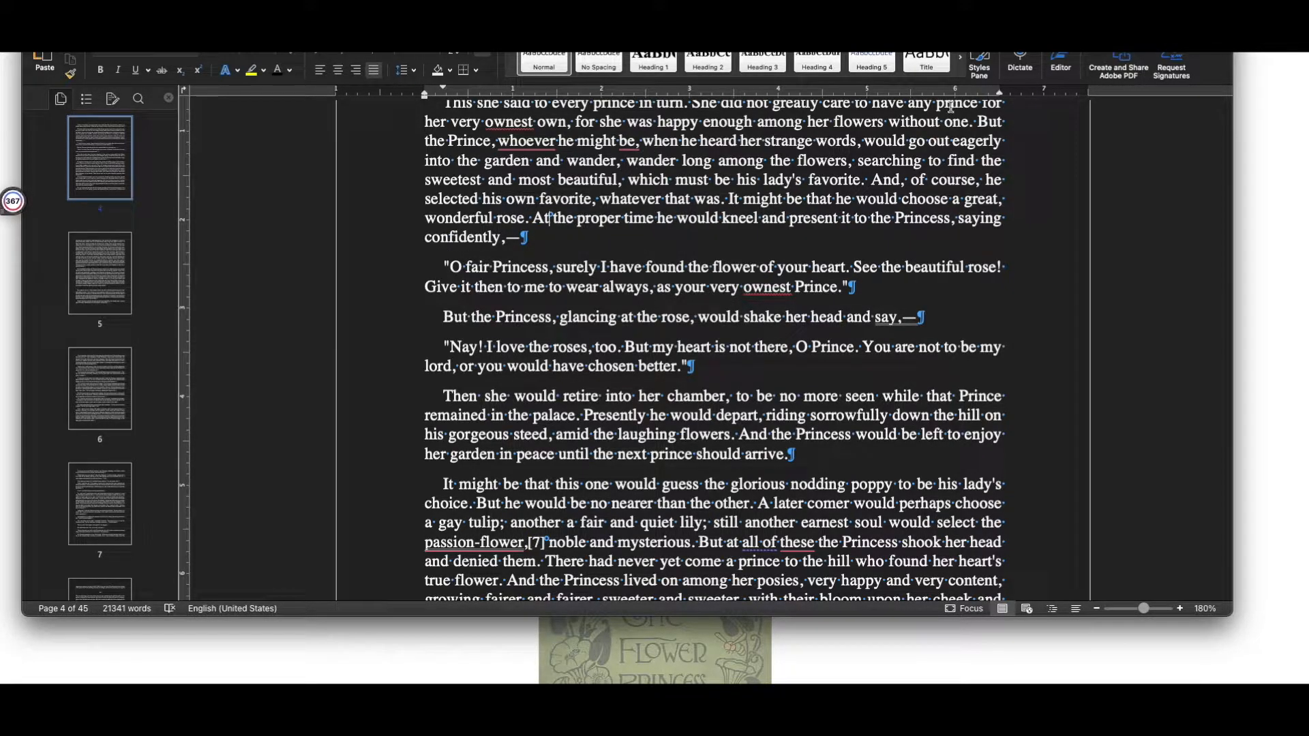
Find the bracketed page number [7] after "passion-flower," on page 4 and delete it.
key("super+g")
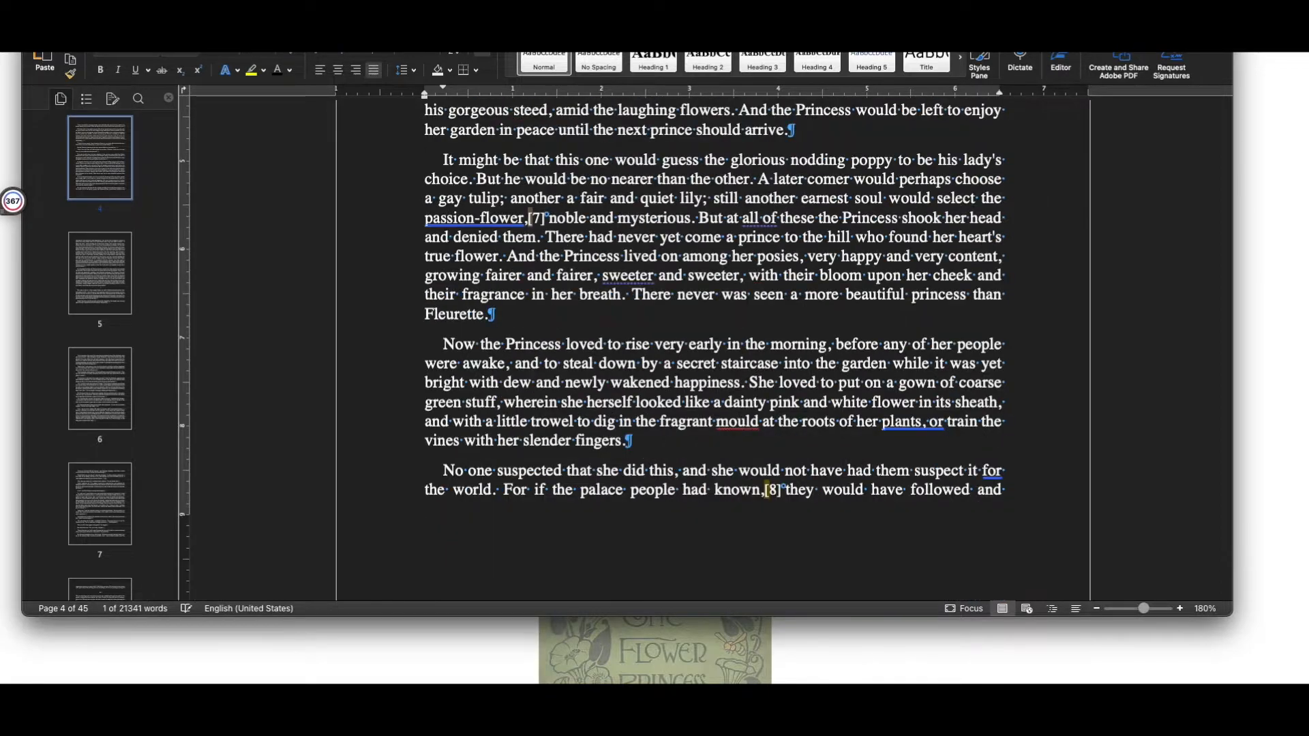
left_click(642, 182)
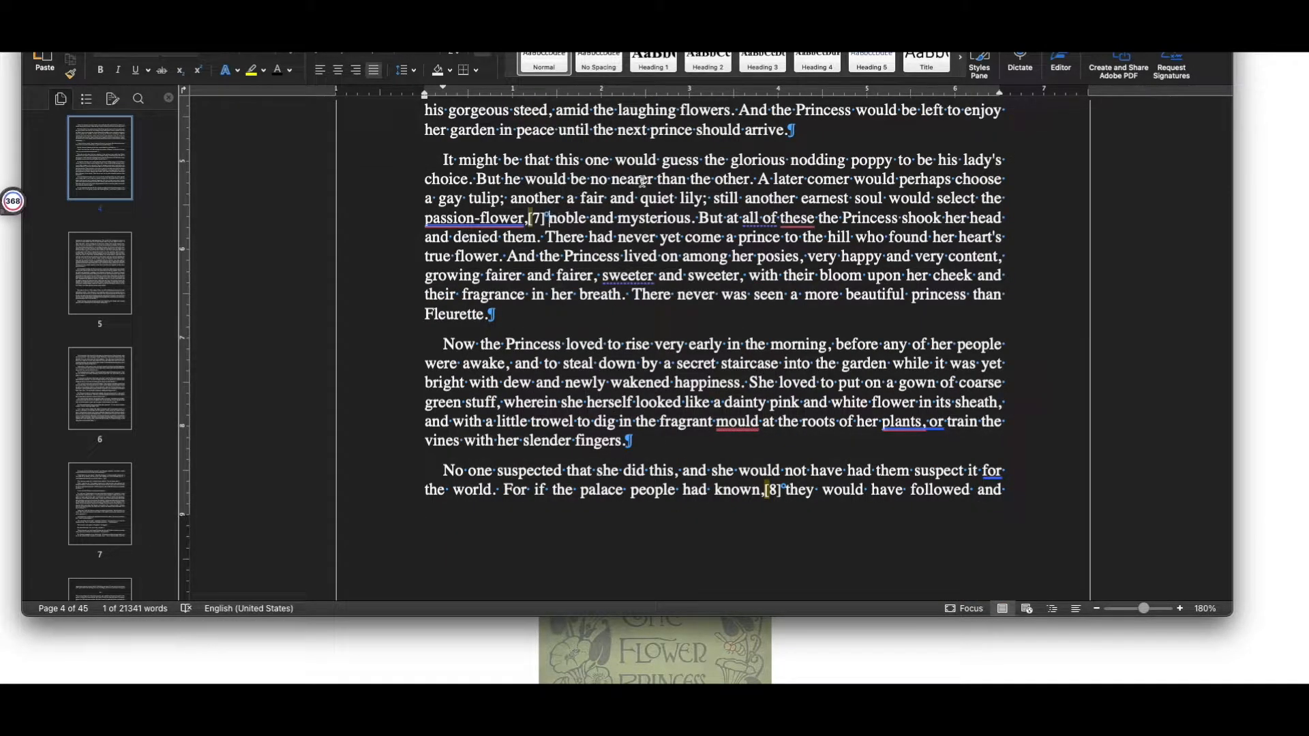
key("BackSpace")
key("BackSpace")
key("BackSpace")
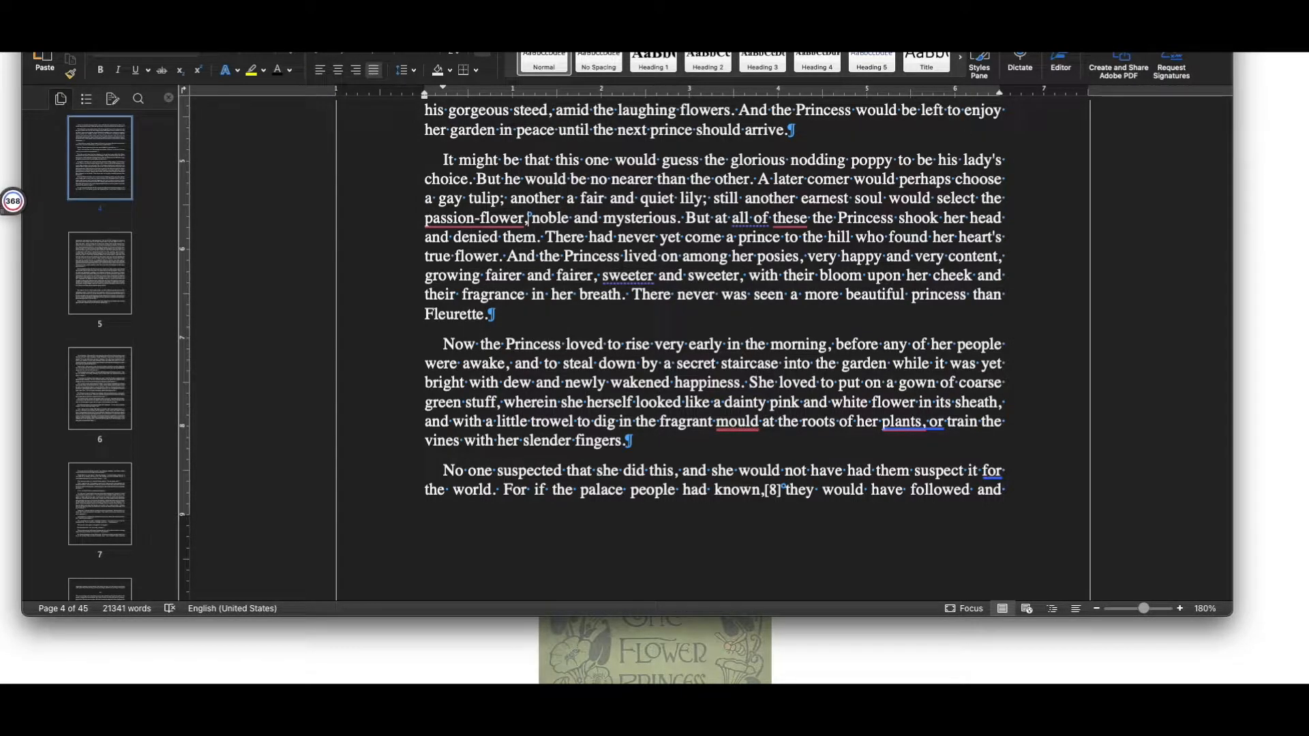
Continue through the bracket matches to page 5 and delete the bracketed page number [9] after "royal".
key("super+g")
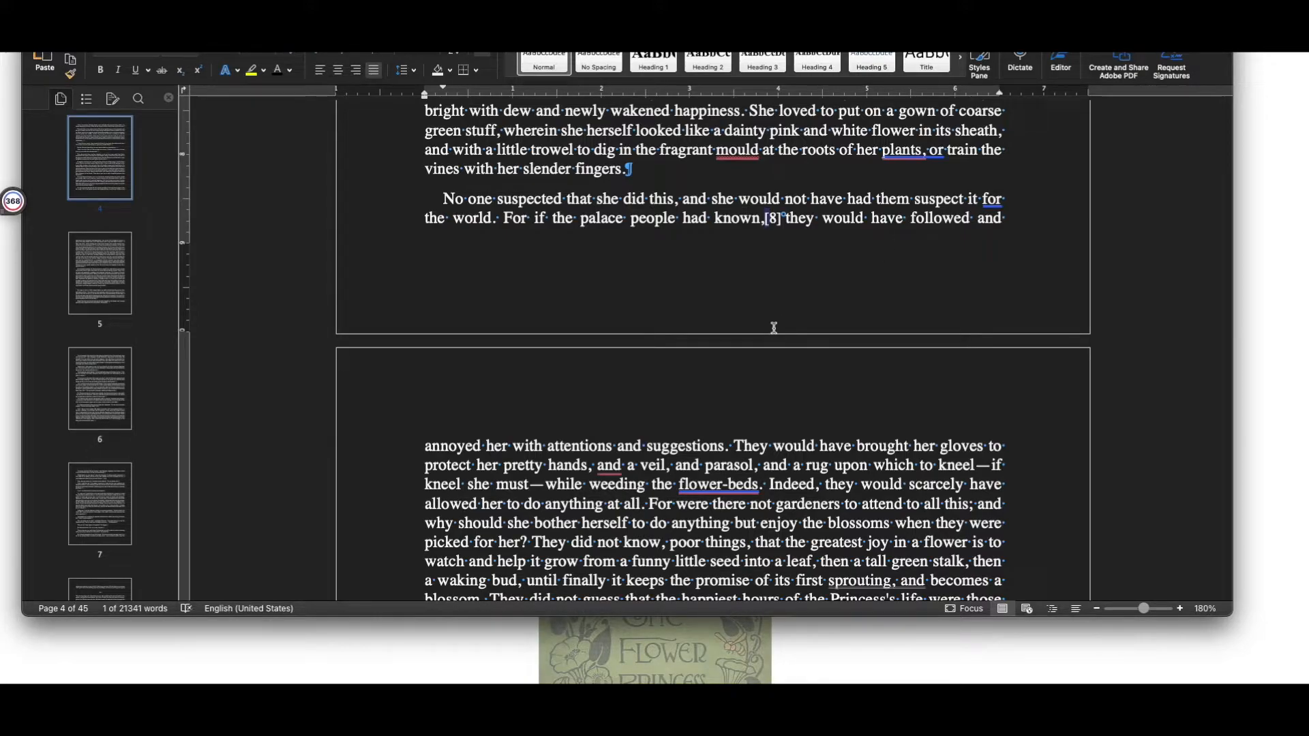
scroll(821, 319, "up", 2)
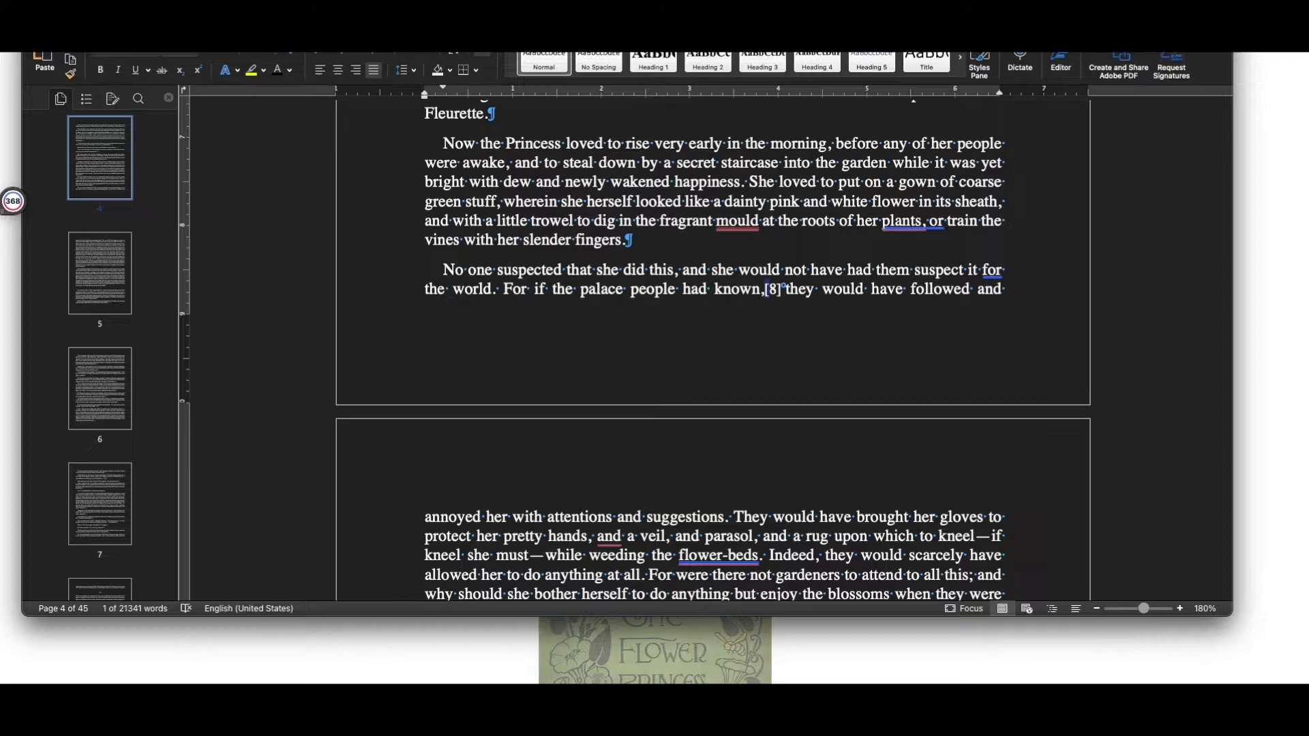
key("Return")
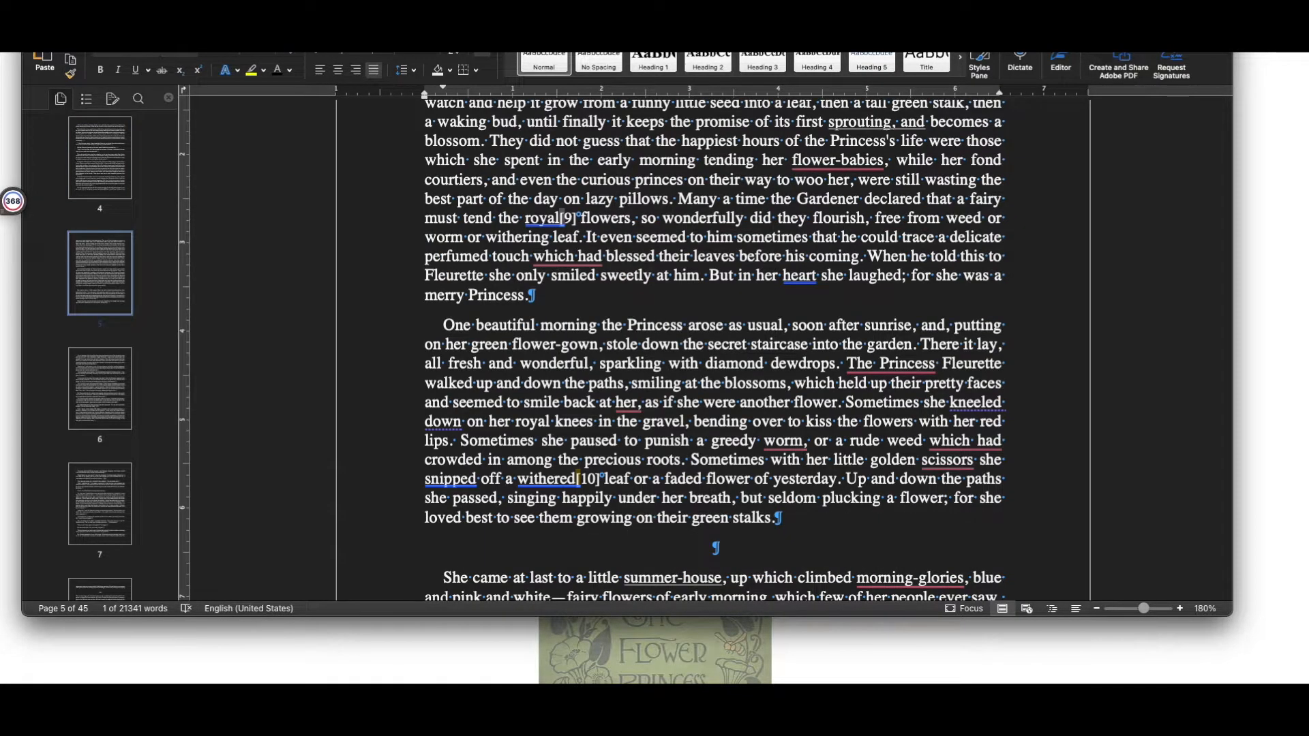
left_click(606, 195)
key("BackSpace")
key("BackSpace")
key("BackSpace")
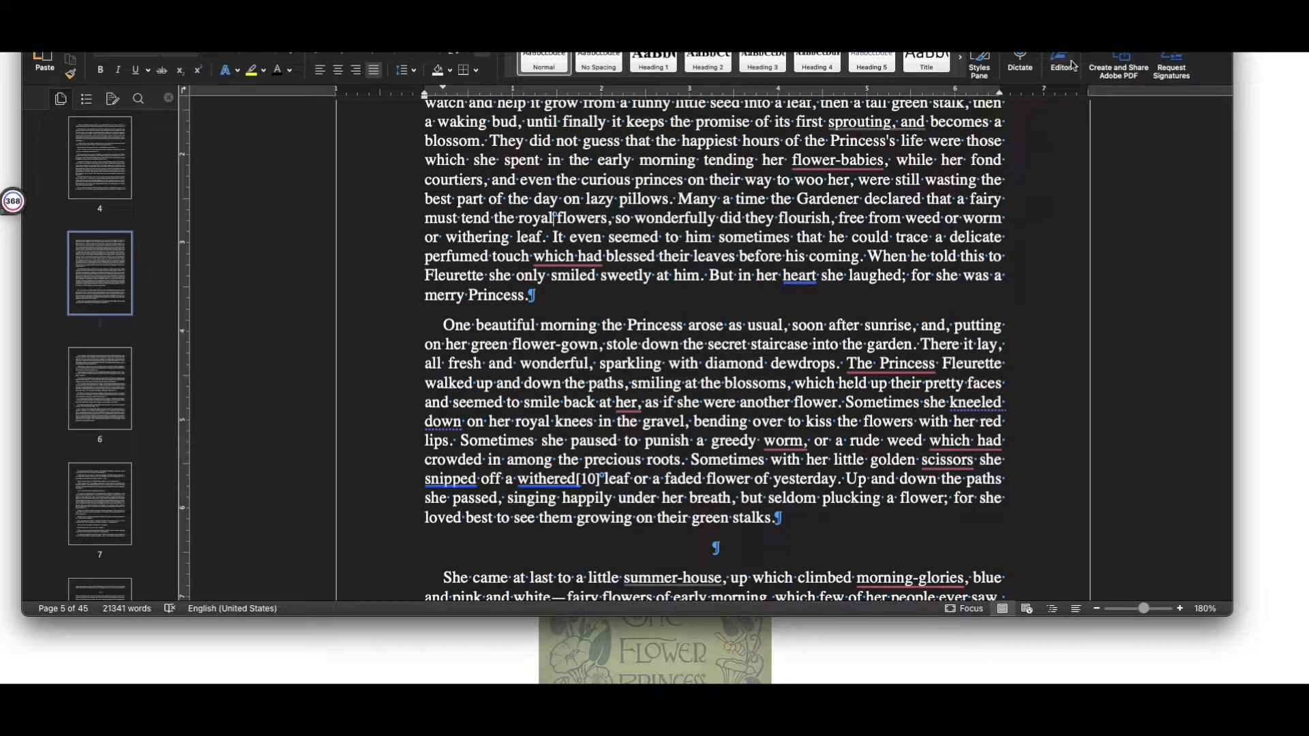
Continue through the bracket matches to page 6 and delete the bracketed page number [11] after "placed".
key("super+g")
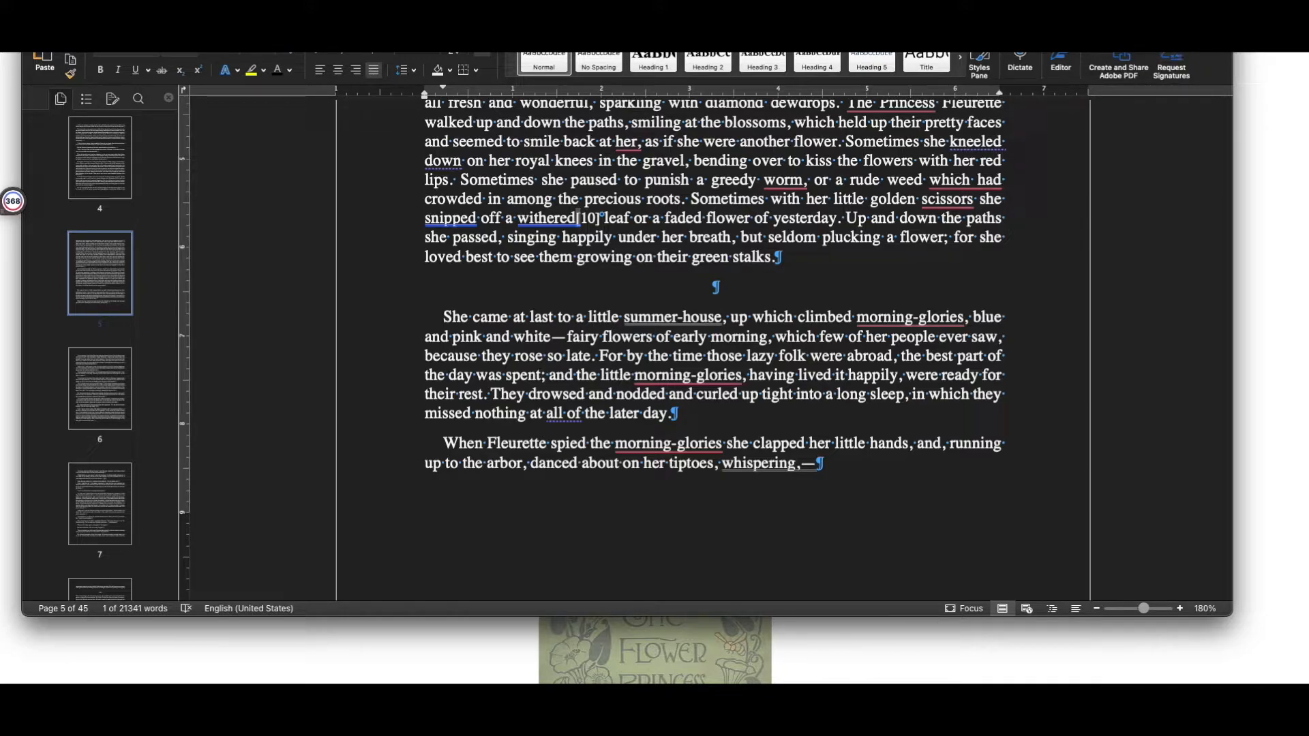
key("super+g")
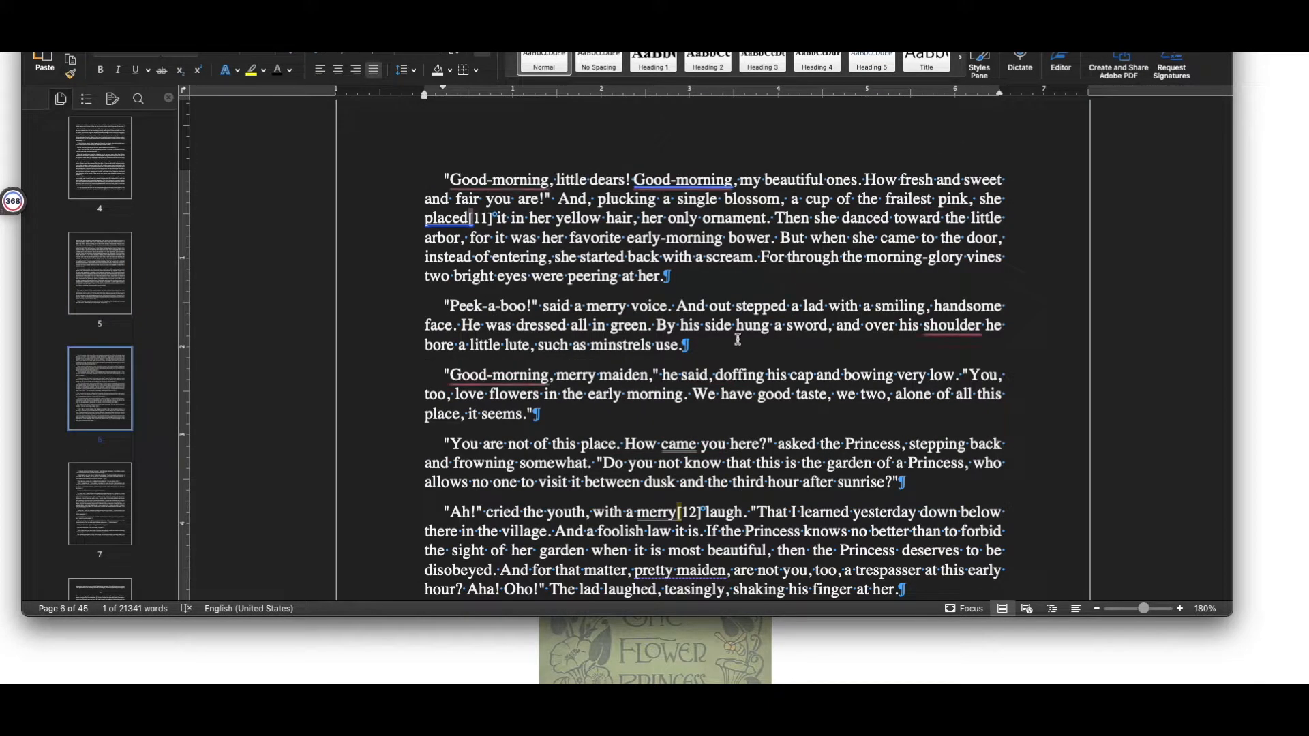
left_click(541, 185)
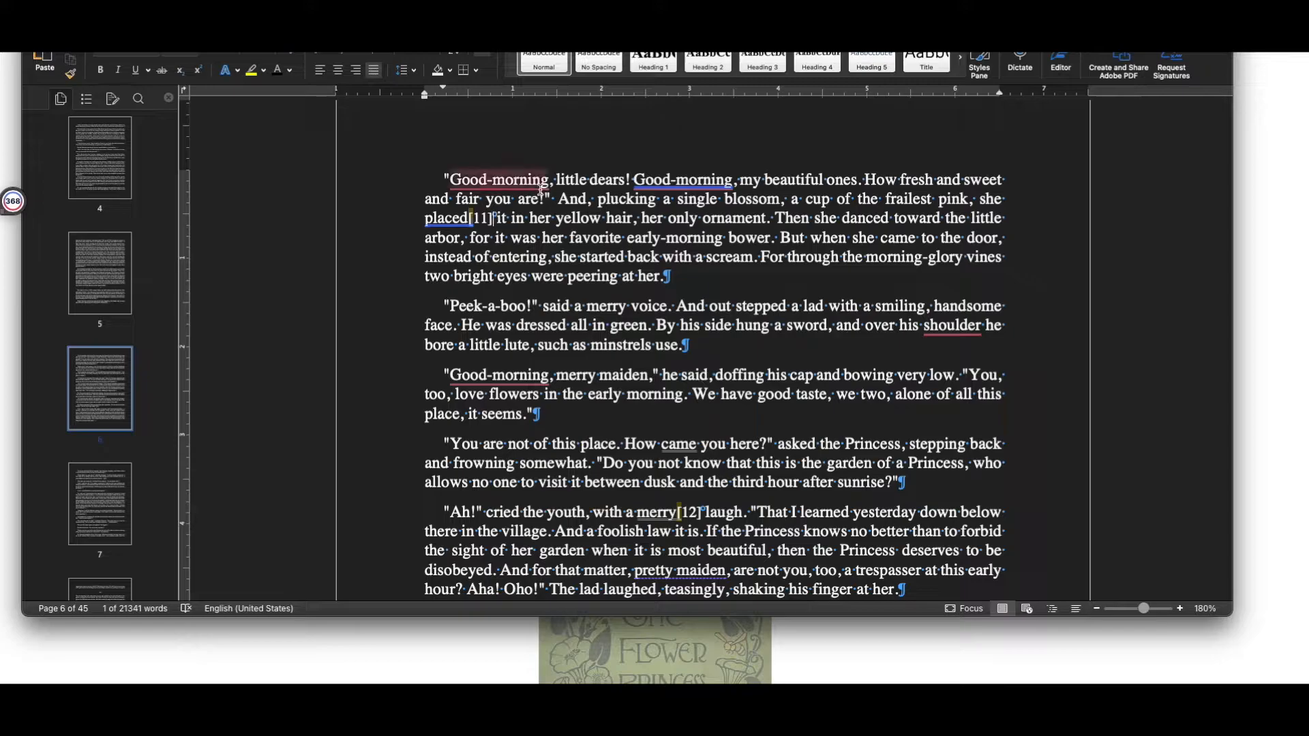
key("BackSpace")
key("BackSpace")
key("BackSpace")
key("BackSpace")
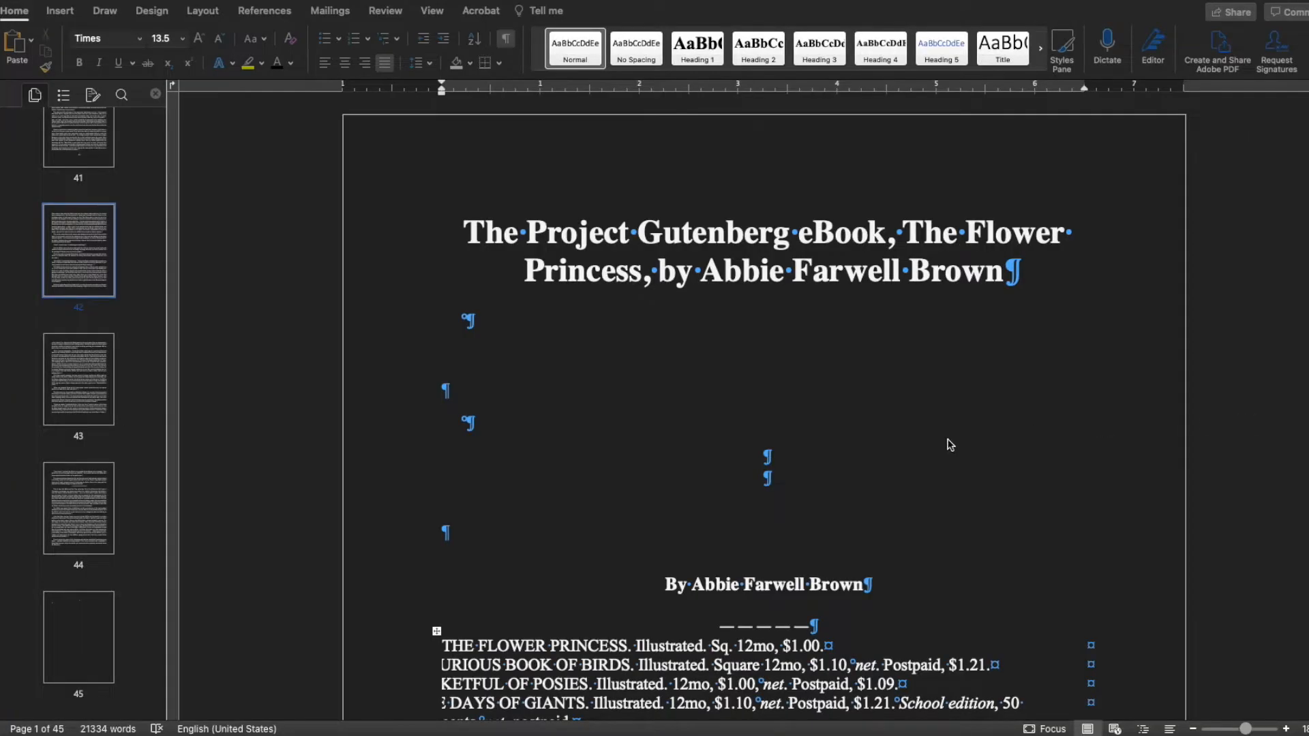
Change the document's paper size in Page Setup to the custom 6x9 No Bleed format, 6.00 by 9.00 inches.
scroll(952, 440, "down", 5)
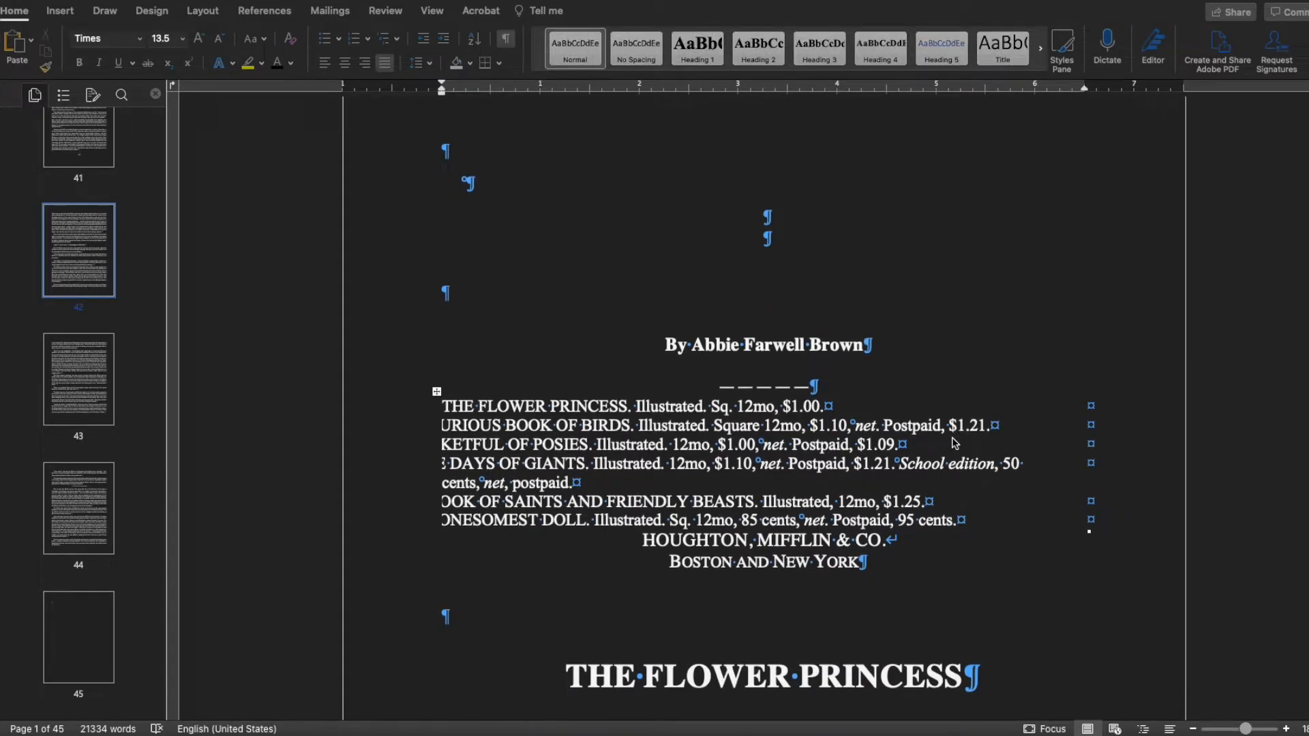
scroll(953, 443, "up", 5)
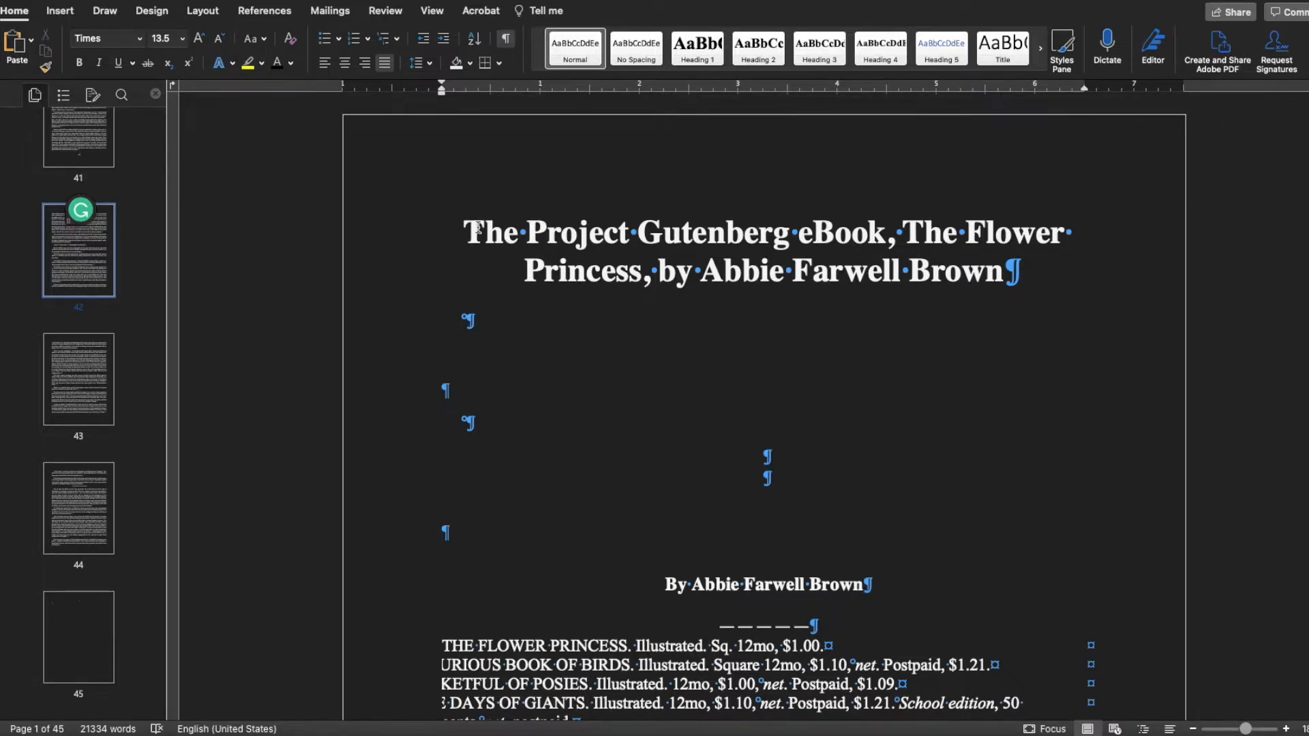
left_click(55, 0)
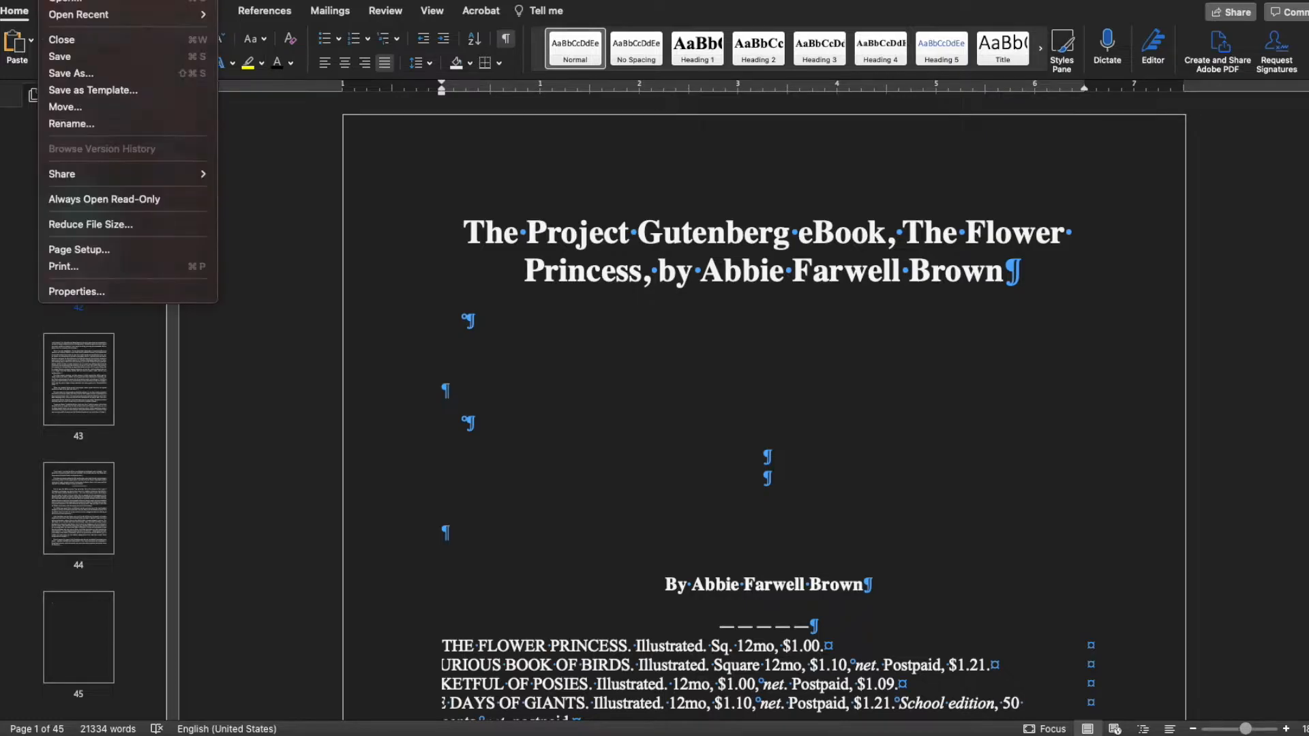
left_click(99, 250)
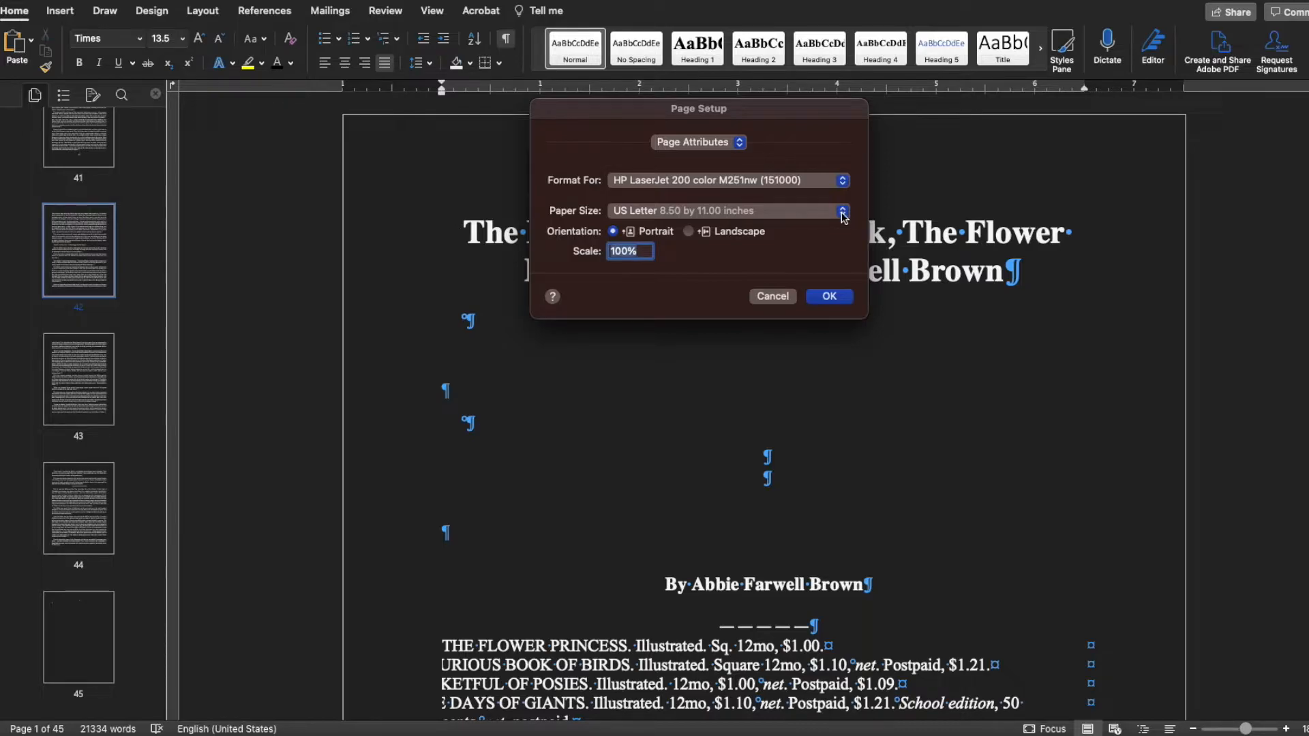
left_click(843, 213)
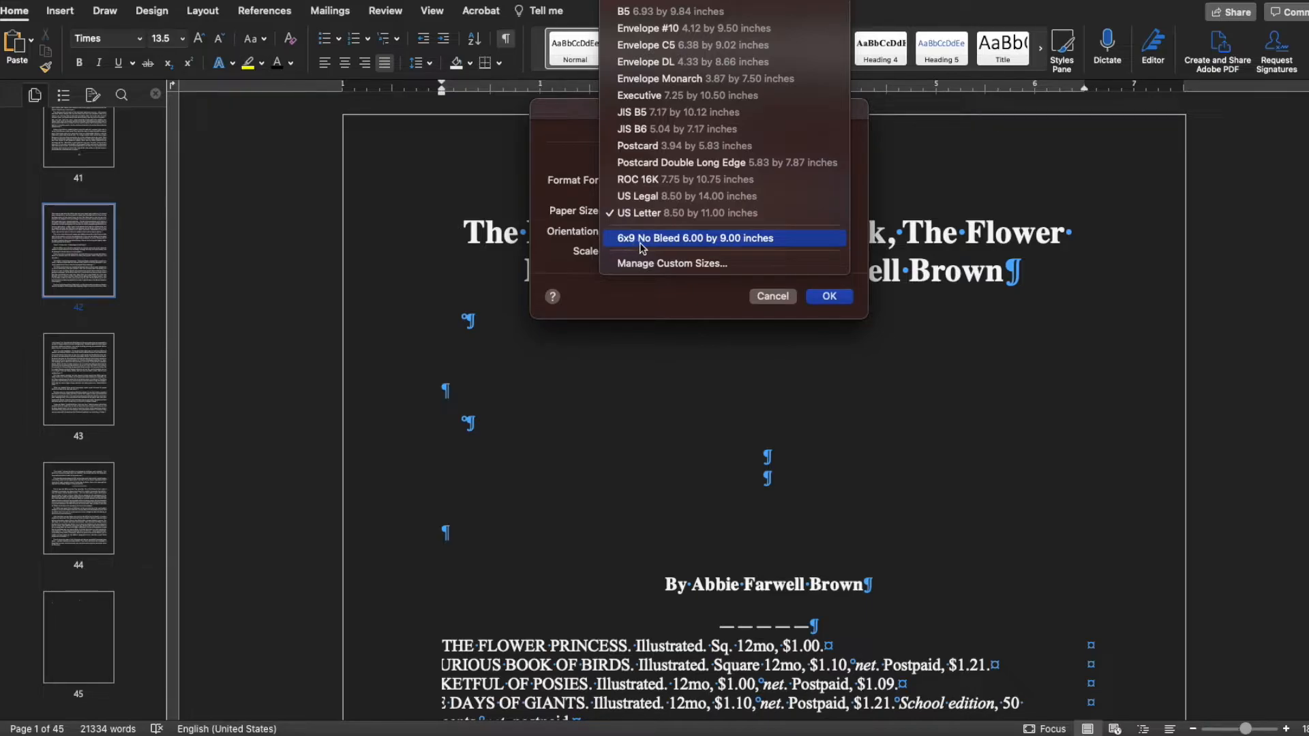
left_click(747, 240)
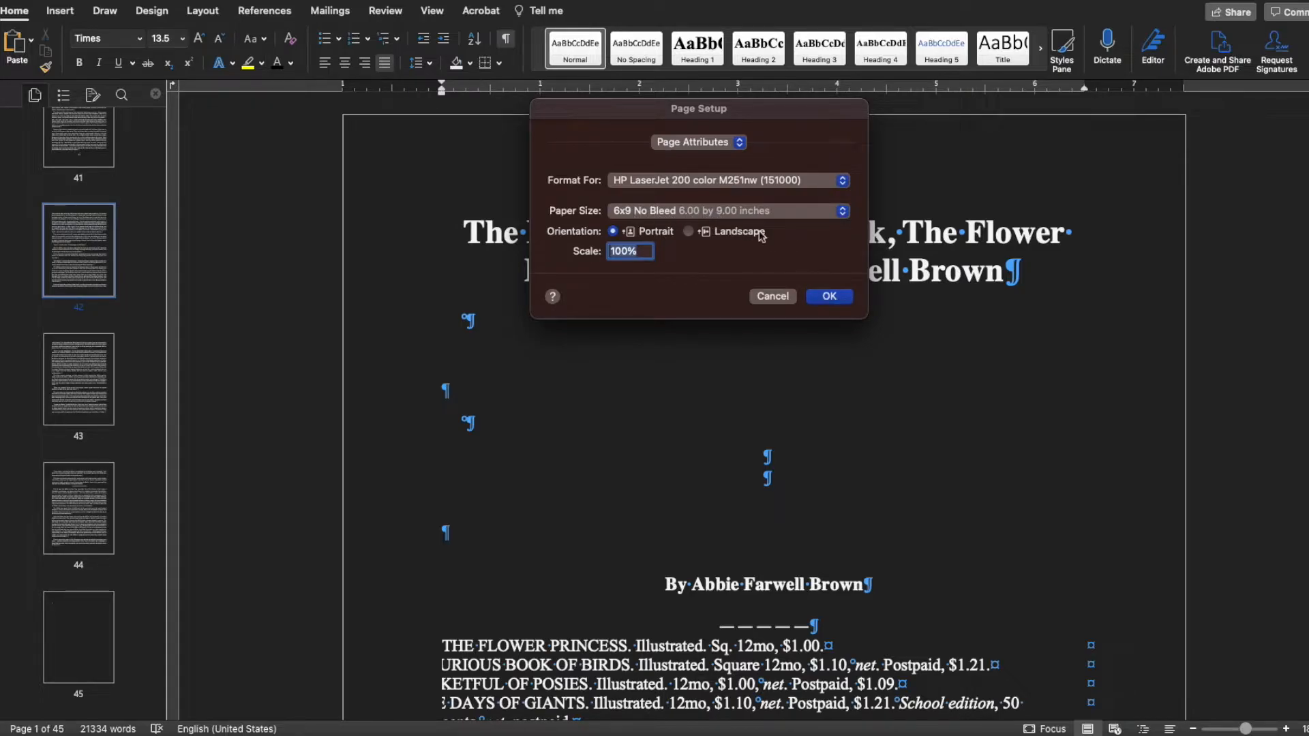
left_click(829, 296)
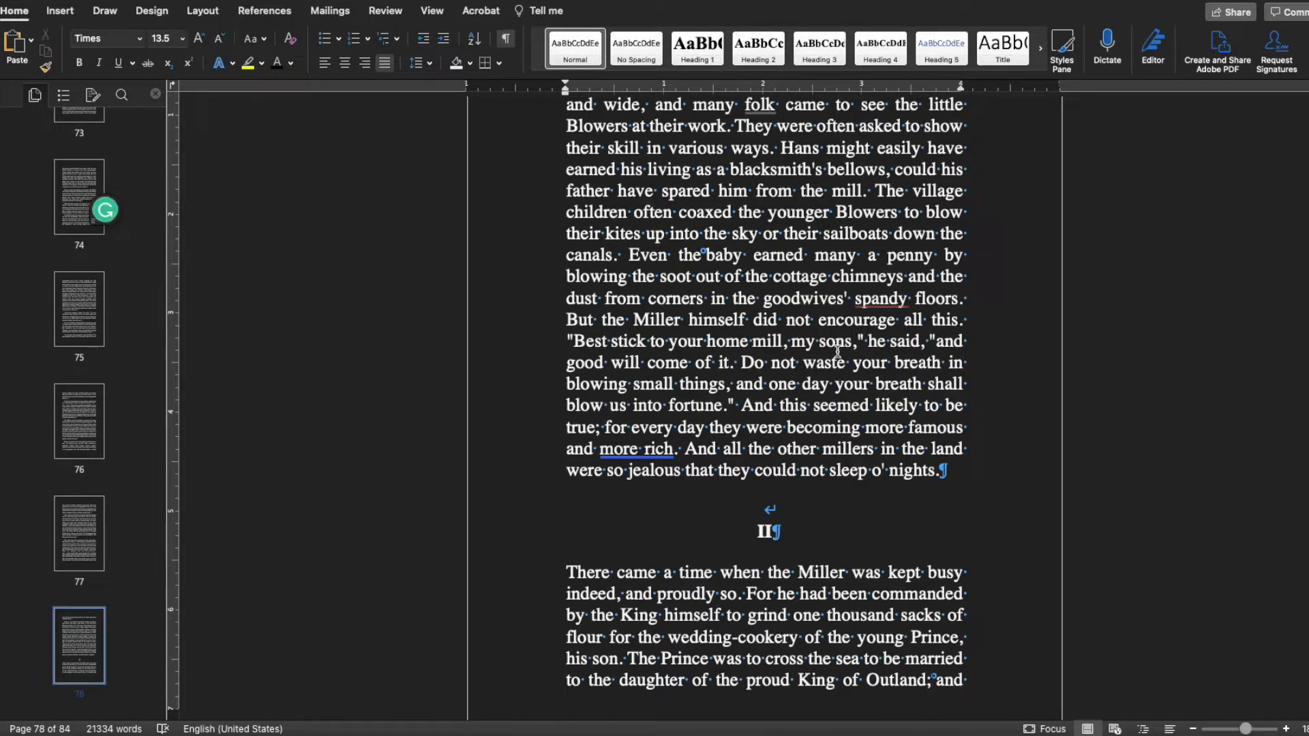
Remove "The Project Gutenberg eBook," from the title on page 1 so it starts with "The Flower Princess".
scroll(836, 334, "up", 6)
scroll(837, 351, "up", 6)
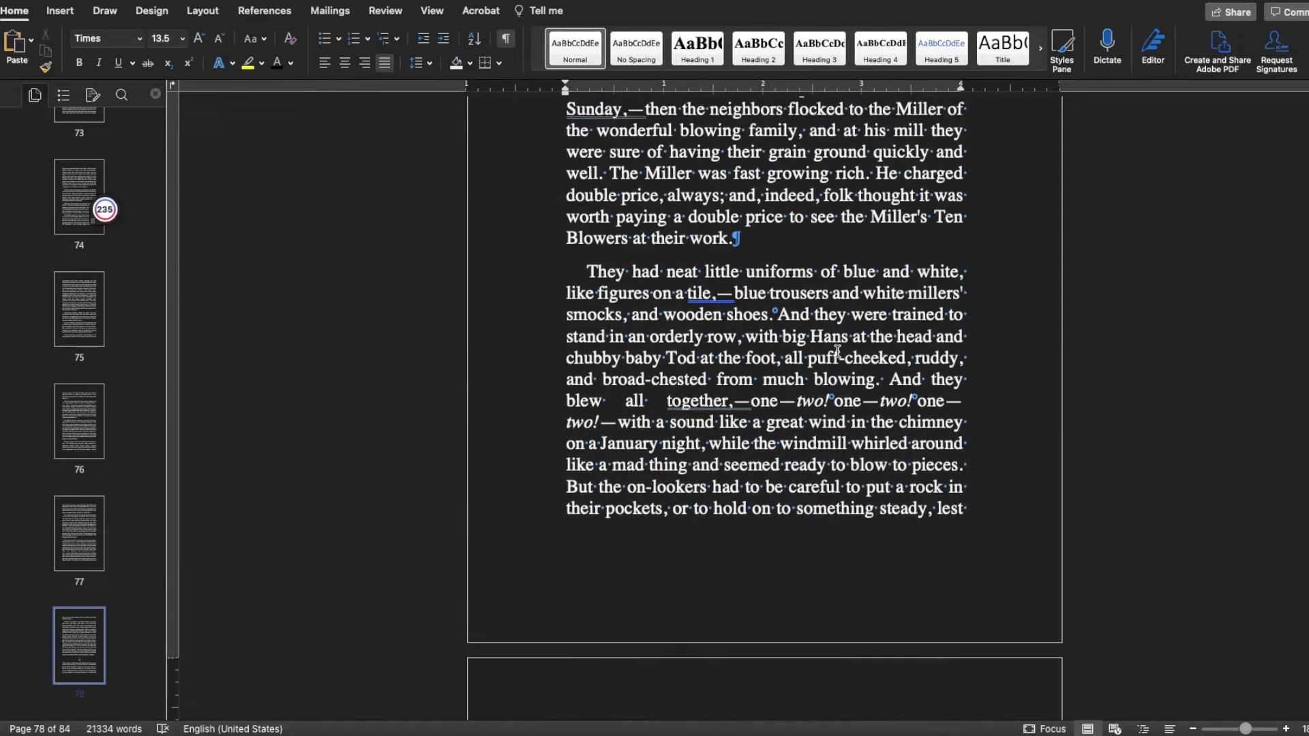
left_click_drag(1306, 640, 1290, 96)
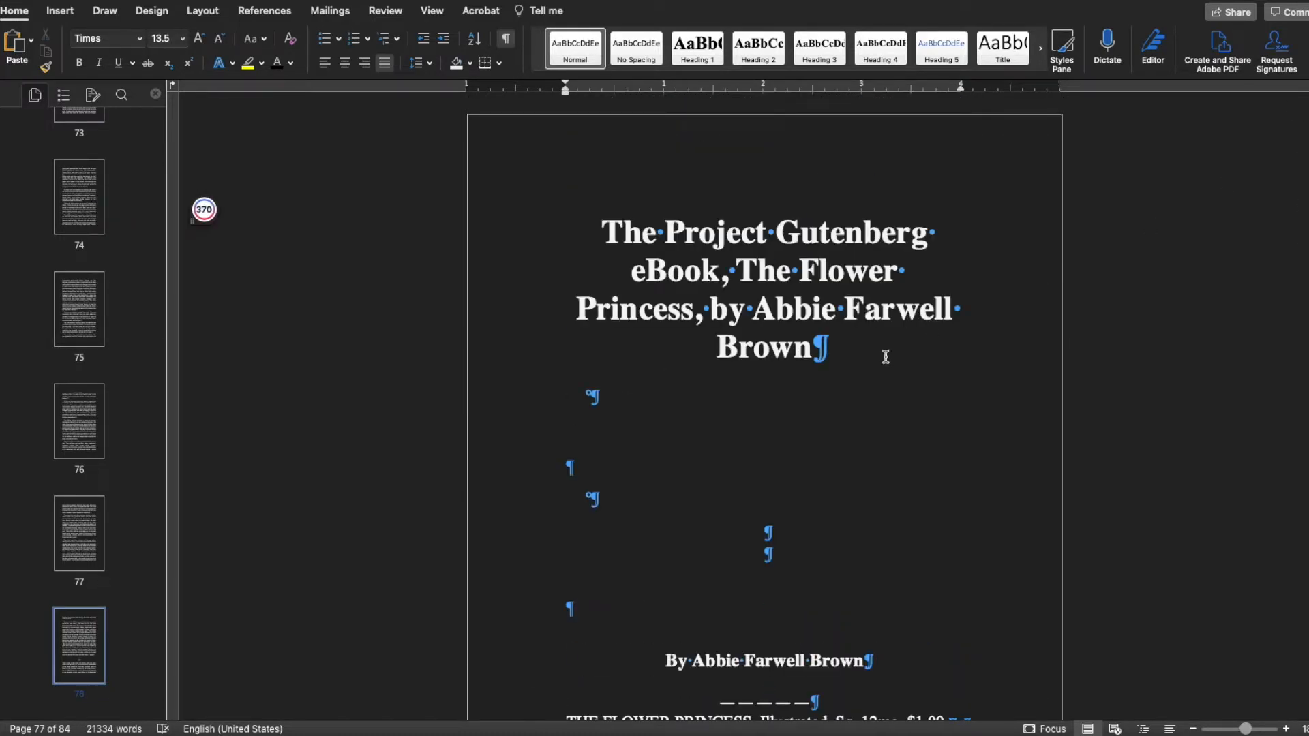
scroll(856, 466, "down", 1)
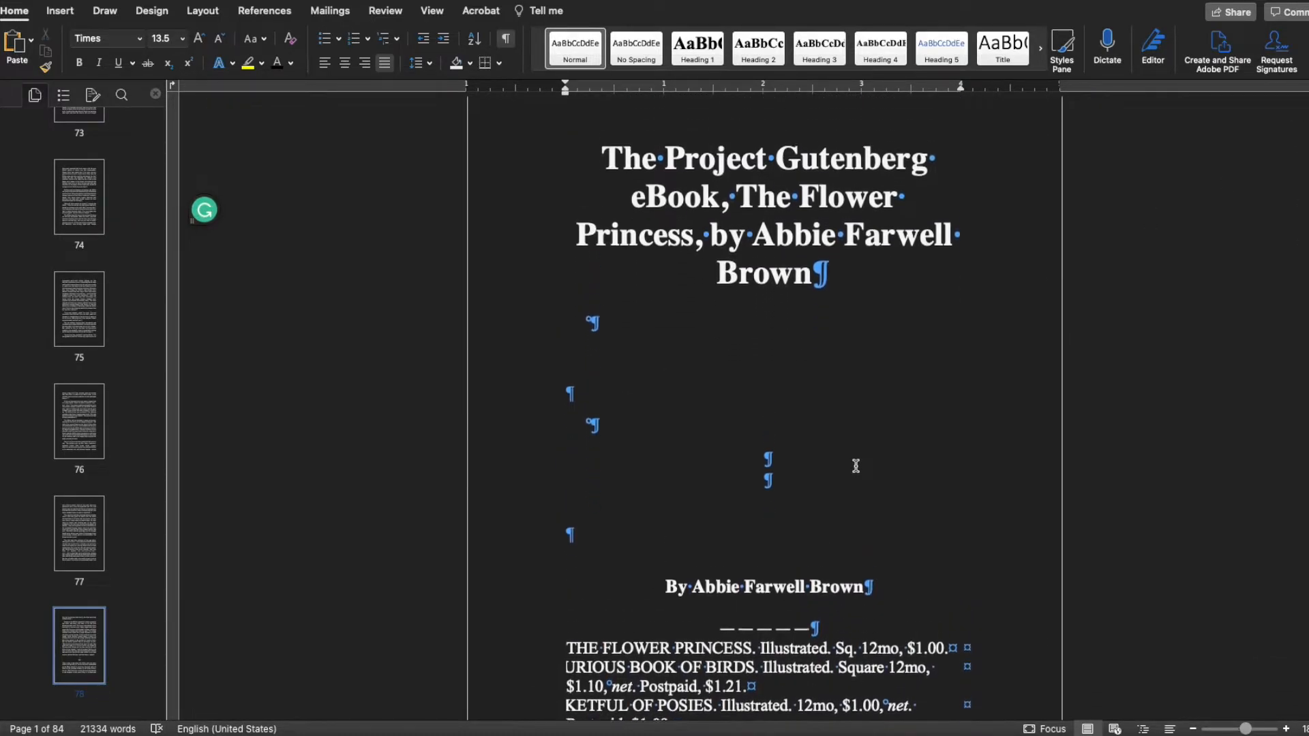
scroll(855, 465, "up", 1)
scroll(856, 465, "down", 1)
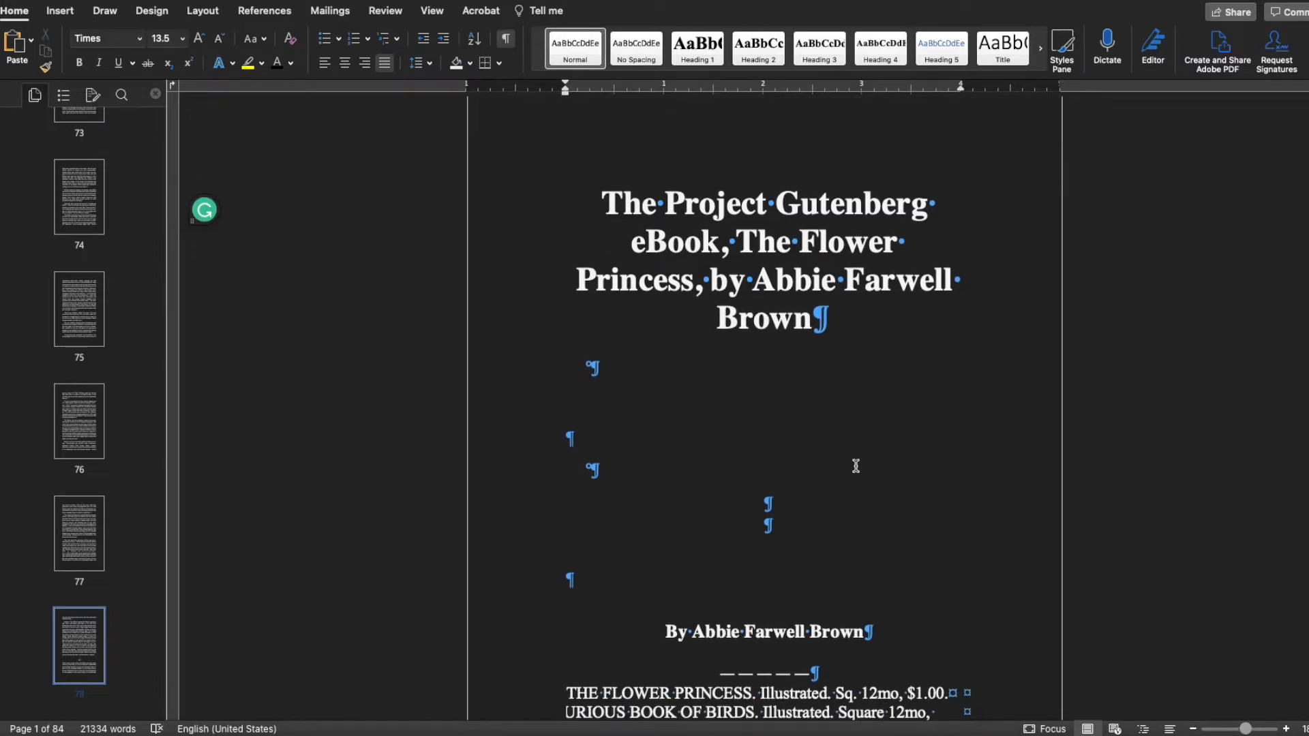
left_click_drag(603, 199, 701, 236)
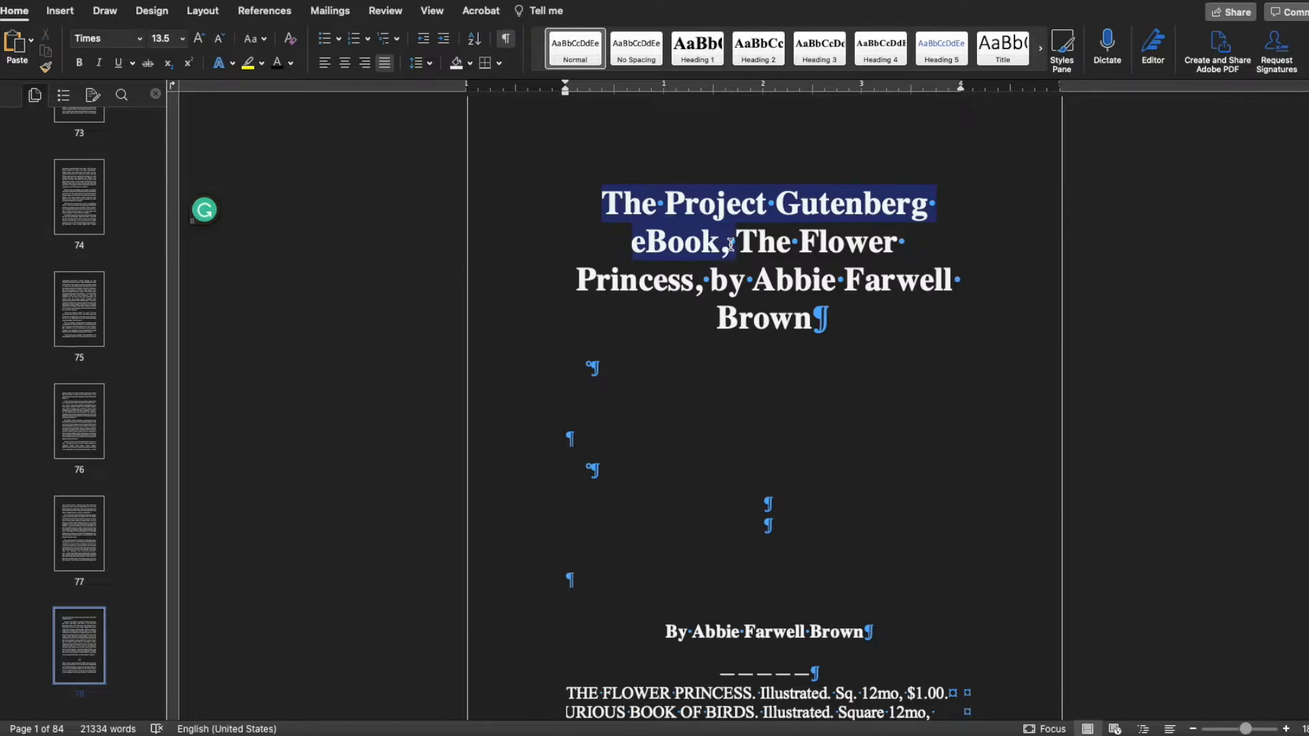
key("BackSpace")
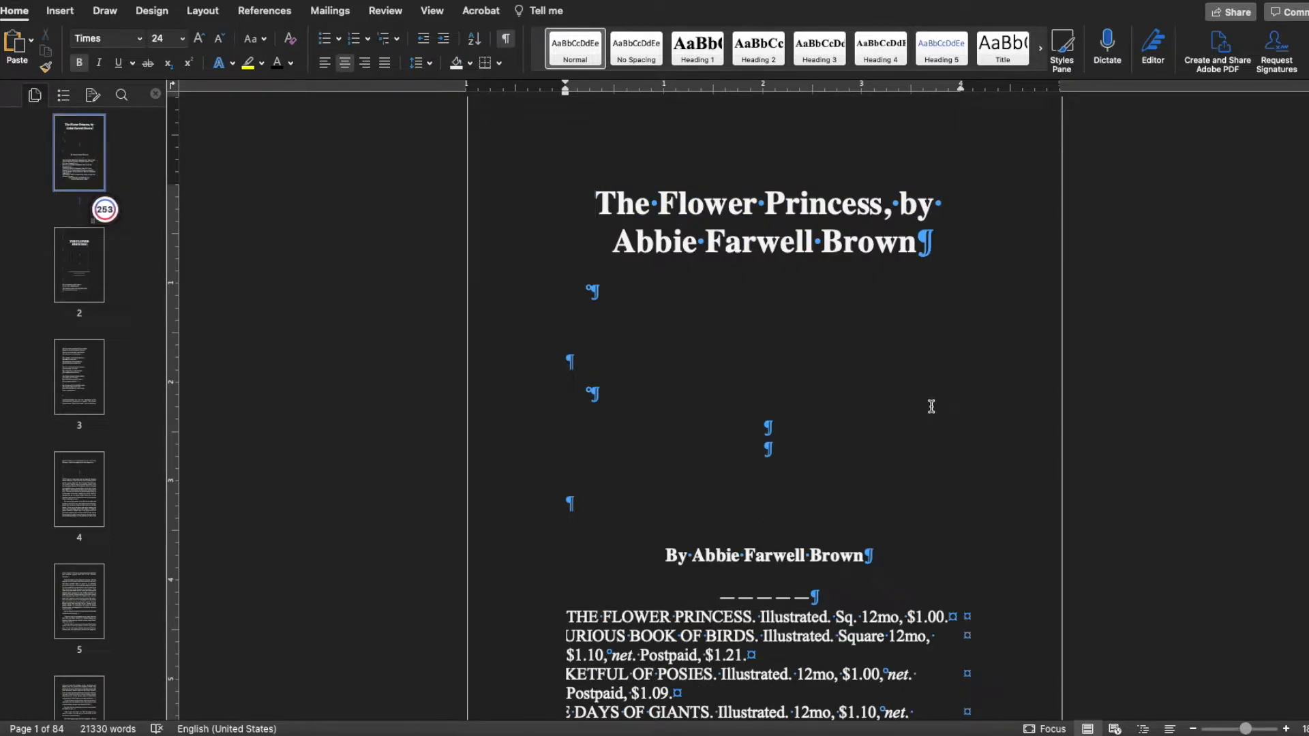
Delete the table of the author's books and prices above the Houghton, Mifflin & Co. line on page 1.
scroll(931, 406, "down", 1)
scroll(931, 407, "down", 10)
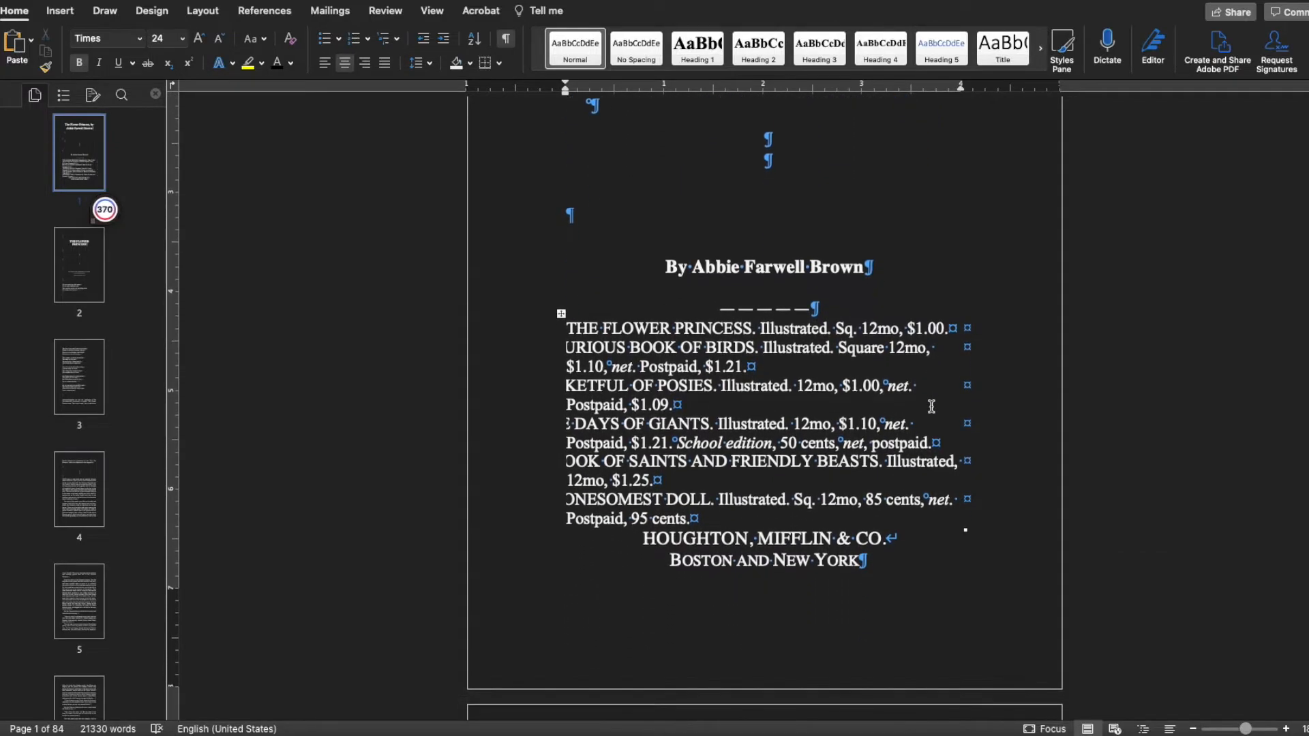
left_click_drag(569, 259, 935, 438)
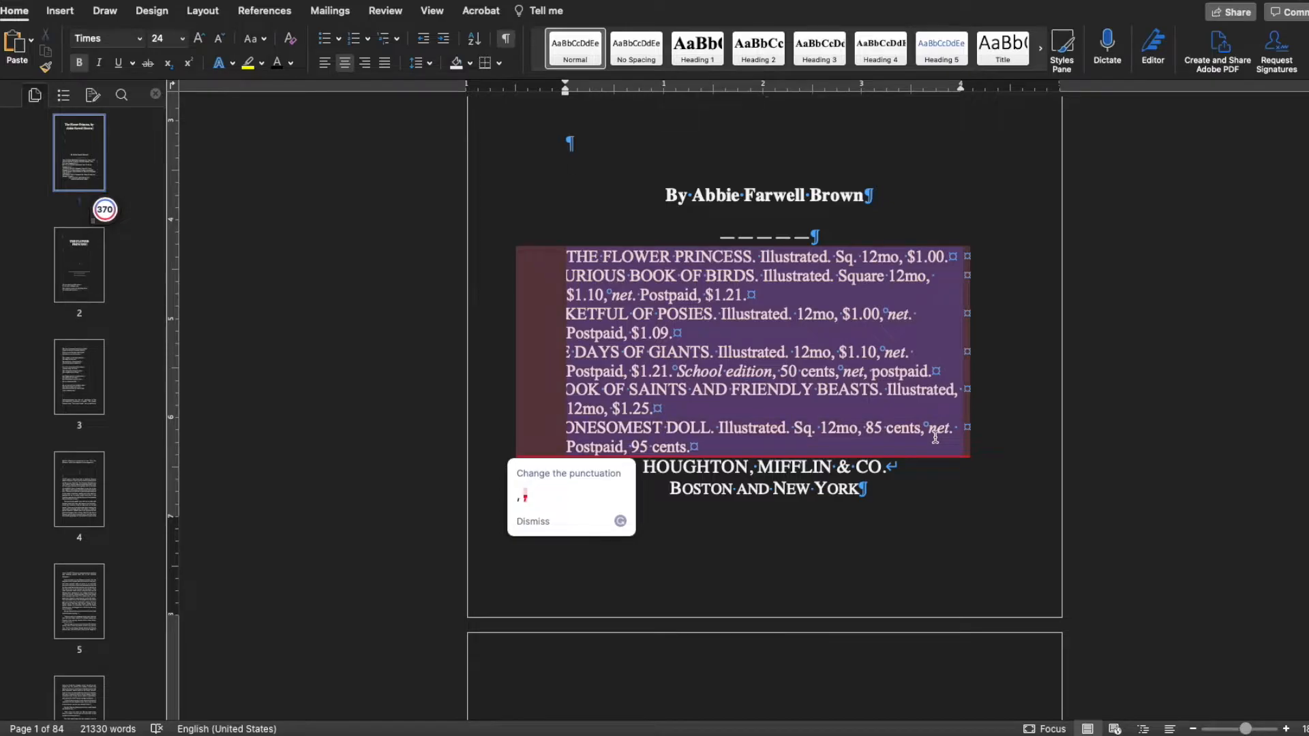
key("BackSpace")
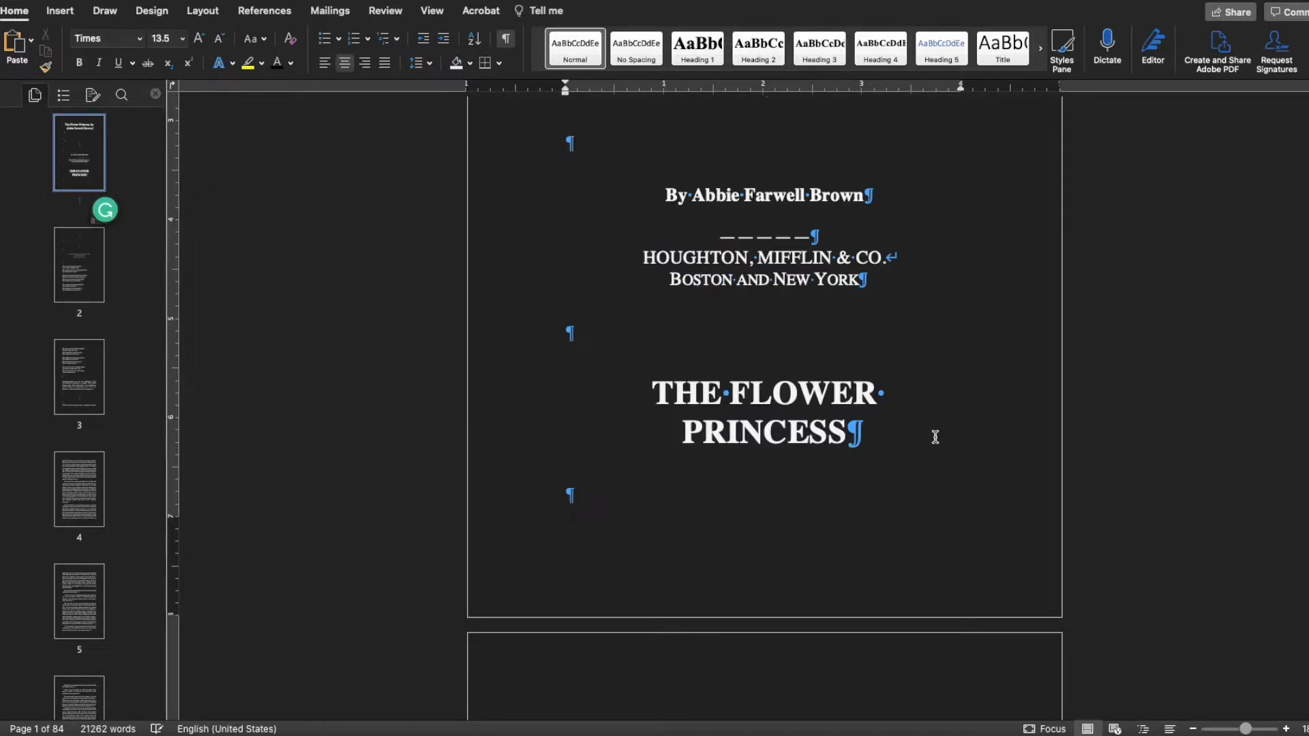
Review the first page's front matter, from the title down to the second THE FLOWER PRINCESS heading.
scroll(935, 437, "up", 5)
scroll(886, 419, "up", 3)
scroll(885, 418, "down", 2)
scroll(825, 218, "up", 1)
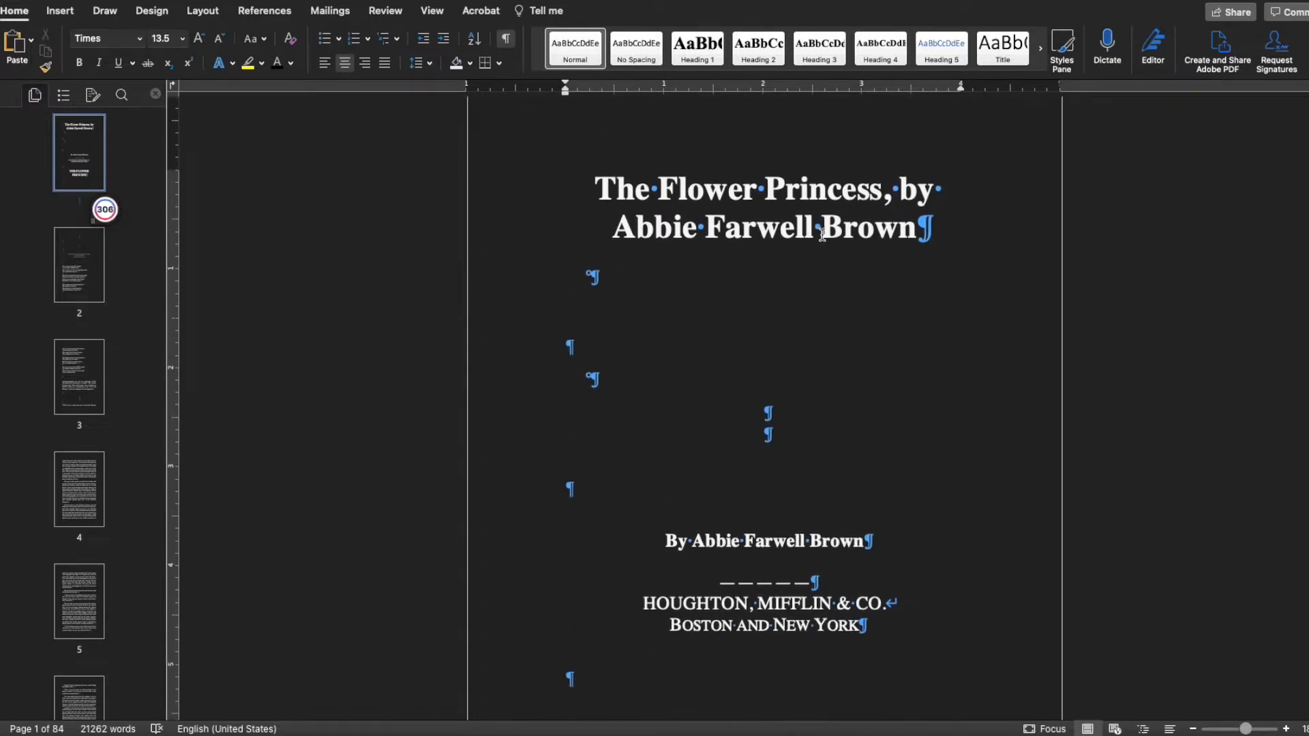
scroll(822, 234, "up", 1)
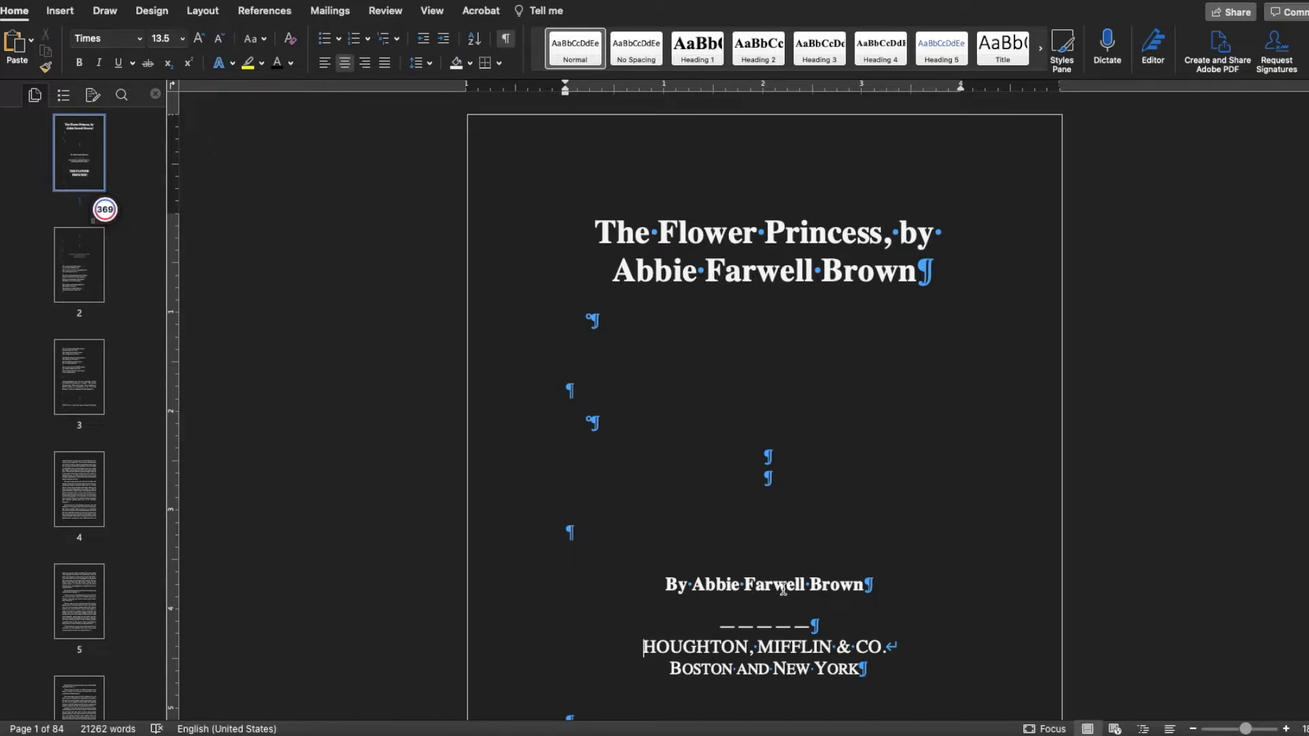
scroll(762, 591, "down", 5)
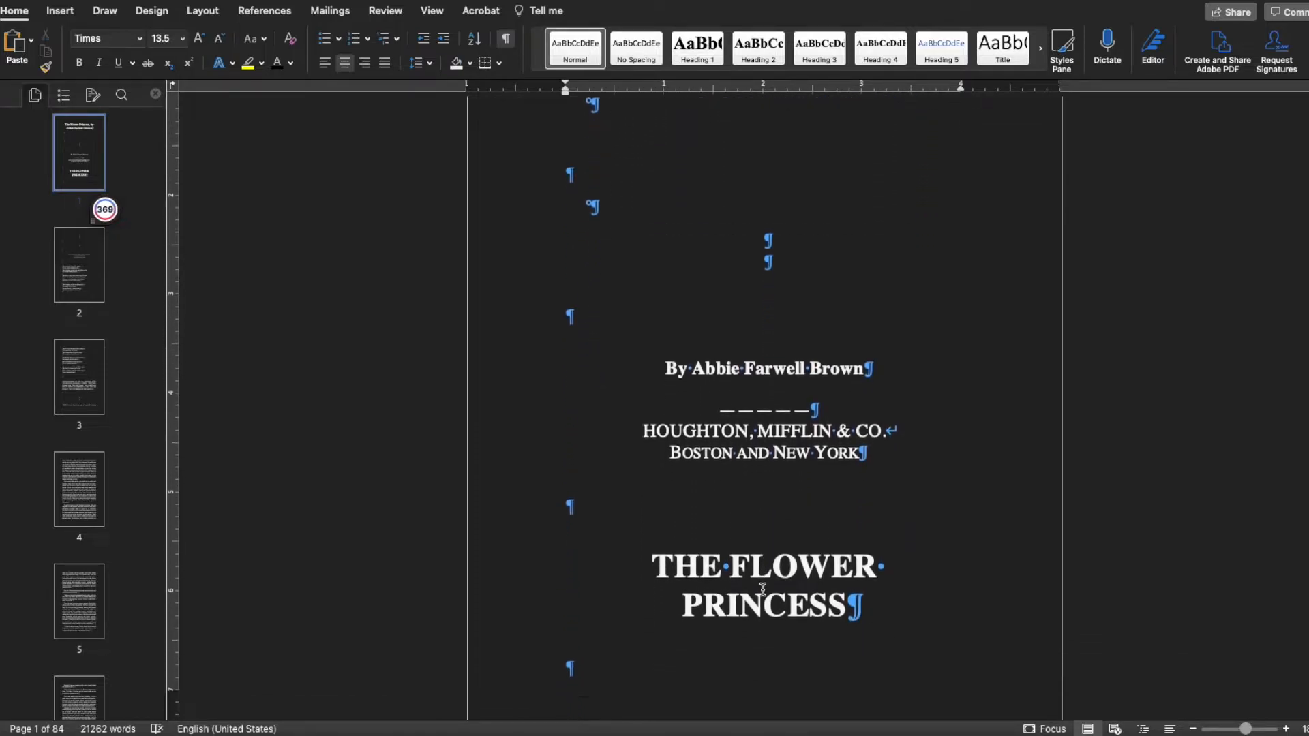
scroll(762, 590, "down", 3)
scroll(762, 590, "up", 7)
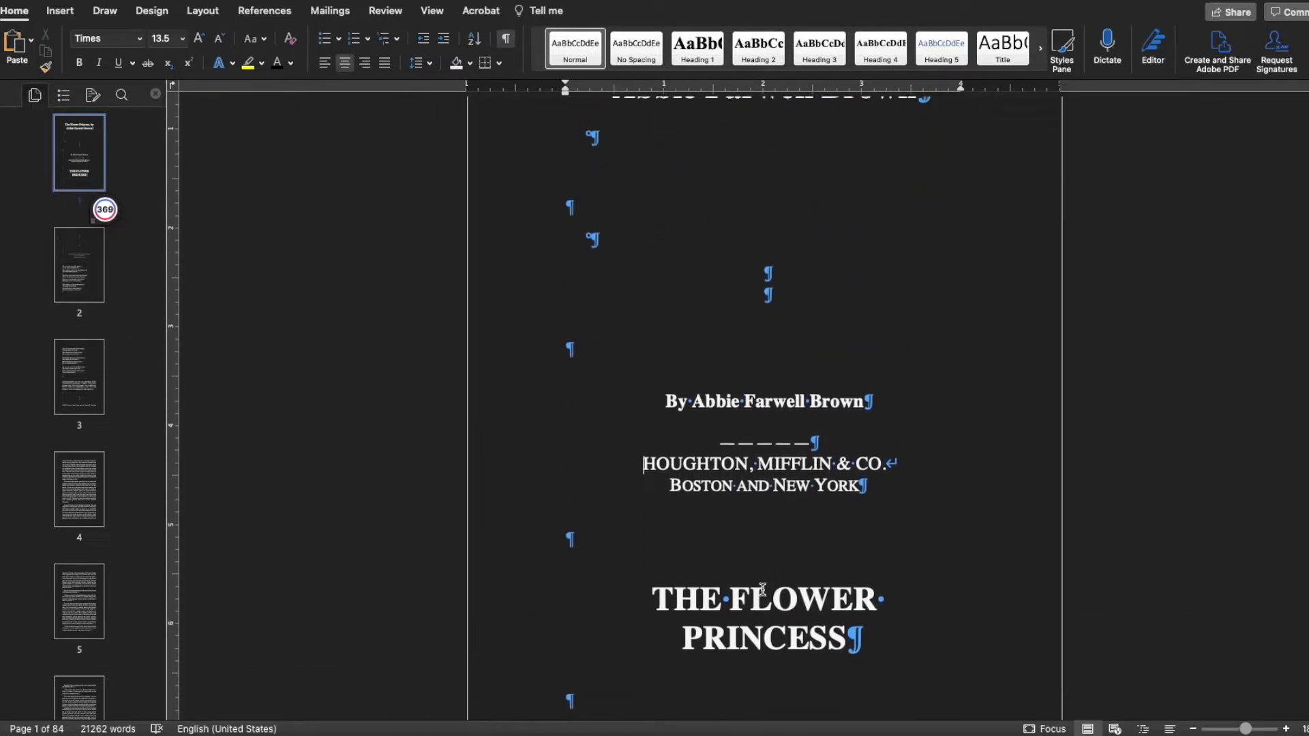
Check the empty paragraphs on page 1 by hiding the formatting marks and showing them again.
scroll(762, 591, "up", 1)
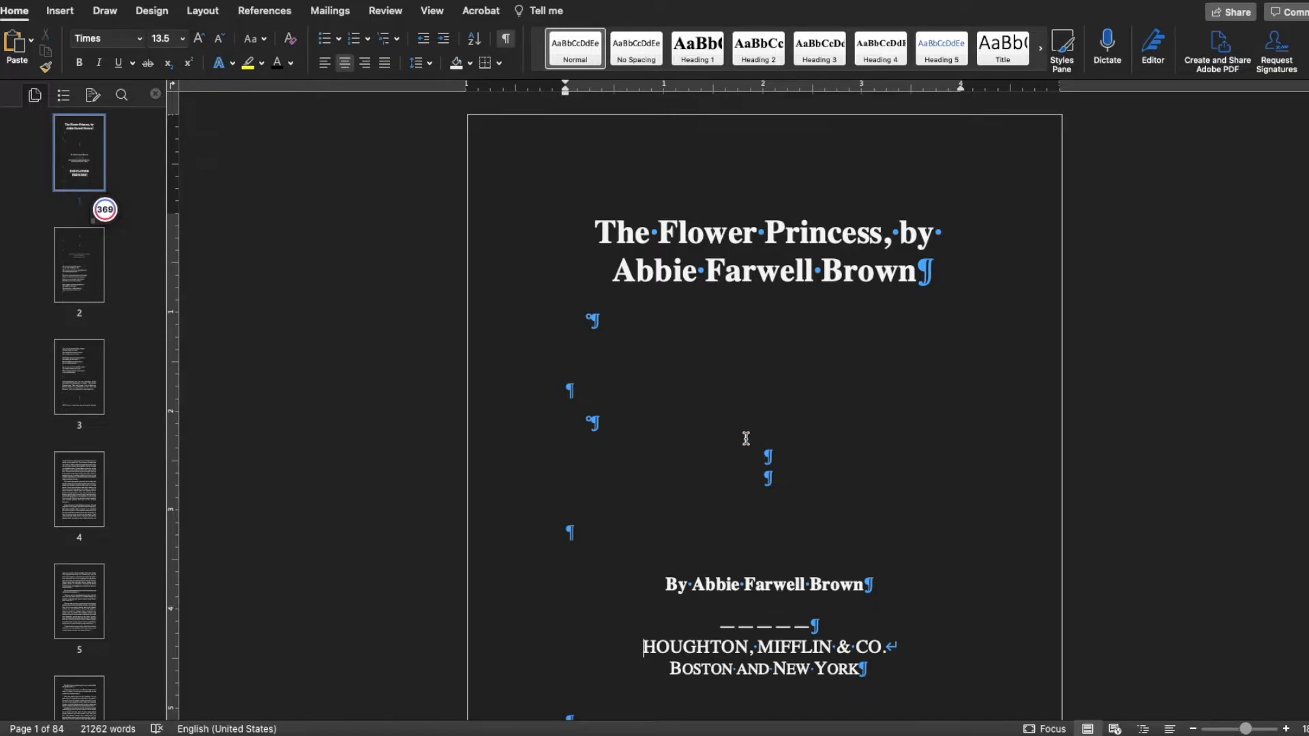
left_click_drag(766, 451, 769, 482)
left_click(506, 41)
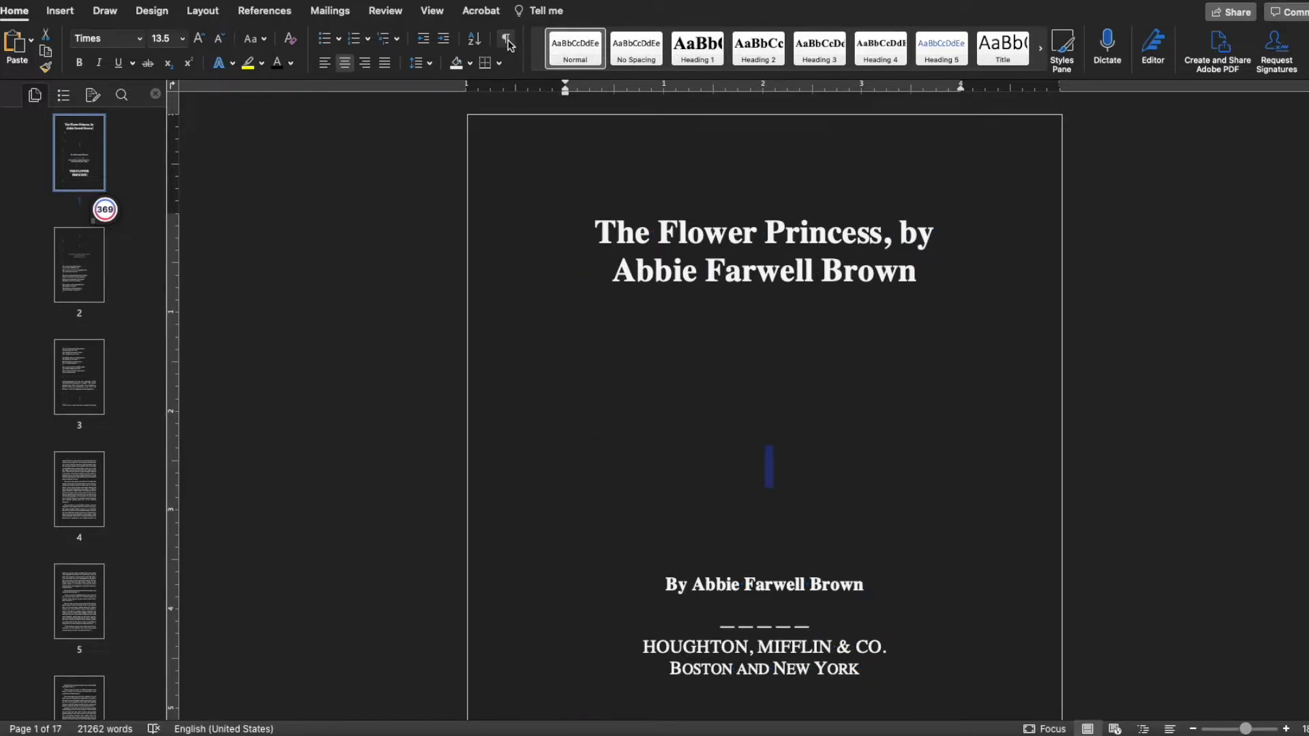
left_click(506, 41)
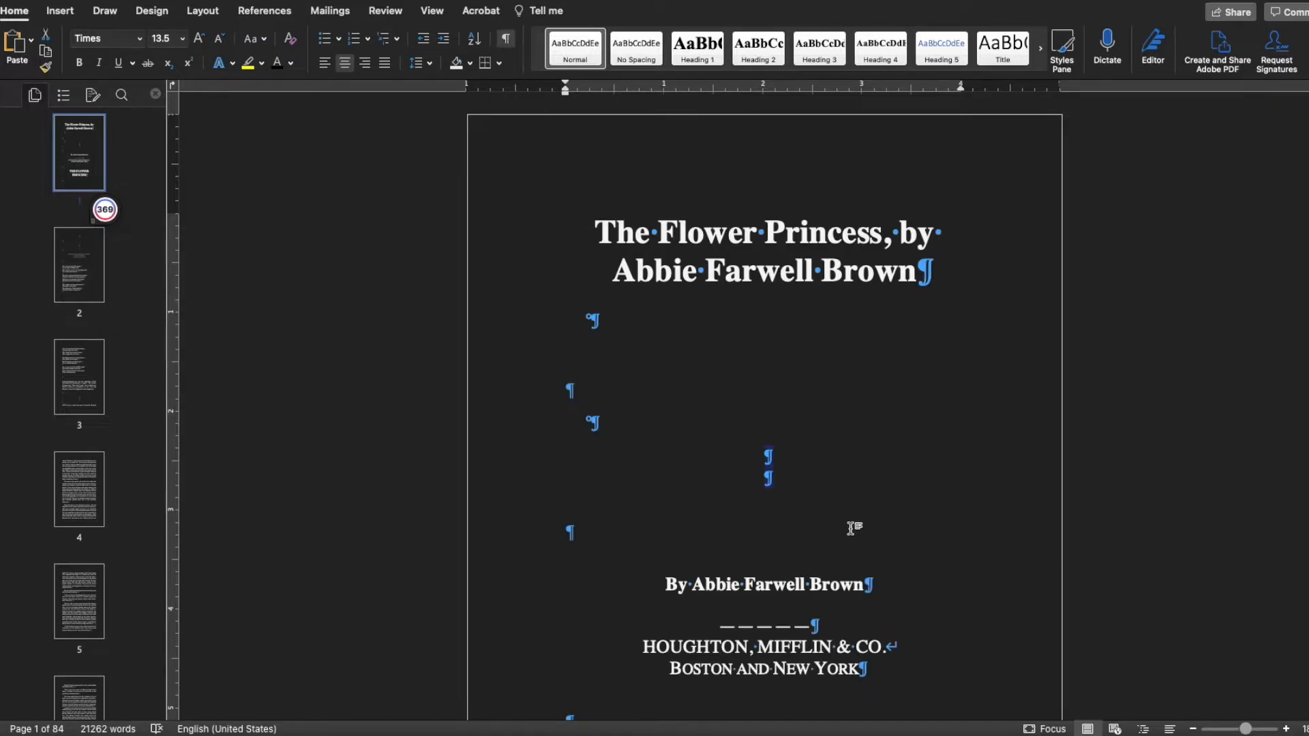
Delete the dashed line between "By Abbie Farwell Brown" and the HOUGHTON, MIFFLIN & CO. line on page 1.
scroll(850, 529, "down", 5)
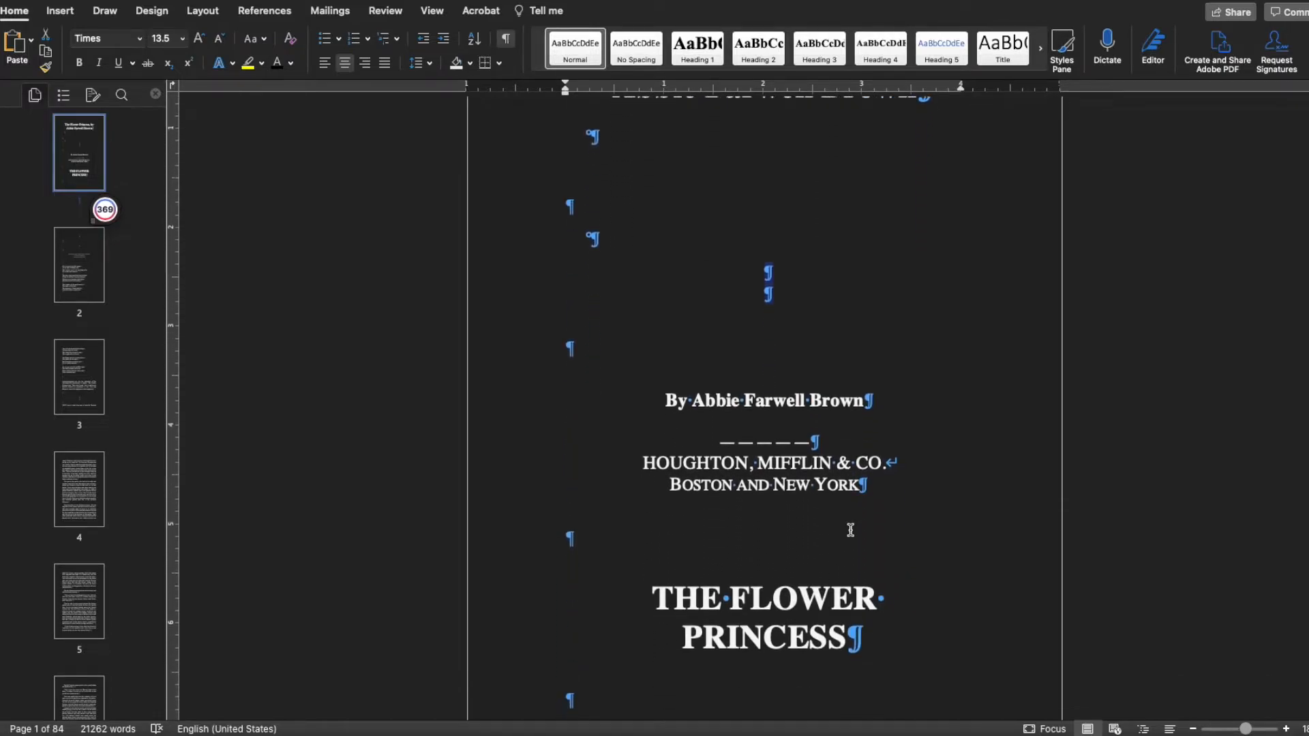
scroll(850, 530, "up", 3)
scroll(850, 531, "up", 2)
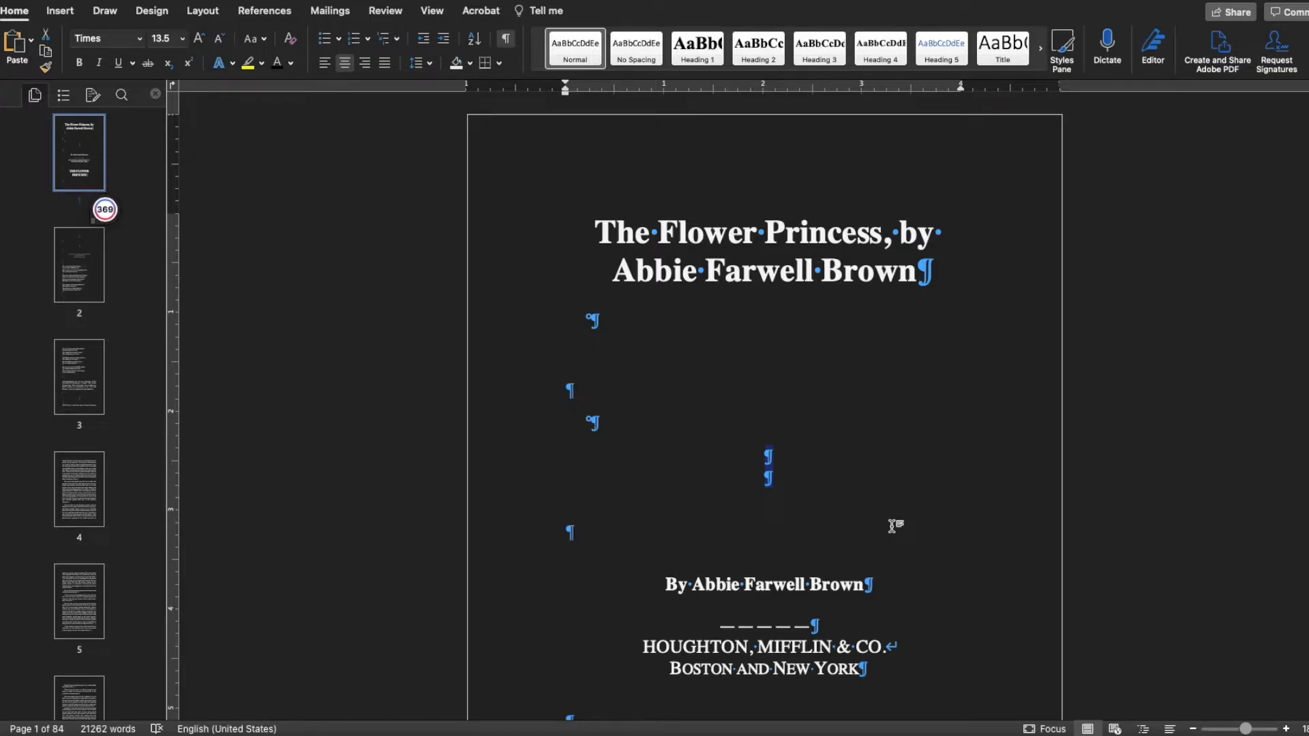
scroll(893, 527, "down", 2)
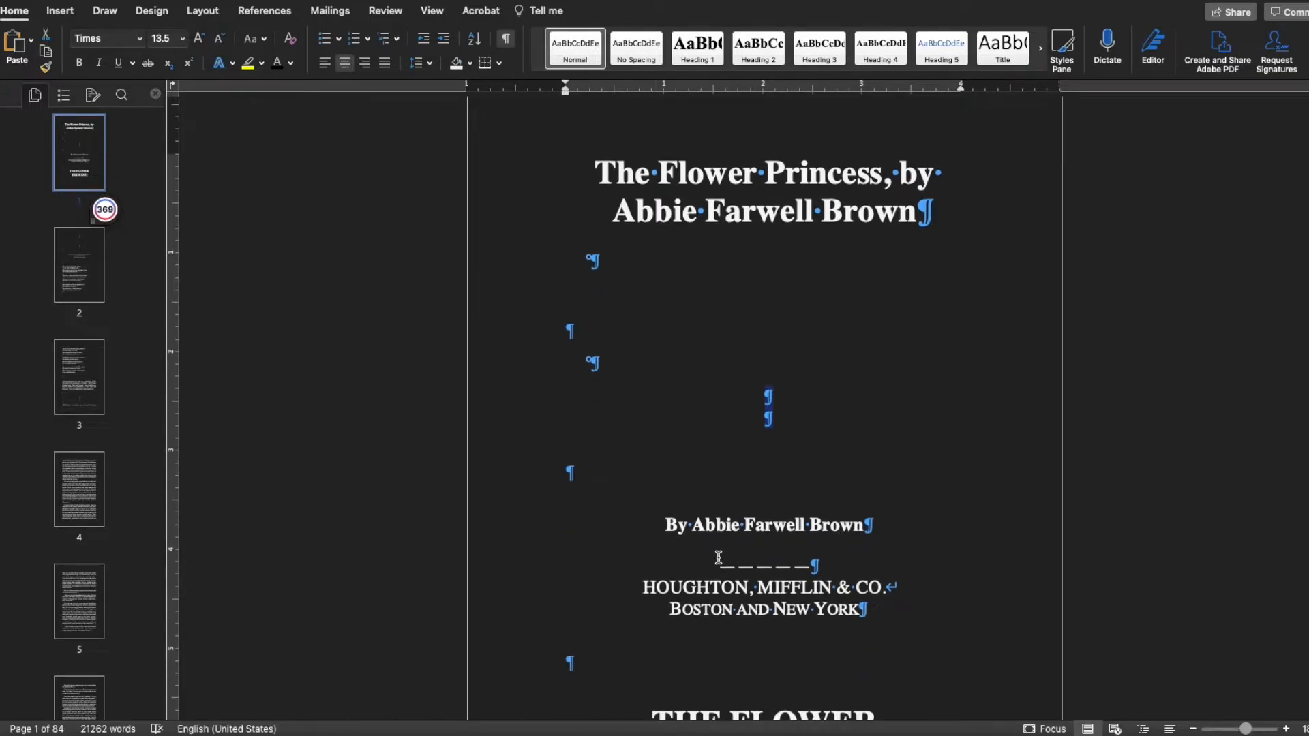
left_click_drag(718, 565, 840, 565)
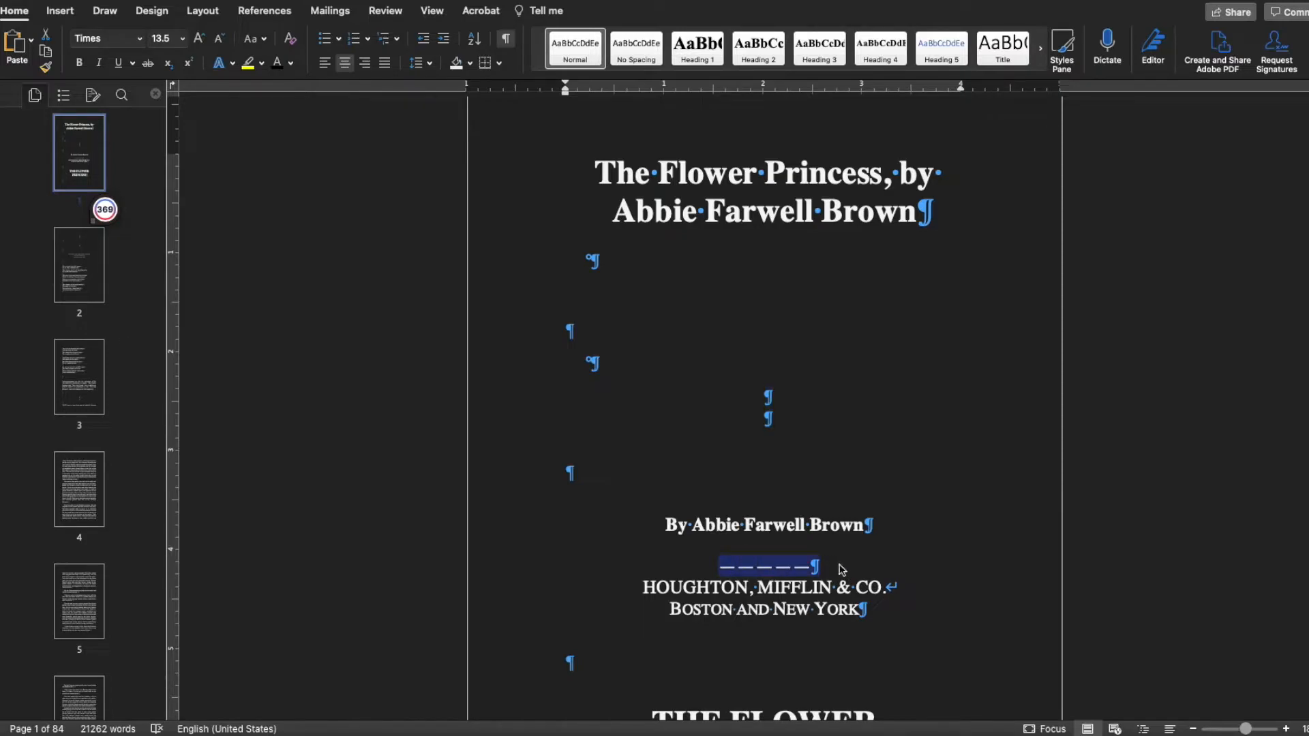
key("BackSpace")
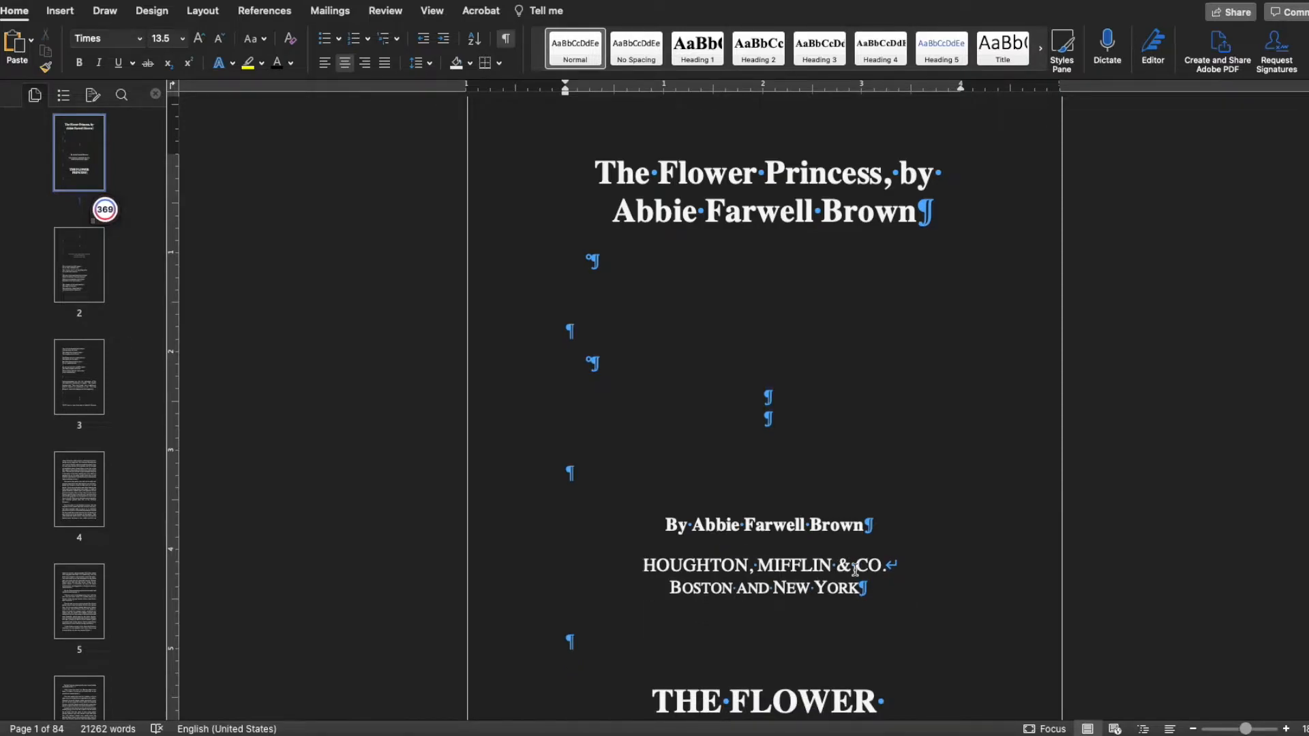
Insert a page break before the second THE FLOWER PRINCESS heading and check the break between the two pages.
scroll(841, 565, "down", 5)
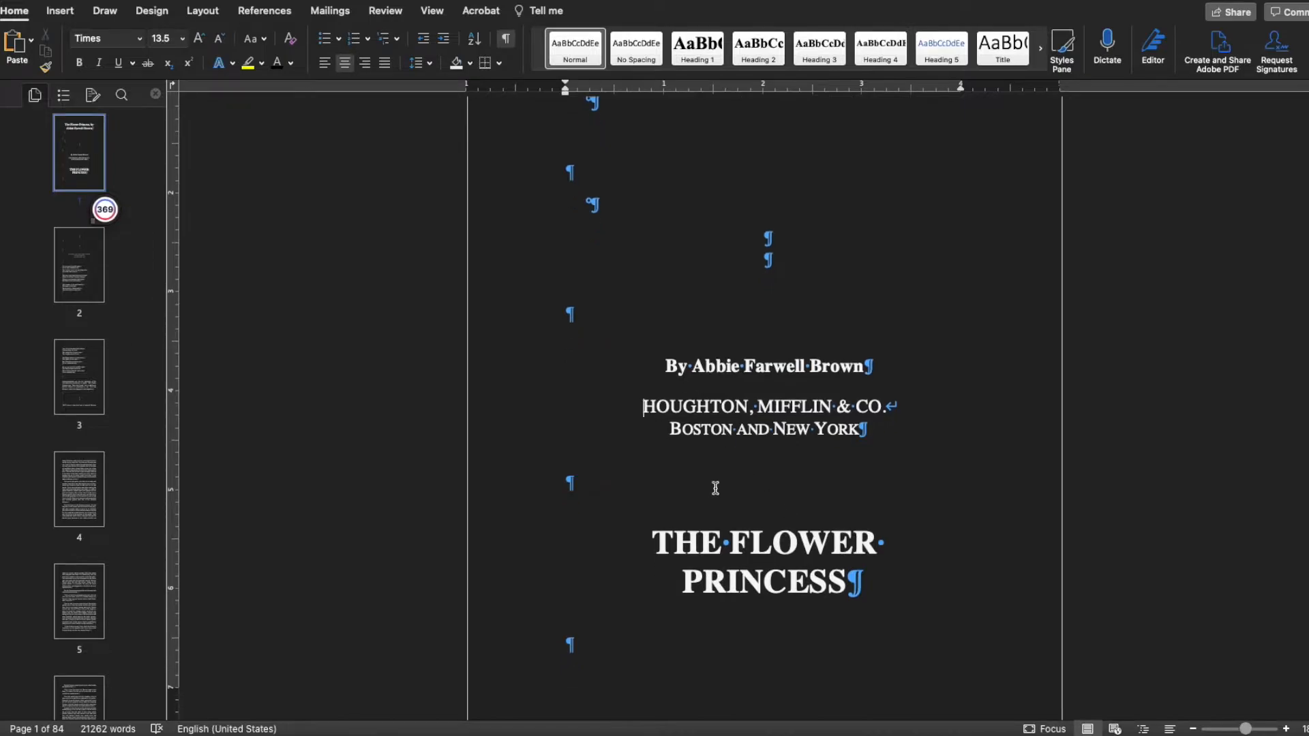
left_click(655, 542)
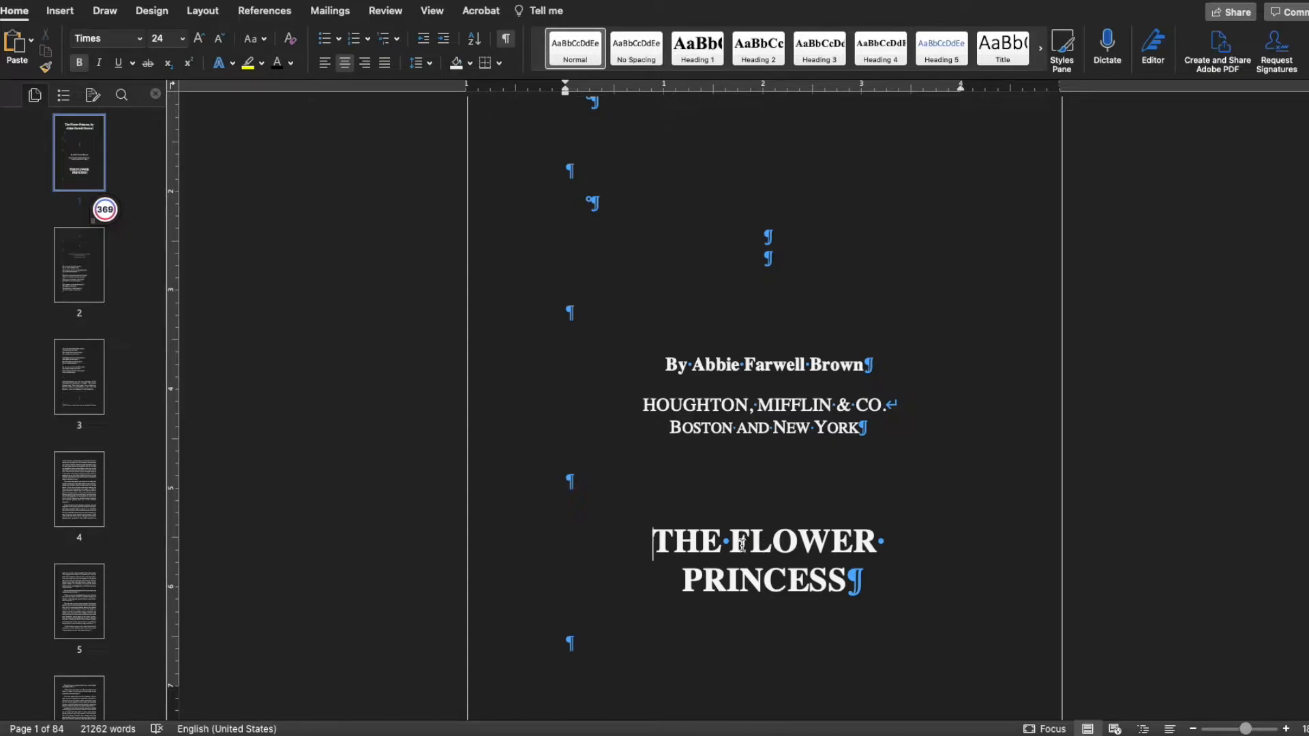
left_click(60, 11)
left_click(79, 47)
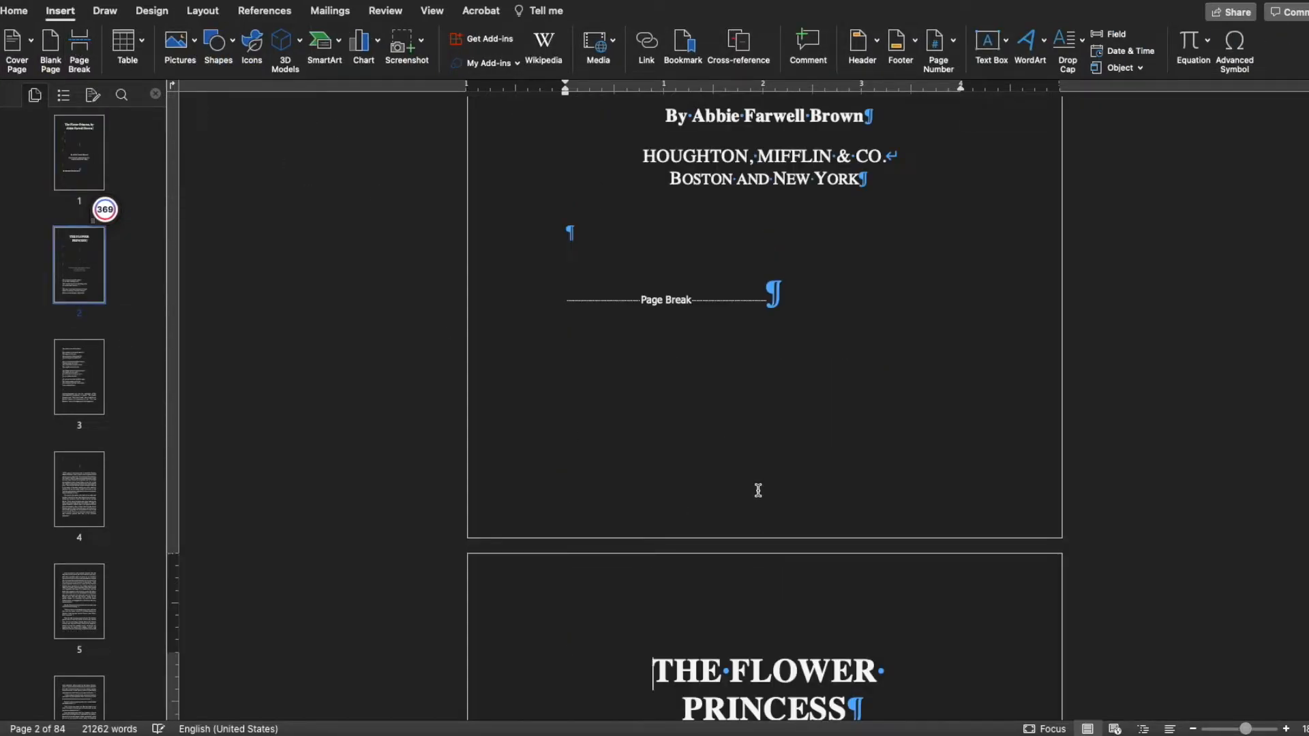
scroll(755, 485, "down", 3)
scroll(755, 486, "up", 5)
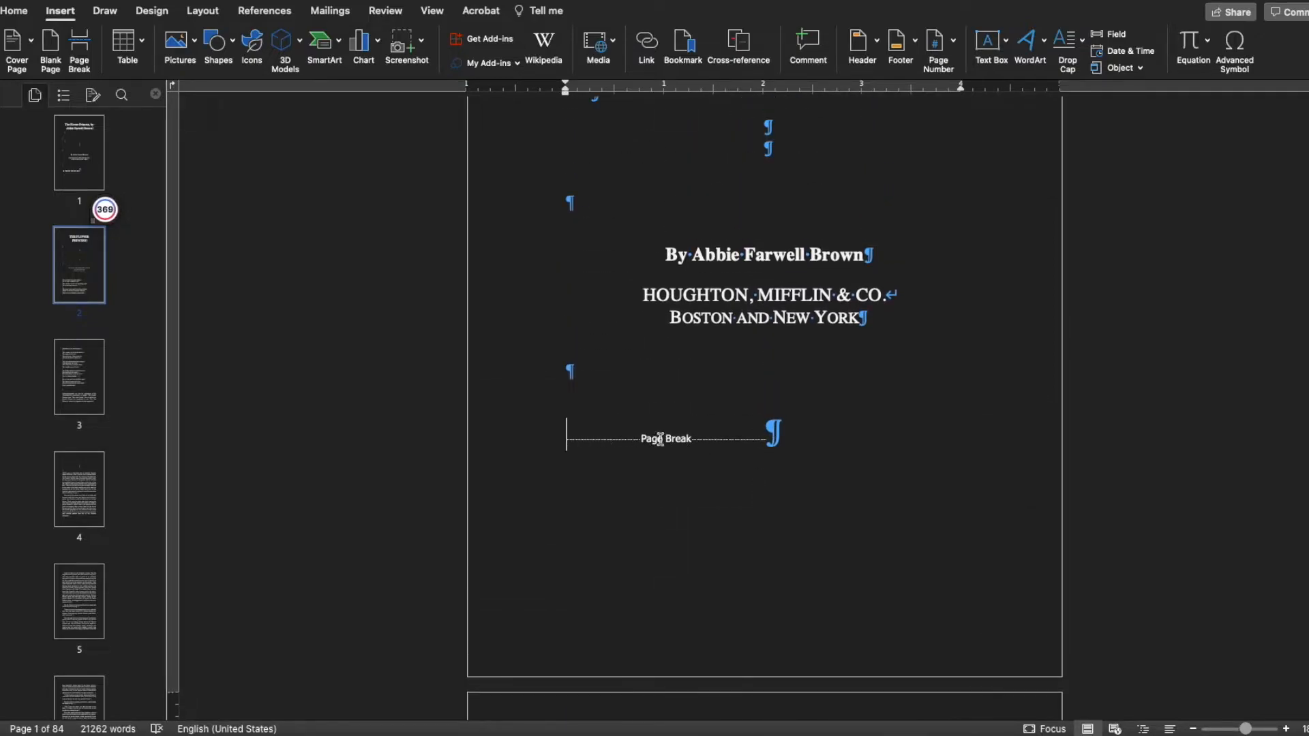
left_click_drag(595, 439, 734, 440)
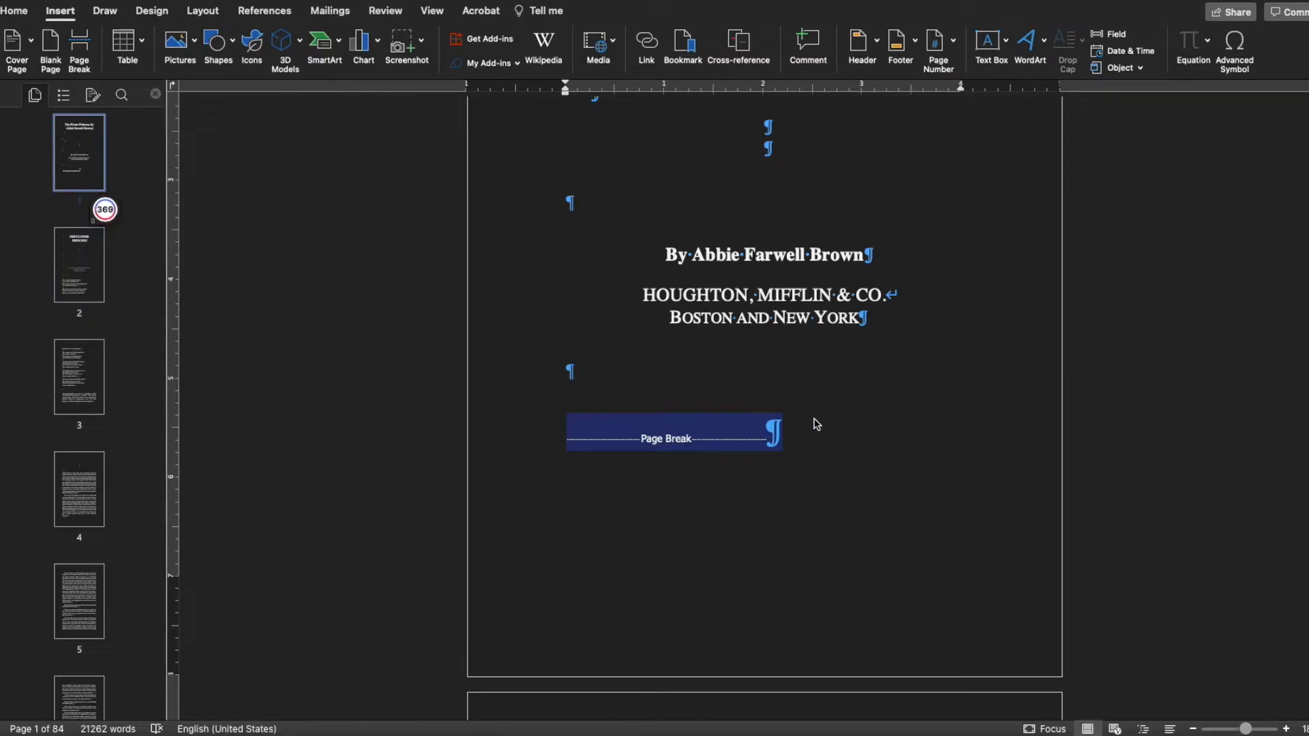
left_click(853, 425)
scroll(860, 428, "down", 5)
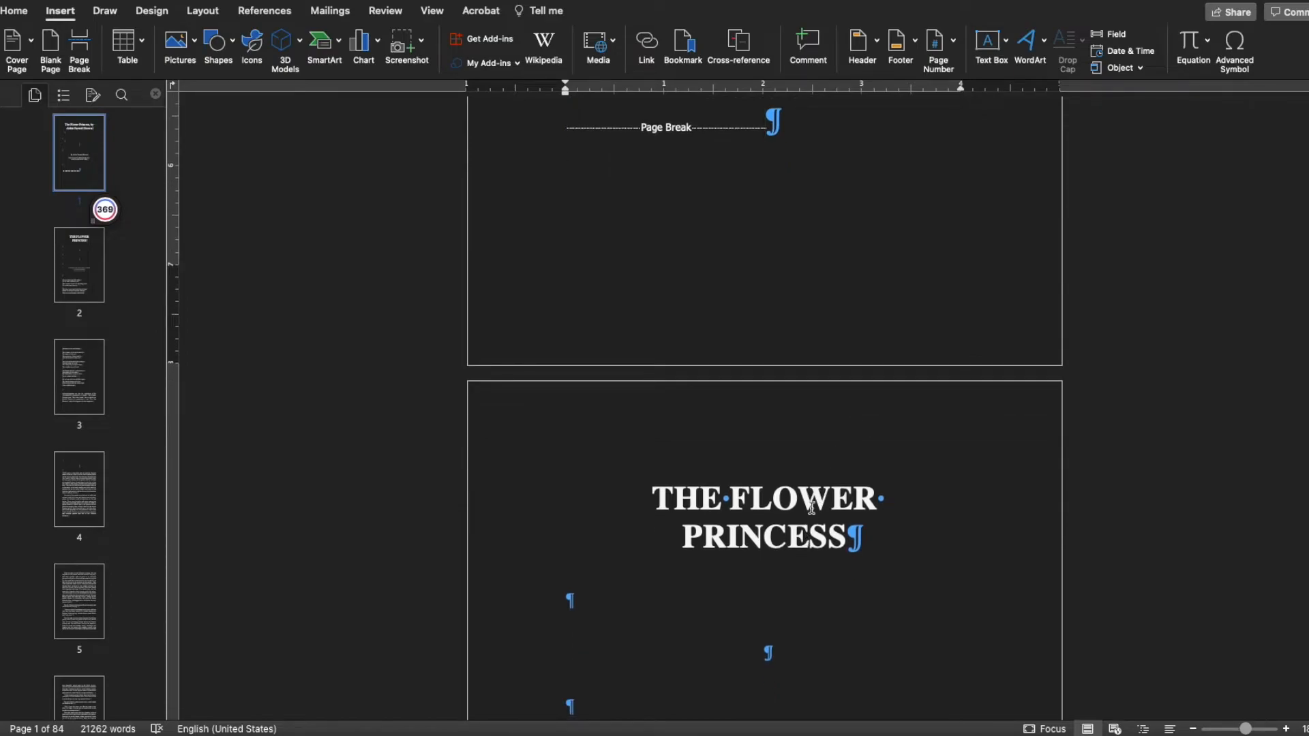
scroll(876, 539, "up", 4)
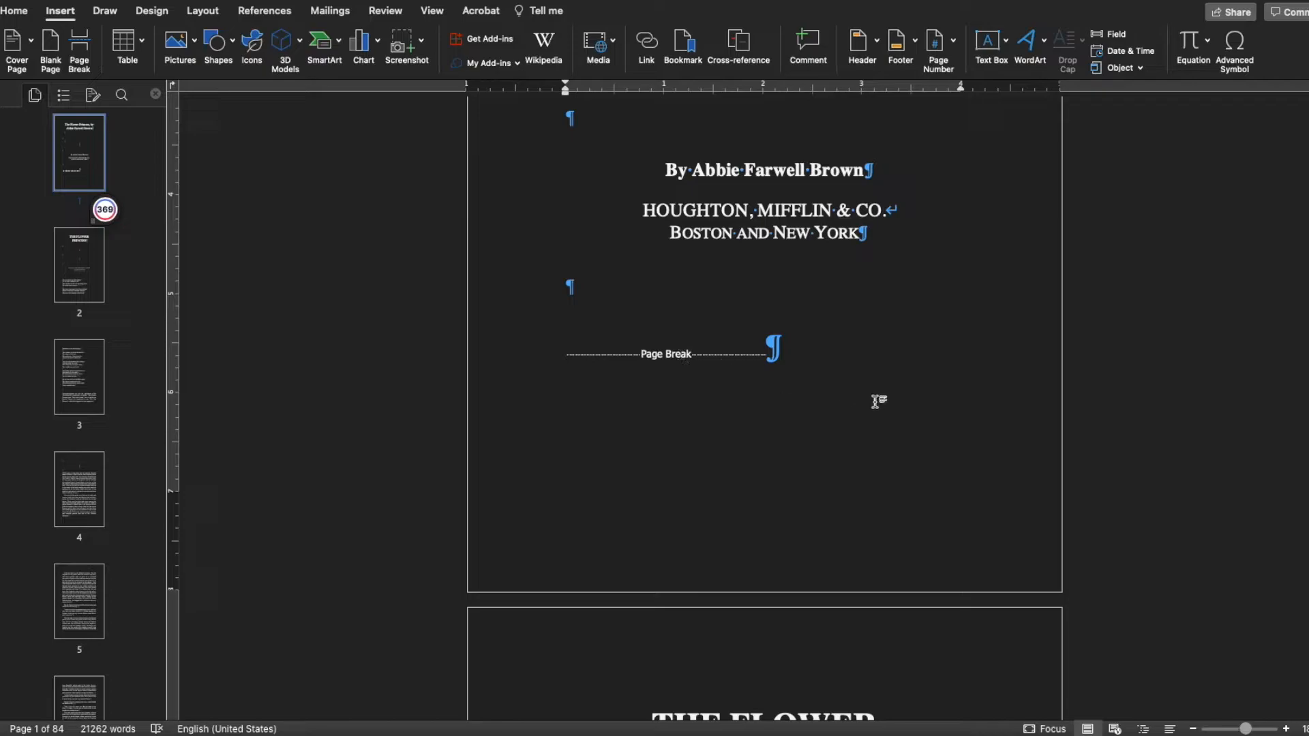
Add four blank lines between "By Abbie Farwell Brown" and the HOUGHTON, MIFFLIN & CO. line.
scroll(878, 402, "up", 4)
scroll(879, 403, "up", 3)
scroll(876, 400, "down", 2)
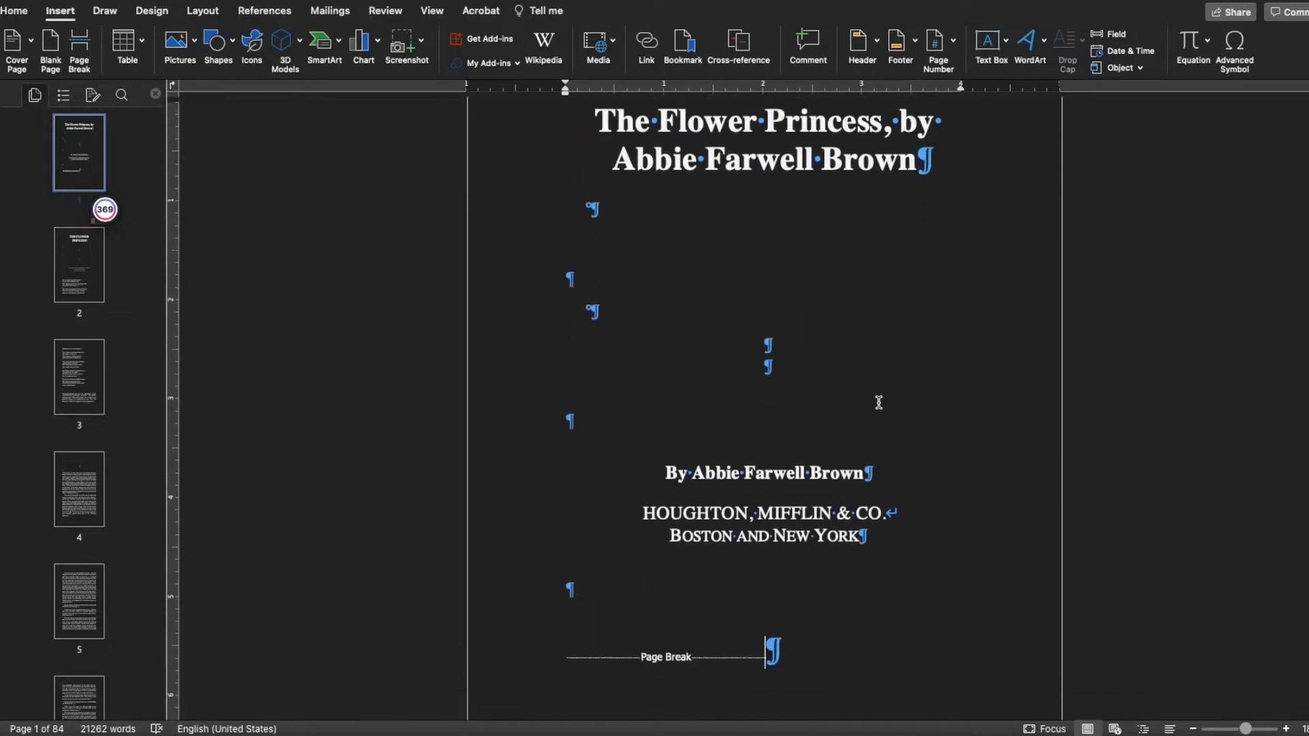
left_click(646, 493)
key("Return")
key("Return")
key("Return")
key("Return")
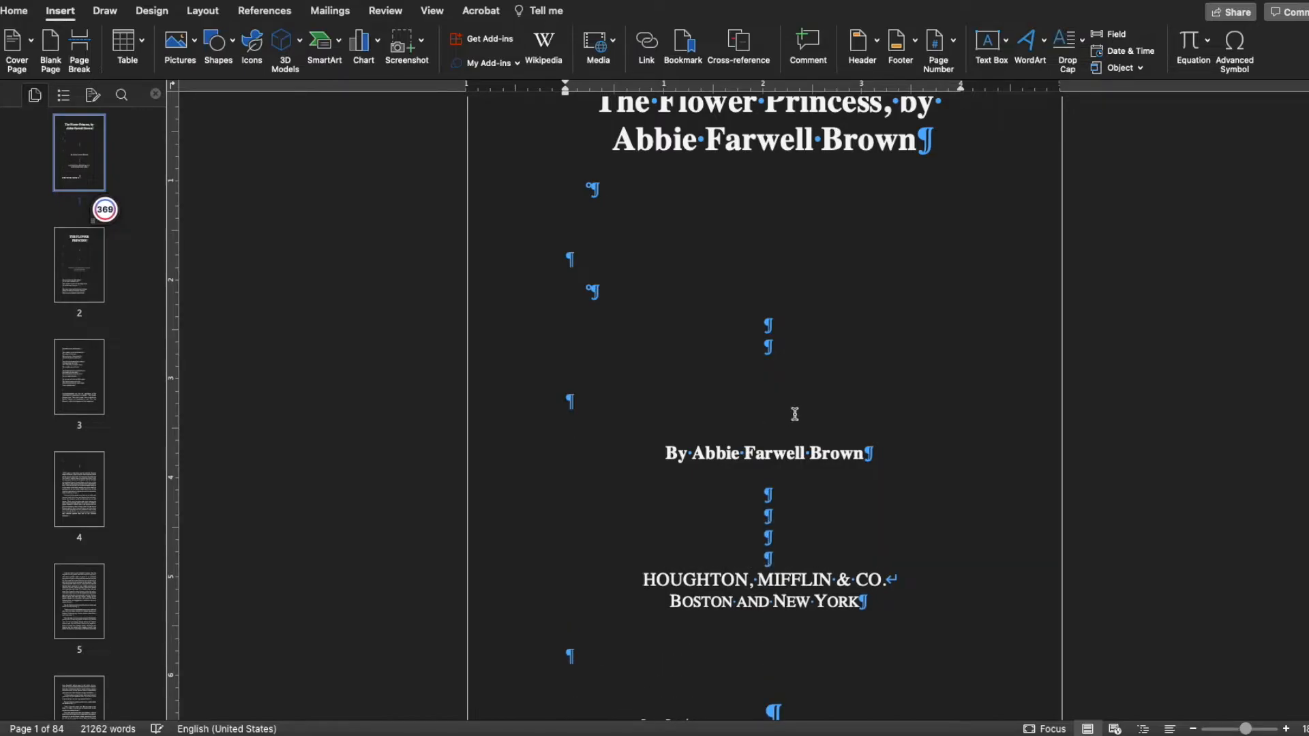
scroll(906, 389, "down", 4)
scroll(908, 398, "up", 6)
scroll(908, 399, "down", 5)
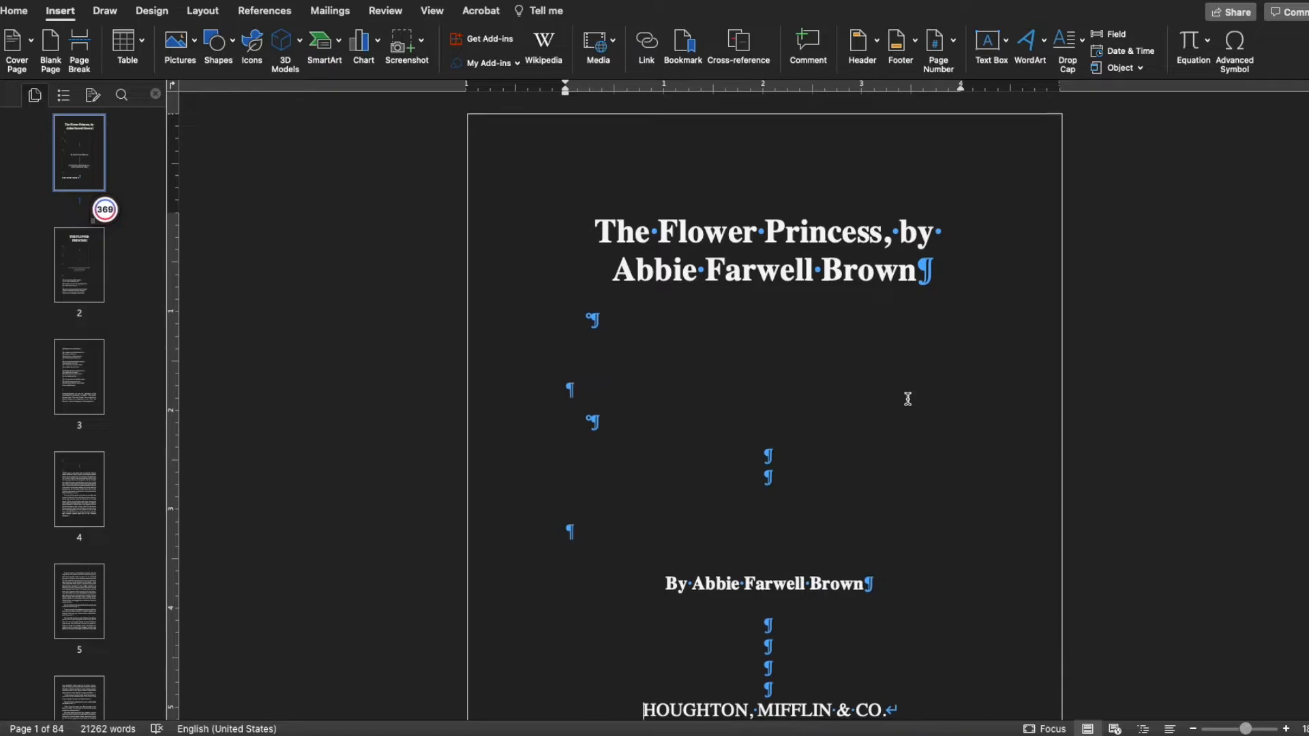
scroll(908, 398, "down", 1)
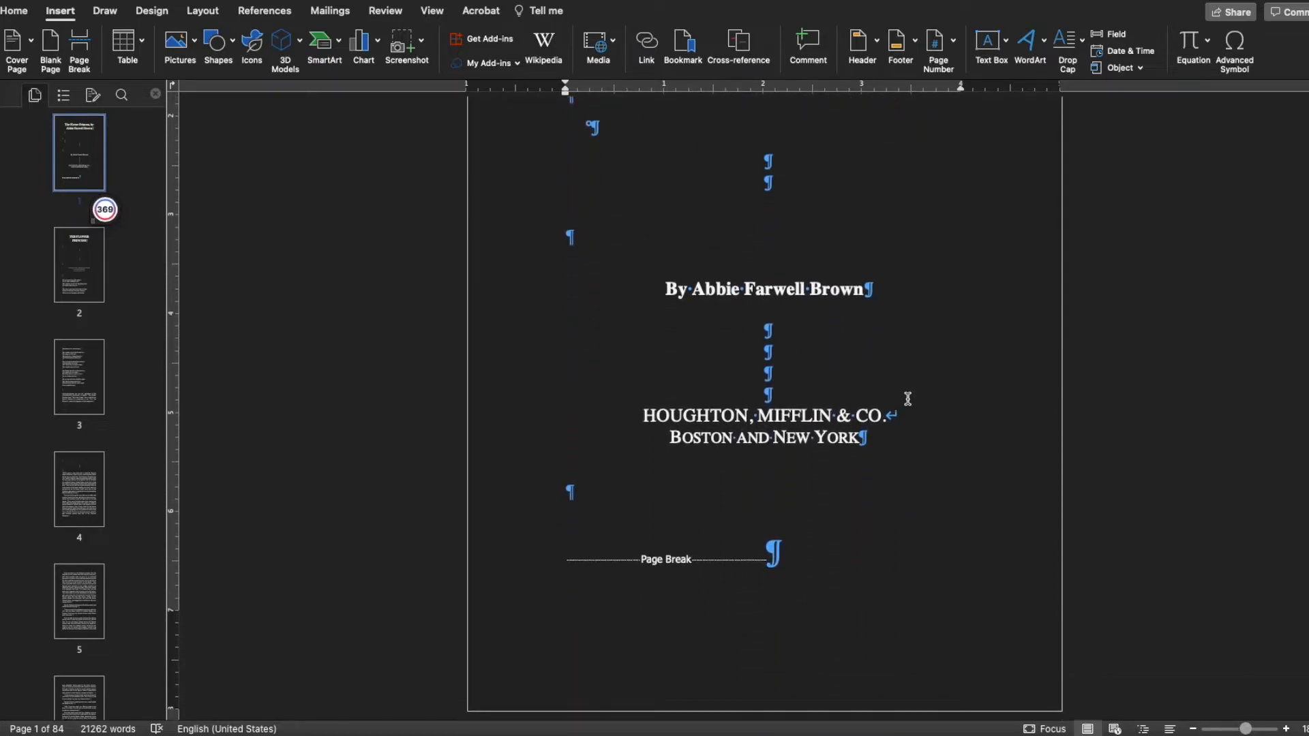
Split the page 1 title so "by Abbie Farwell Brown" follows "The Flower Princess" after a blank line, without the comma.
scroll(911, 425, "up", 3)
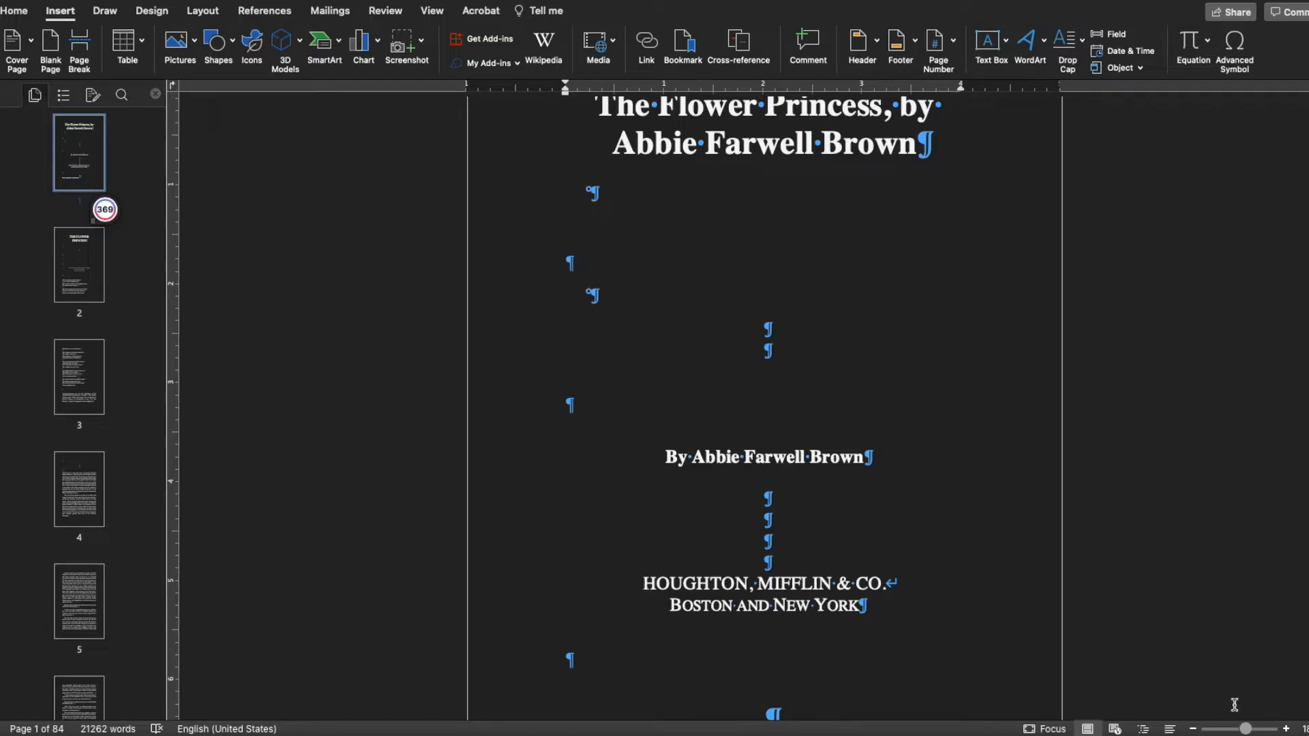
left_click(1193, 729)
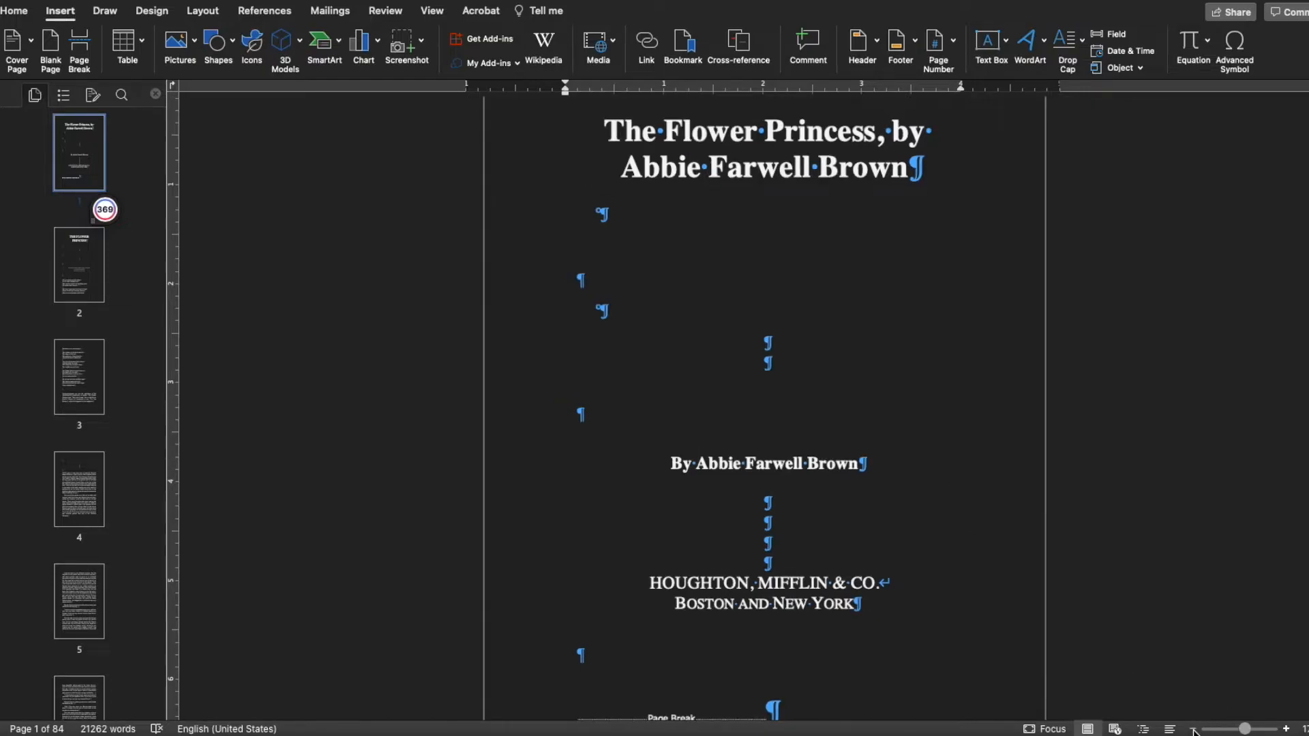
left_click(1194, 730)
left_click(1193, 729)
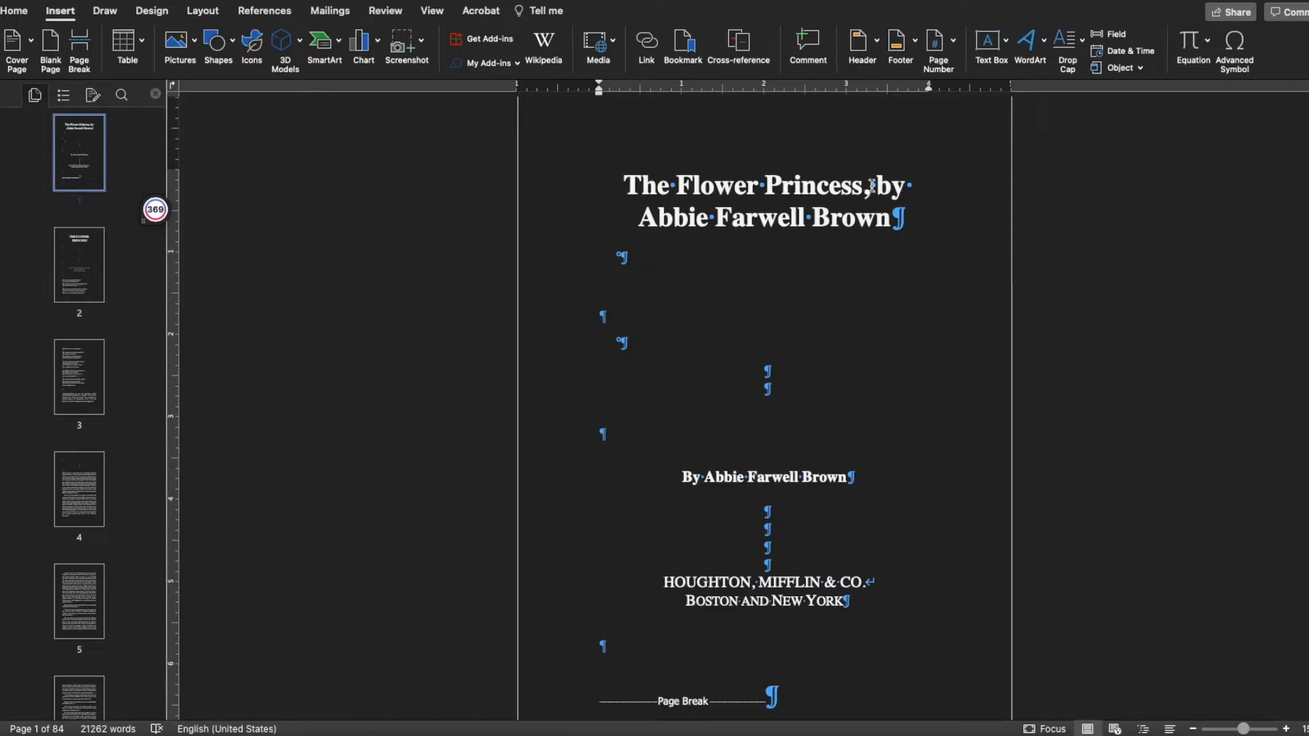
left_click_drag(628, 184, 882, 208)
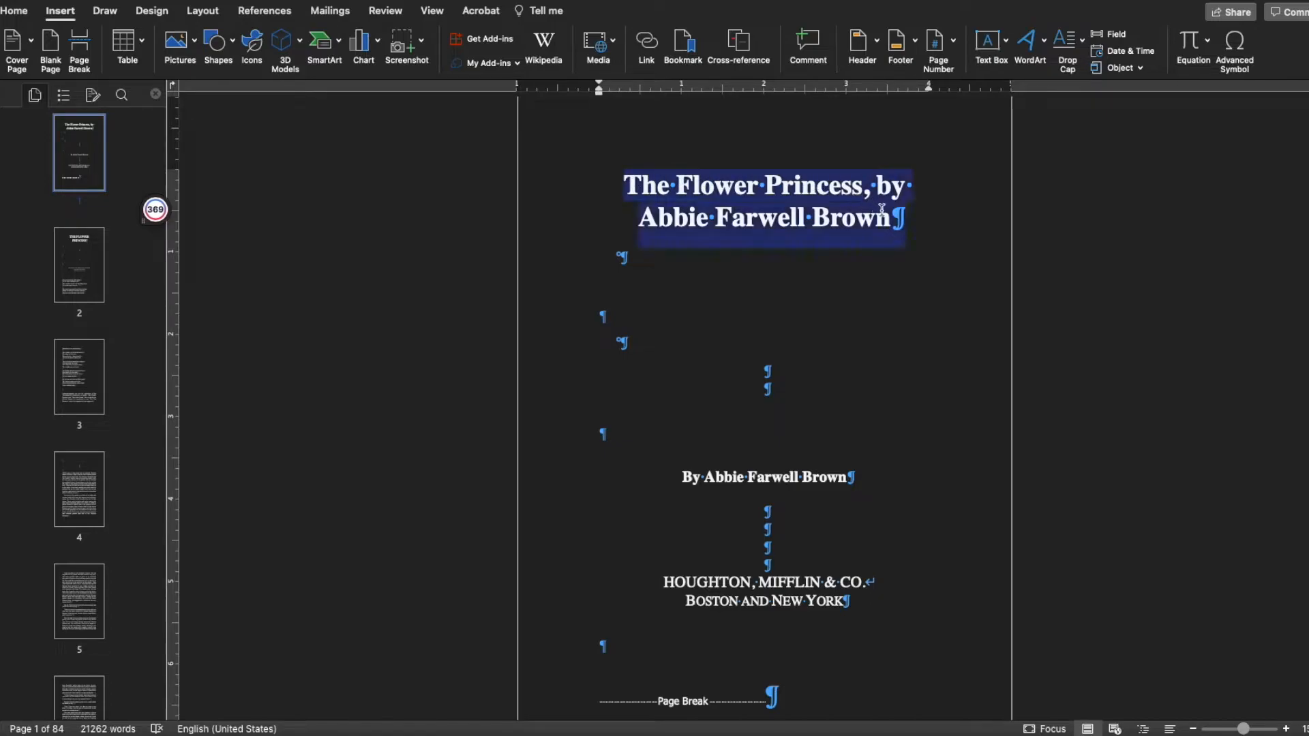
left_click(921, 237)
left_click(863, 187)
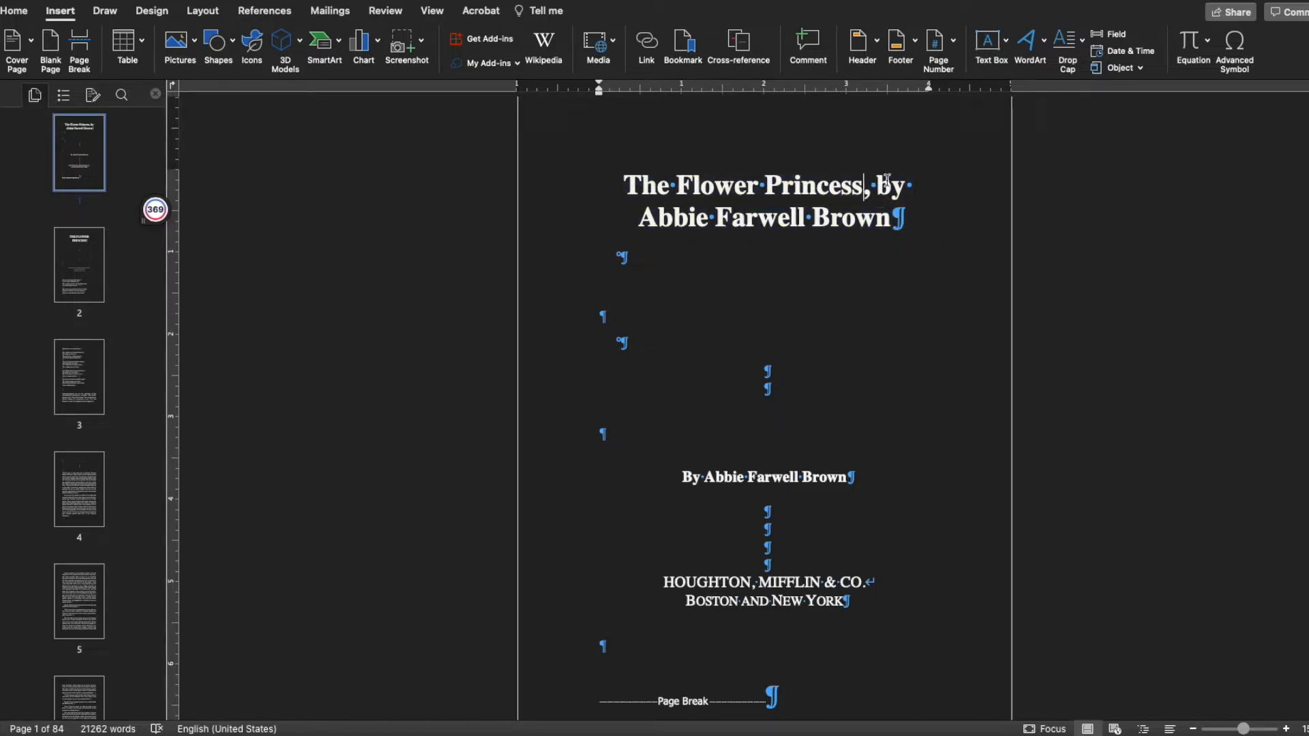
key("Return")
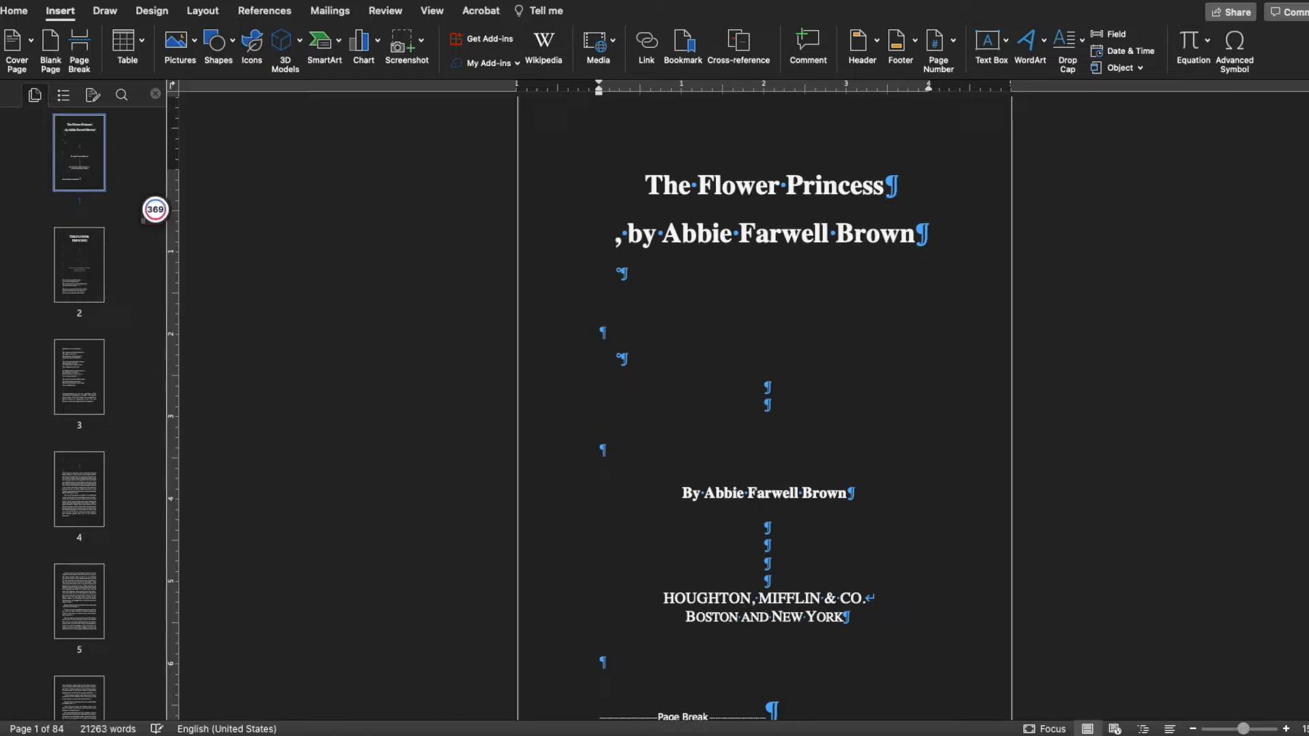
key("Return")
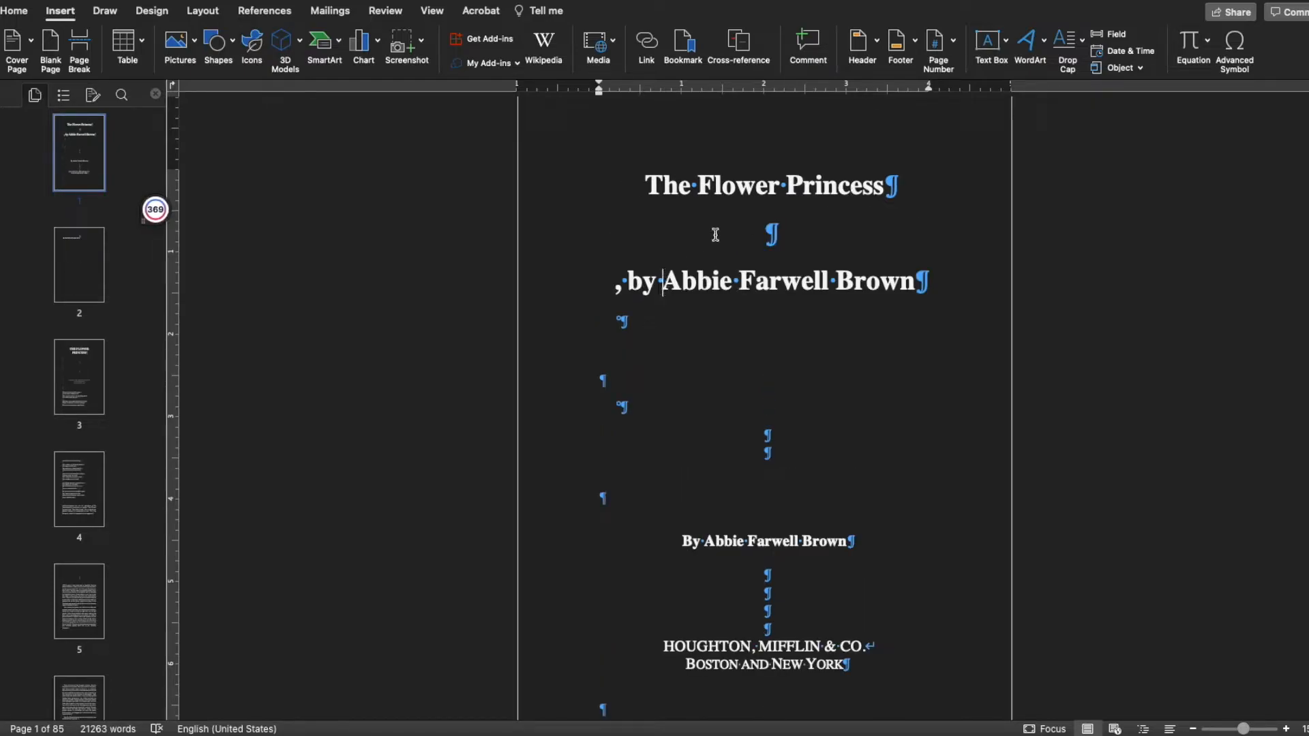
key("Left")
key("BackSpace")
key("BackSpace")
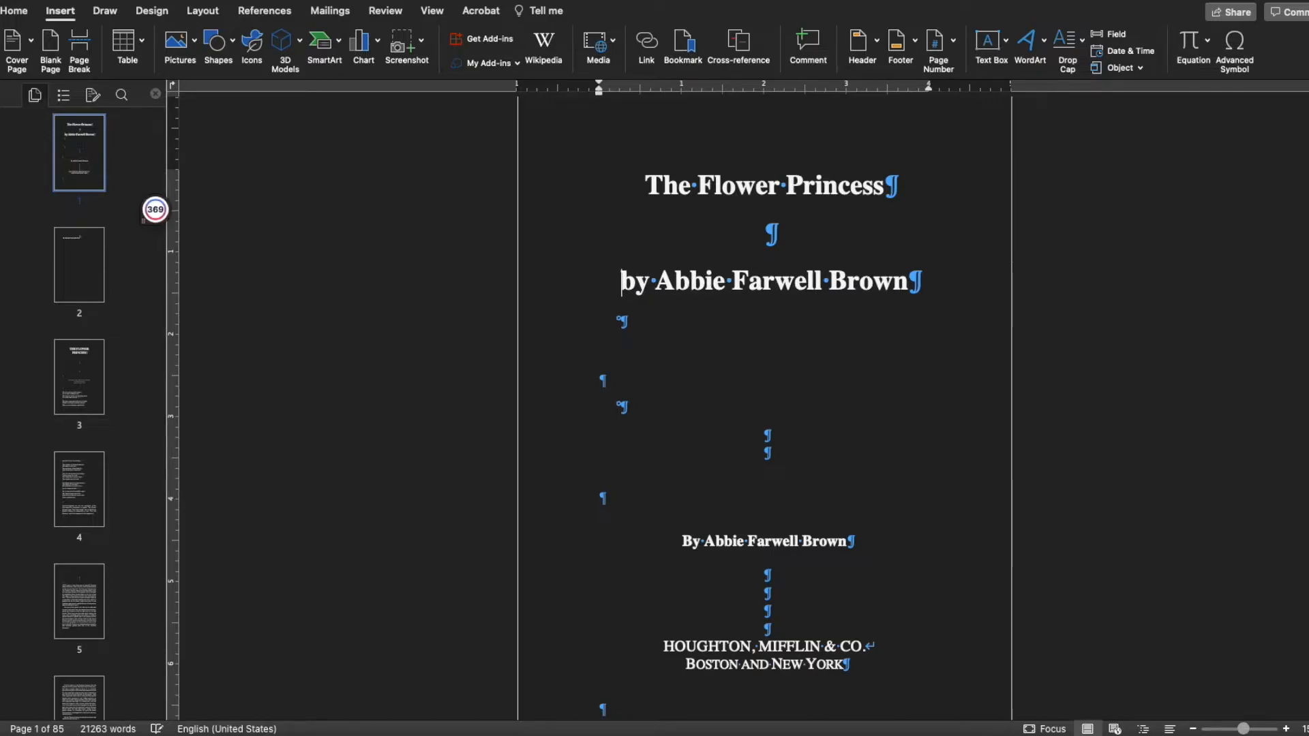
Delete the duplicate smaller "By Abbie Farwell Brown" line and the surplus empty paragraphs above it.
left_click_drag(681, 536, 846, 538)
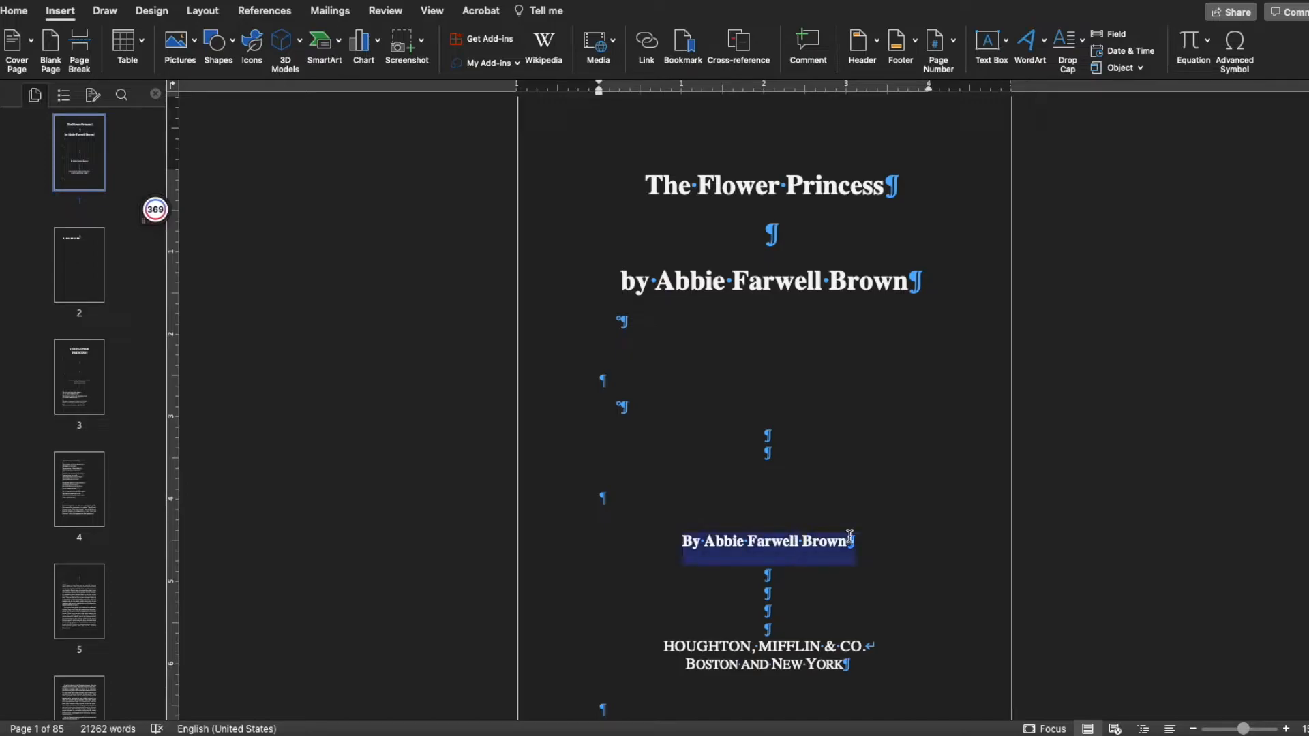
key("BackSpace")
key("BackSpace")
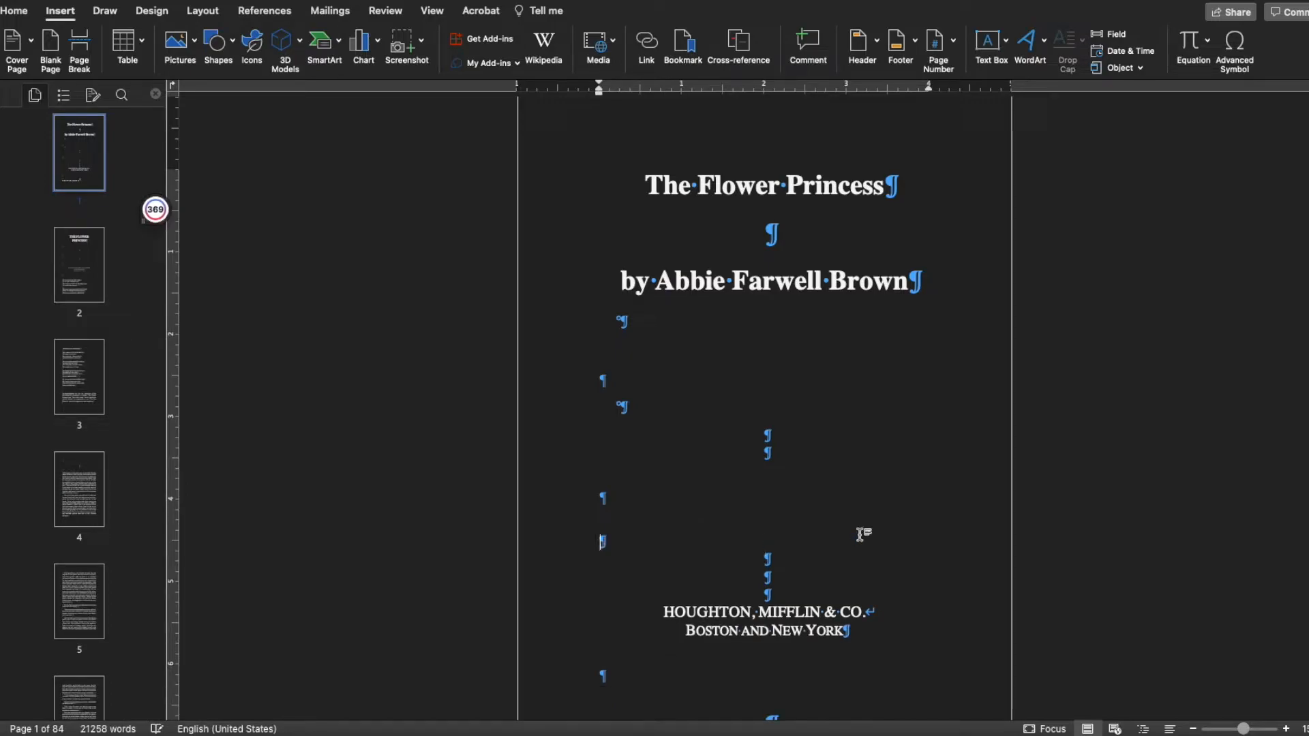
key("BackSpace")
key("BackSpace")
key("BackSpace")
key("BackSpace")
key("BackSpace")
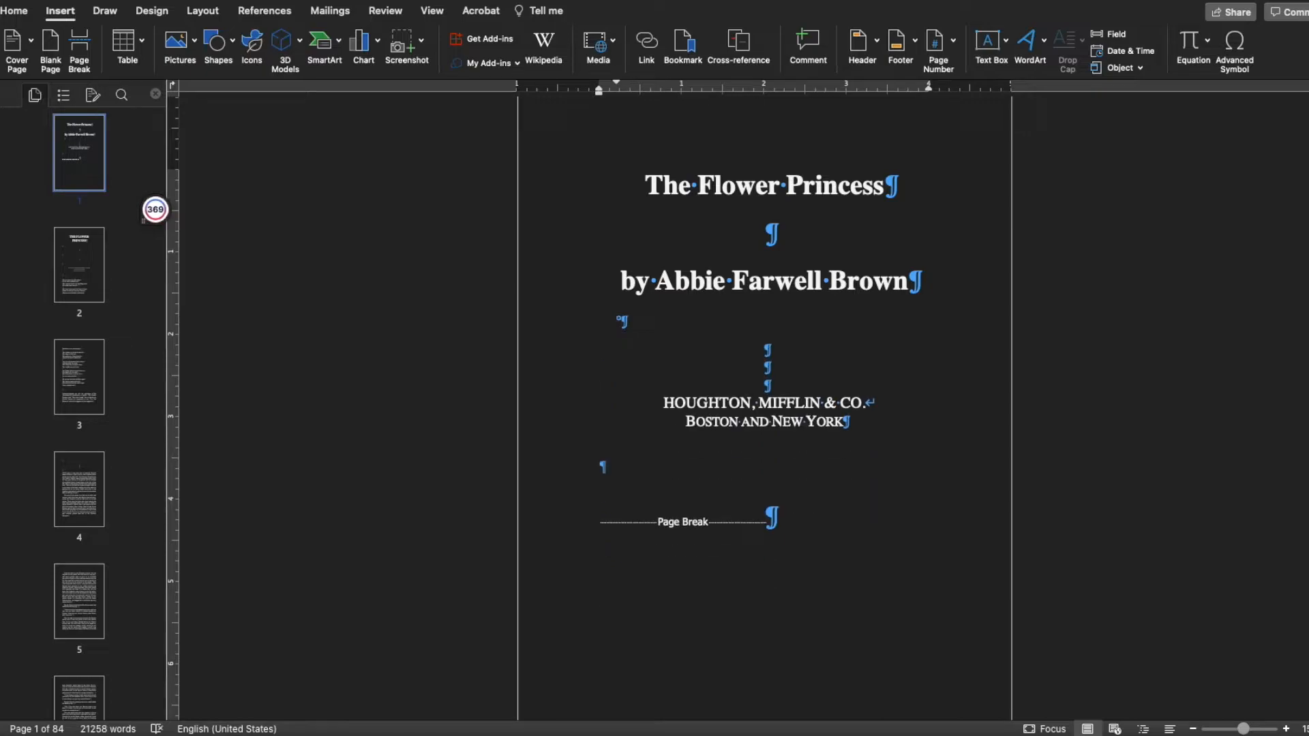
Add eight blank lines above HOUGHTON, MIFFLIN & CO. to move the publisher lines further down the title page.
left_click(801, 368)
key("Return")
key("Return")
key("Return")
key("Return")
key("Return")
key("Return")
key("Return")
key("Return")
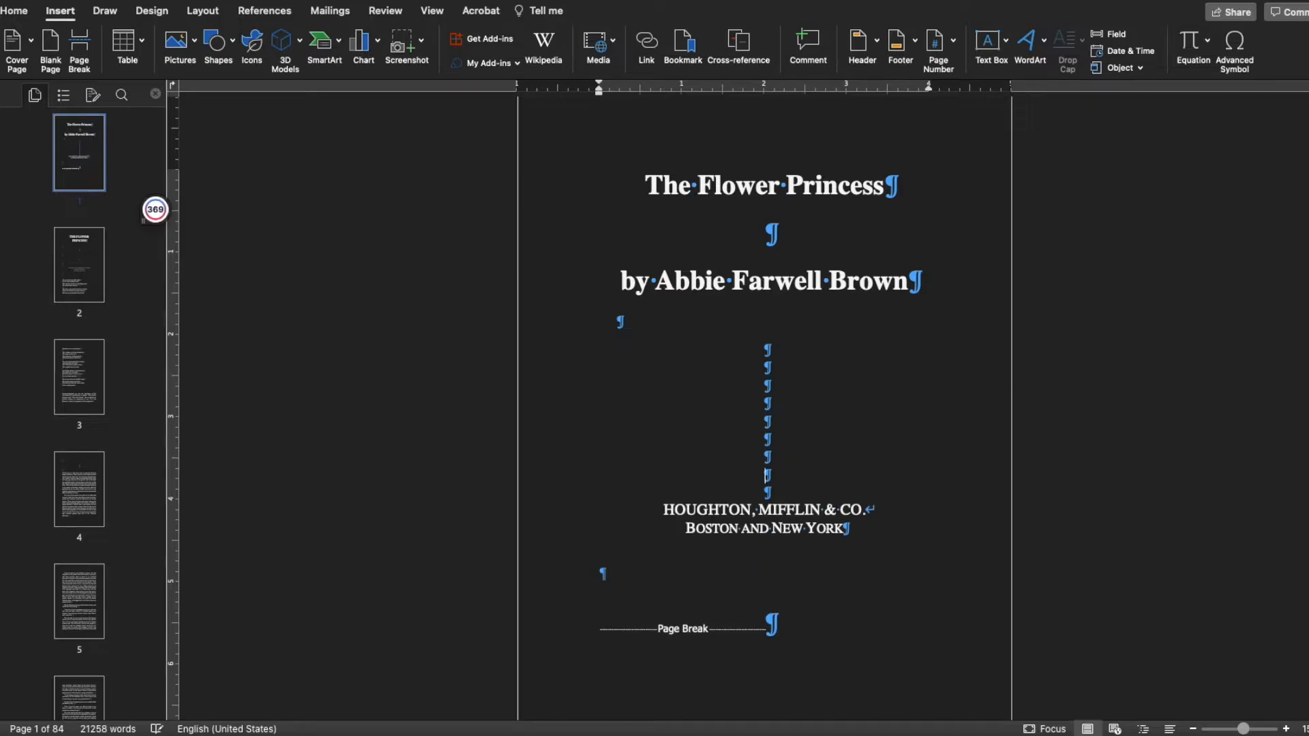
scroll(903, 325, "up", 1)
scroll(903, 324, "down", 5)
scroll(914, 330, "up", 3)
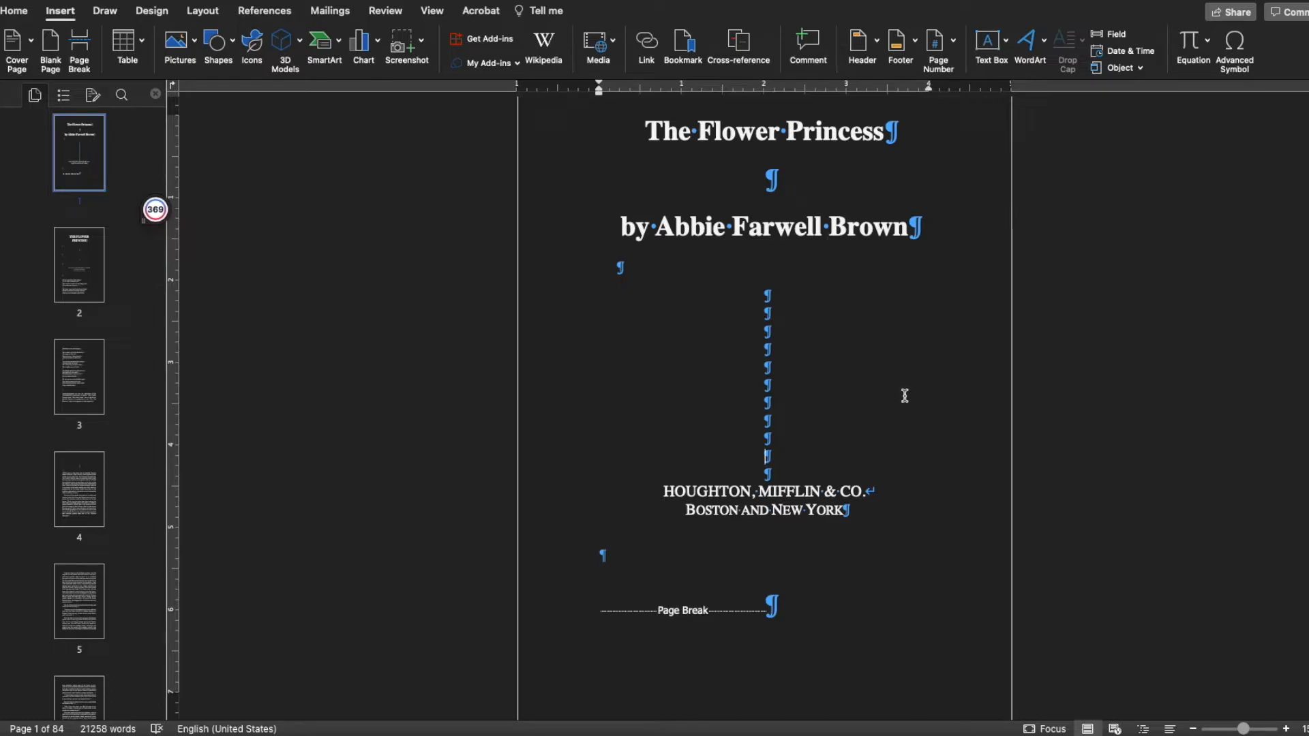
scroll(904, 396, "up", 2)
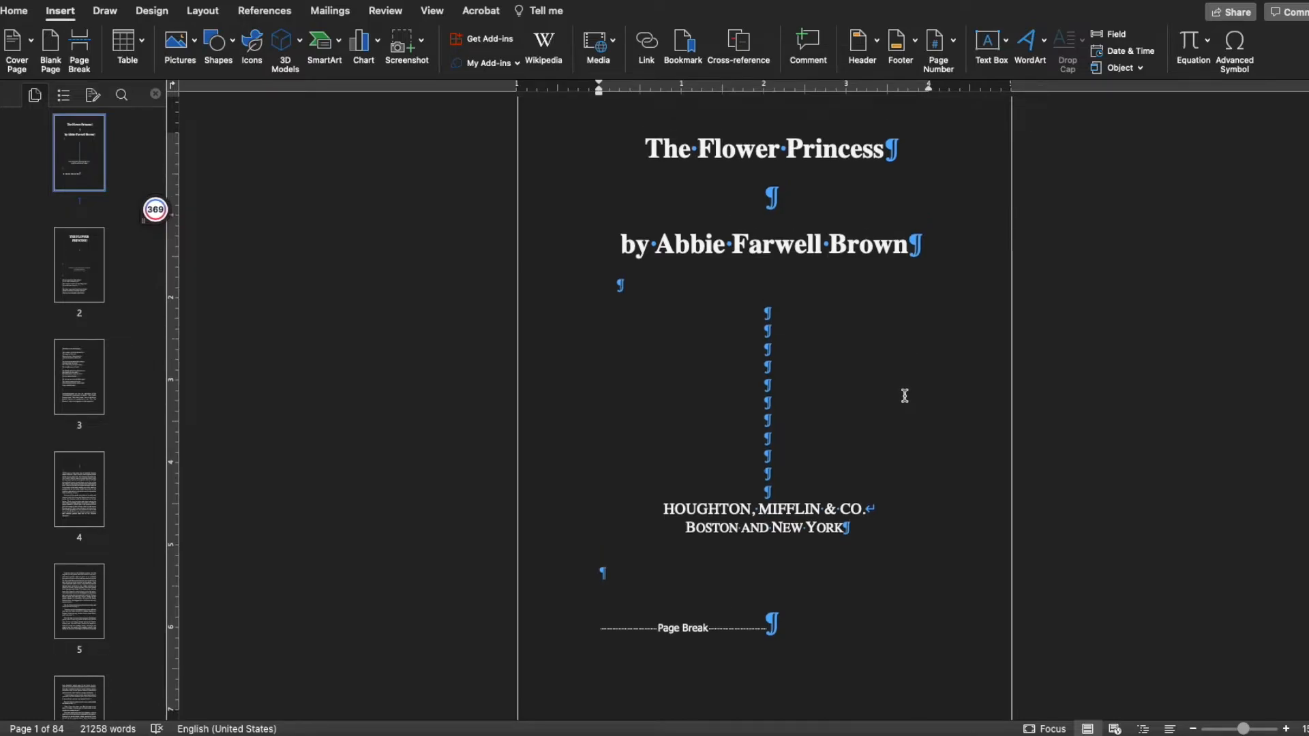
Add one blank line above "The Flower Princess" at the top of the title page on page 1.
scroll(905, 395, "down", 5)
scroll(904, 395, "down", 15)
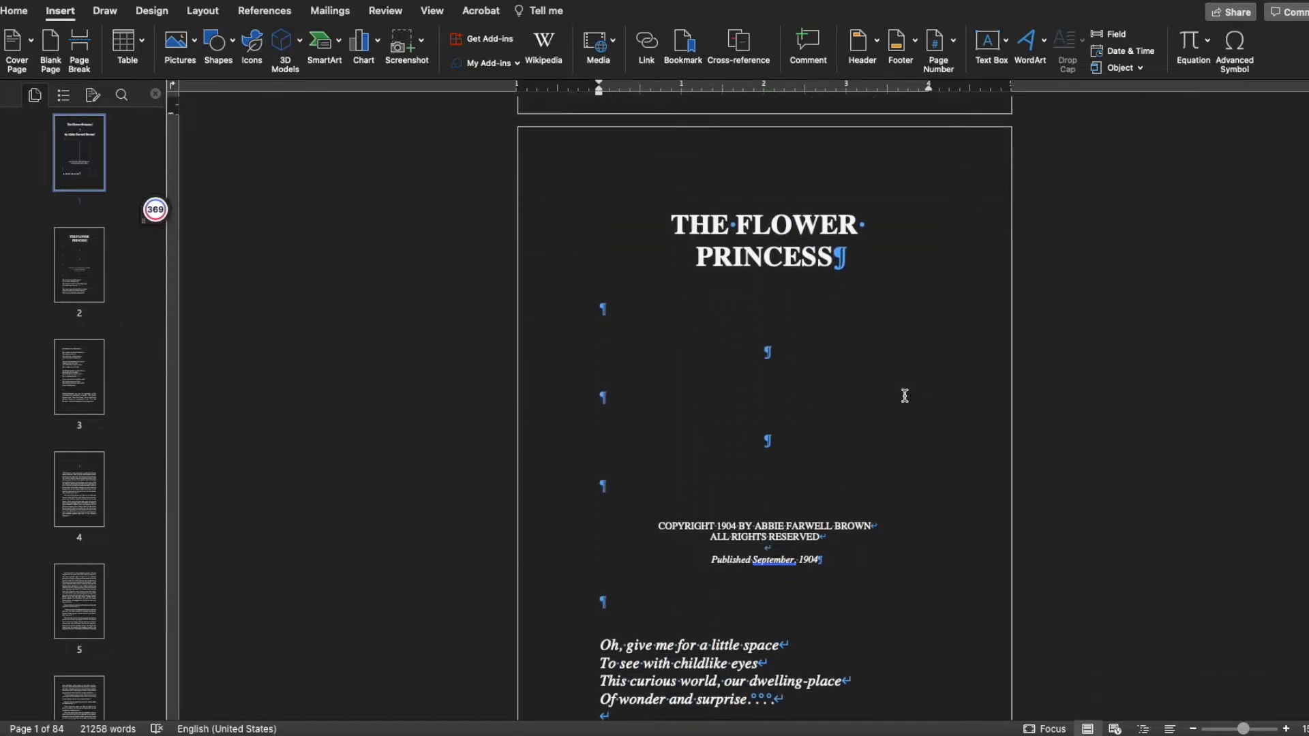
scroll(905, 396, "down", 4)
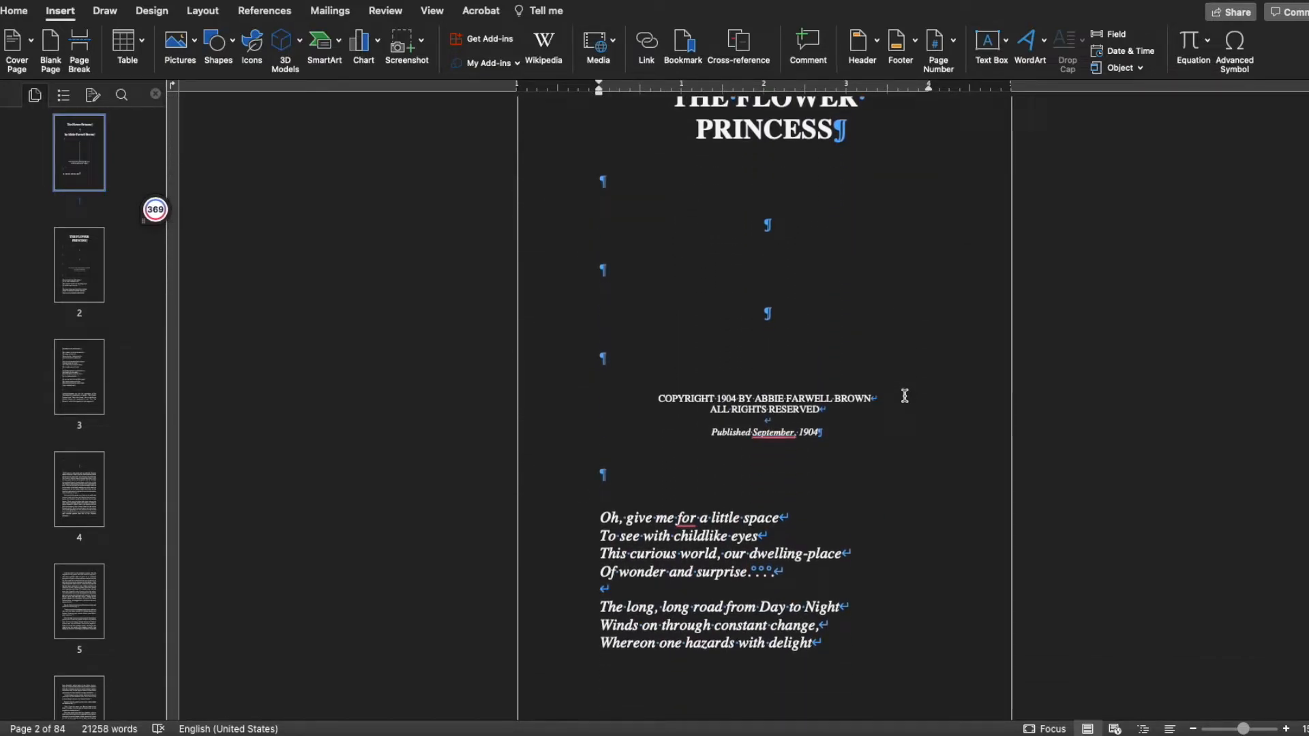
scroll(905, 395, "up", 20)
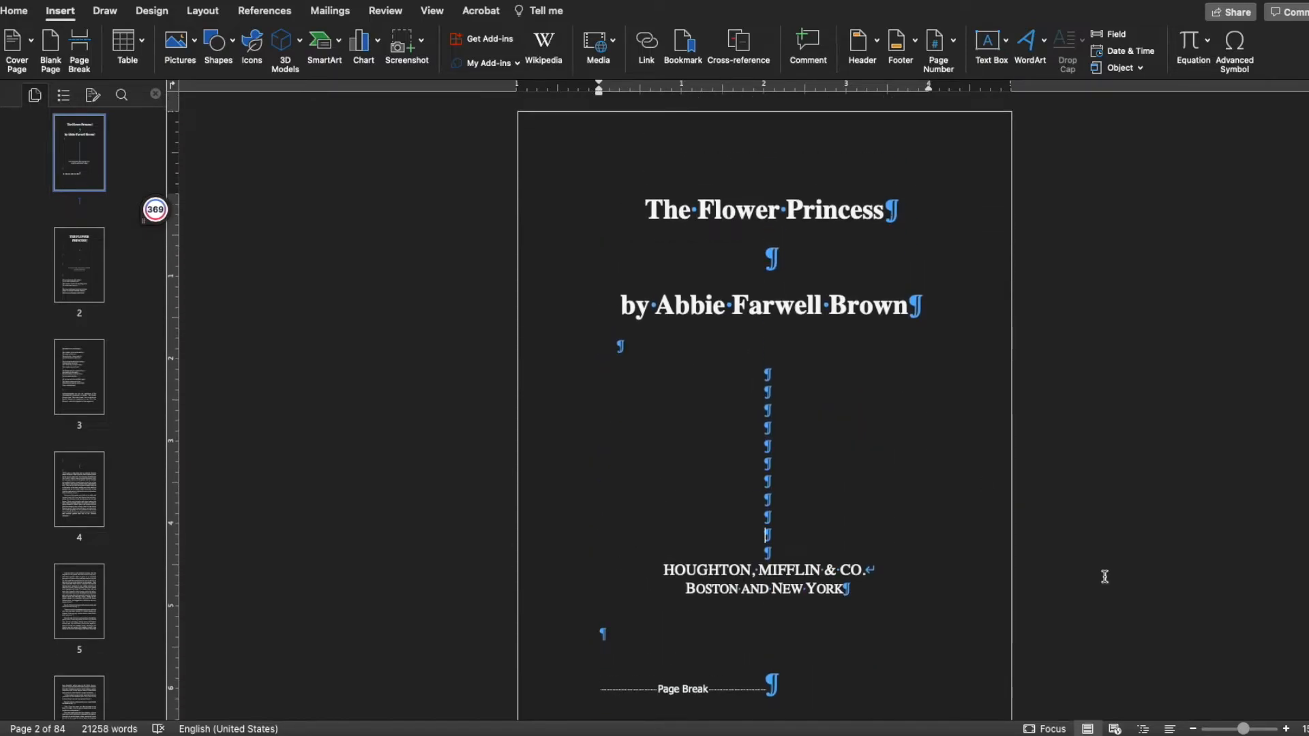
left_click(1192, 729)
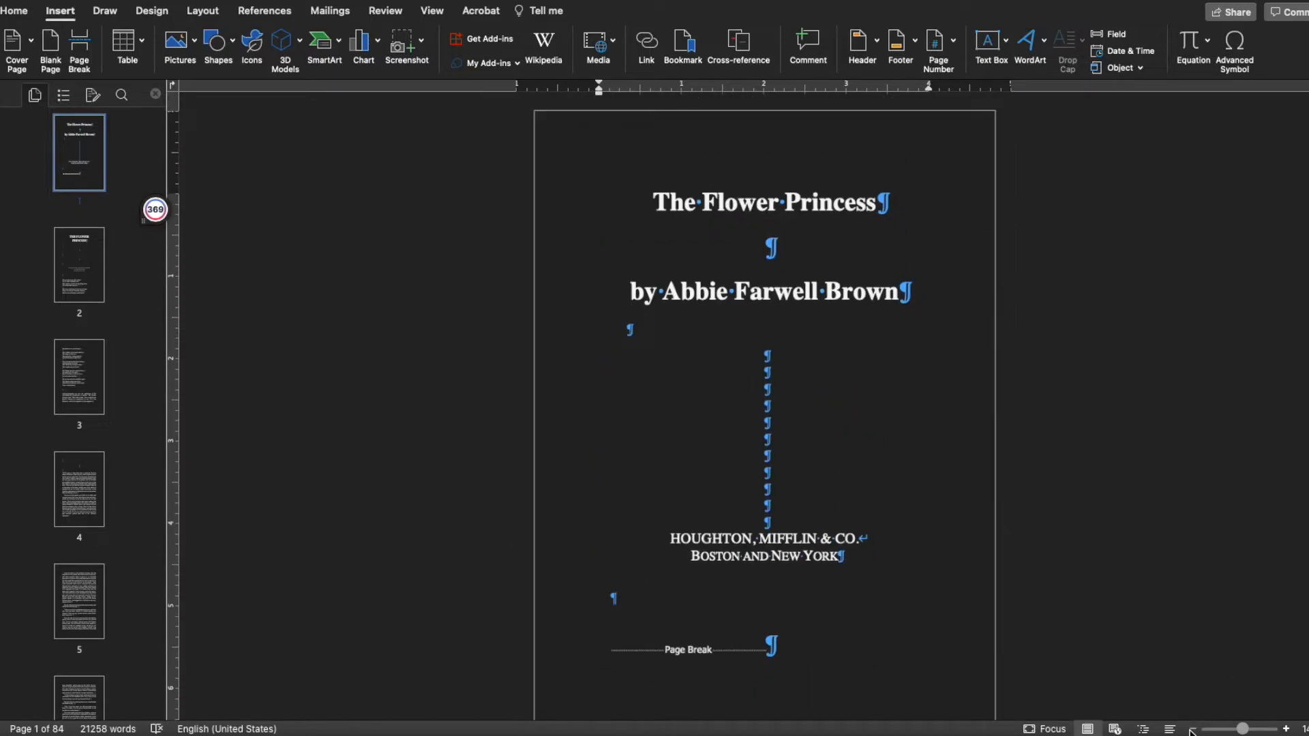
left_click(1192, 729)
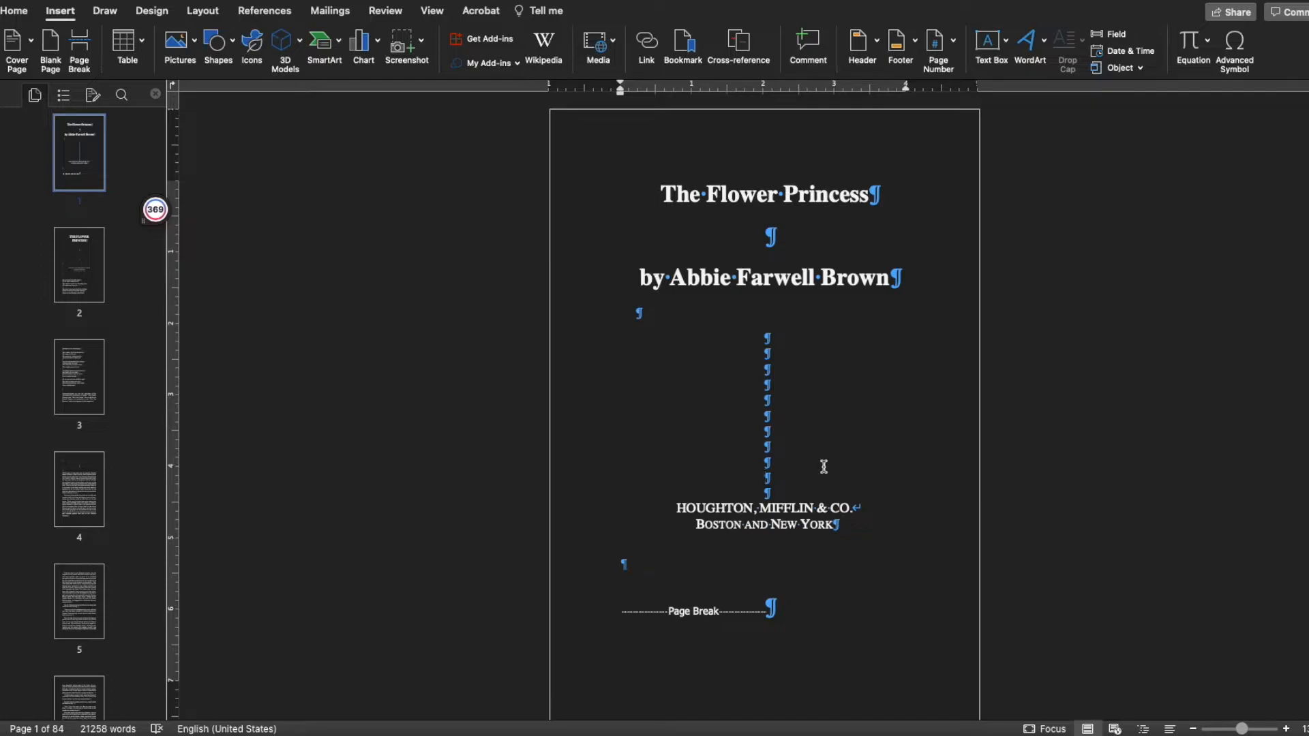
left_click(658, 195)
key("Return")
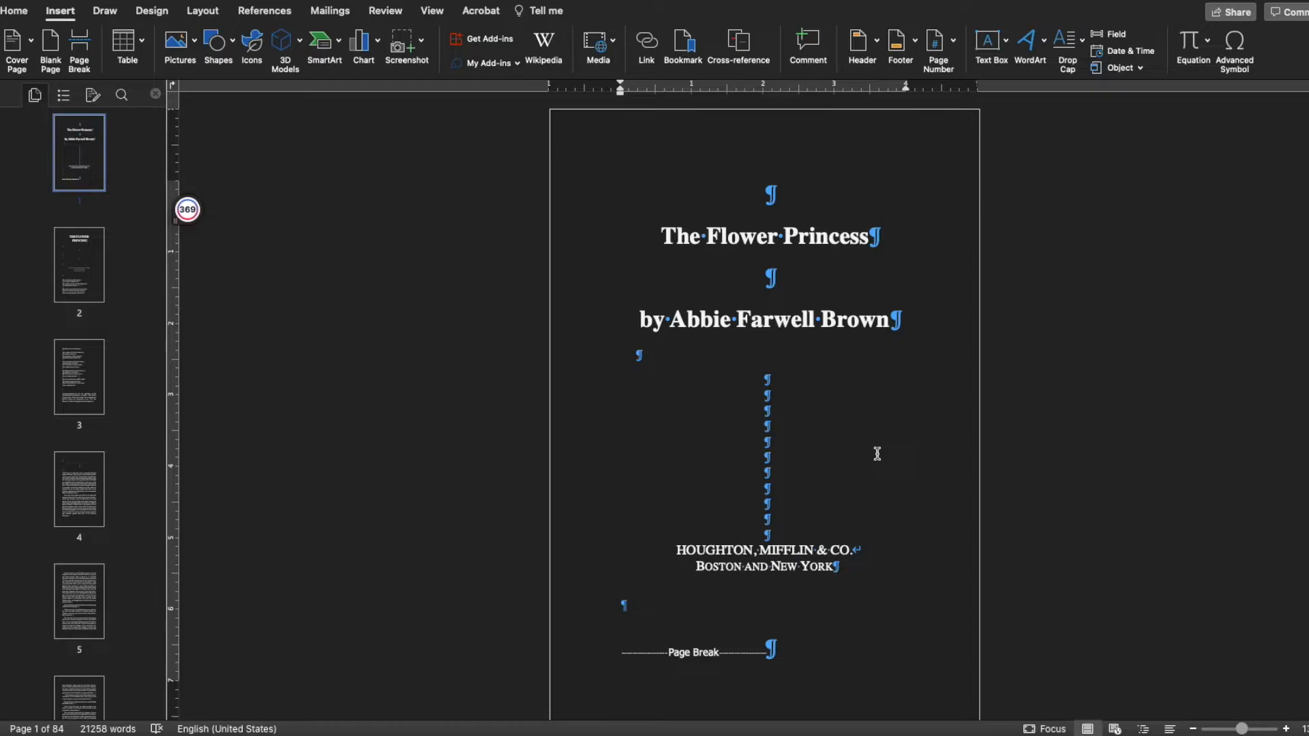
Apply the Heading 1 style to the THE FLOWER PRINCESS title on page 2.
scroll(878, 453, "down", 10)
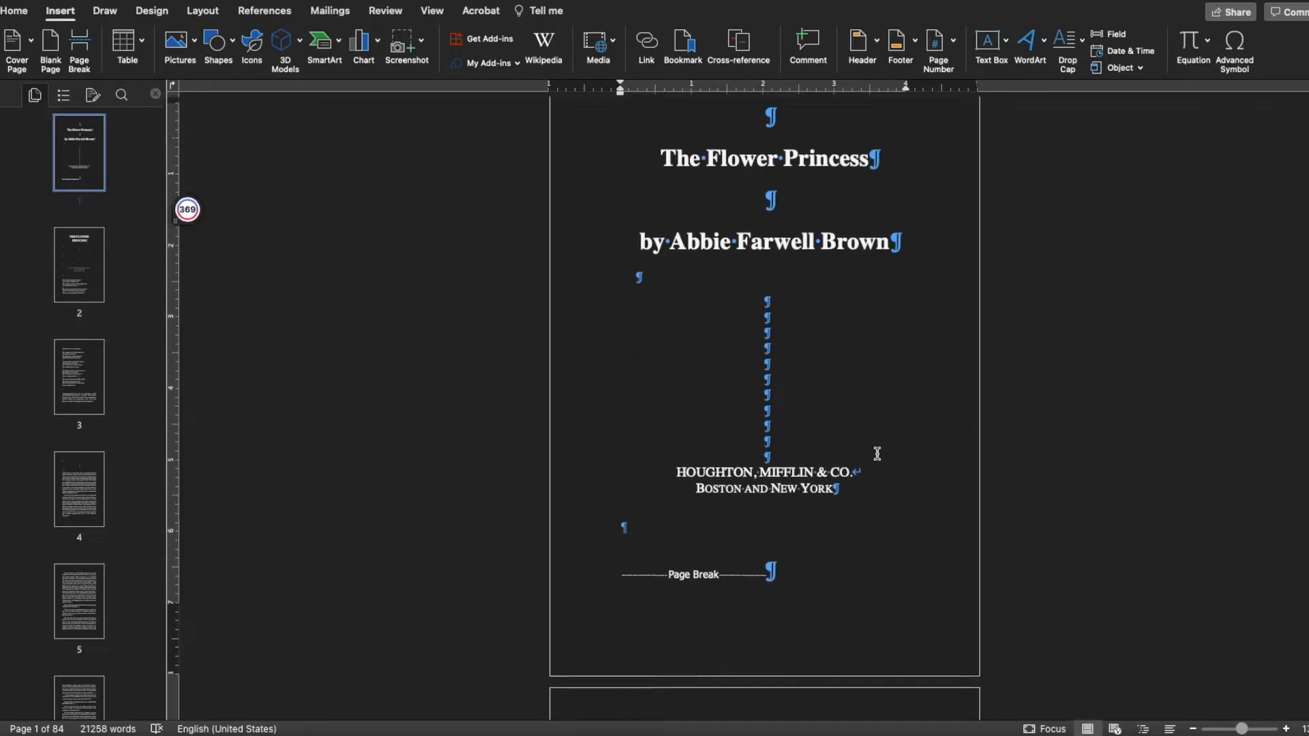
scroll(878, 453, "down", 2)
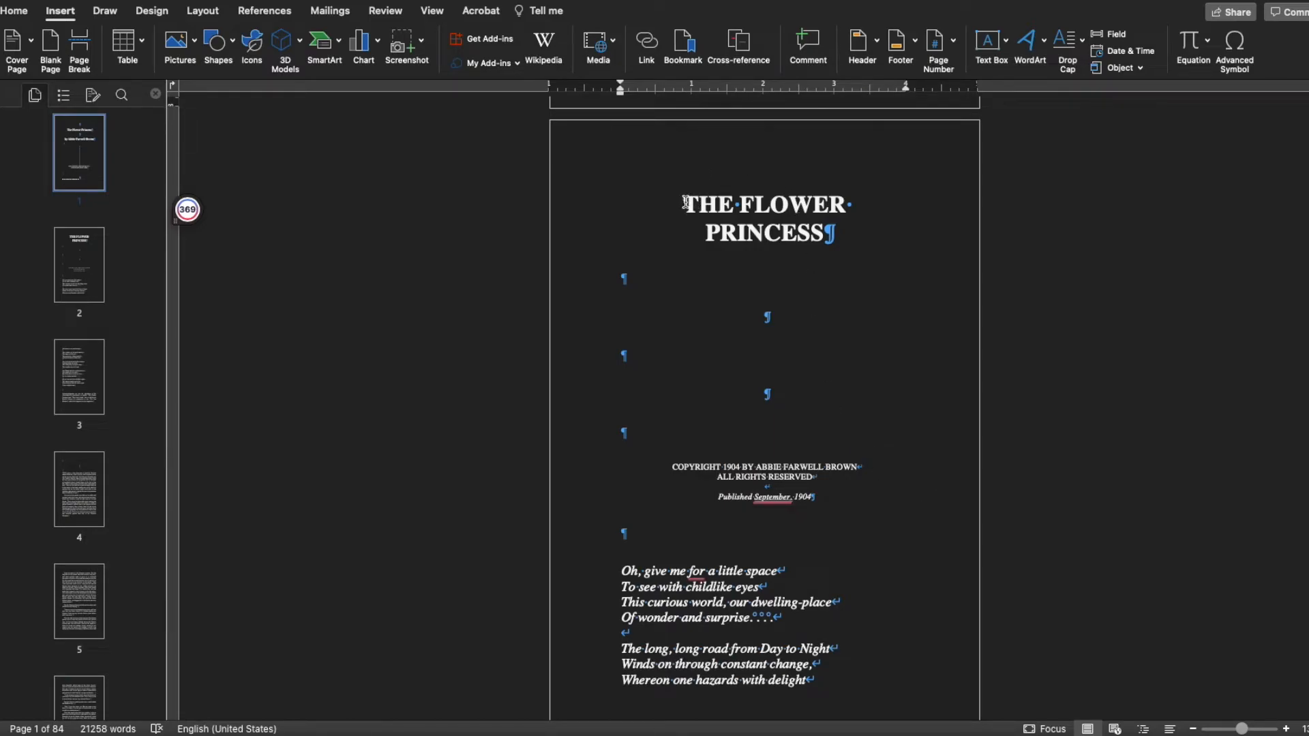
left_click_drag(685, 205, 854, 272)
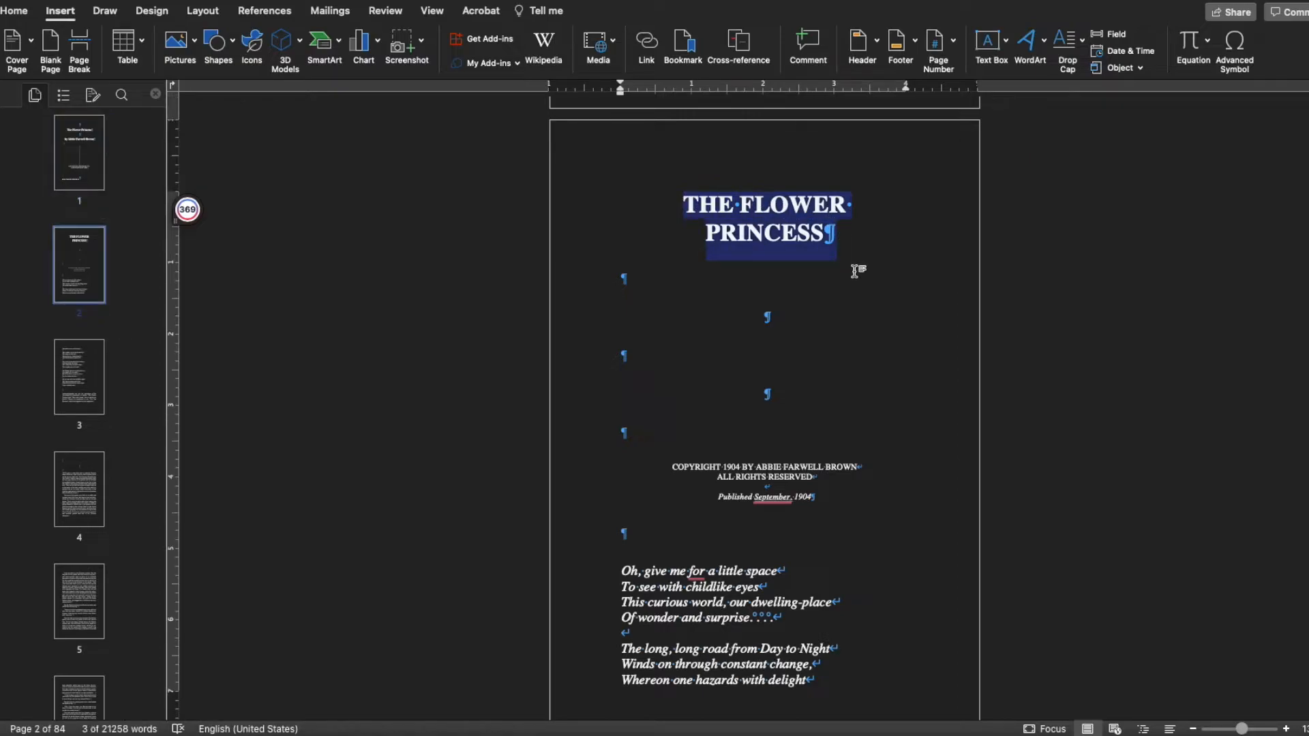
left_click(19, 15)
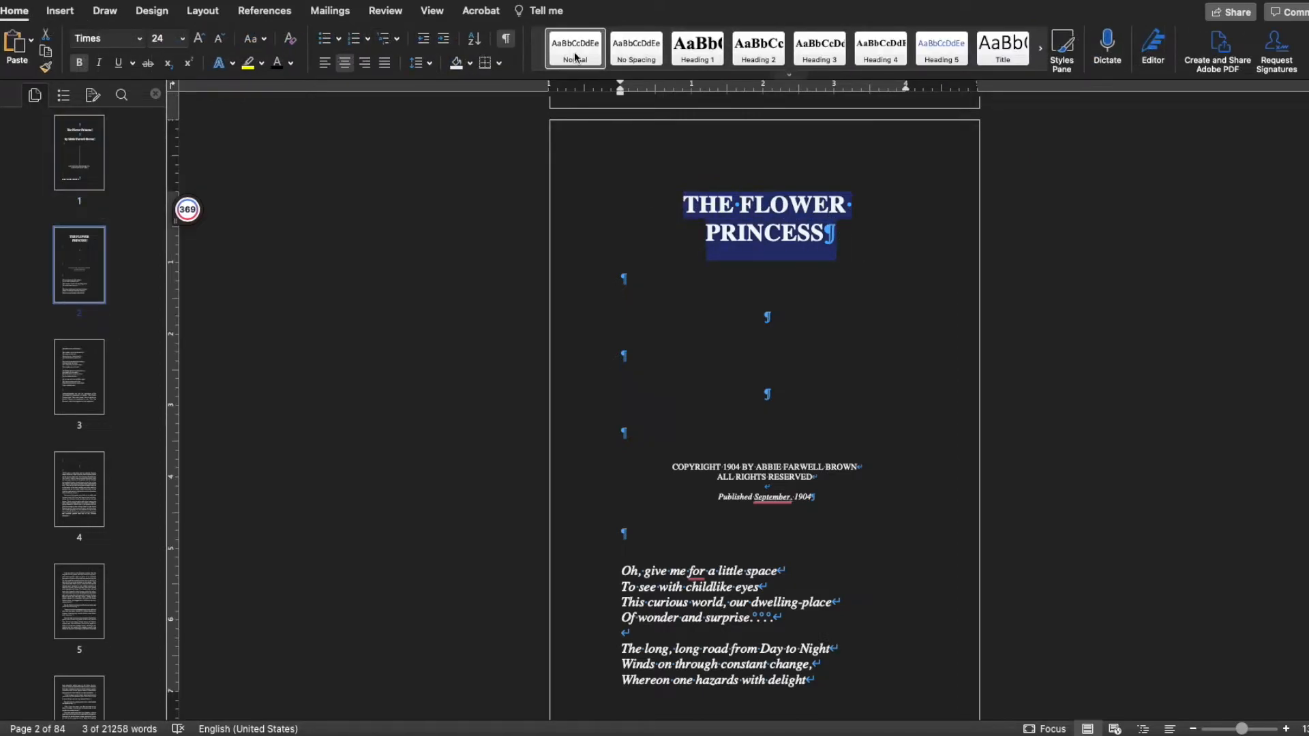
left_click(706, 62)
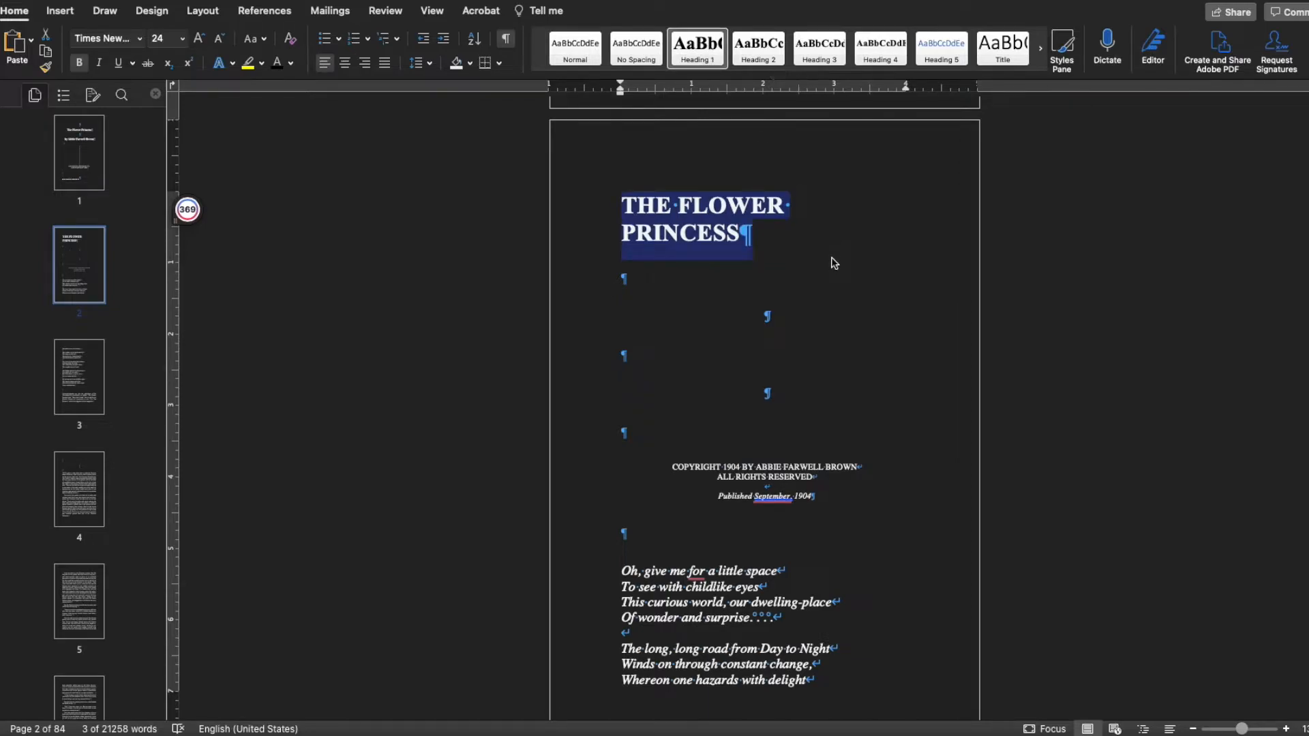
left_click(796, 246)
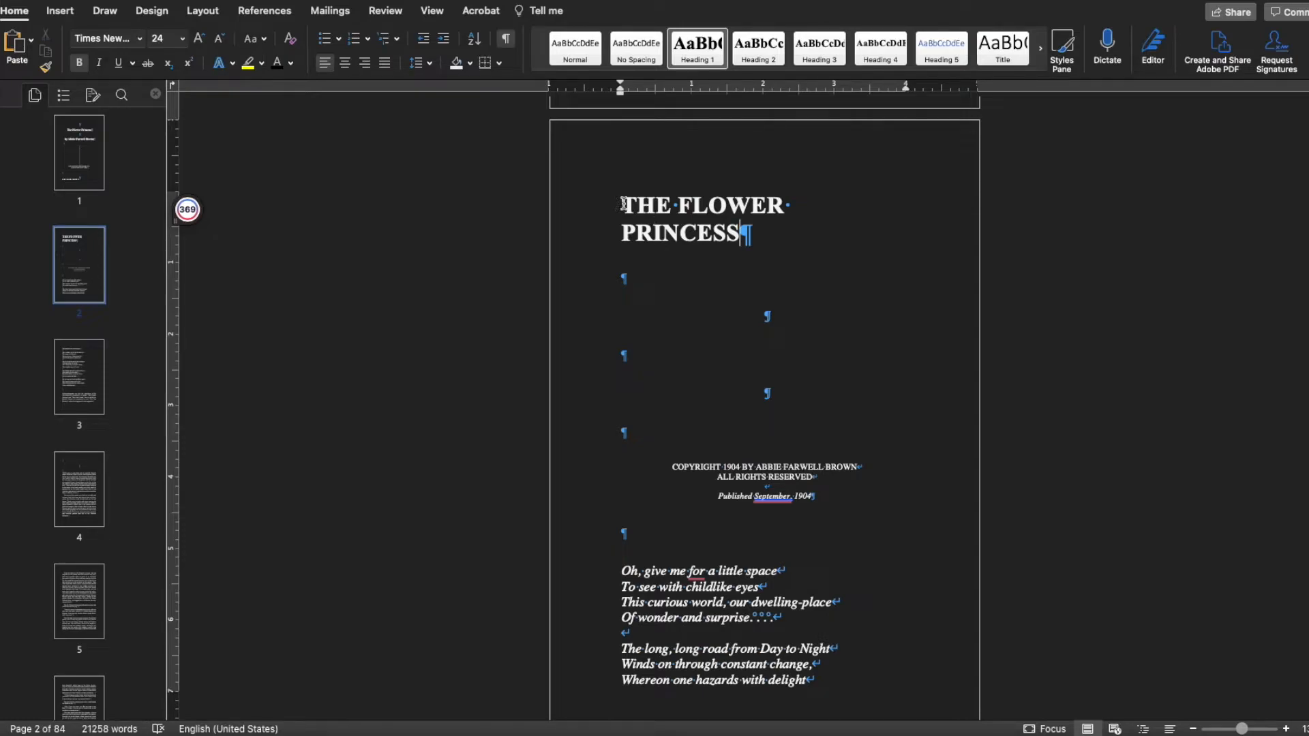
Center the THE FLOWER PRINCESS heading on page 2.
left_click_drag(622, 205, 799, 244)
left_click(346, 64)
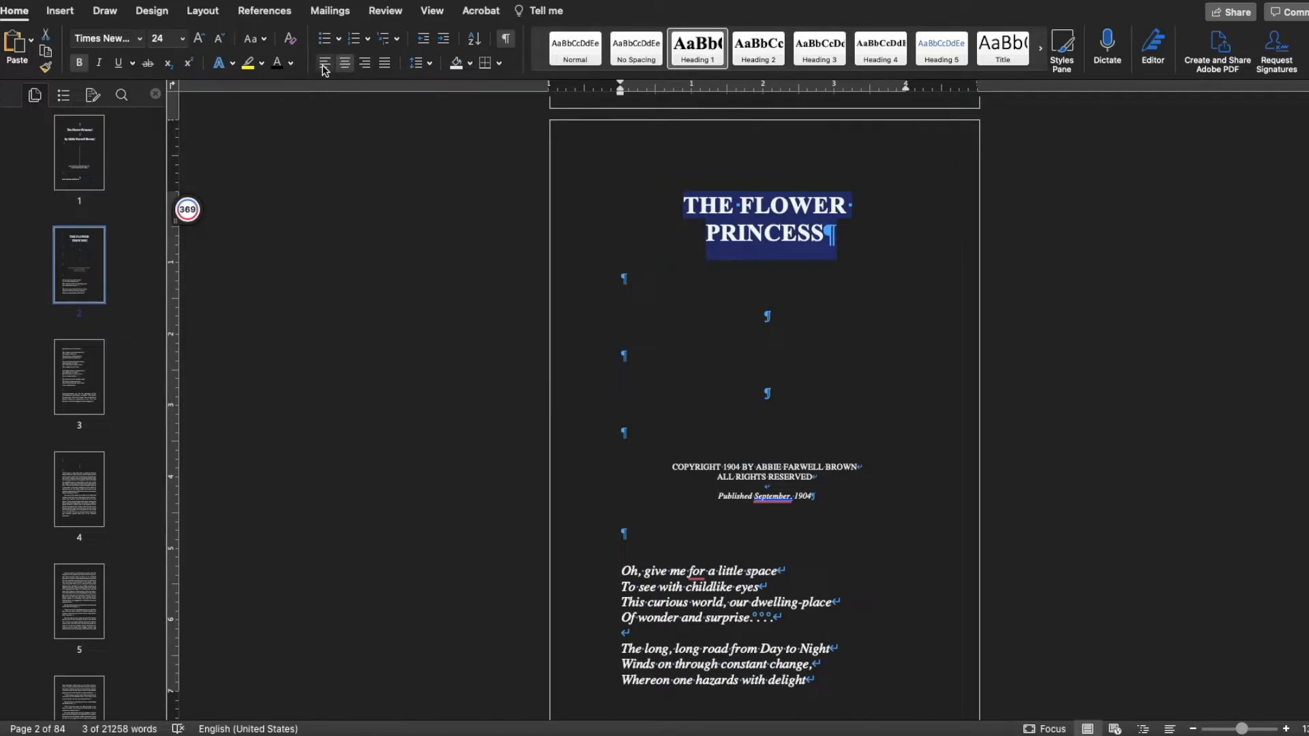
left_click(324, 64)
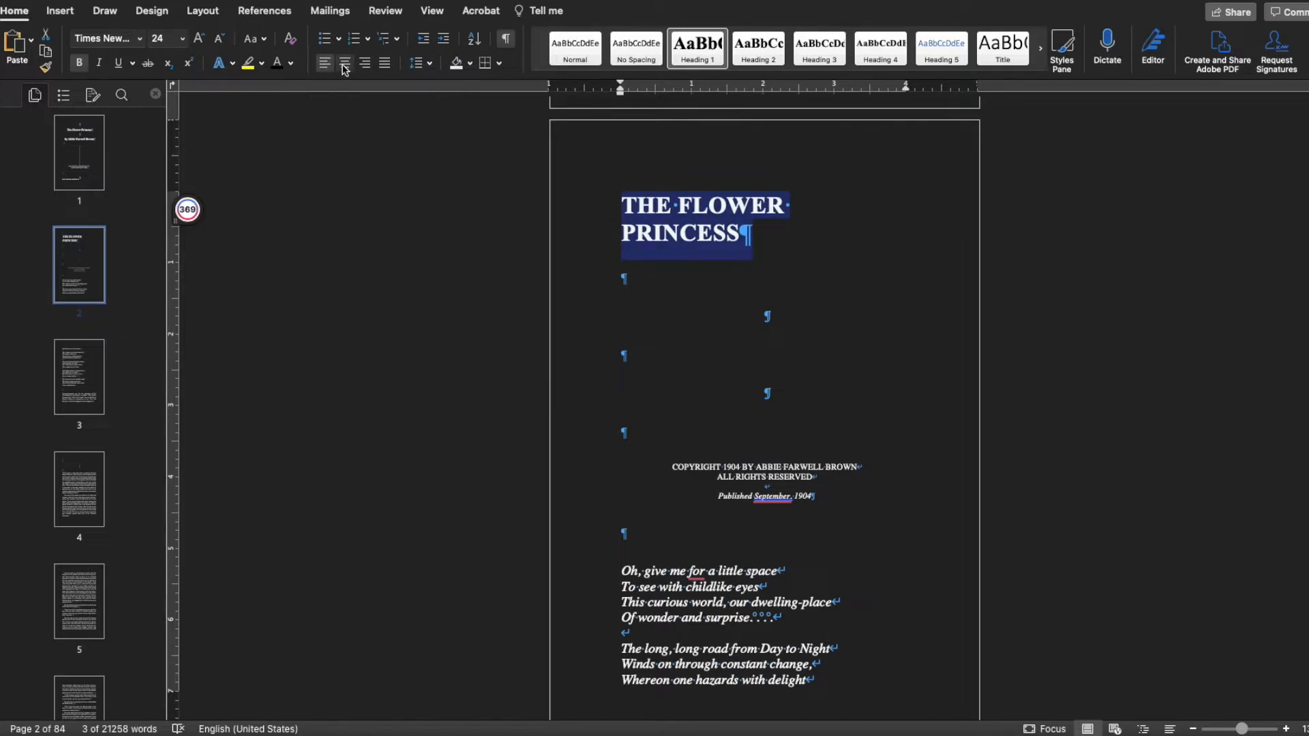
left_click(345, 64)
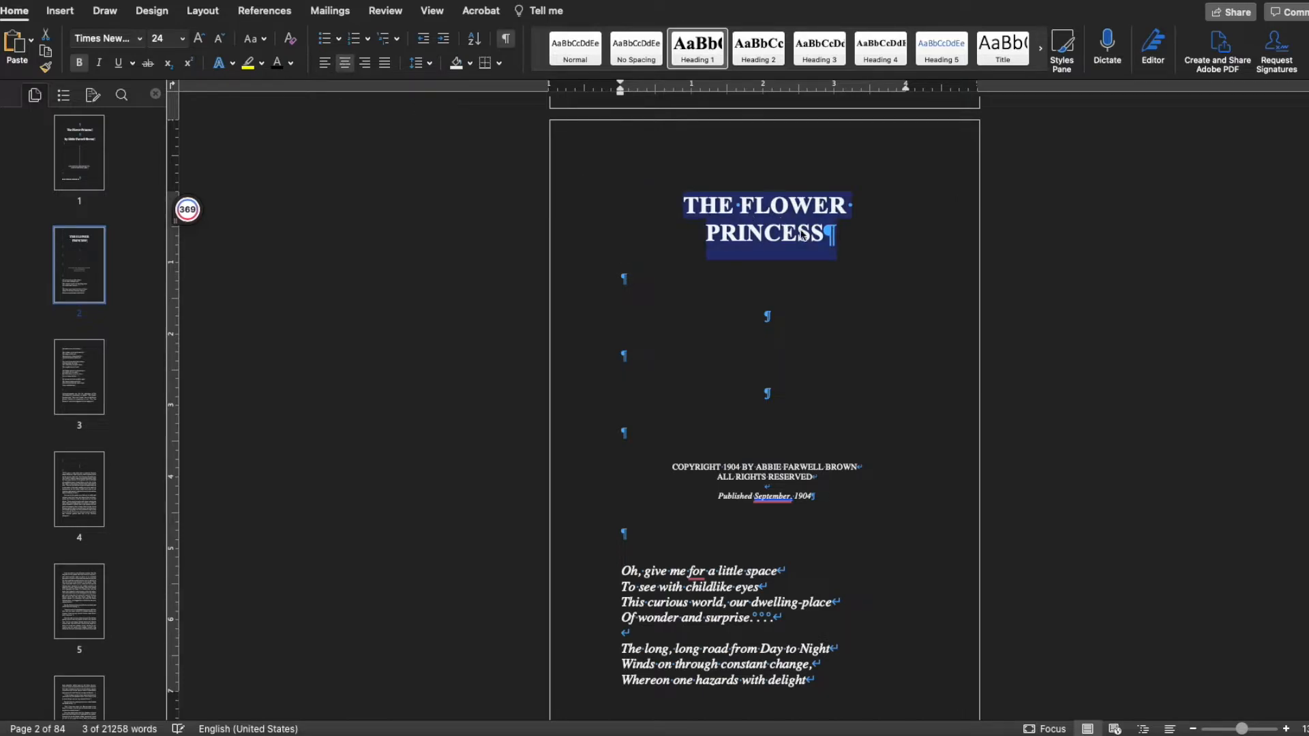
left_click(865, 235)
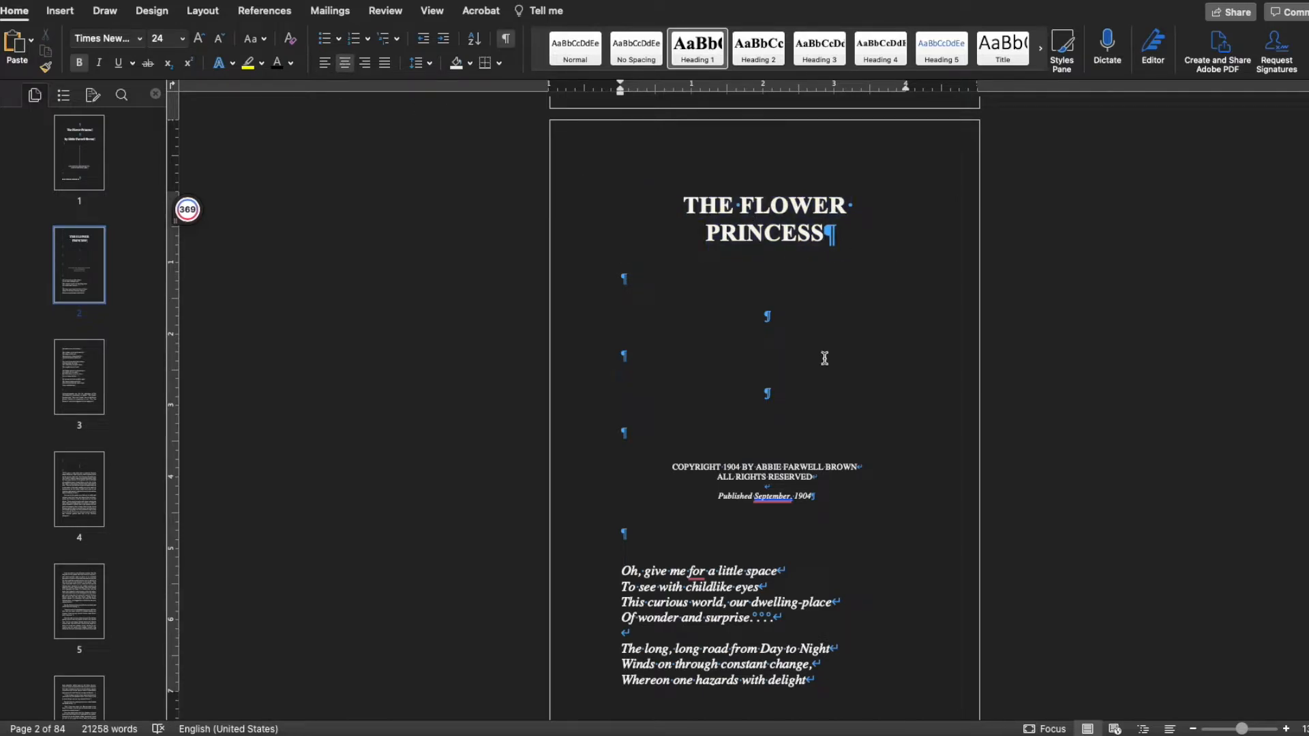
Insert a page break before the poem beginning "Oh, give me for a little space" on page 2.
scroll(828, 396, "down", 10)
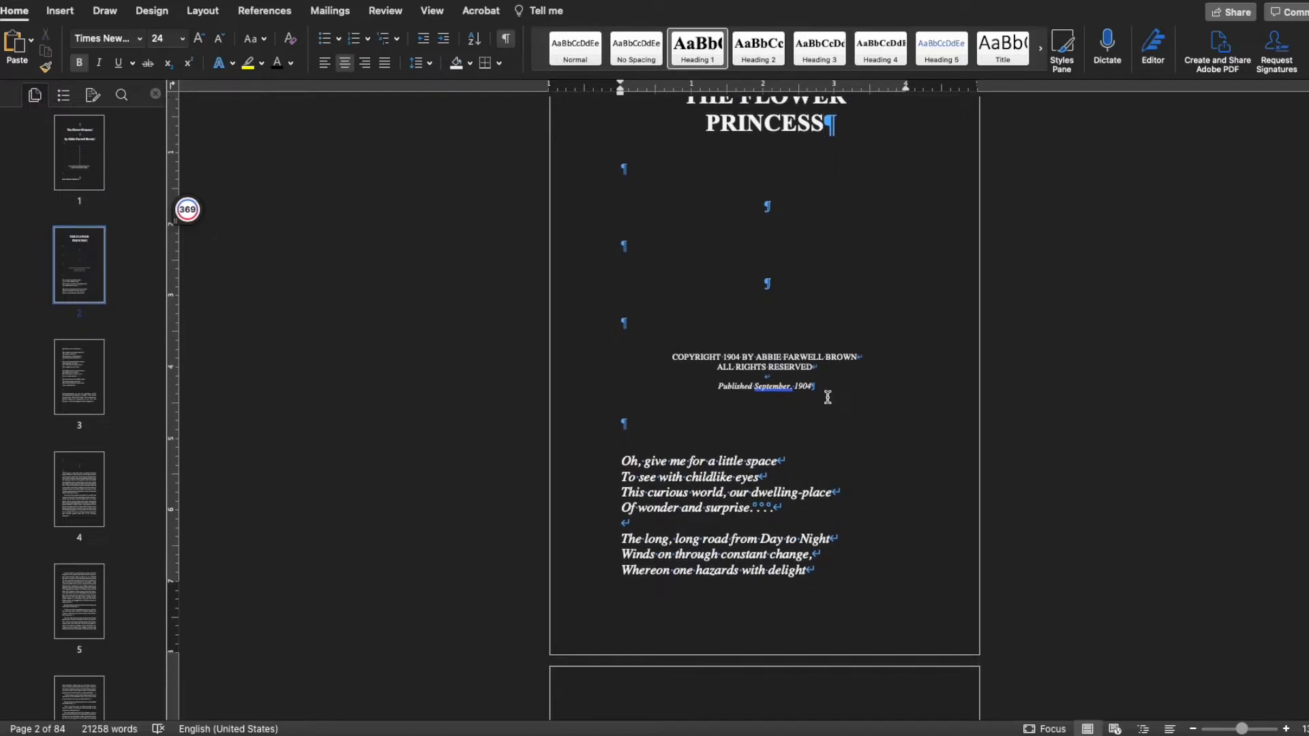
scroll(828, 397, "up", 6)
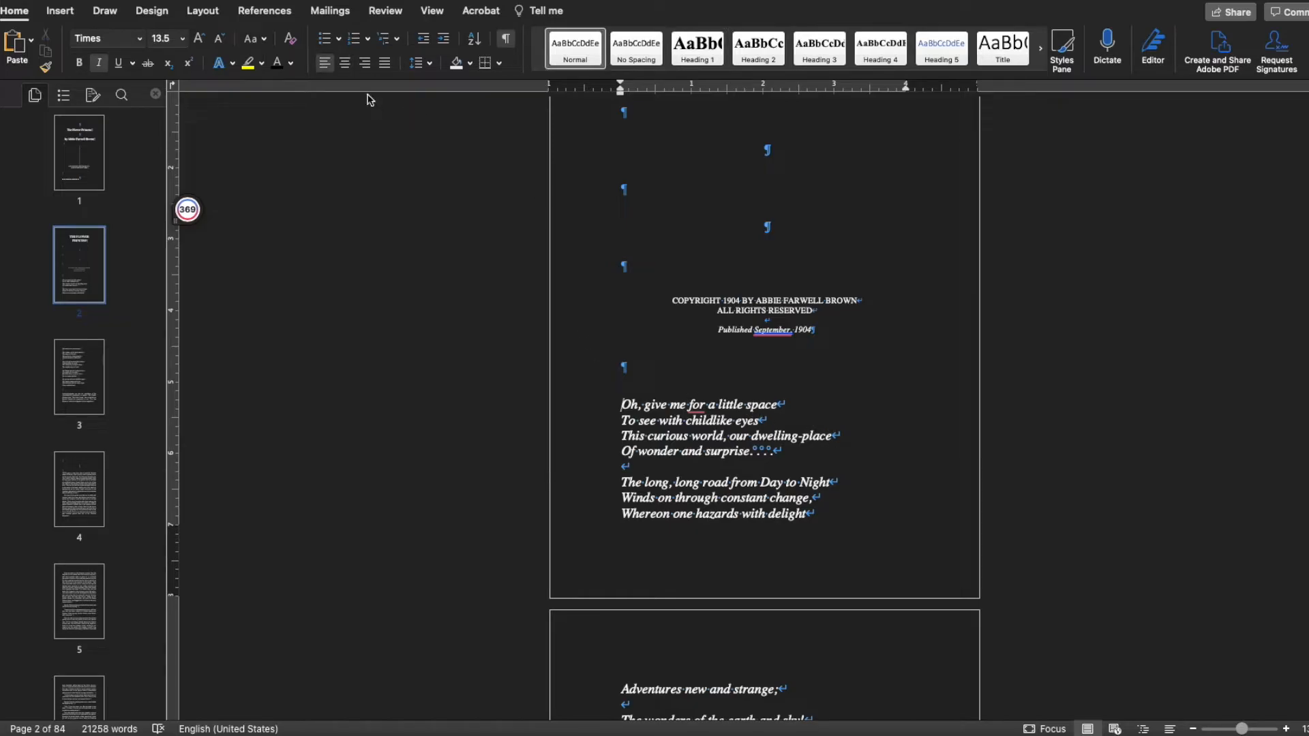
left_click(71, 17)
left_click(79, 48)
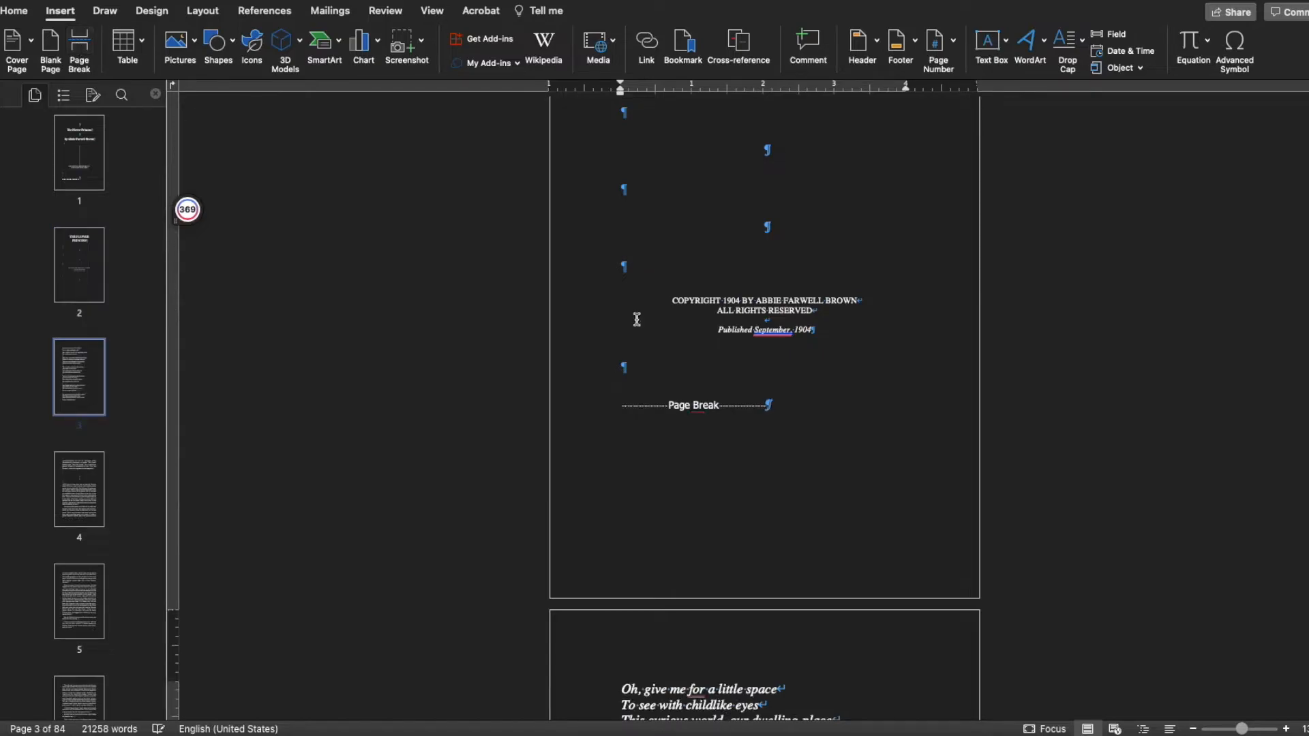
Add four blank lines above the COPYRIGHT 1904 line to move the copyright notice further down page 2.
scroll(752, 394, "up", 5)
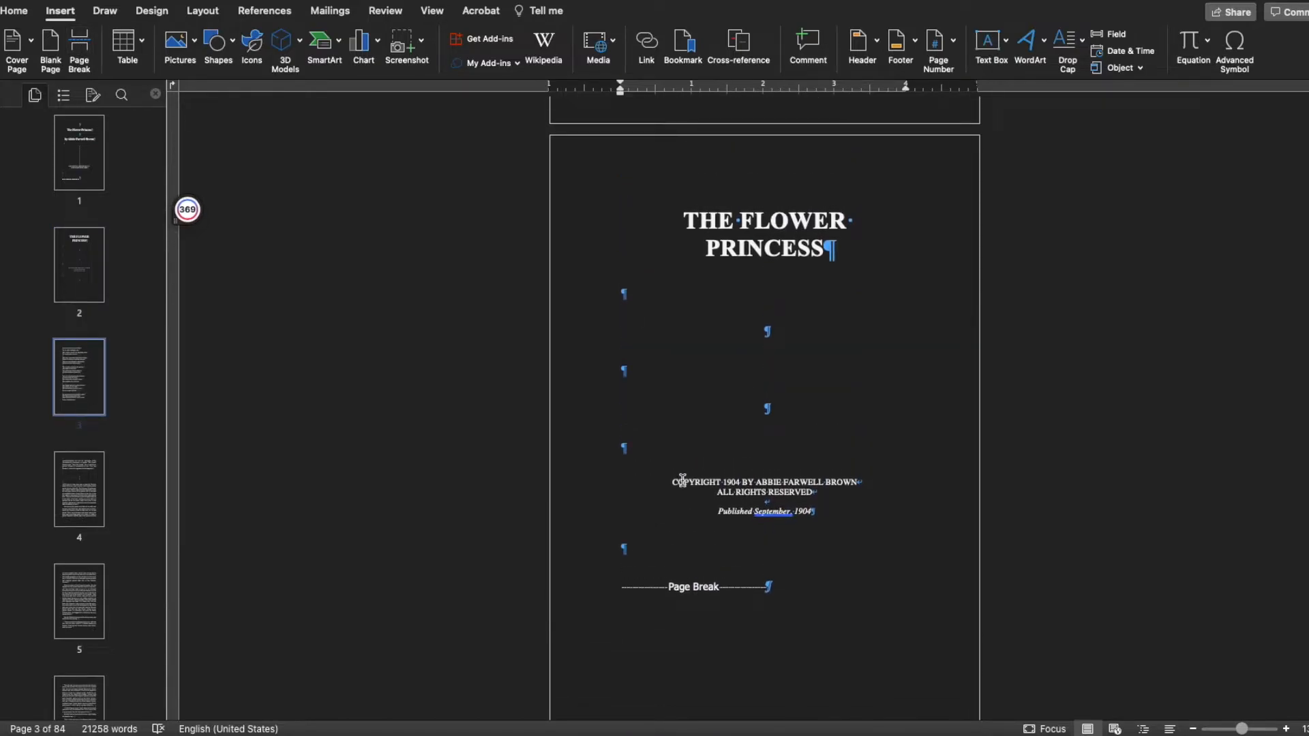
left_click(673, 479)
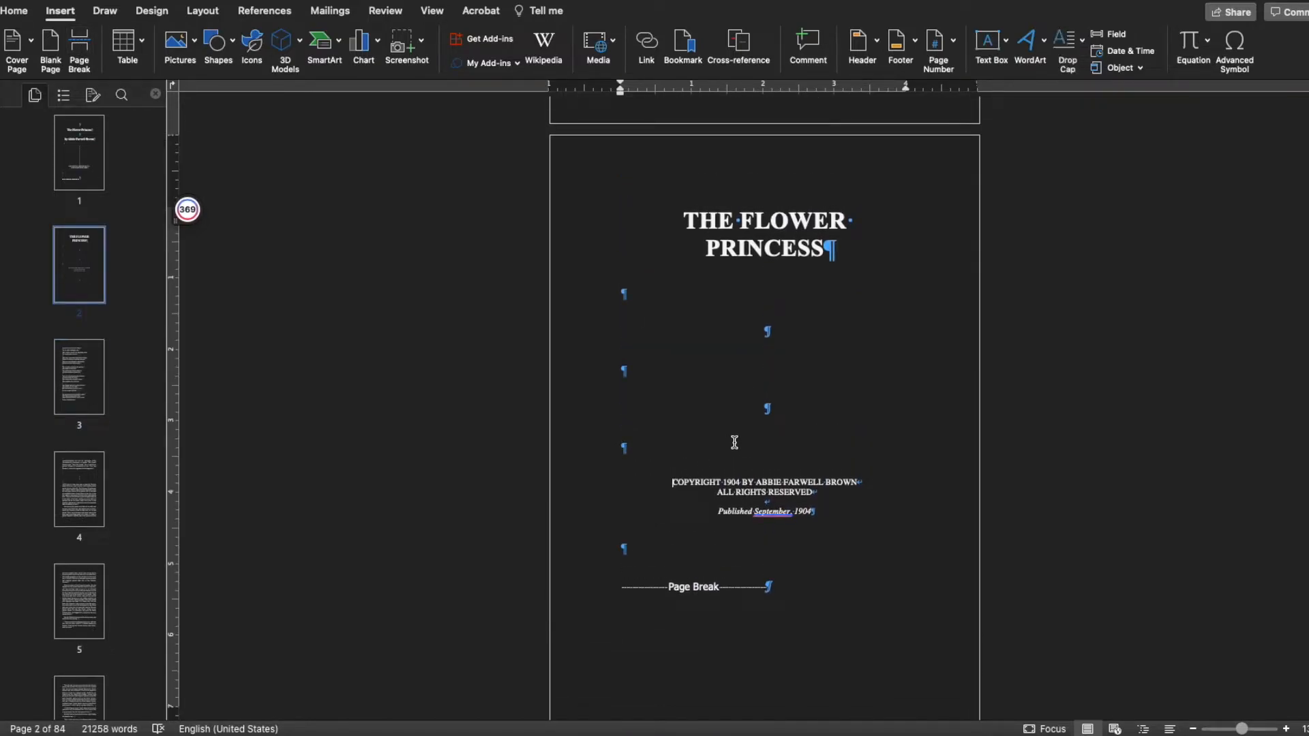
key("Return")
key("Return")
key("Return")
key("Return")
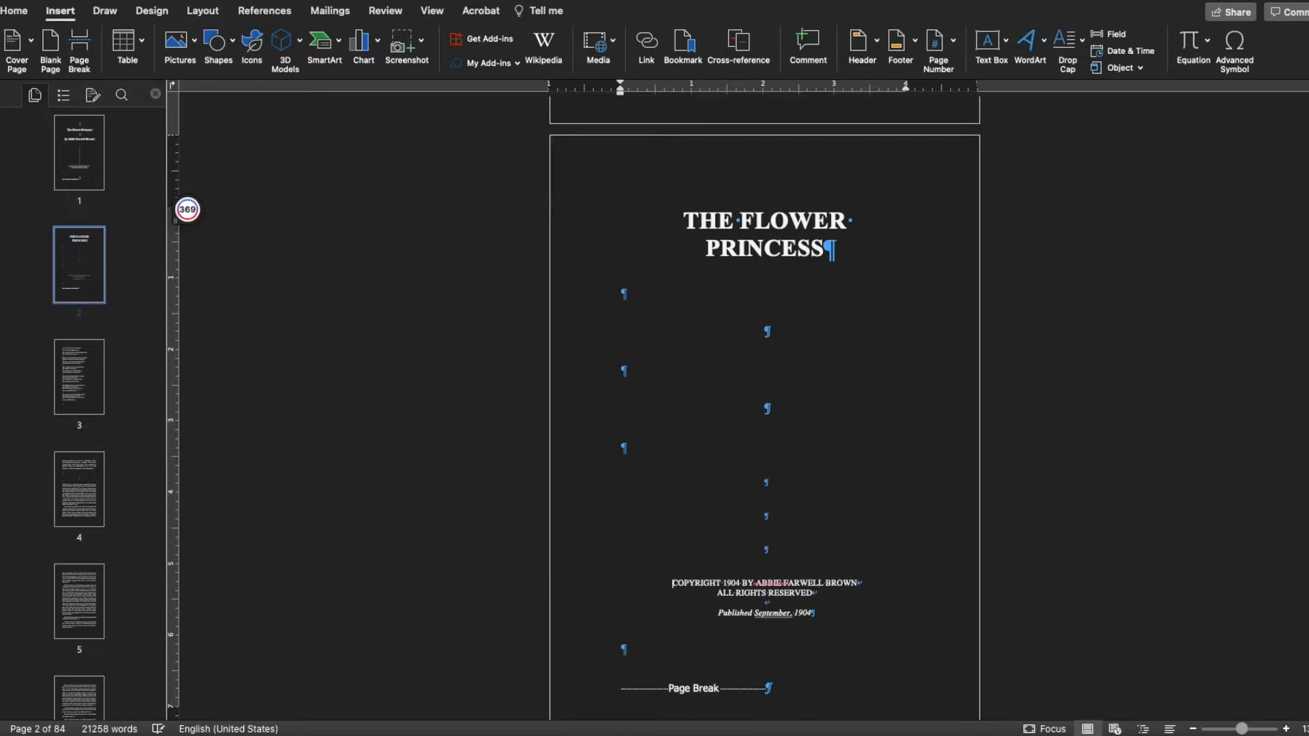
Delete the page break that sits alone on the page between the copyright notice and the poem.
scroll(893, 388, "down", 7)
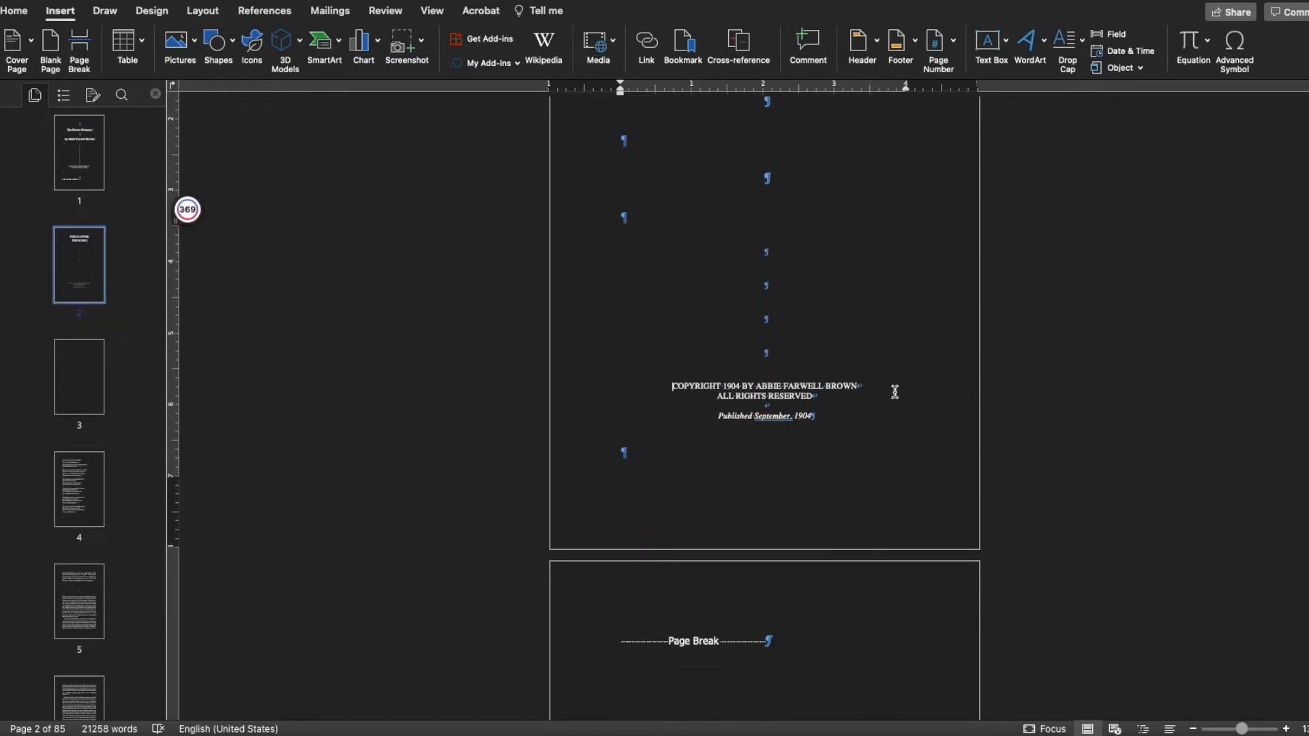
scroll(893, 390, "up", 9)
scroll(891, 389, "down", 8)
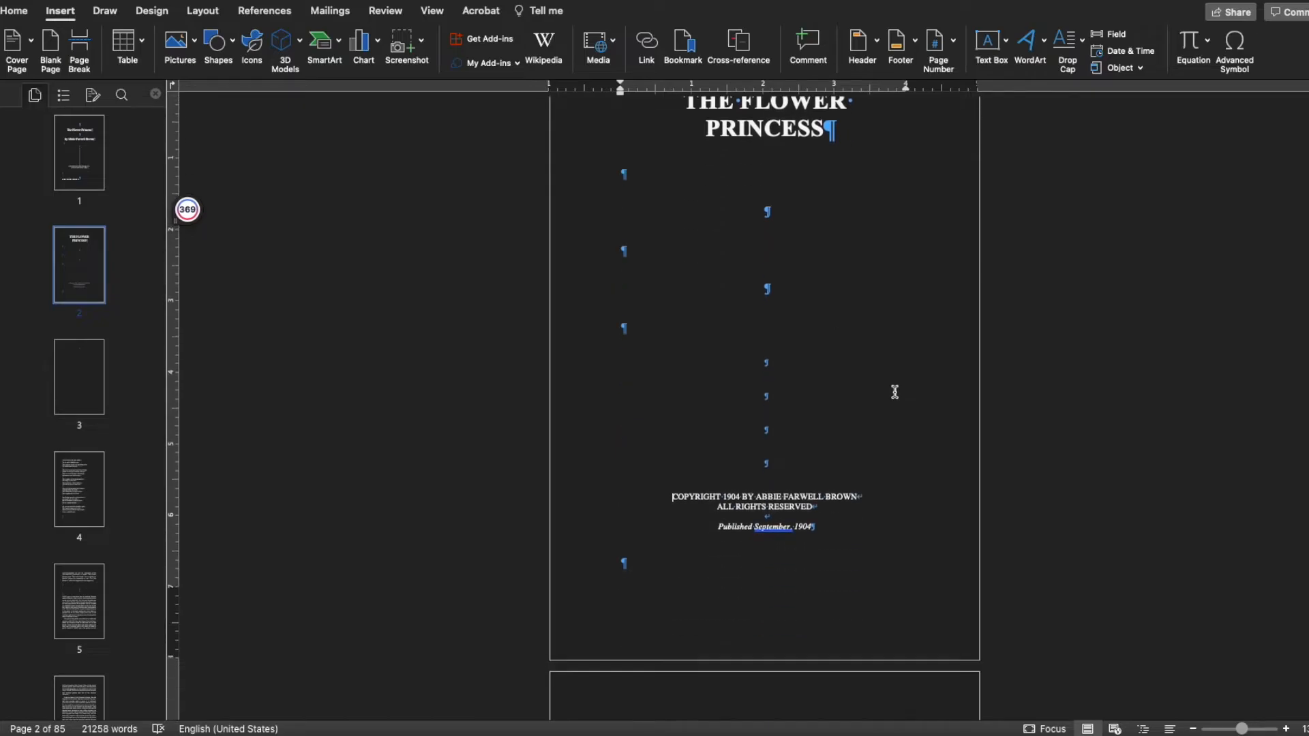
scroll(825, 311, "down", 8)
left_click(841, 365)
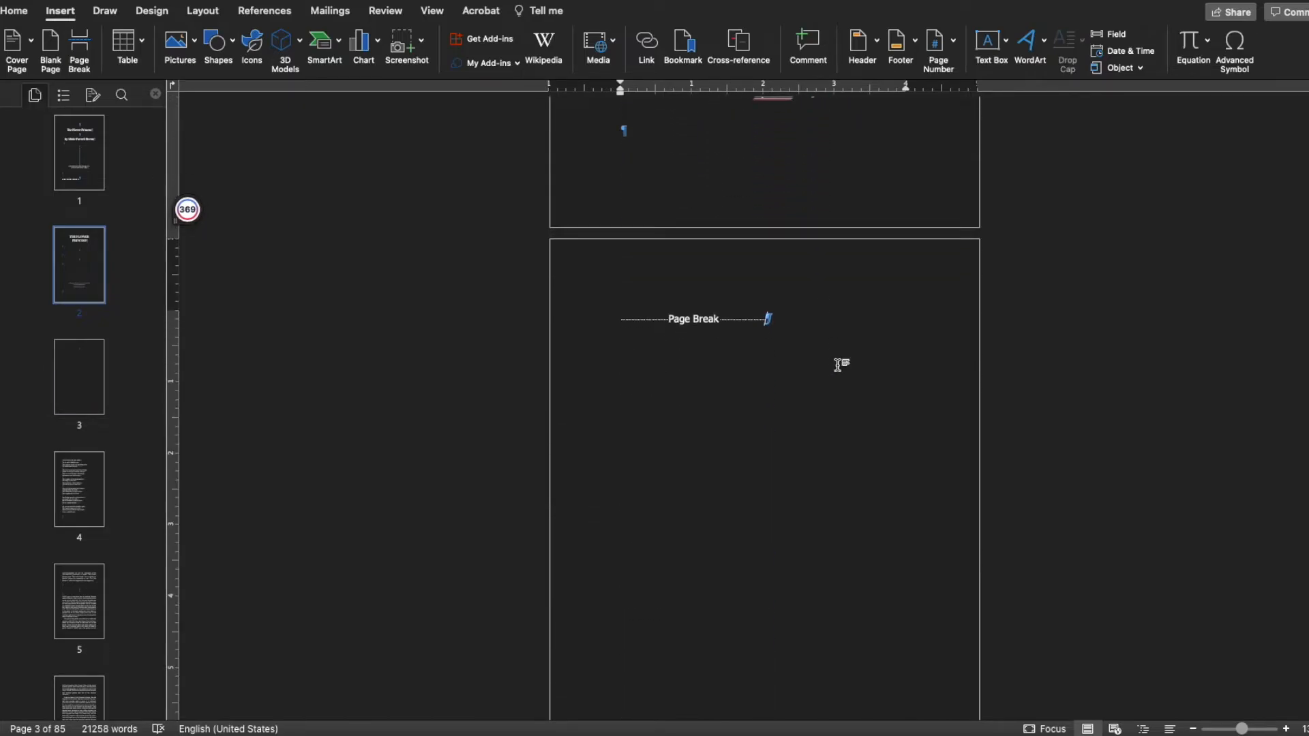
key("BackSpace")
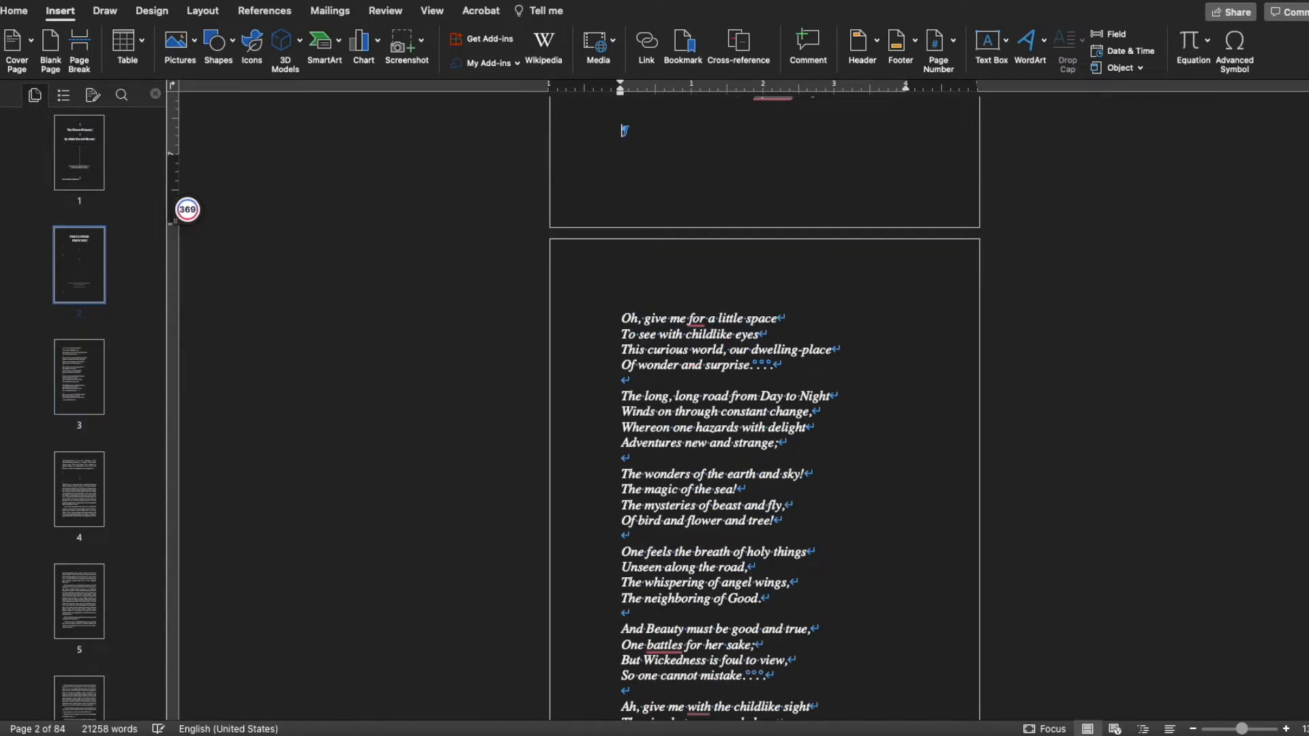
Insert a page break below the "Published September, 1904" line and remove the empty paragraph above the poem.
scroll(859, 256, "up", 9)
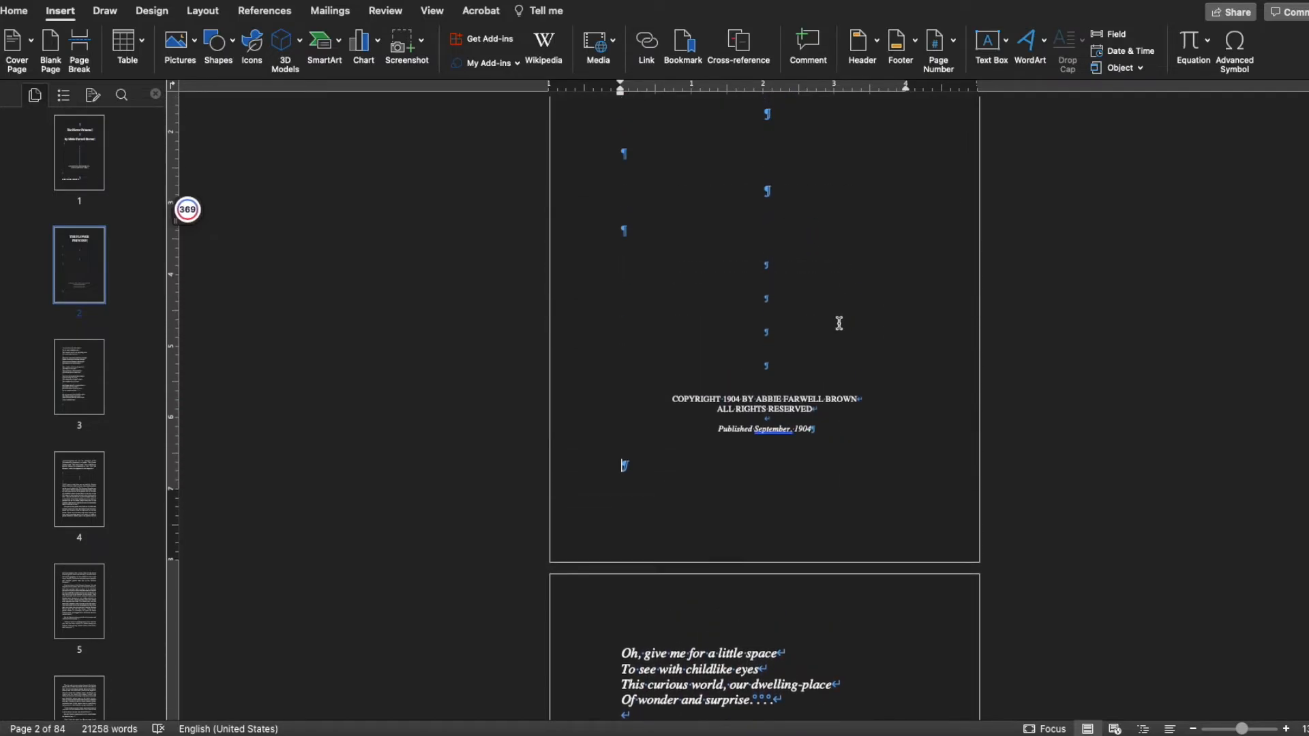
scroll(852, 463, "down", 1)
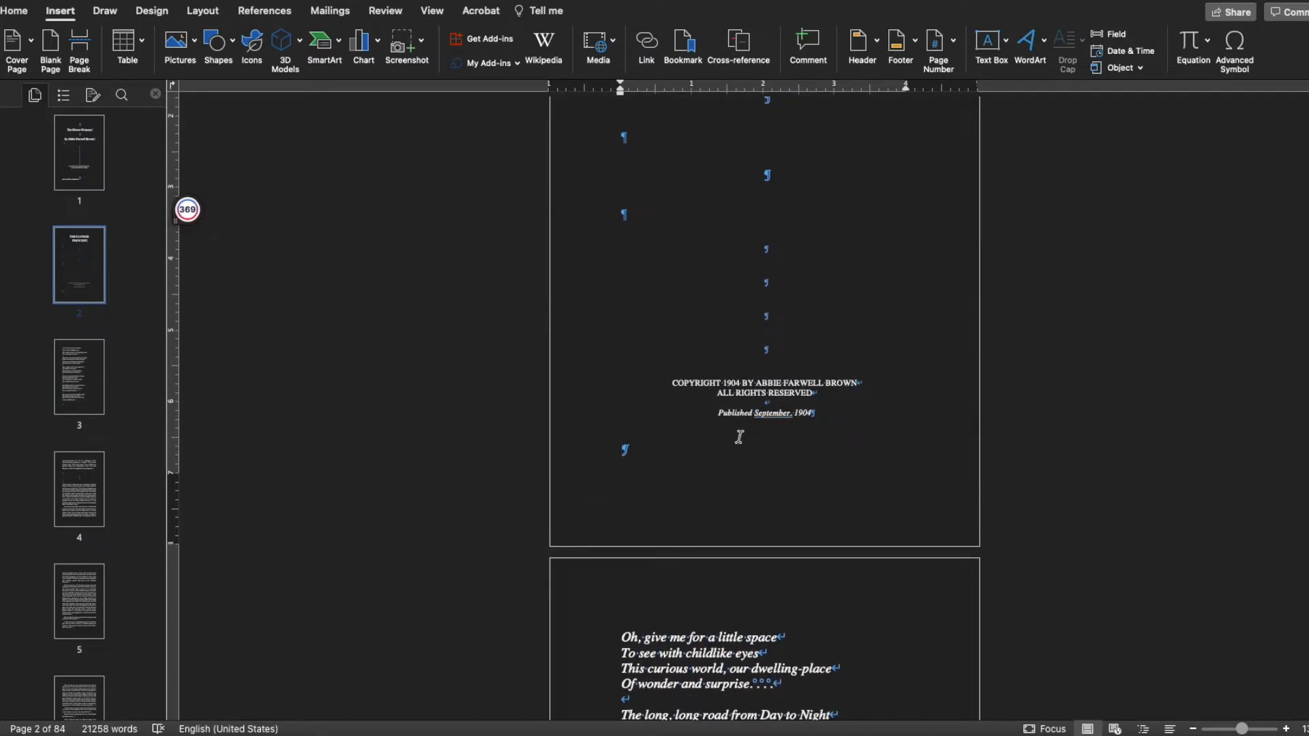
left_click(80, 48)
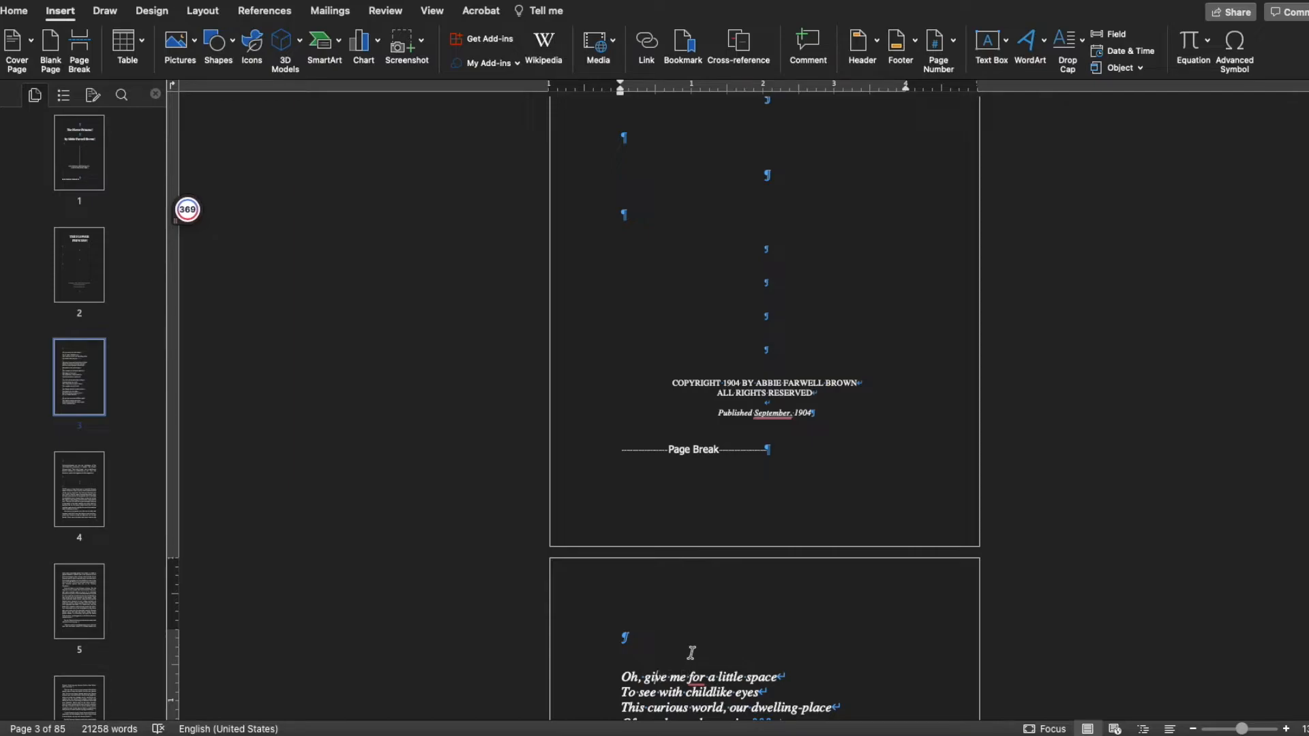
key("BackSpace")
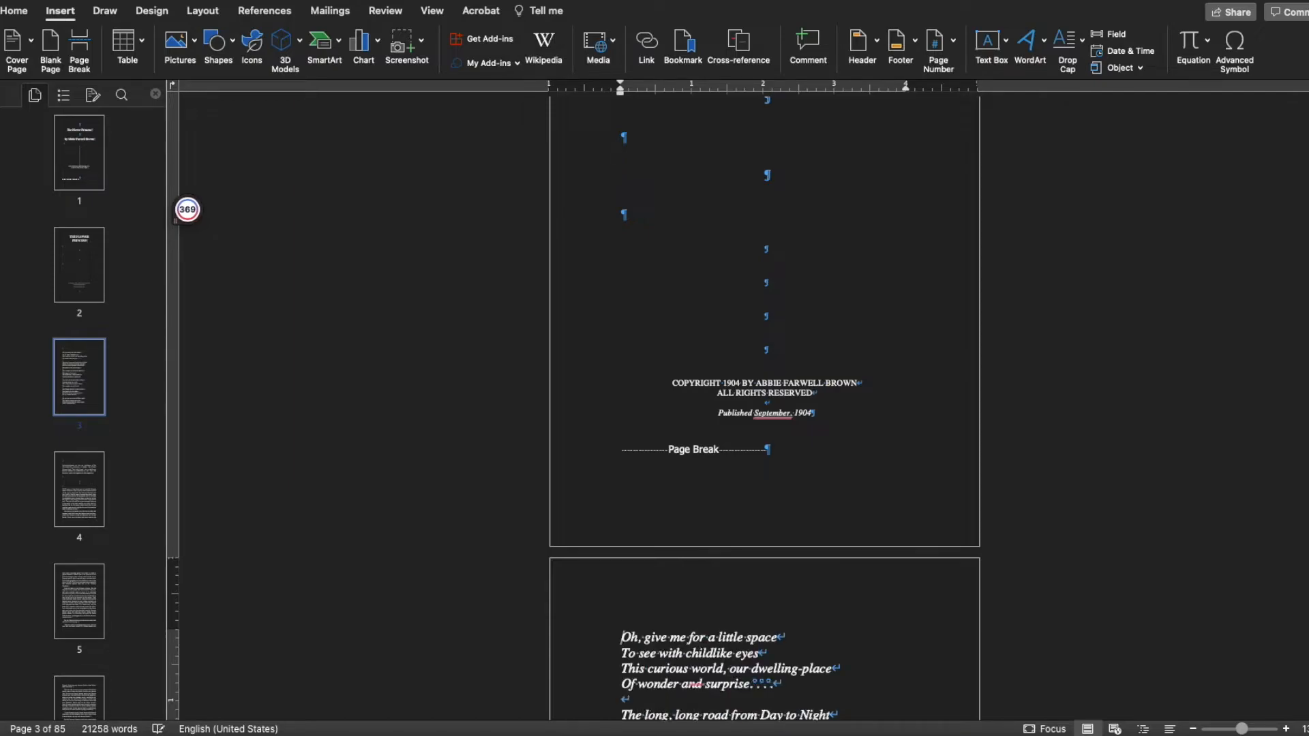
left_click(872, 606)
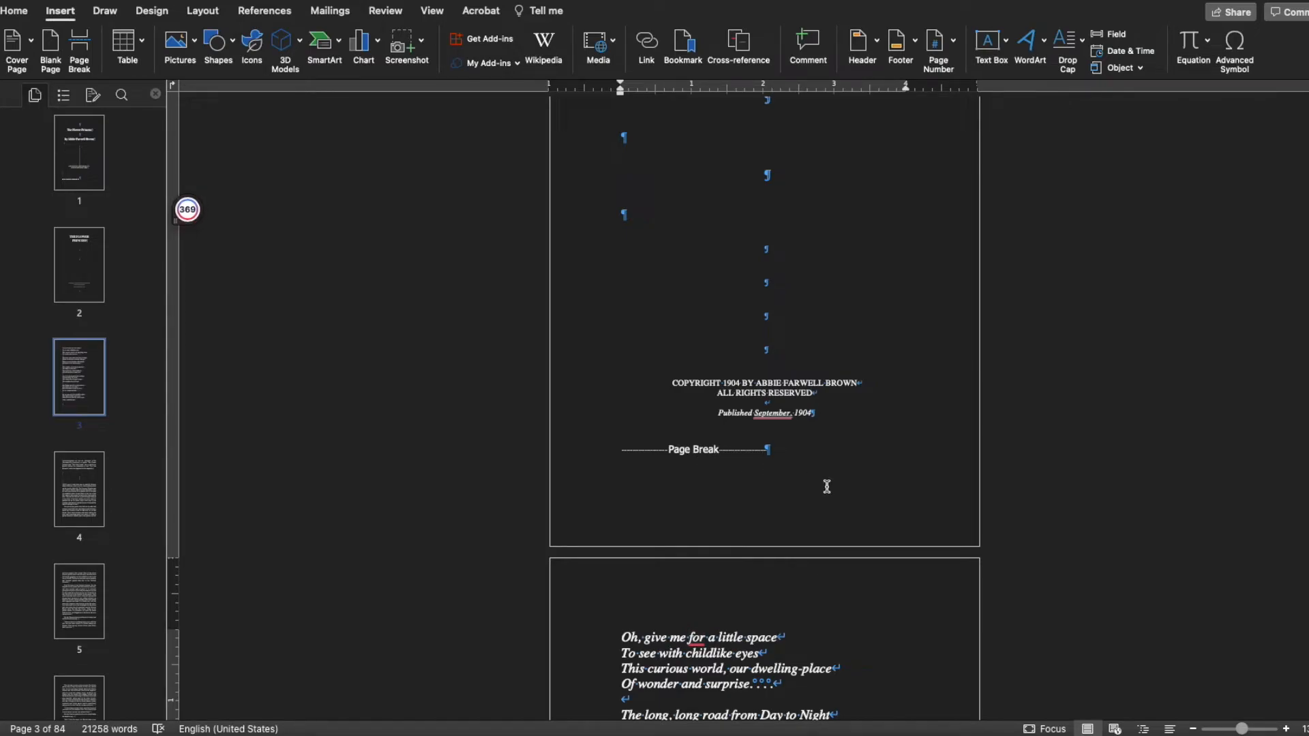
scroll(827, 486, "up", 5)
scroll(849, 486, "down", 1)
scroll(886, 501, "down", 3)
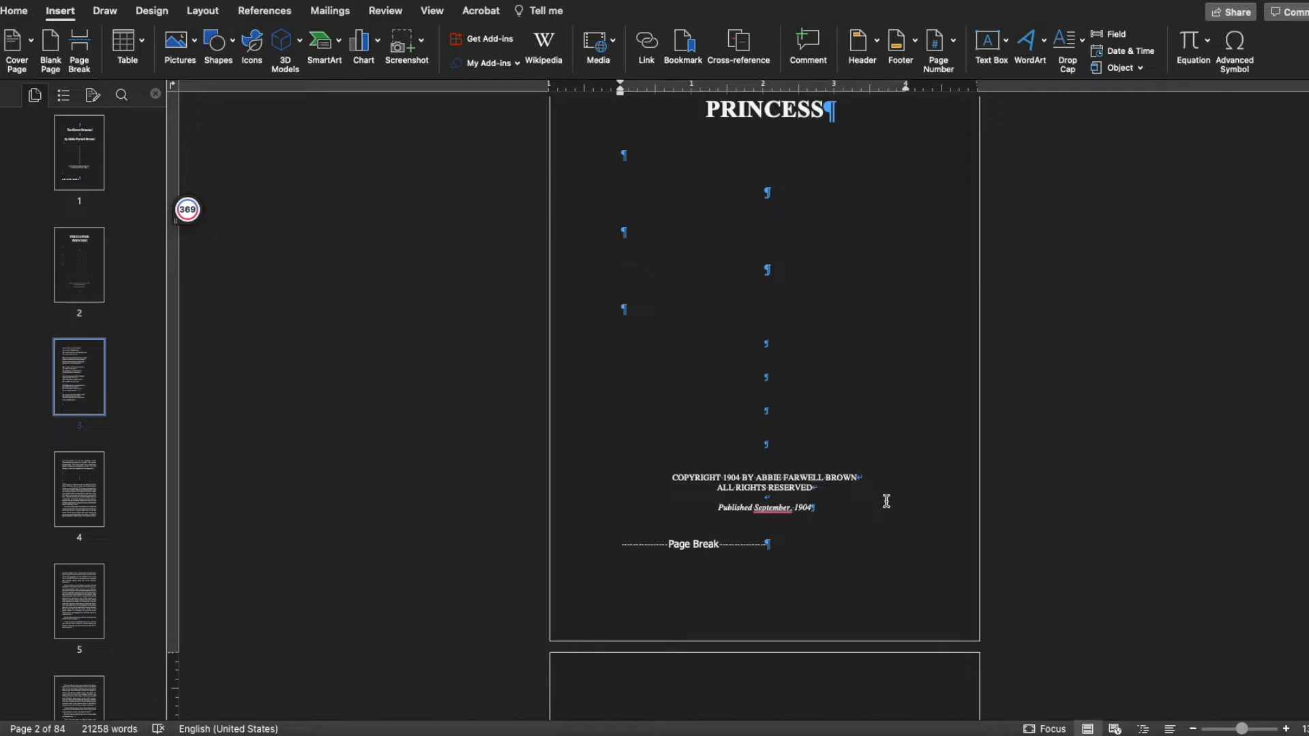
scroll(879, 519, "up", 2)
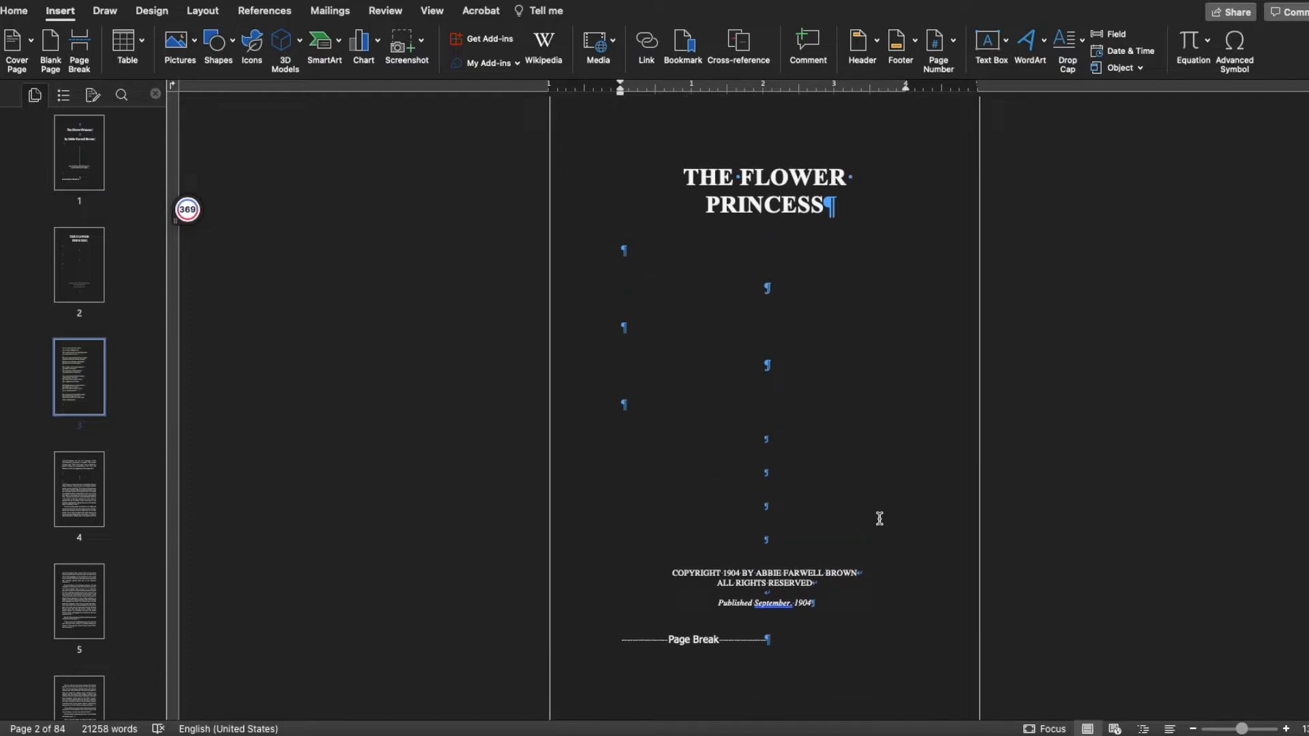
scroll(880, 519, "down", 3)
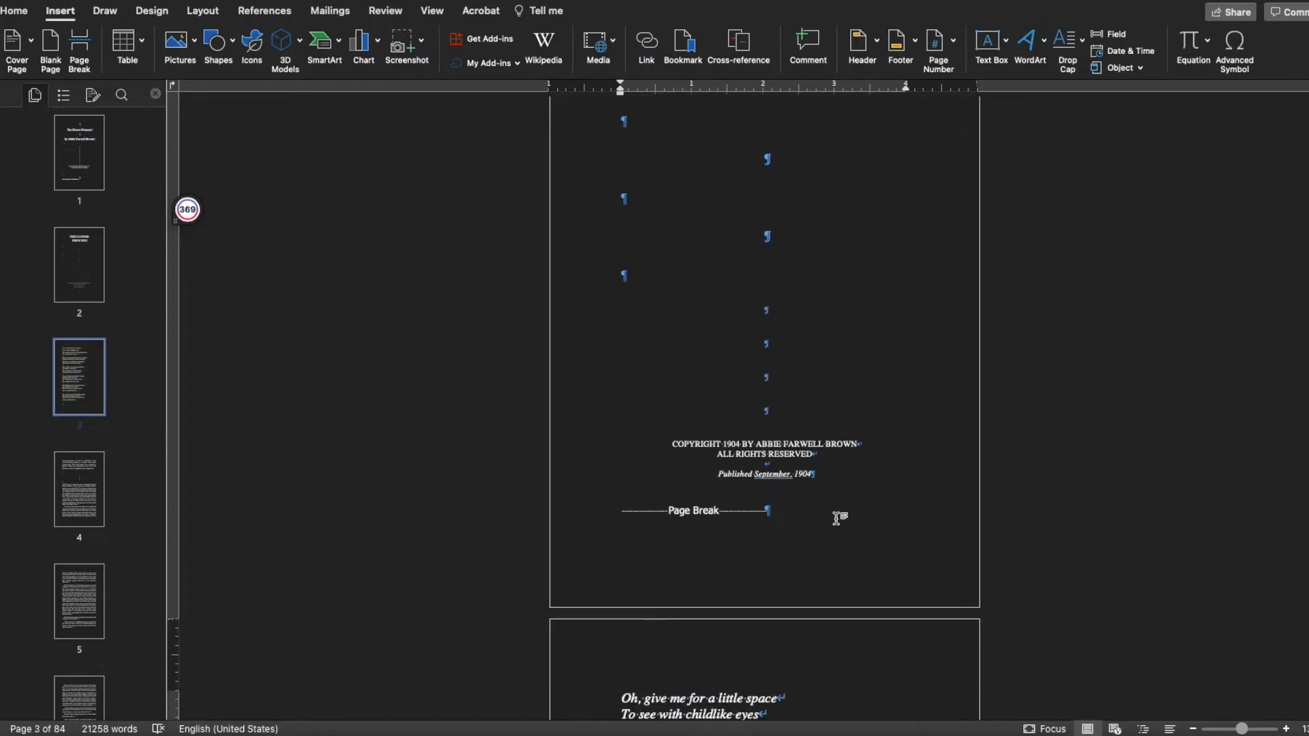
scroll(864, 512, "down", 3)
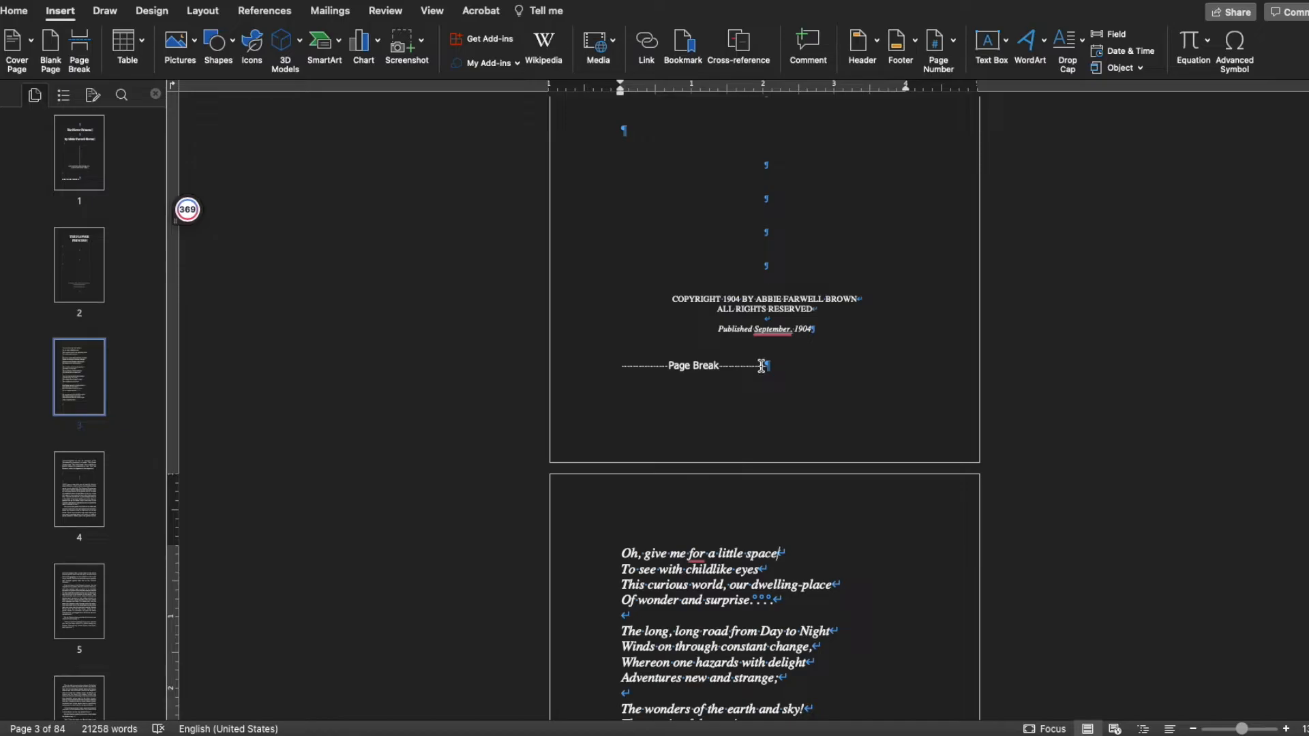
Insert a page break between the acknowledgments and the story opening "ONCE upon a time there was a beautiful Princess".
scroll(872, 570, "down", 15)
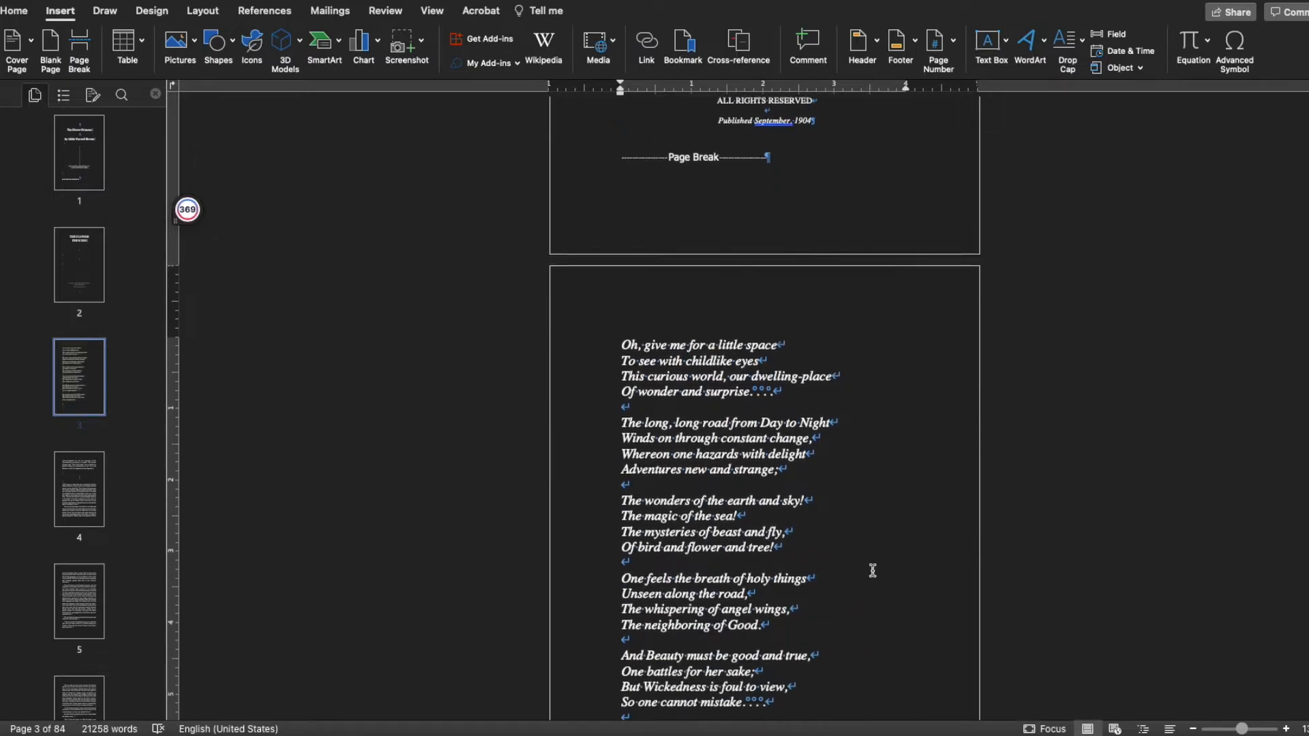
scroll(872, 567, "down", 3)
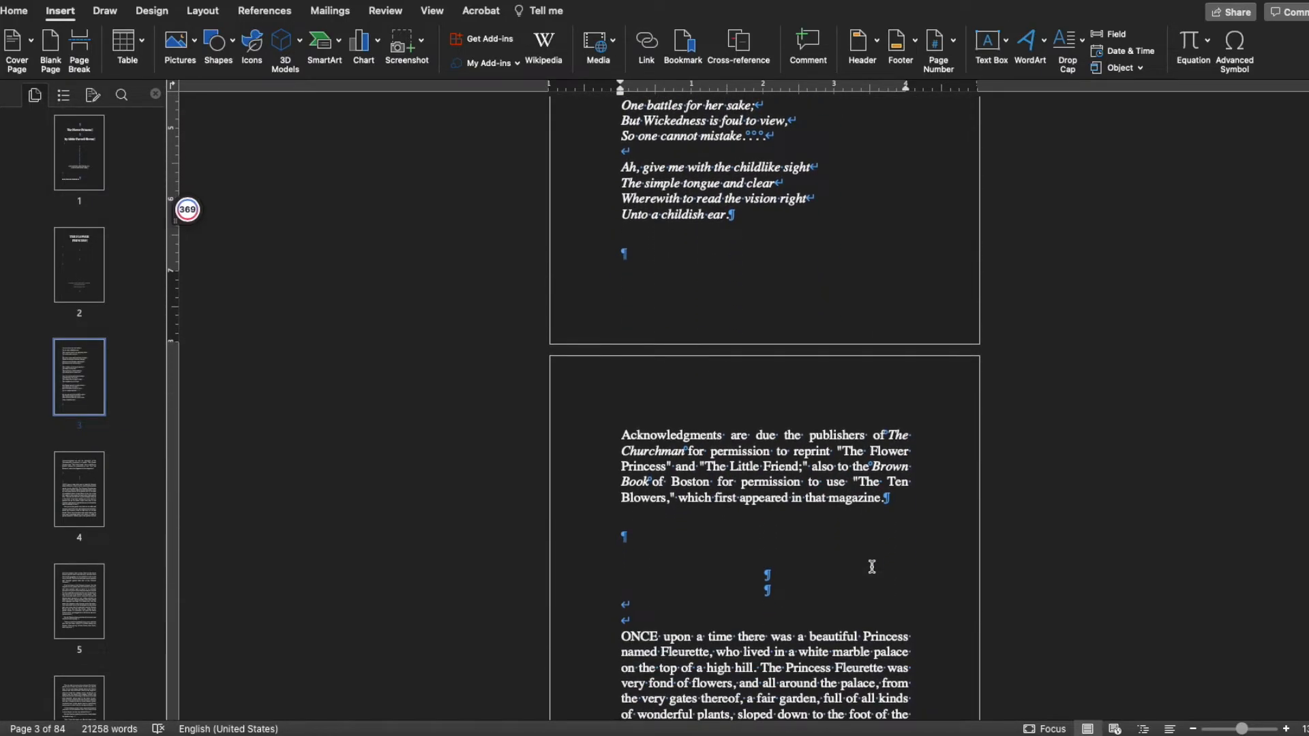
scroll(872, 566, "up", 2)
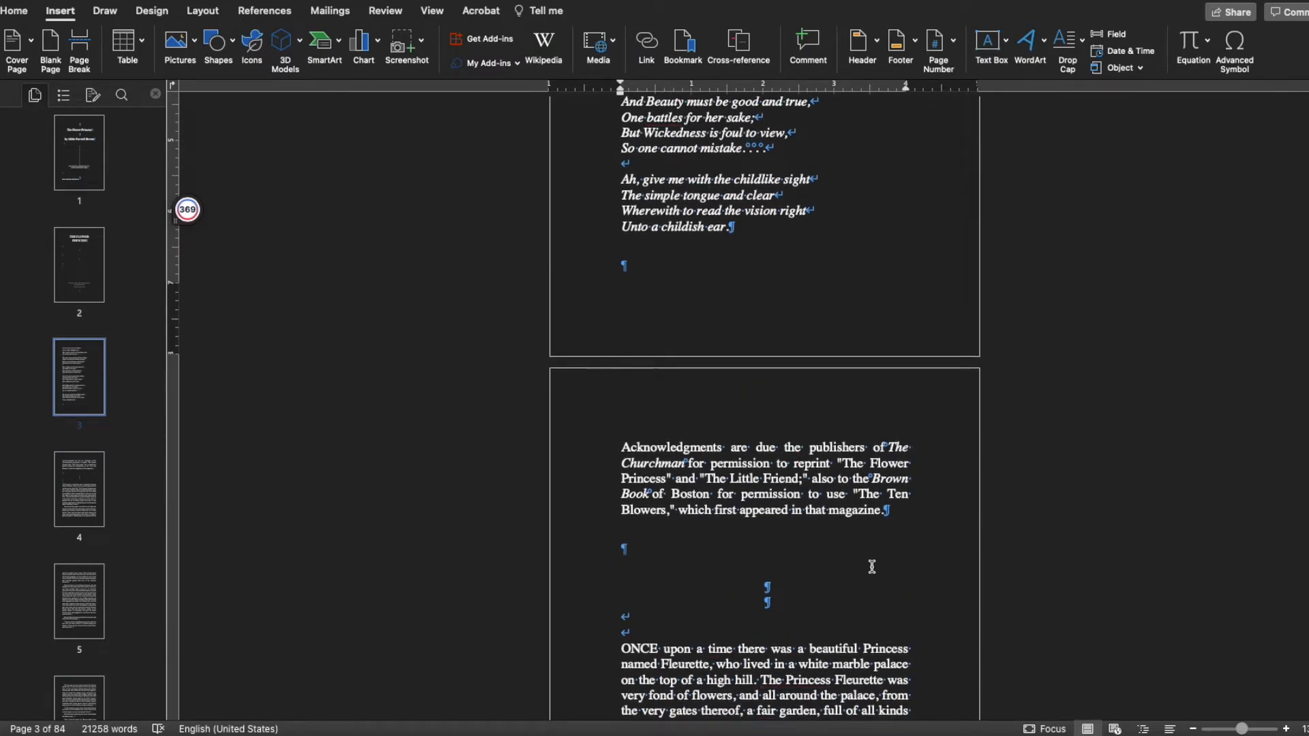
scroll(872, 566, "up", 1)
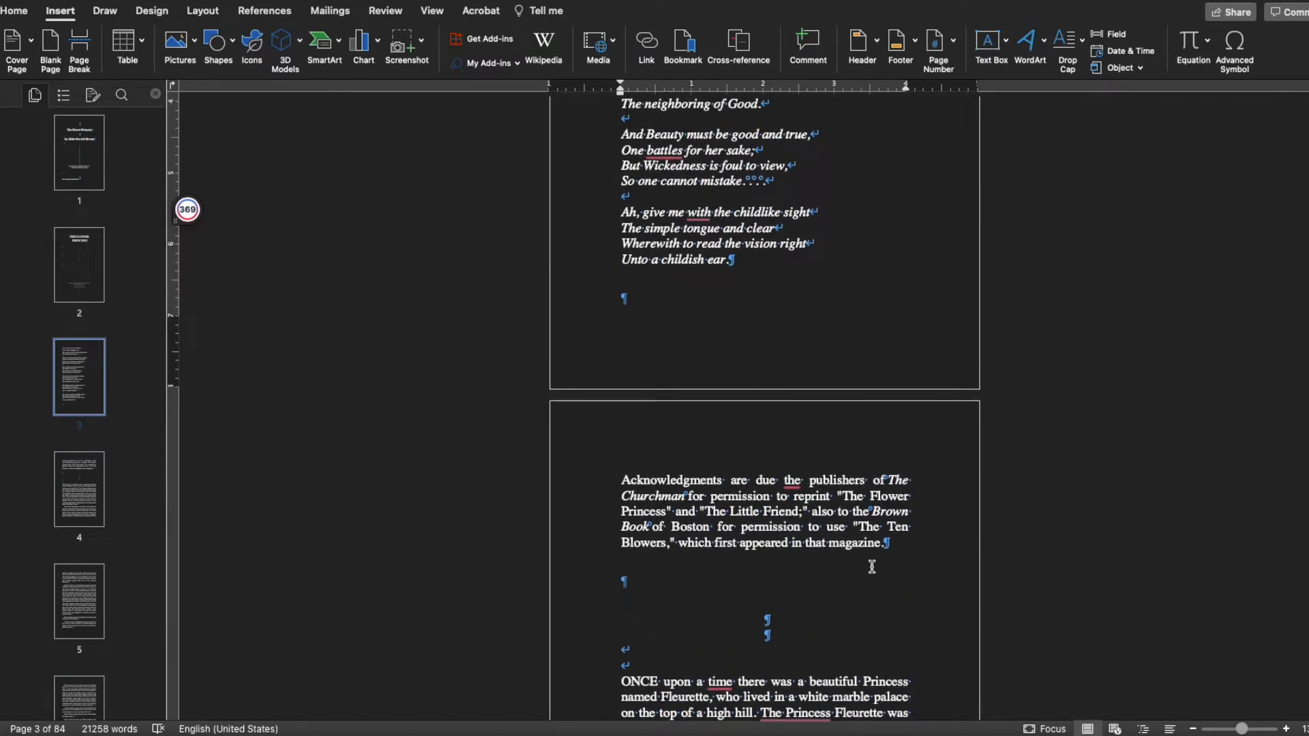
scroll(872, 567, "down", 3)
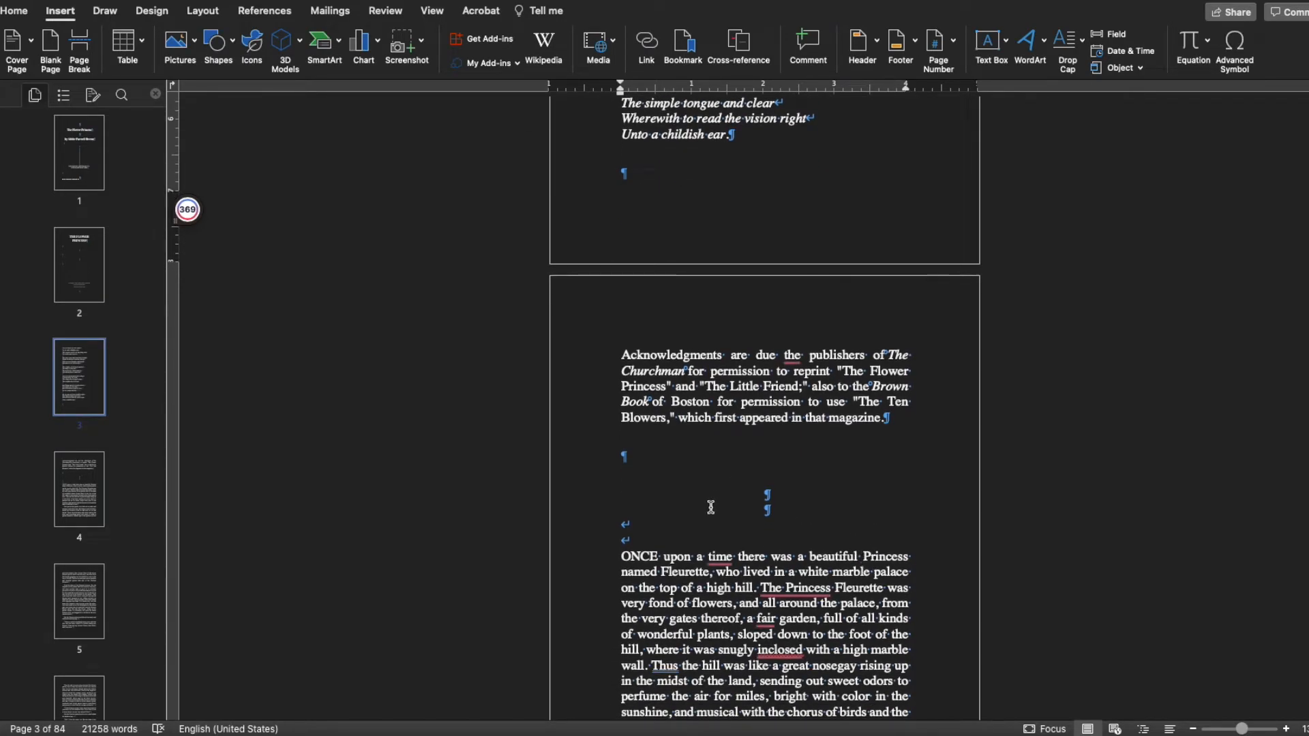
left_click(621, 555)
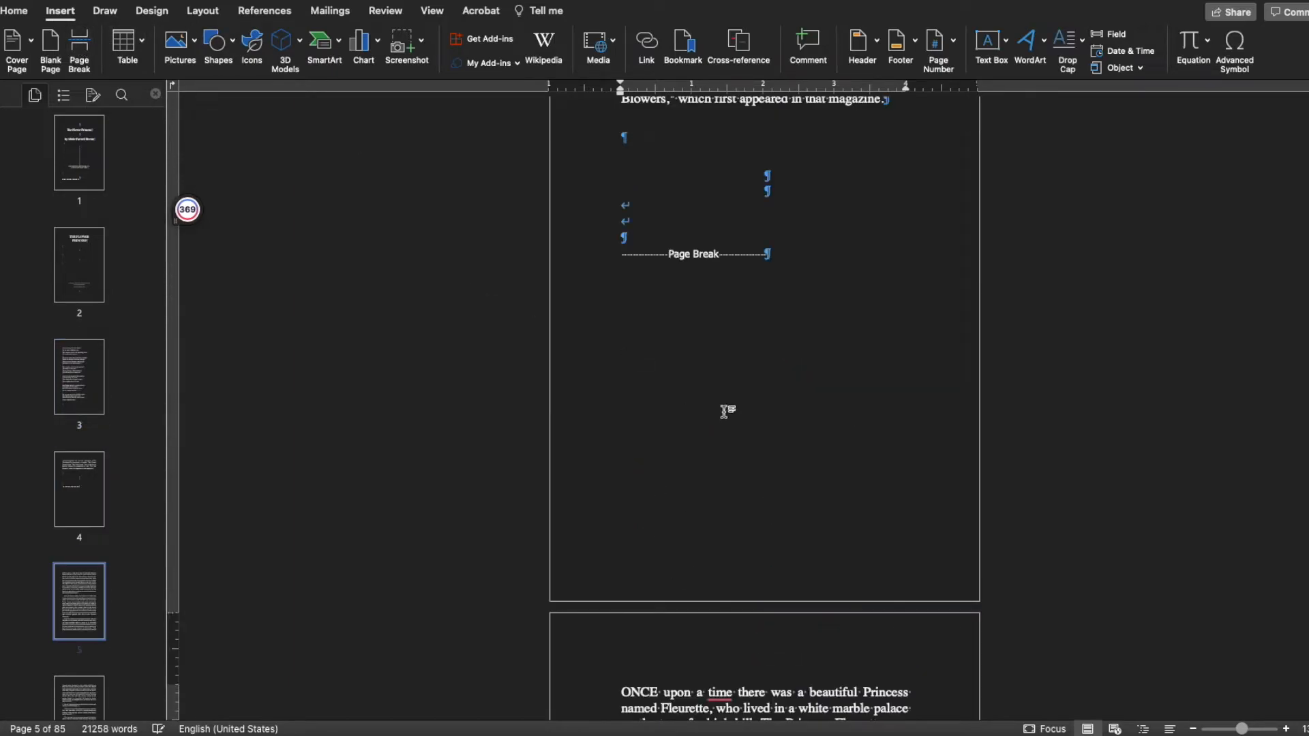
Apply the Heading 2 style to the chapter number II and center it.
scroll(754, 413, "down", 10)
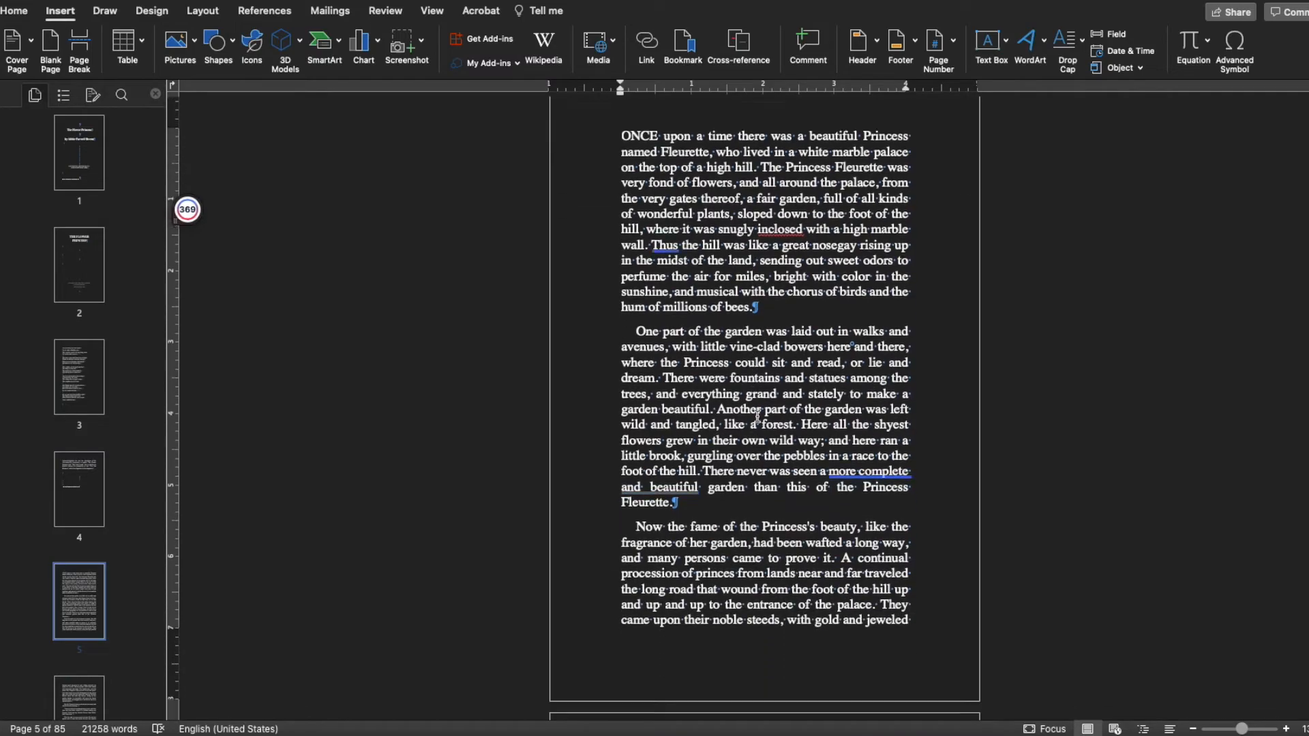
scroll(754, 414, "down", 8)
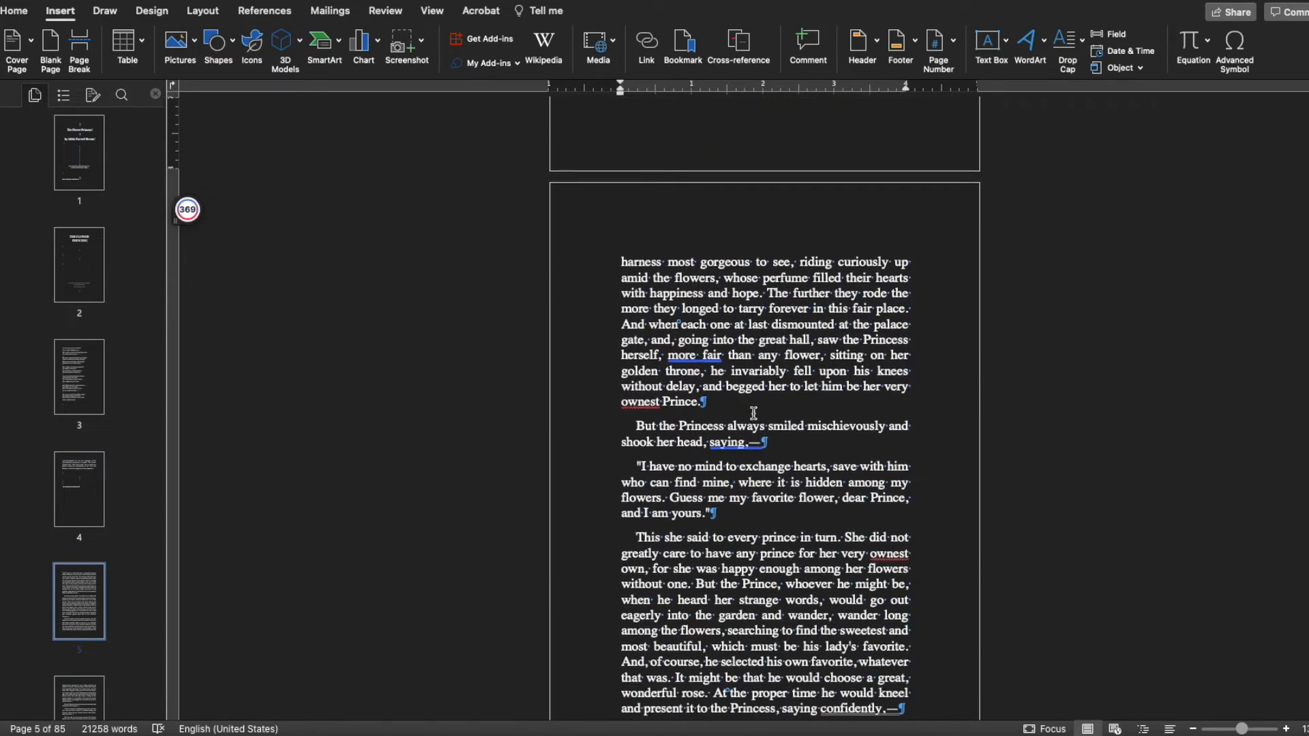
scroll(754, 413, "down", 7)
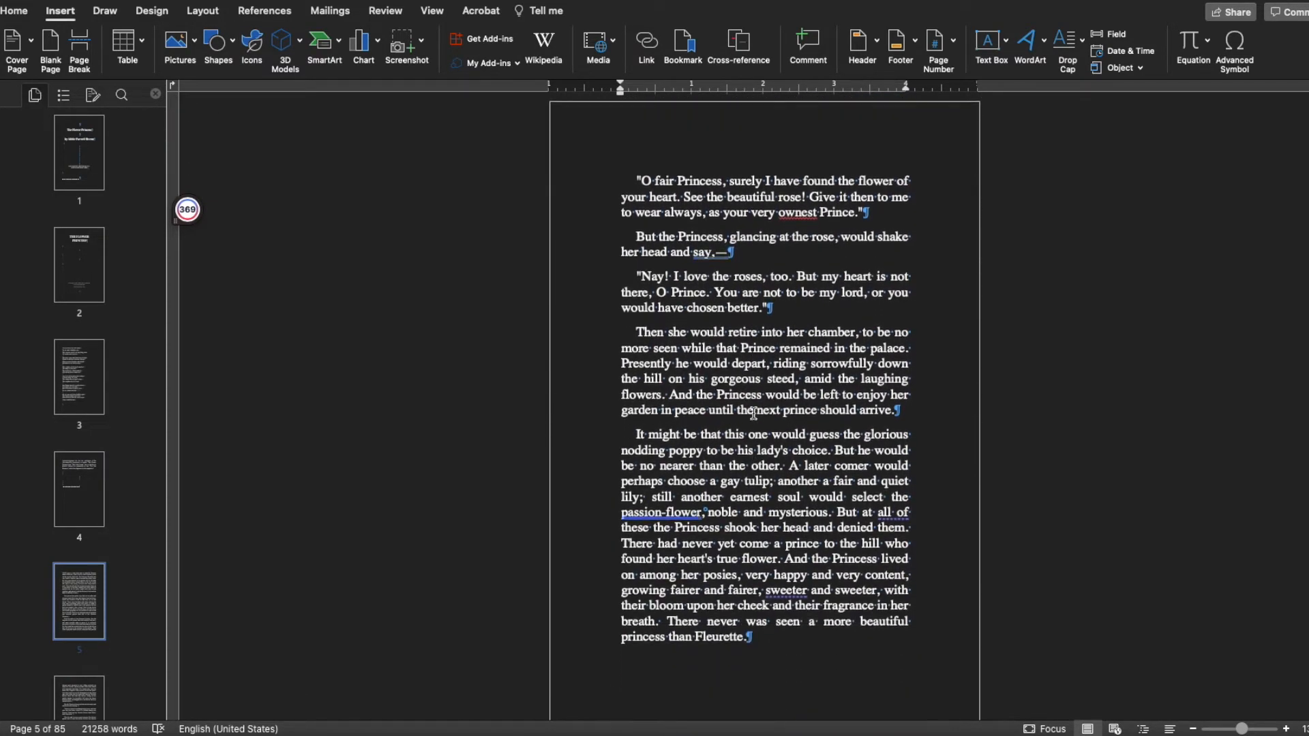
scroll(754, 413, "down", 10)
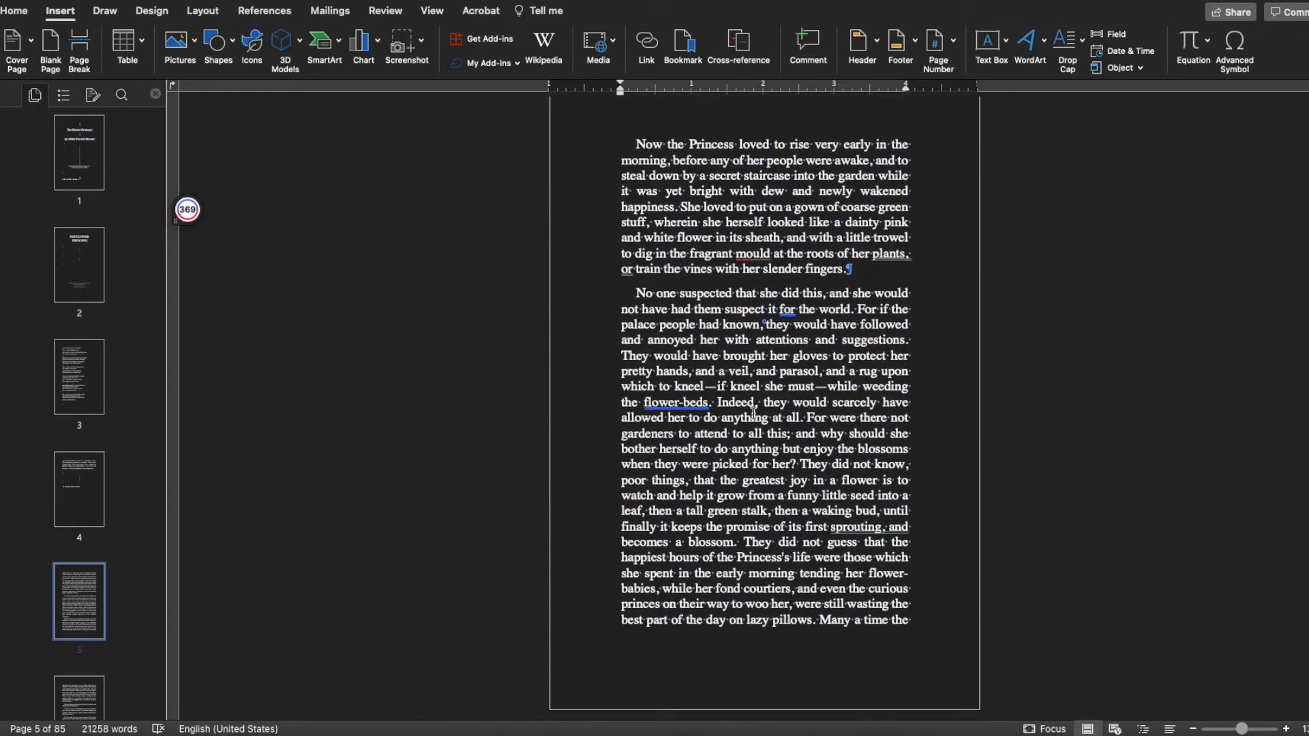
scroll(754, 413, "down", 10)
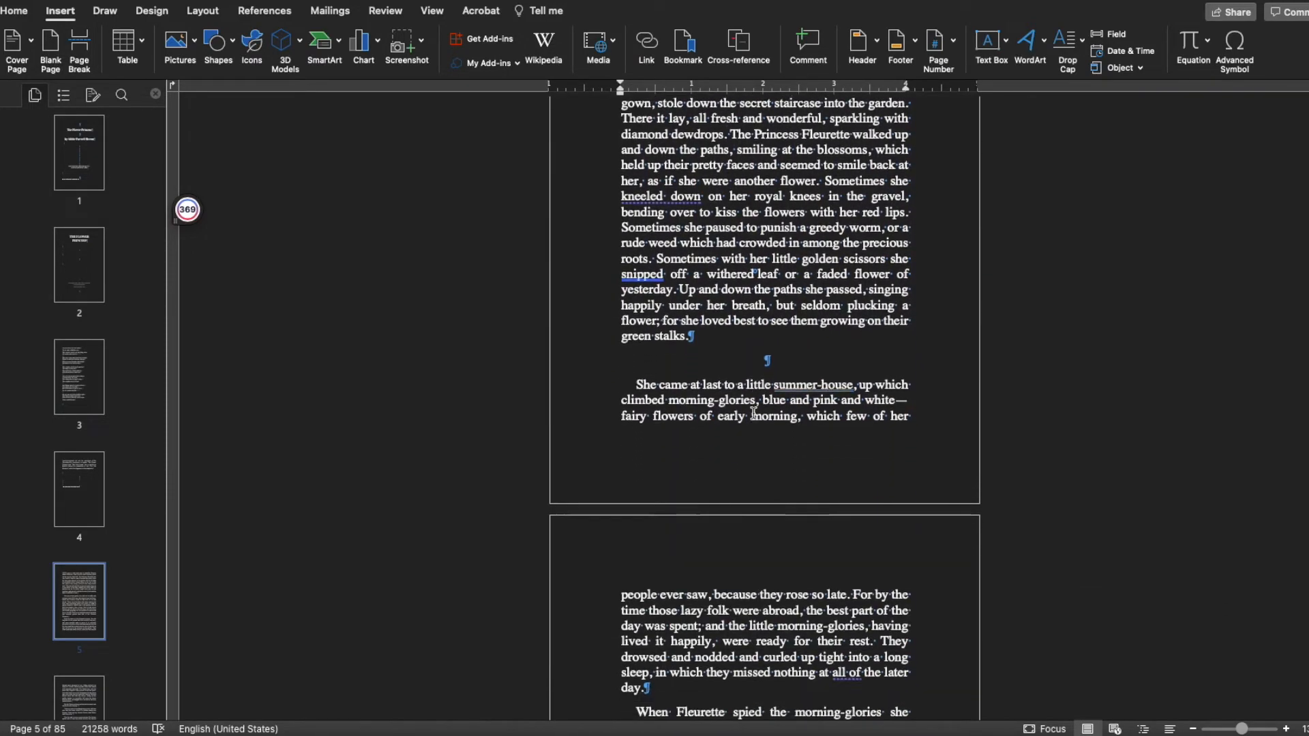
scroll(754, 413, "down", 10)
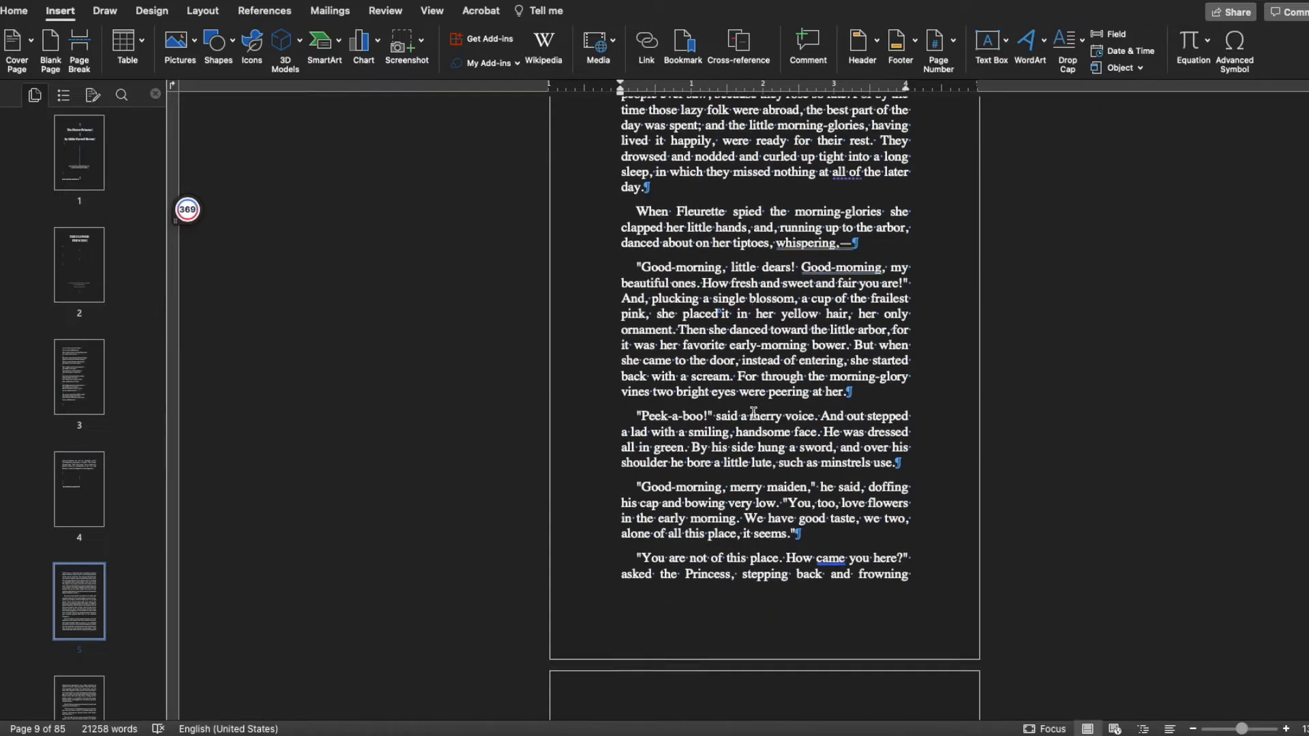
scroll(754, 413, "down", 10)
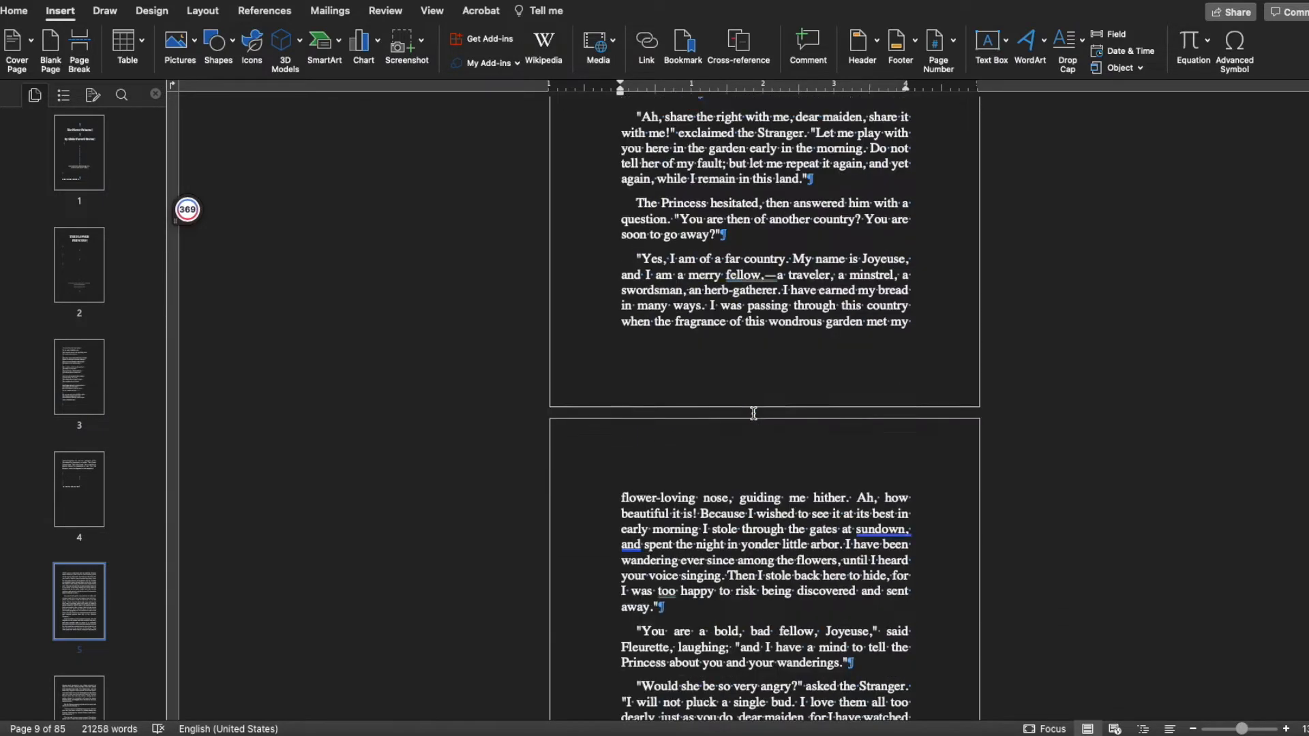
scroll(754, 413, "down", 10)
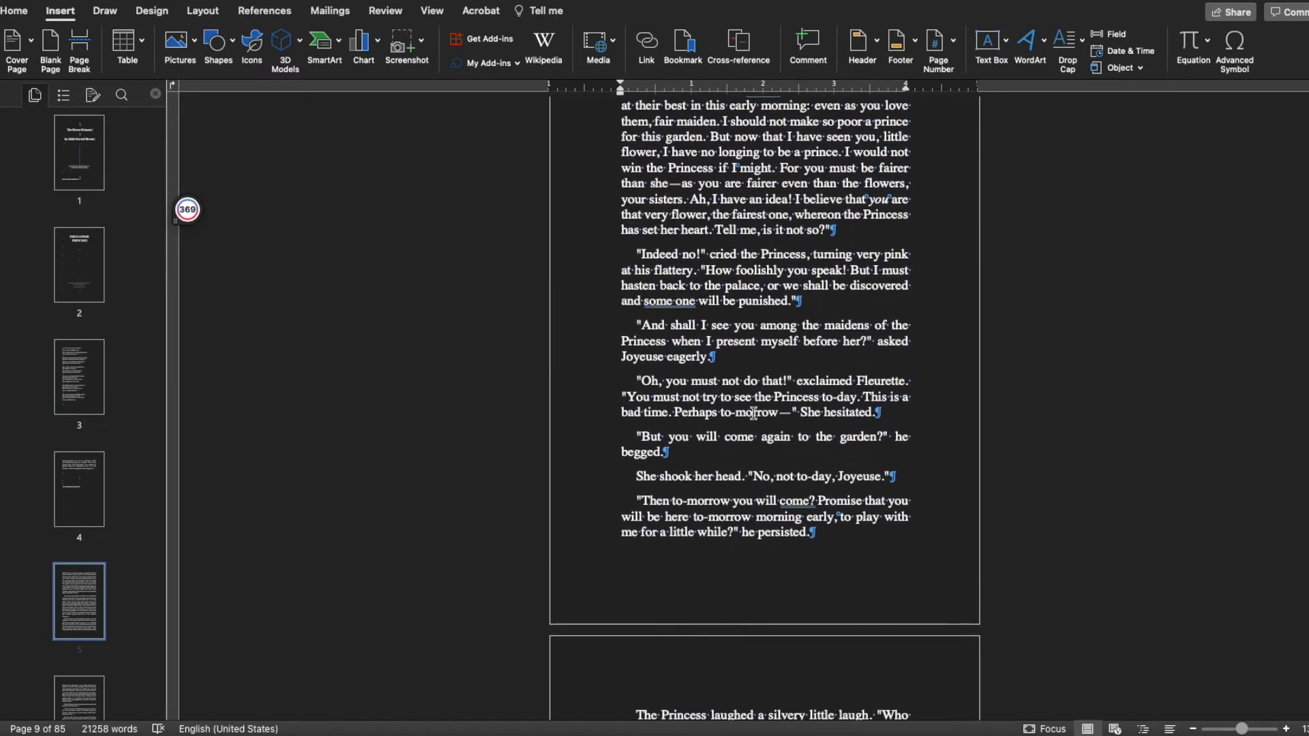
scroll(753, 414, "down", 4)
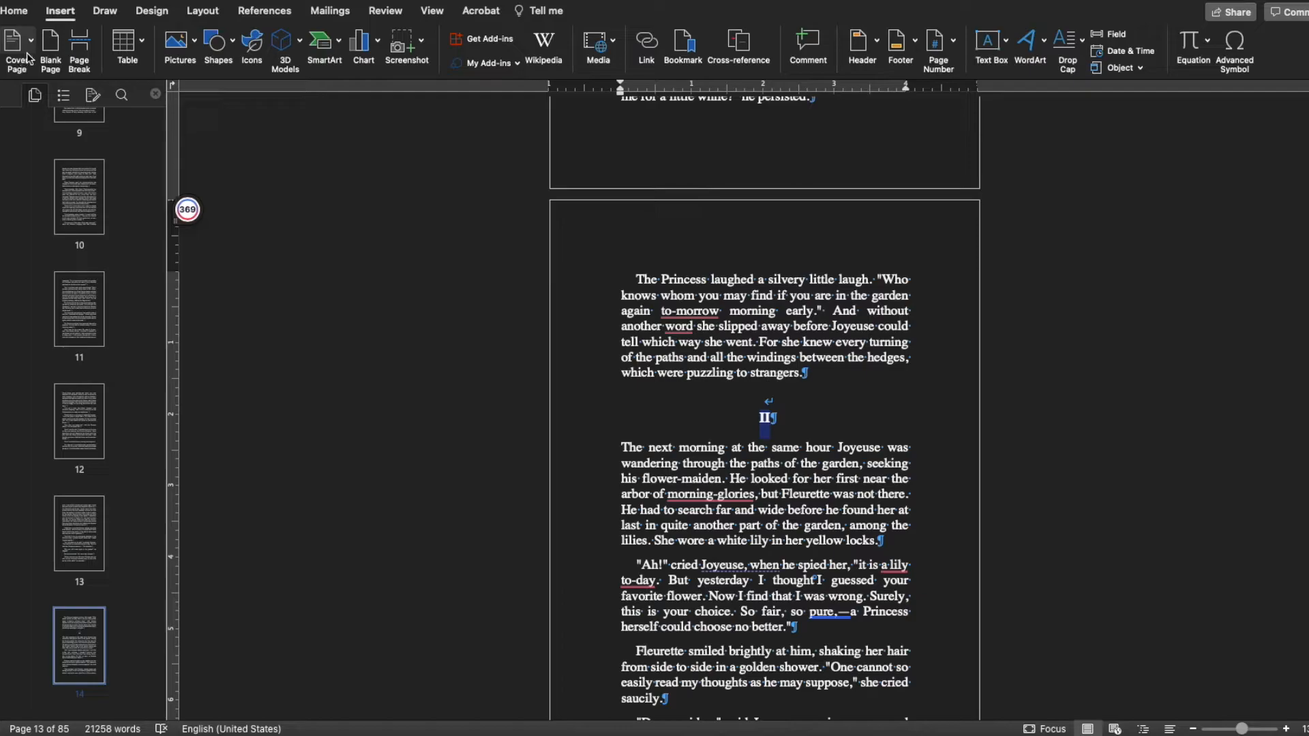
left_click(17, 11)
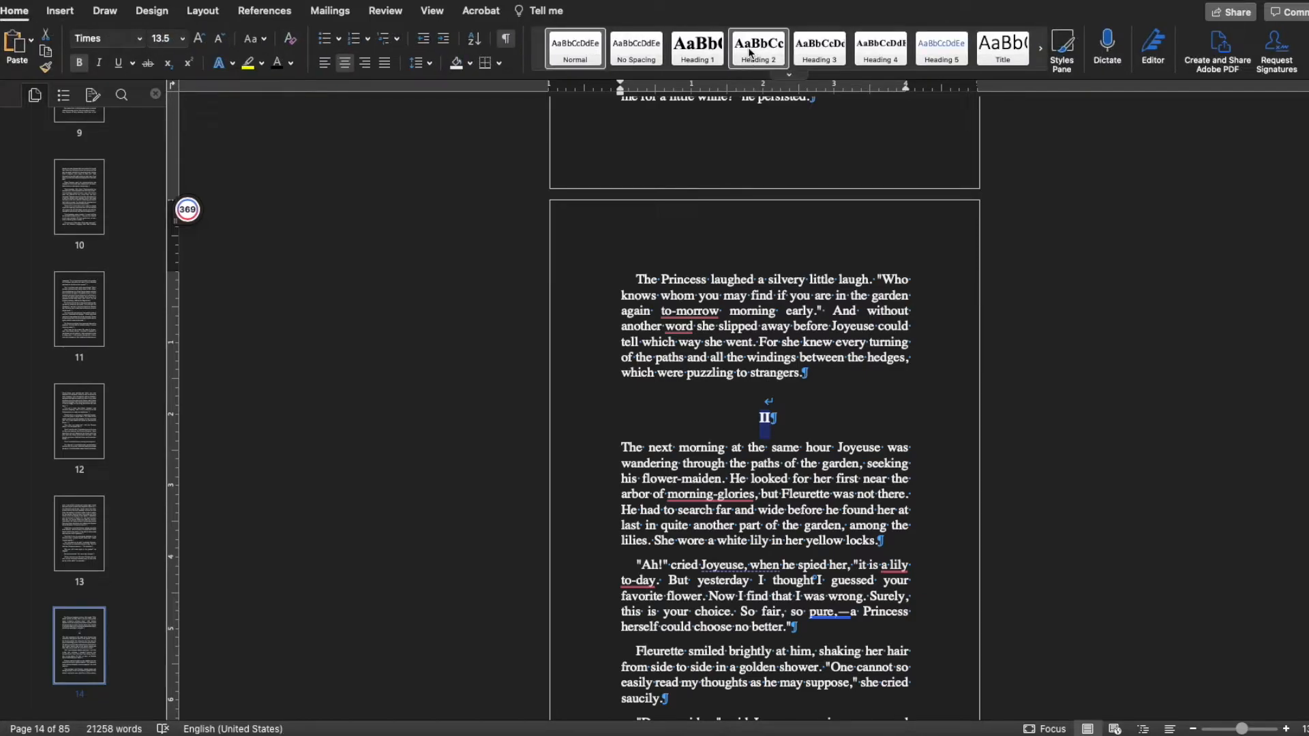
left_click(750, 53)
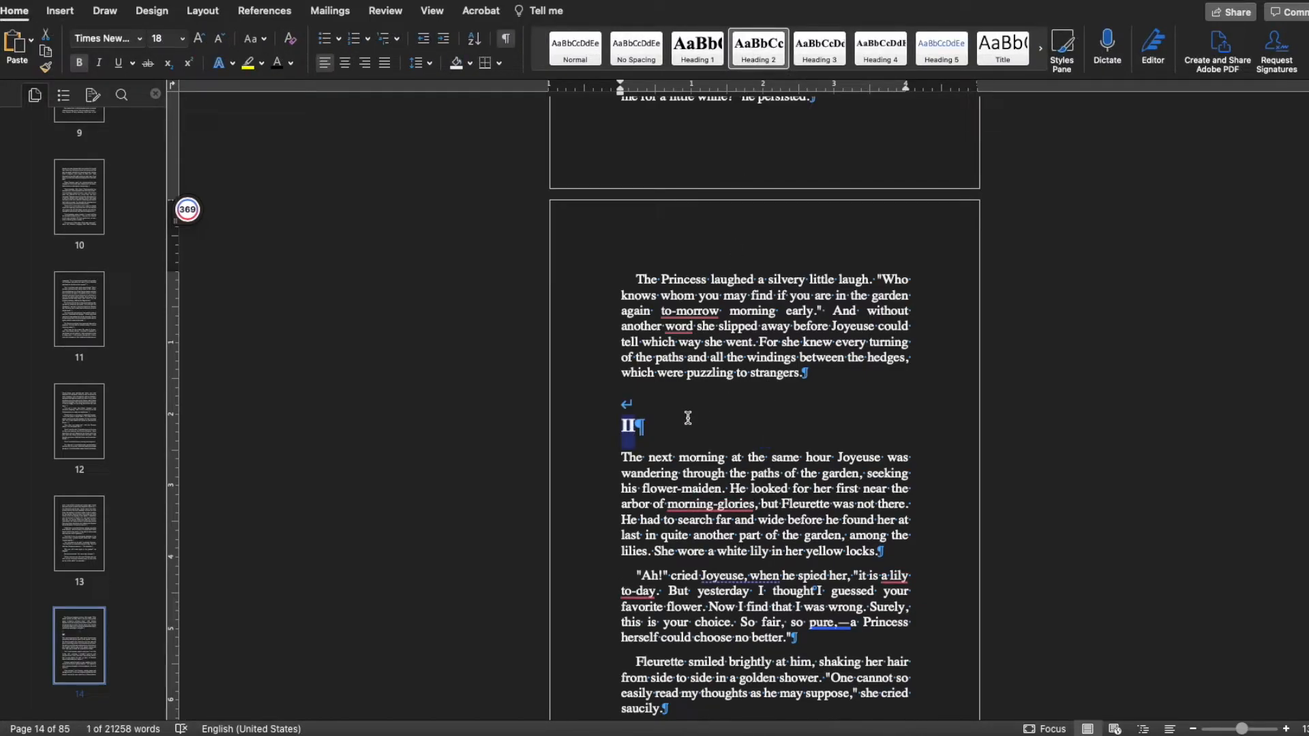
left_click(344, 67)
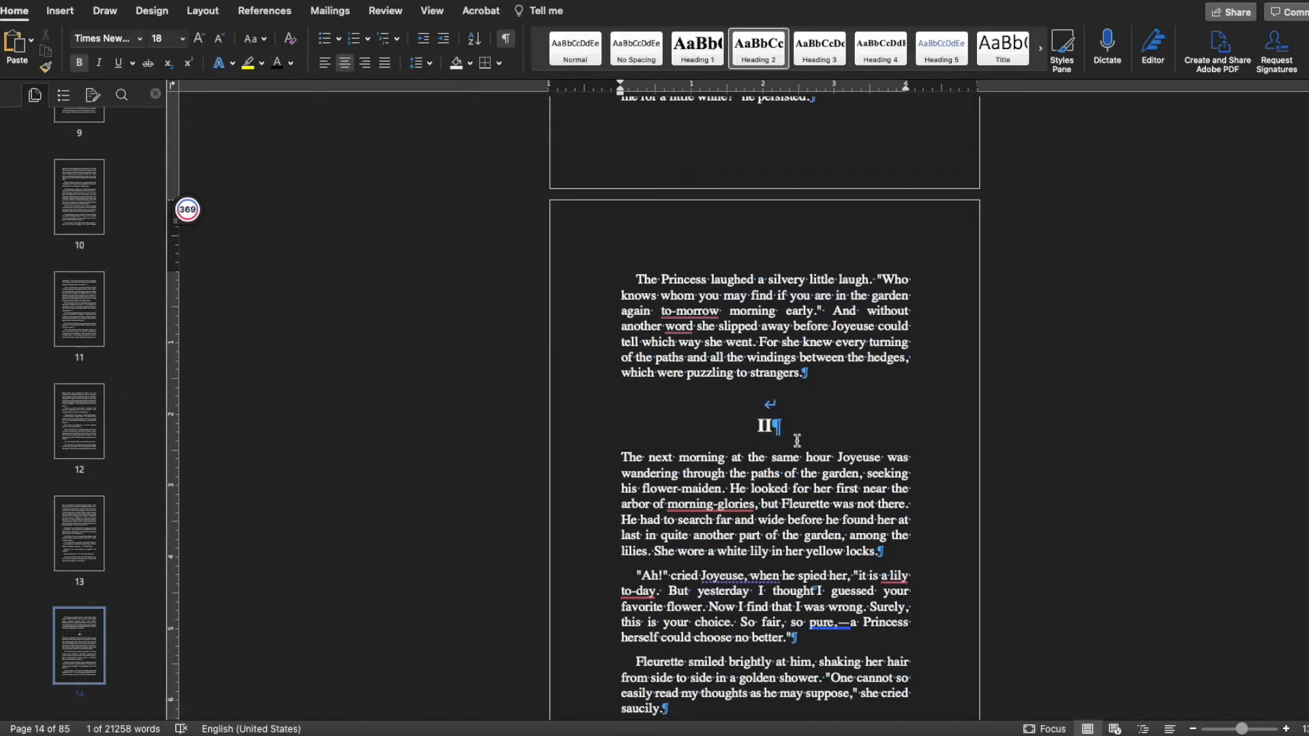
Insert a page break directly before the chapter number III so that the chapter starts on a new page.
scroll(797, 440, "down", 10)
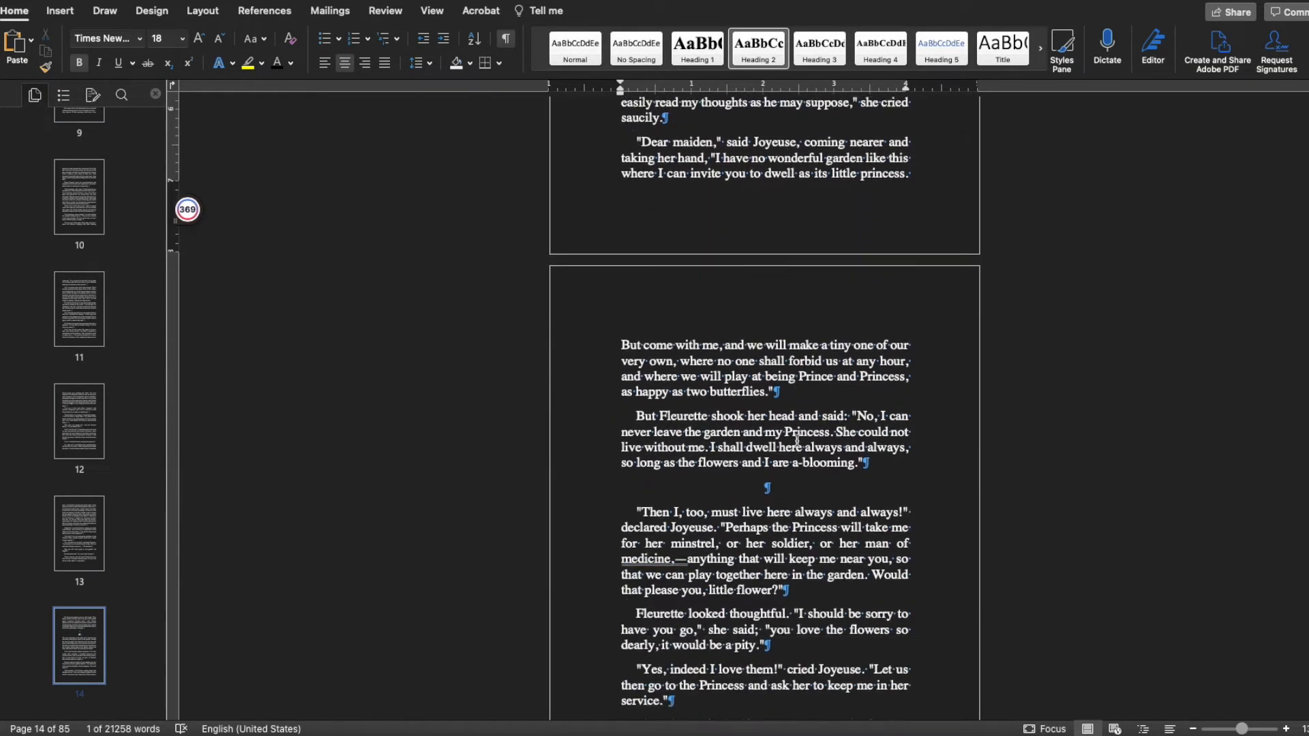
scroll(797, 441, "down", 12)
scroll(797, 441, "down", 12)
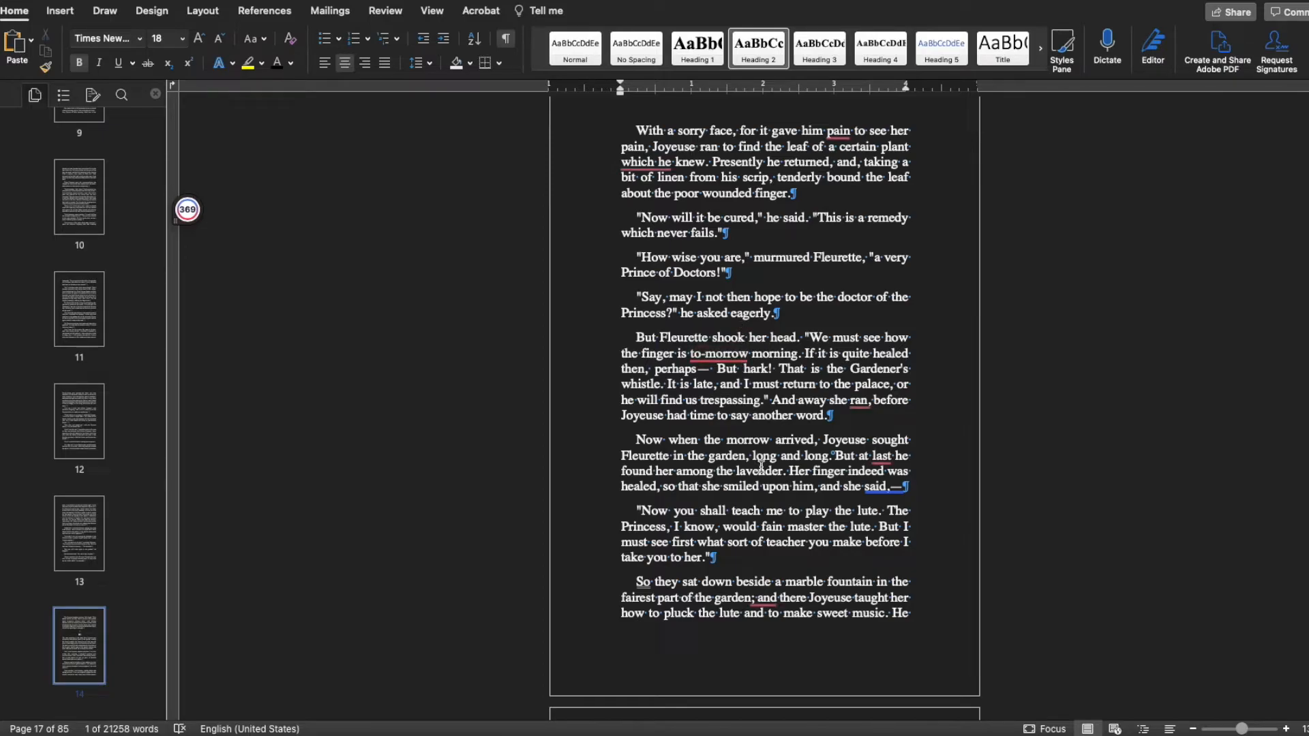
scroll(761, 466, "down", 9)
scroll(760, 466, "down", 11)
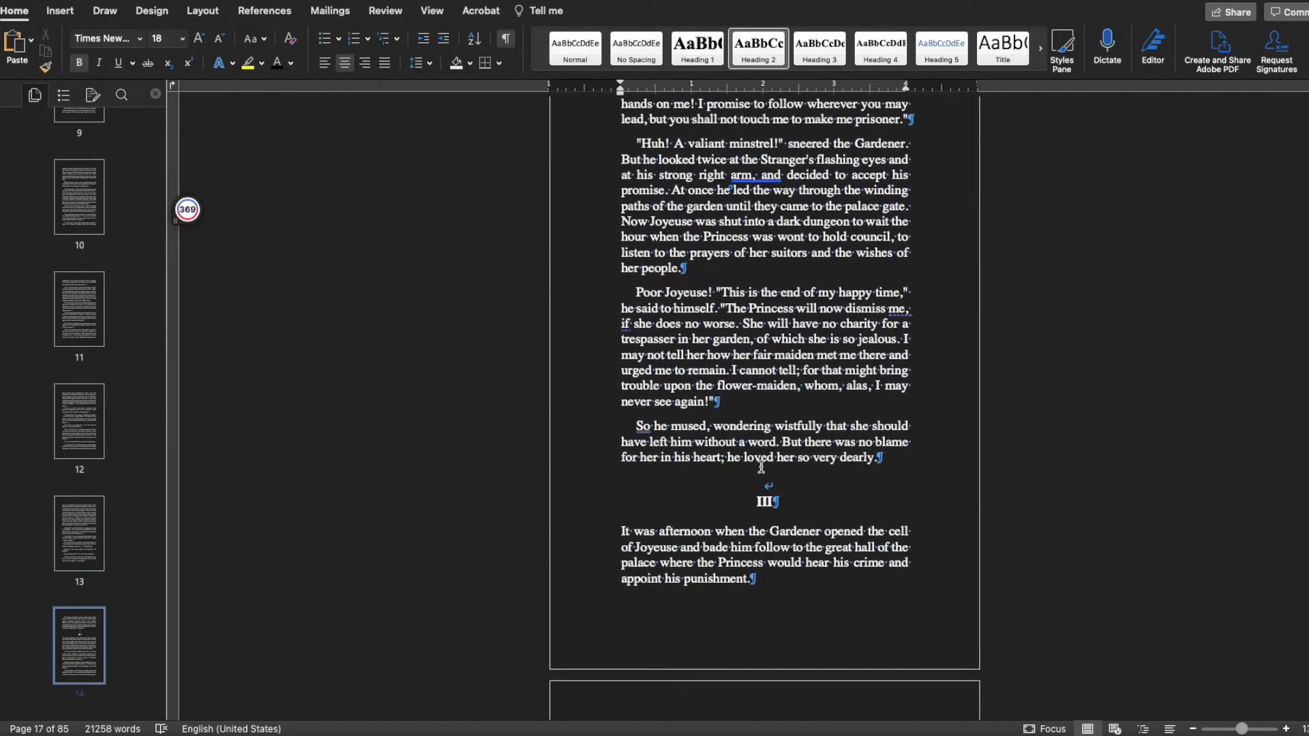
scroll(761, 467, "down", 1)
left_click(756, 420)
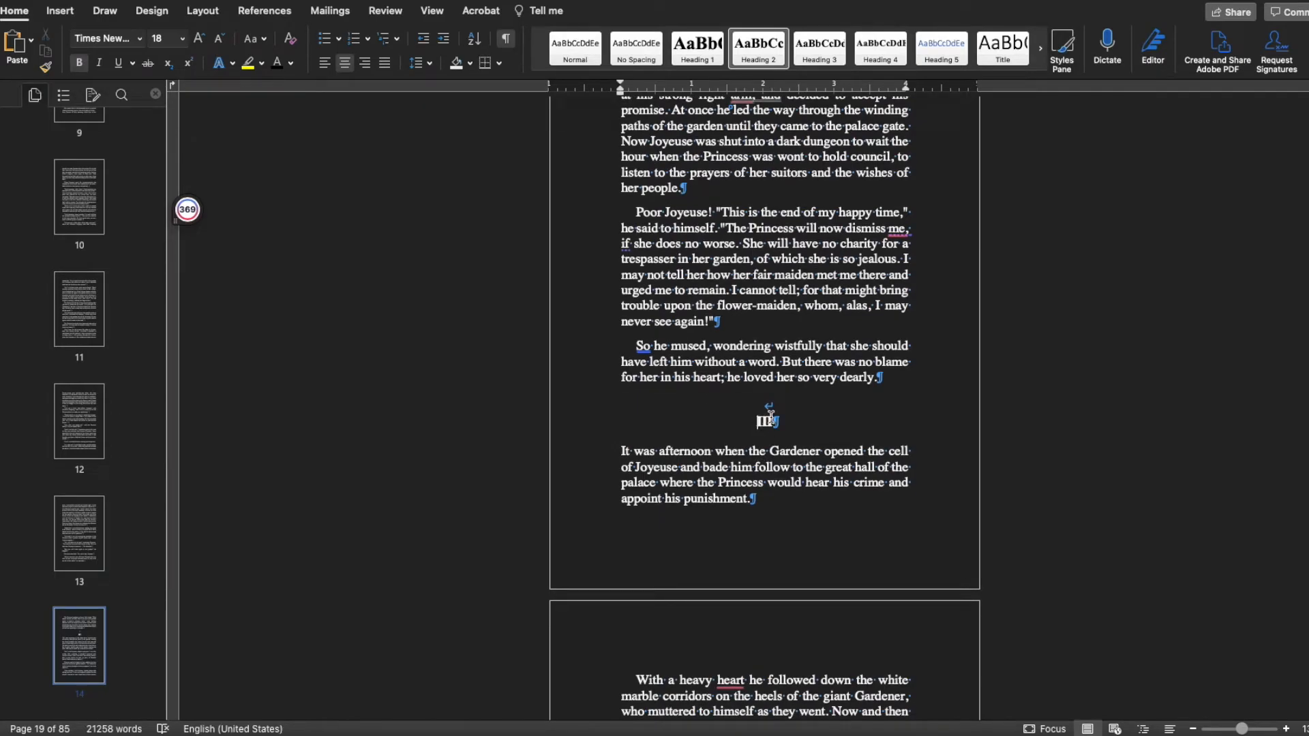
left_click(62, 10)
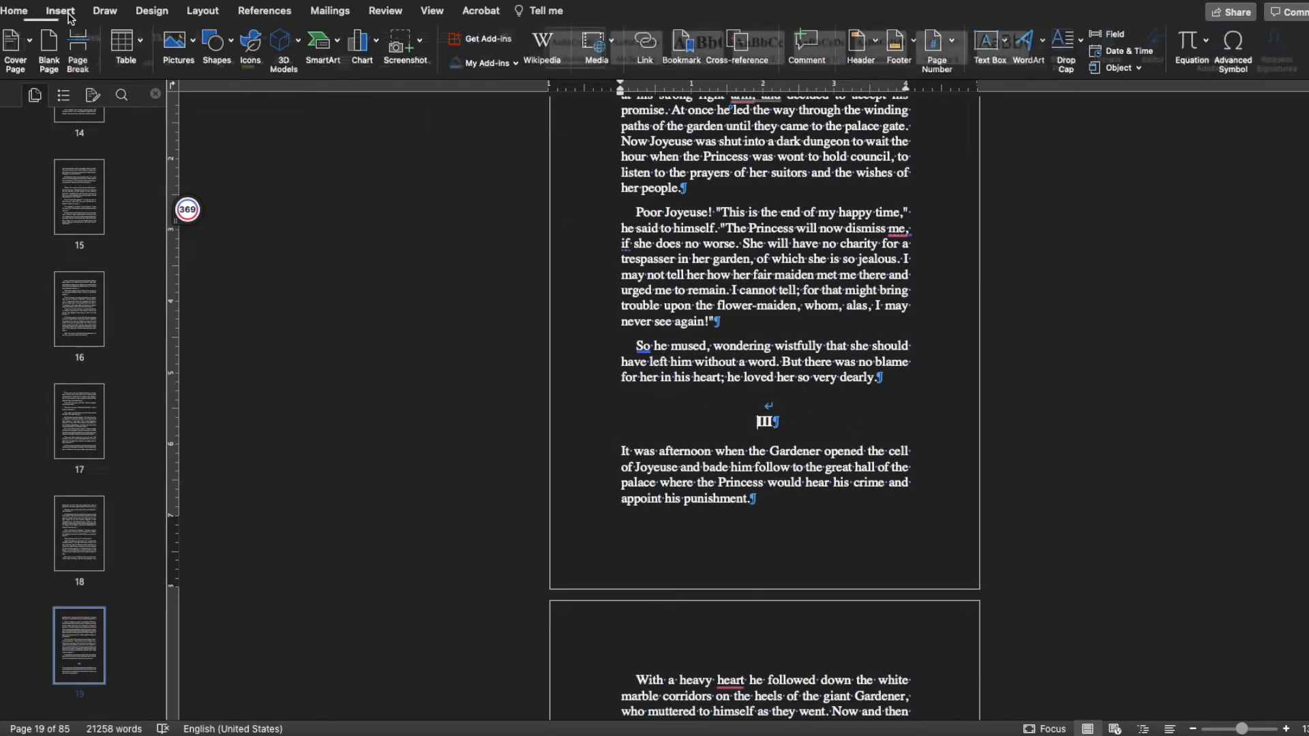
left_click(80, 59)
Apply the Heading 2 style to the chapter number III and center it.
scroll(788, 422, "down", 5)
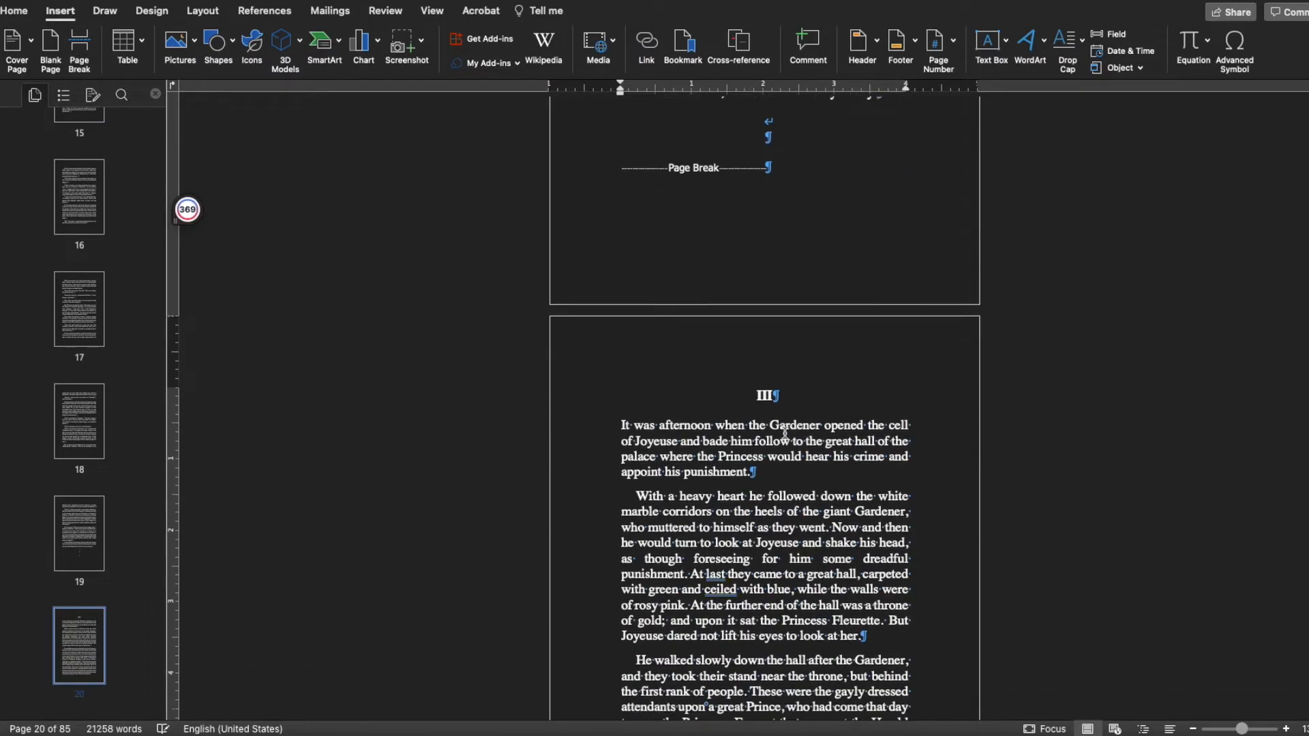
double_click(760, 337)
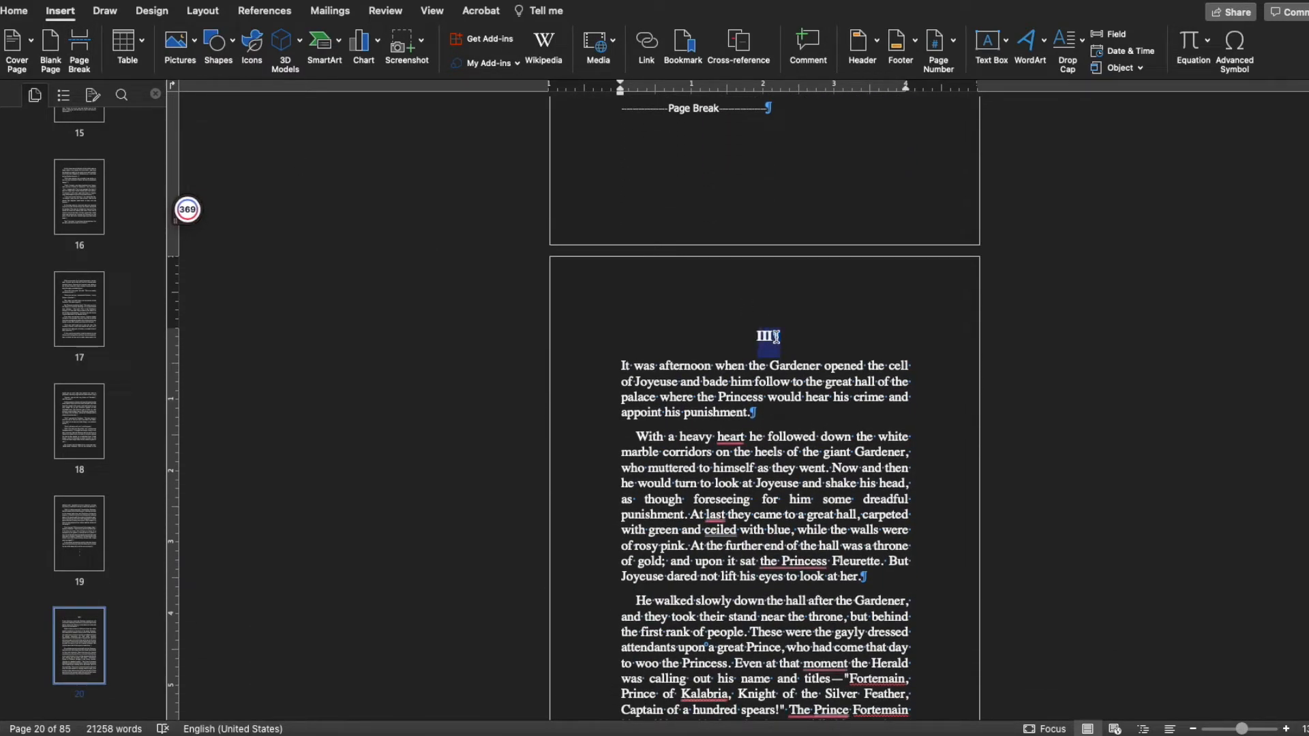
left_click(13, 12)
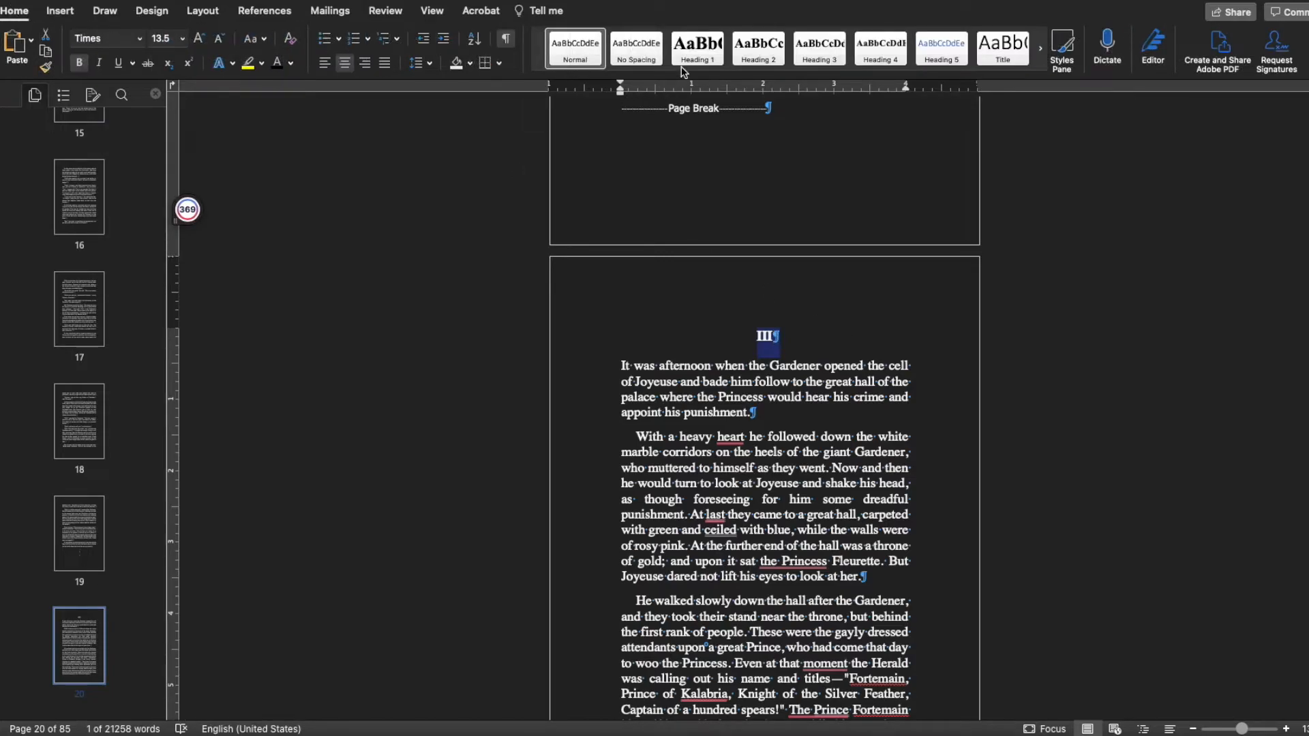
left_click(758, 47)
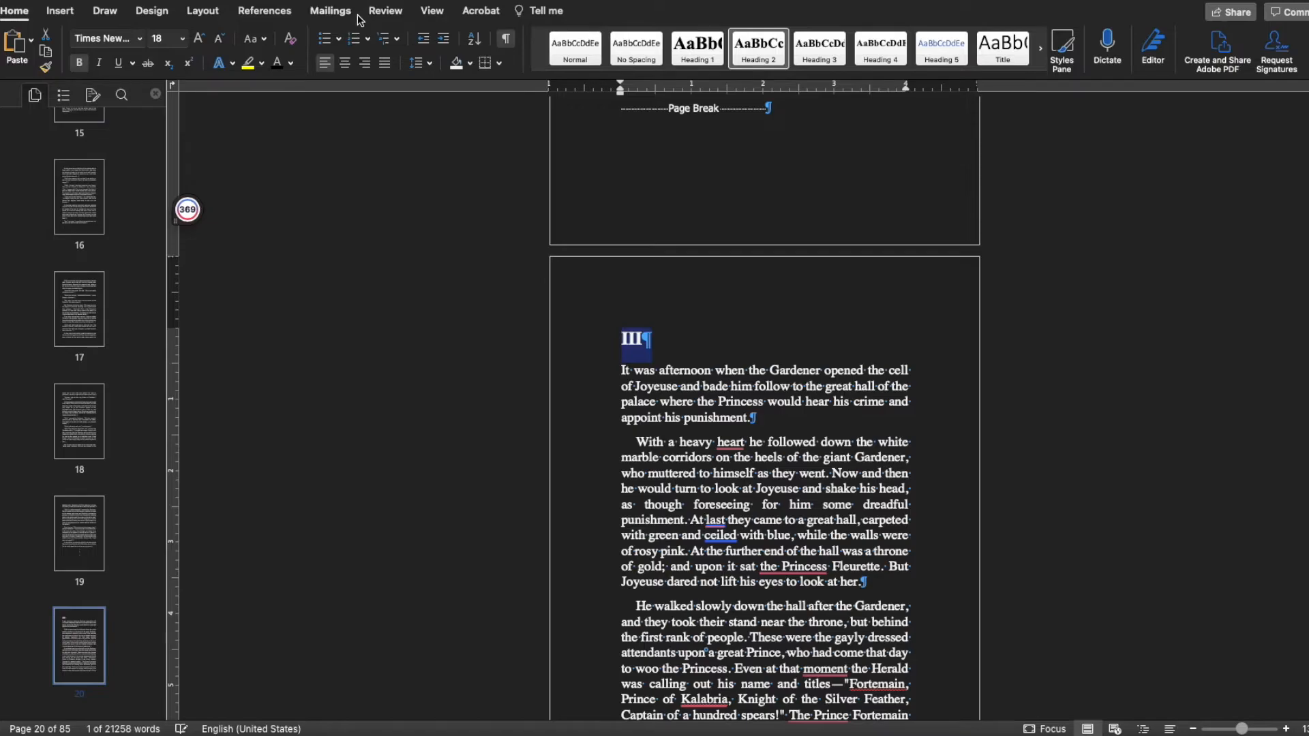
left_click(345, 62)
left_click(795, 368)
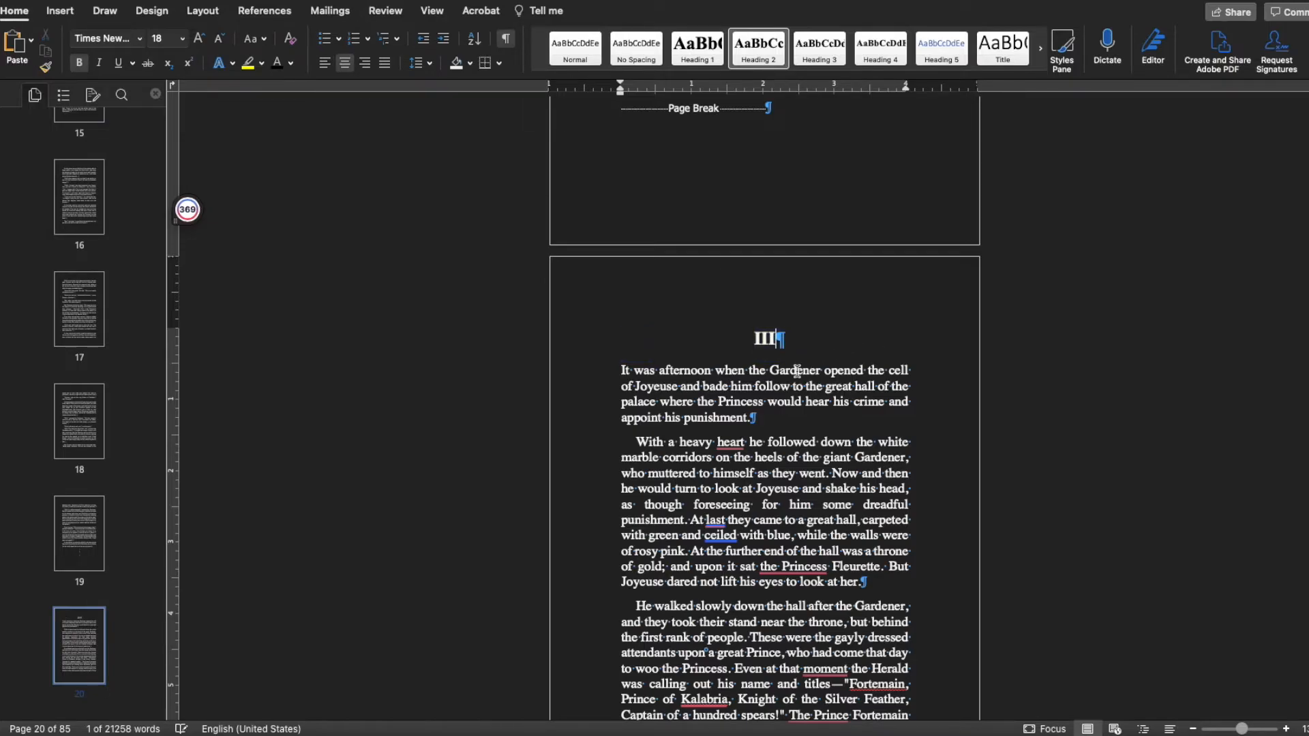
Insert a page break directly before the chapter number IV so that the chapter starts on a new page.
scroll(794, 368, "down", 10)
scroll(793, 369, "down", 18)
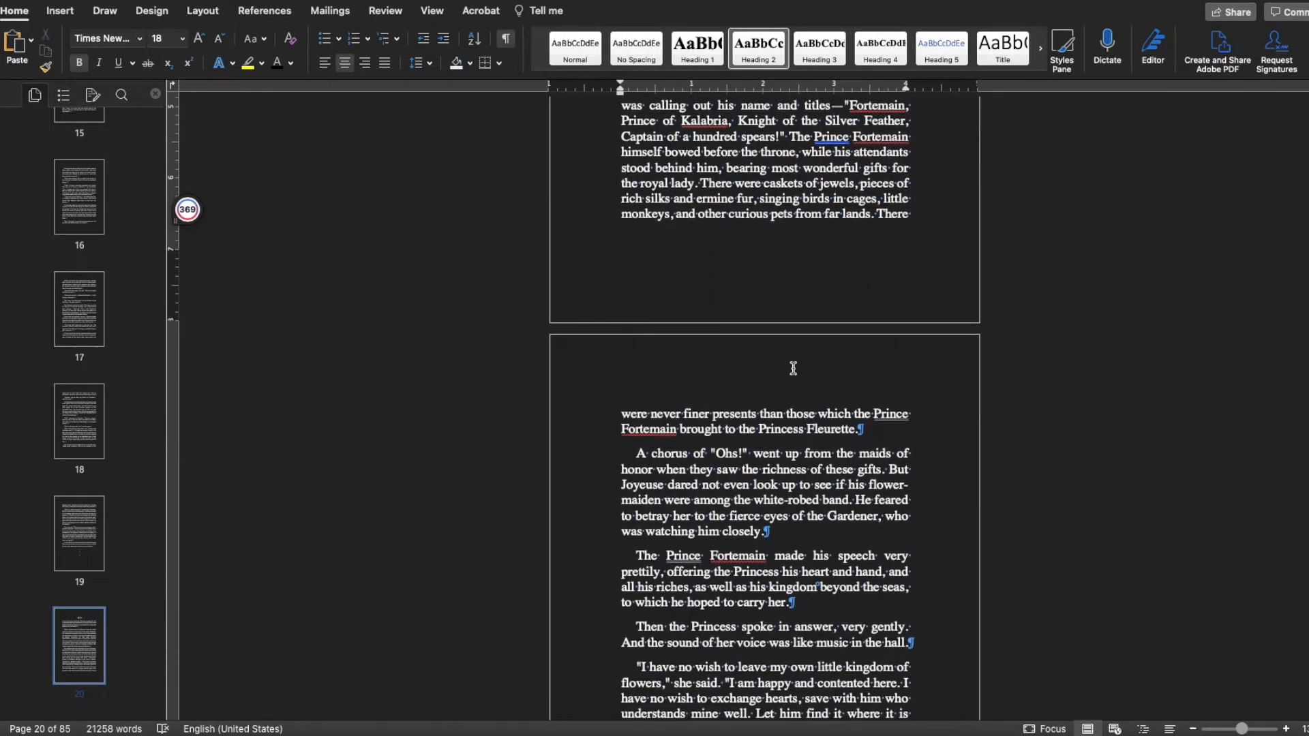
scroll(793, 368, "down", 20)
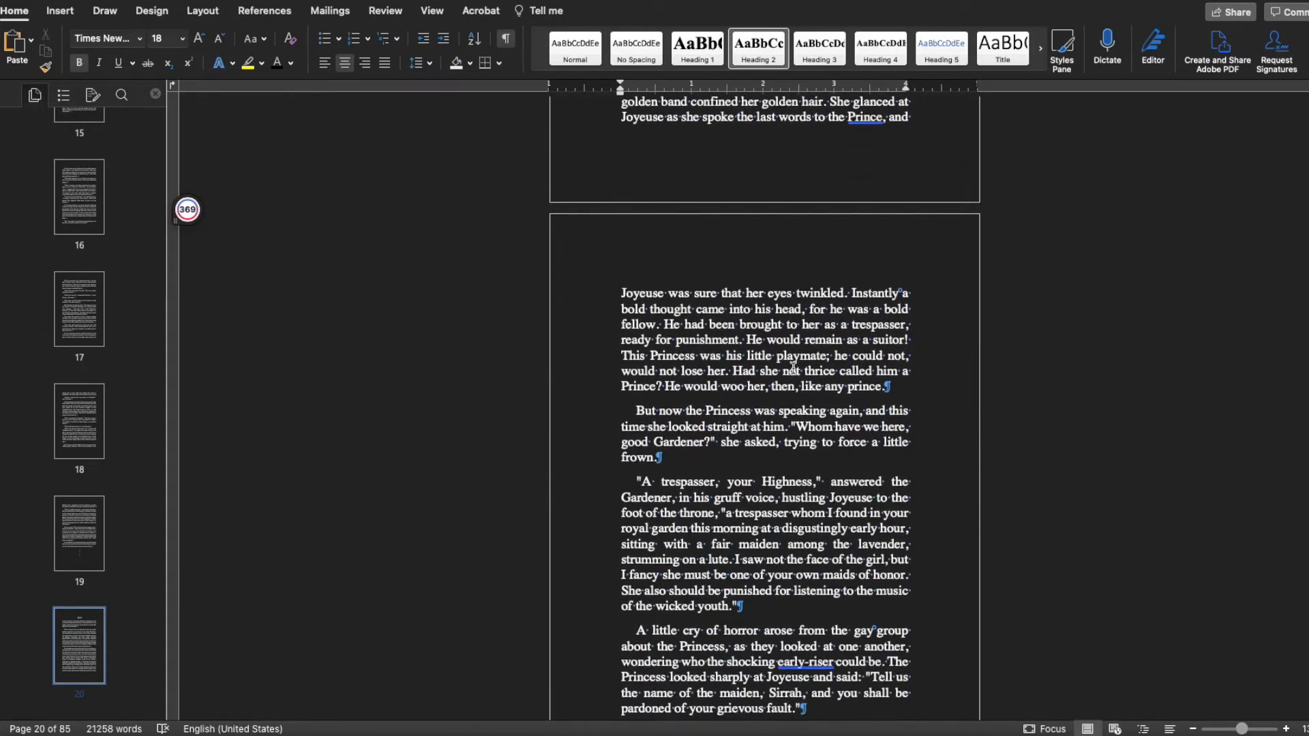
scroll(793, 368, "down", 20)
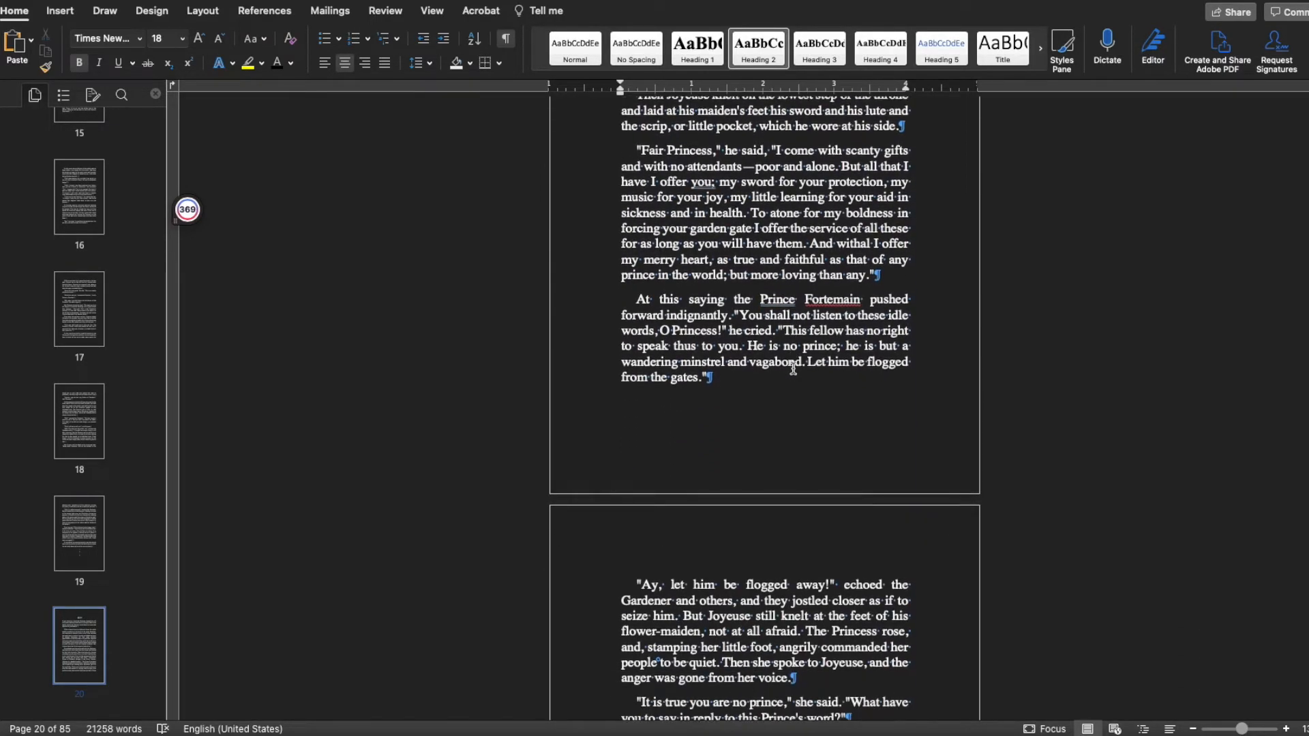
scroll(793, 368, "down", 20)
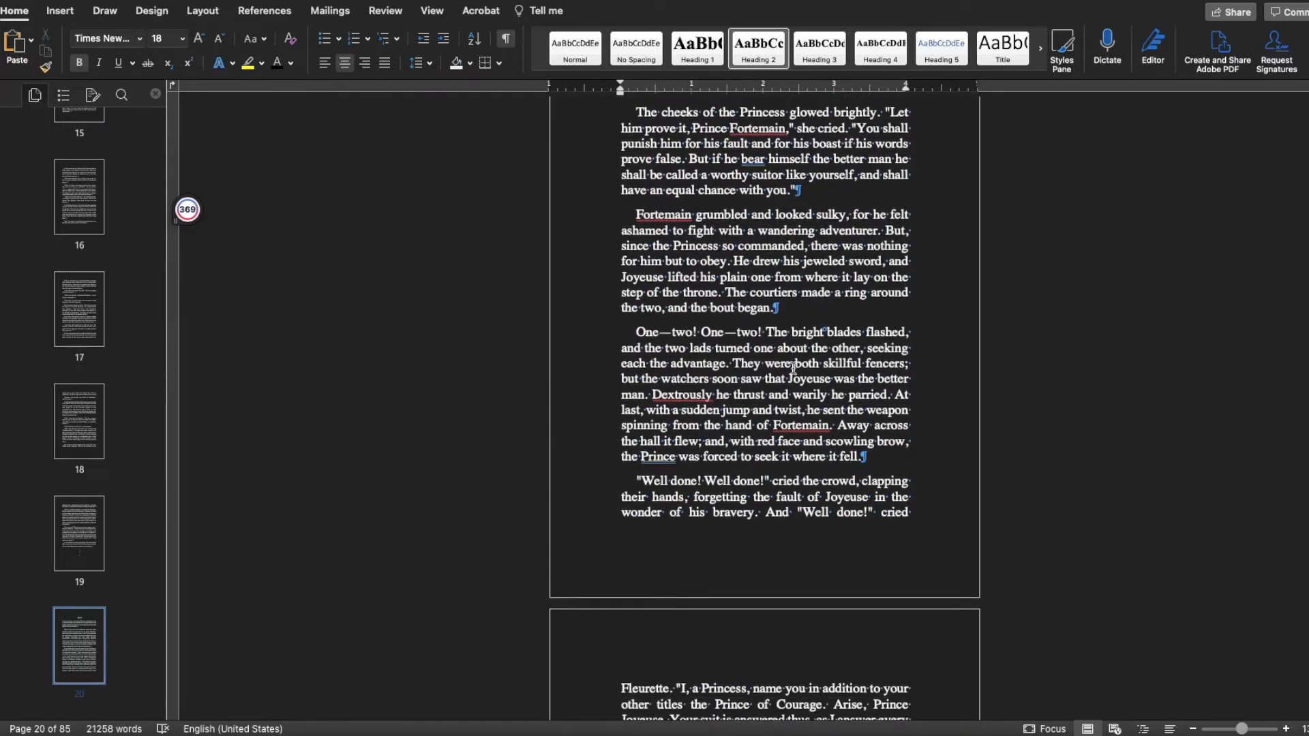
scroll(793, 369, "down", 13)
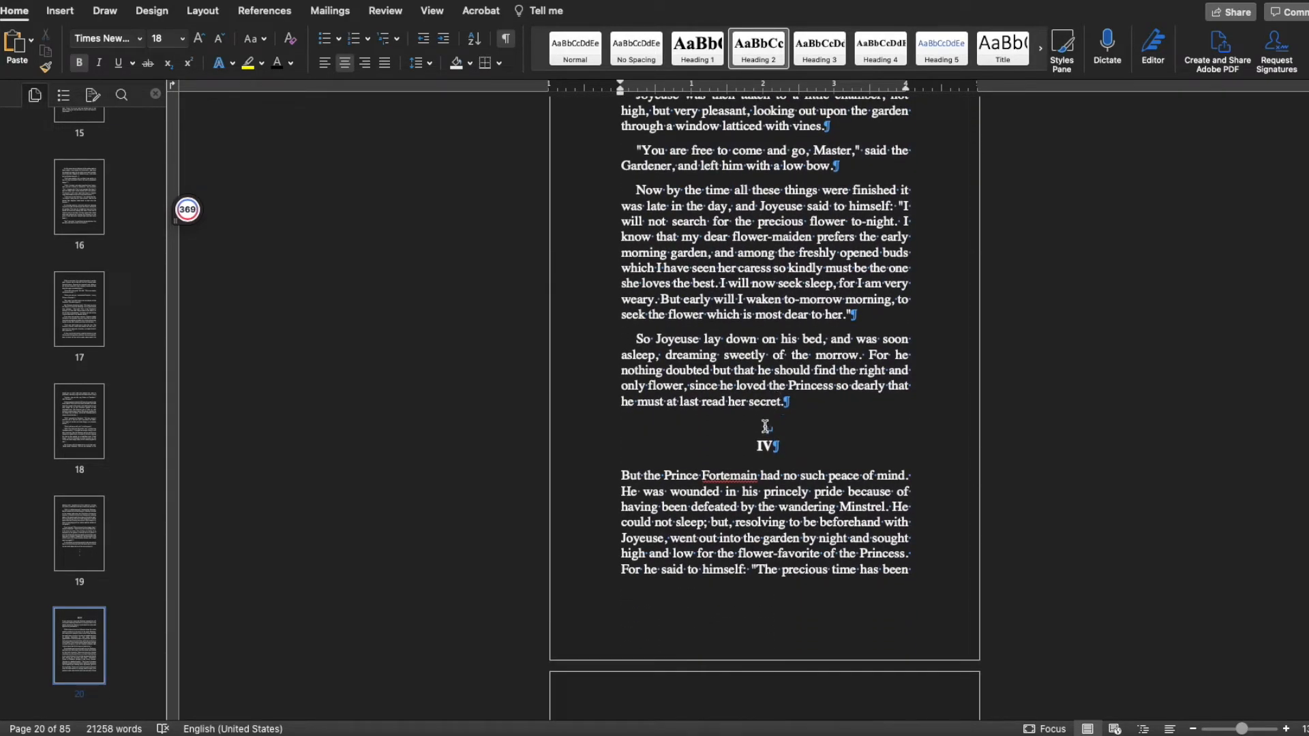
left_click(757, 447)
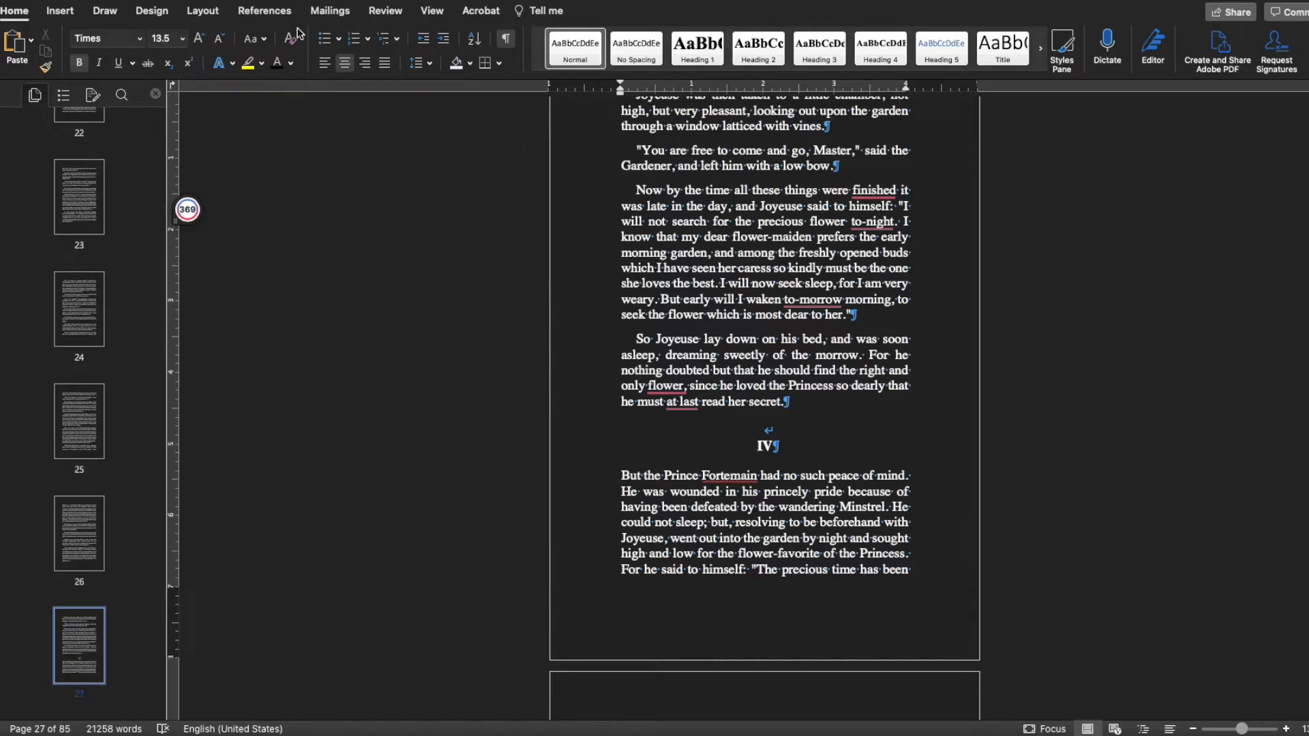
left_click(60, 11)
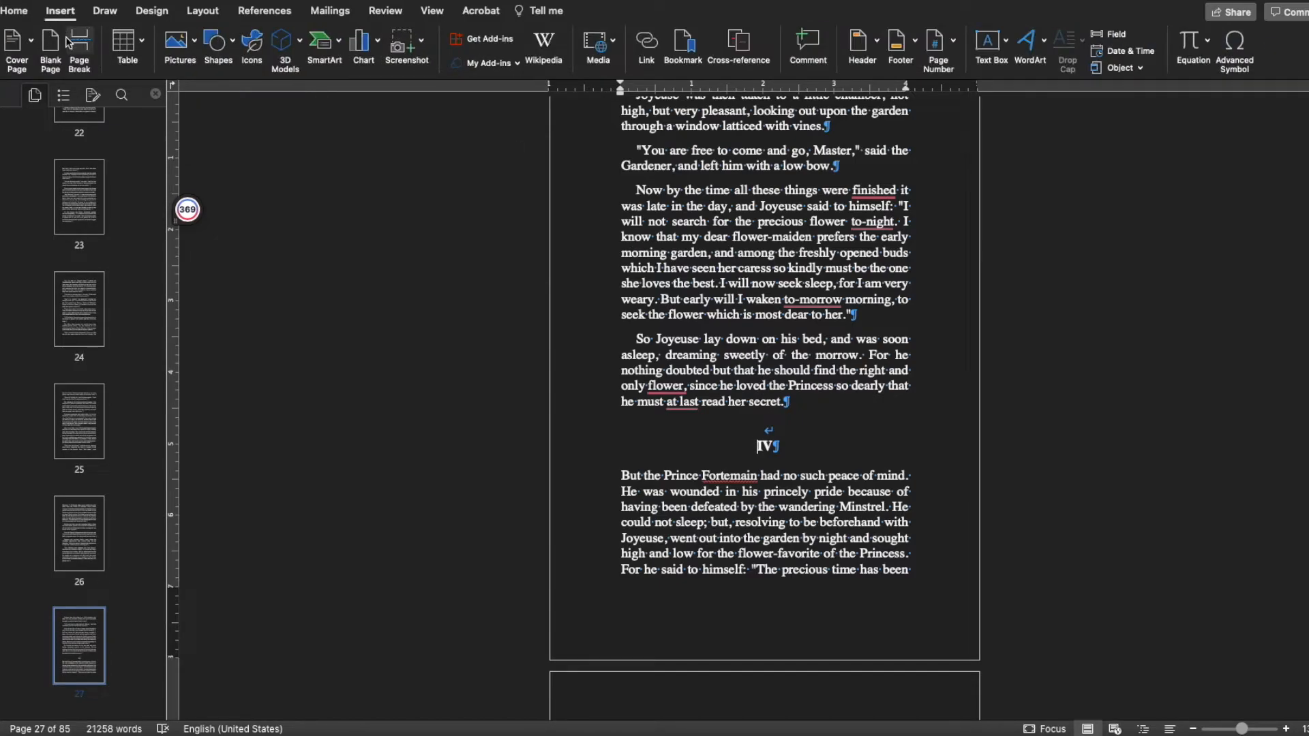
left_click(80, 49)
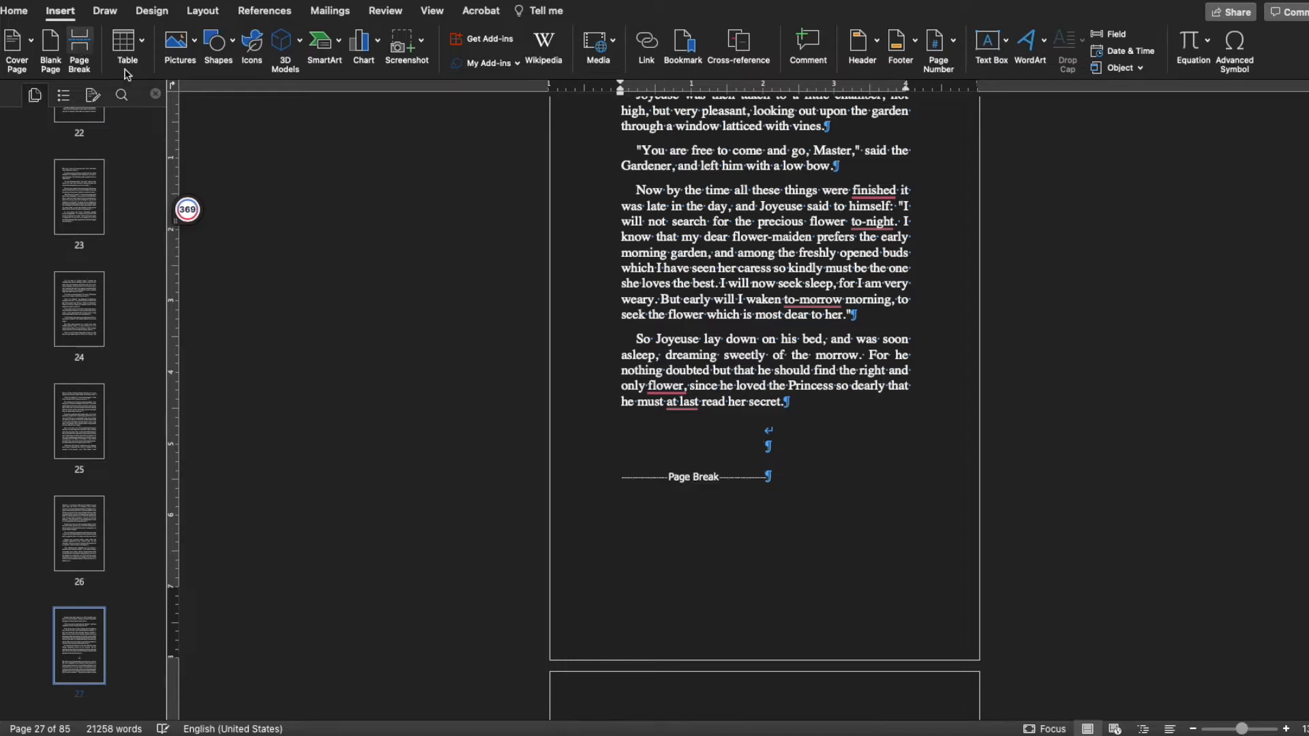
Apply the Heading 2 style to the chapter number IV and center it.
scroll(763, 409, "down", 2)
left_click_drag(759, 440, 776, 438)
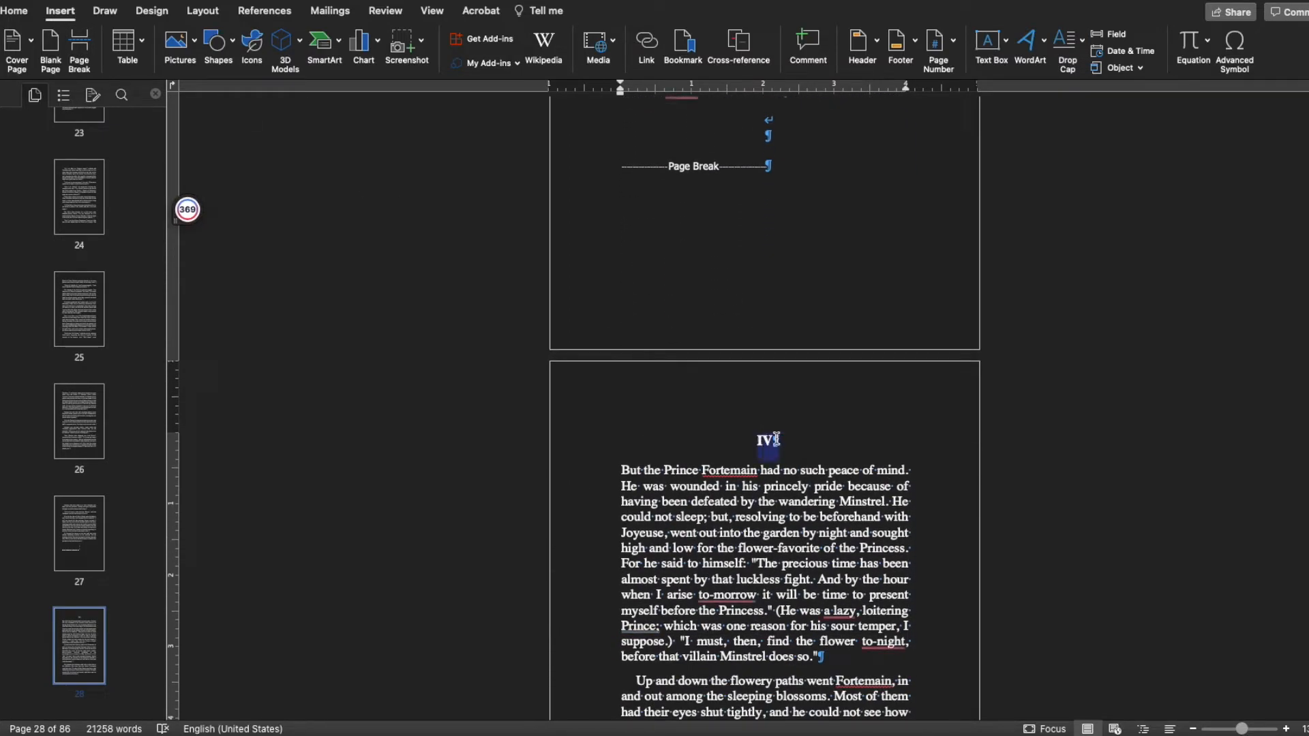
left_click(15, 10)
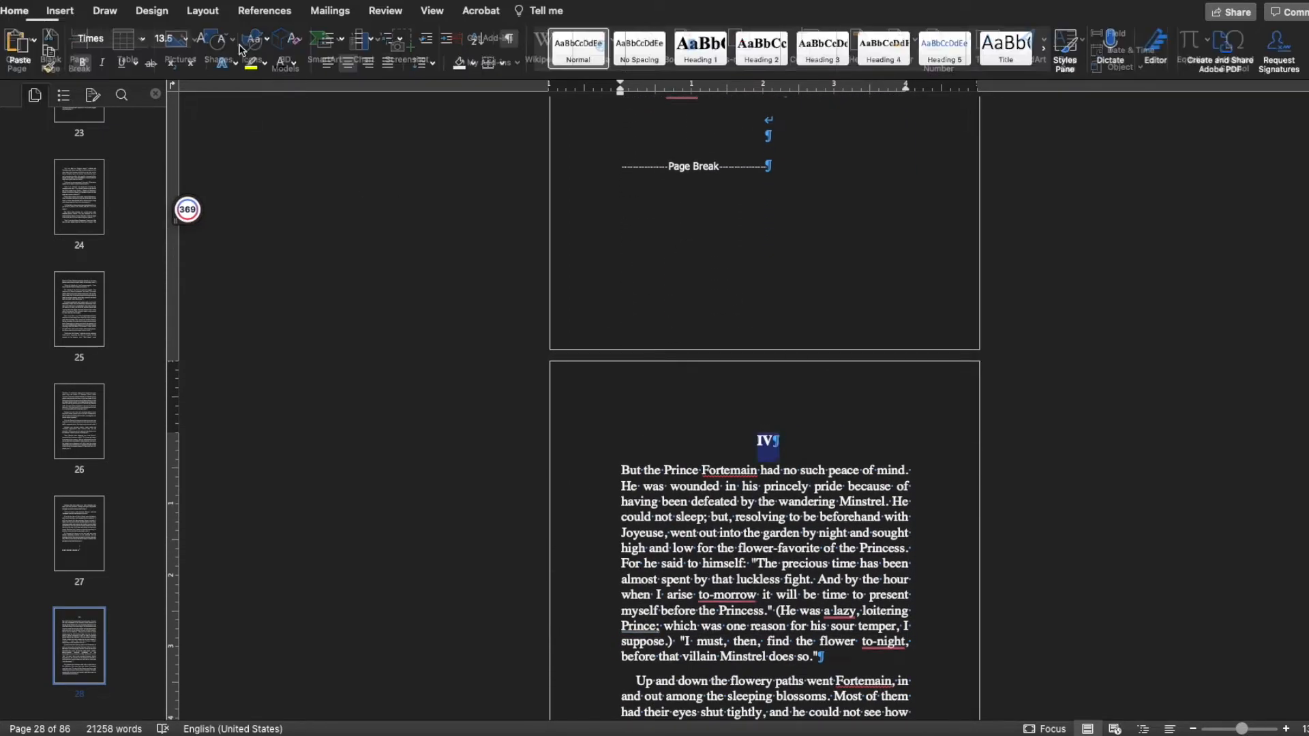
left_click(757, 58)
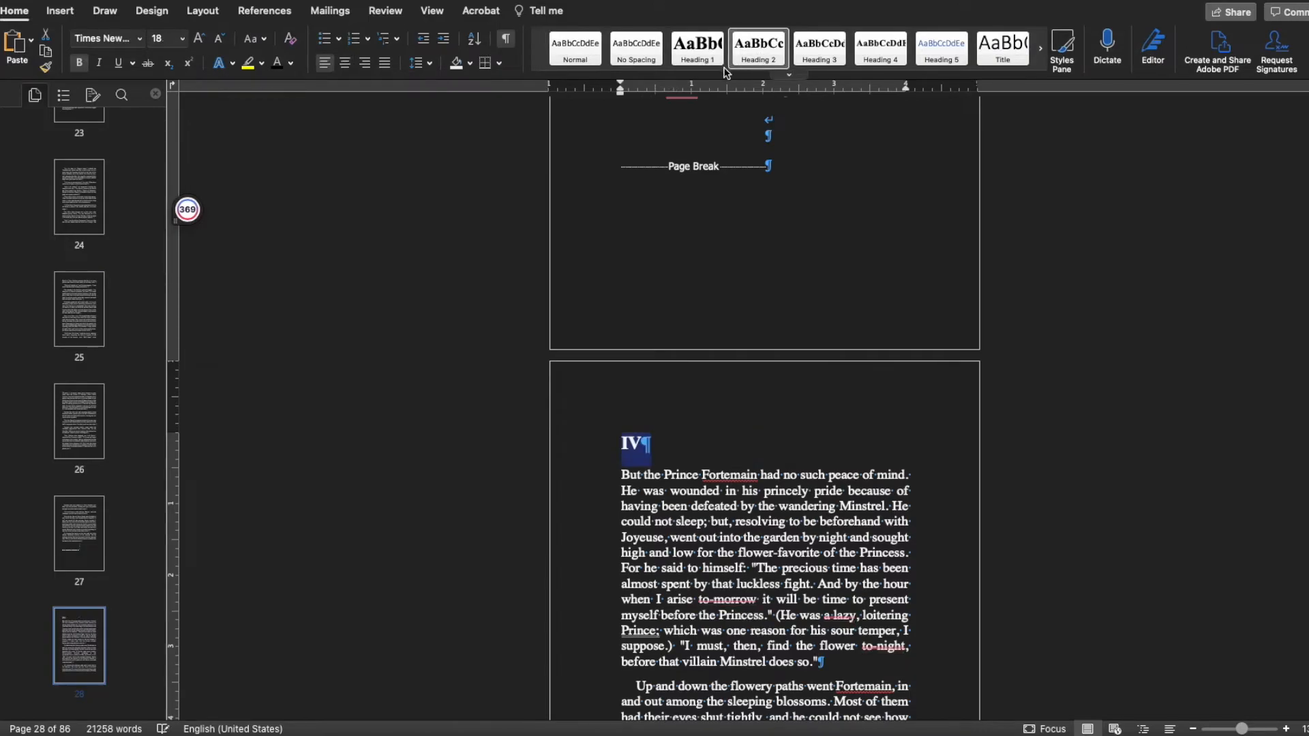
left_click(347, 65)
left_click(777, 443)
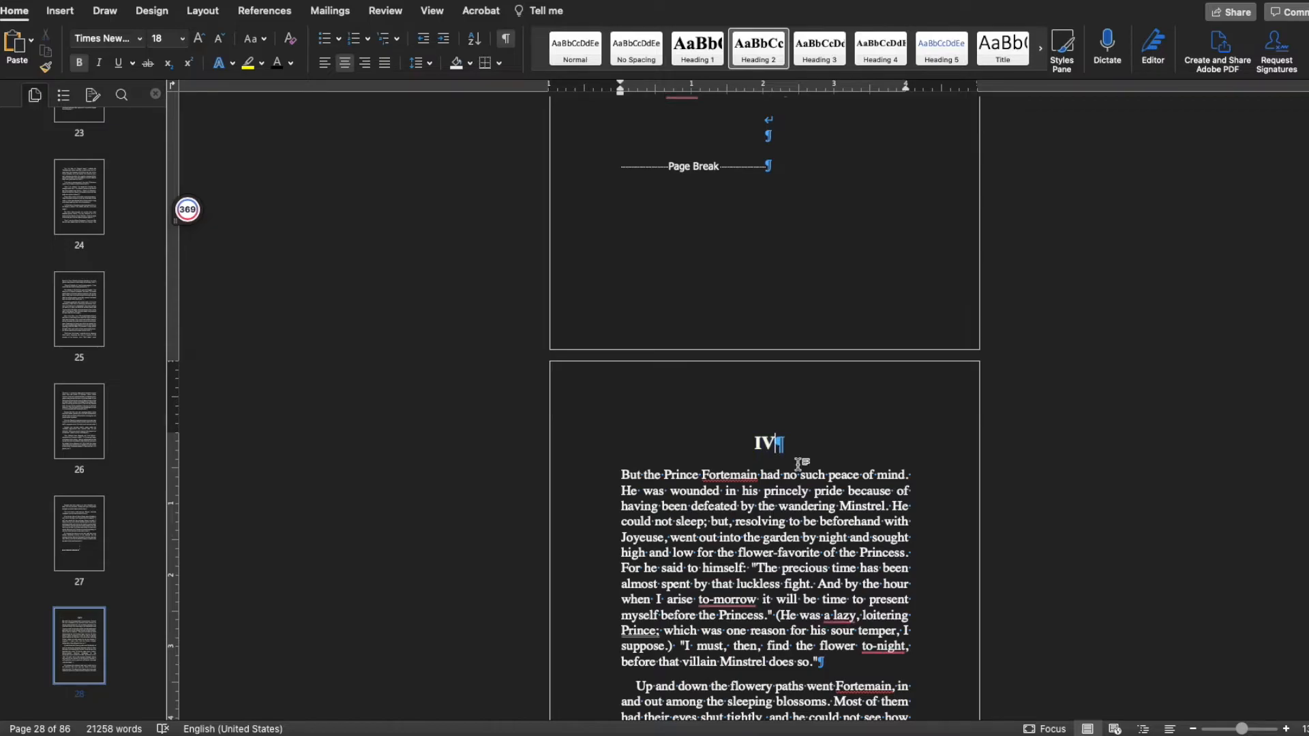
Delete the horizontal divider line above the story title THE LITTLE FRIEND.
scroll(796, 465, "down", 2)
scroll(796, 465, "down", 13)
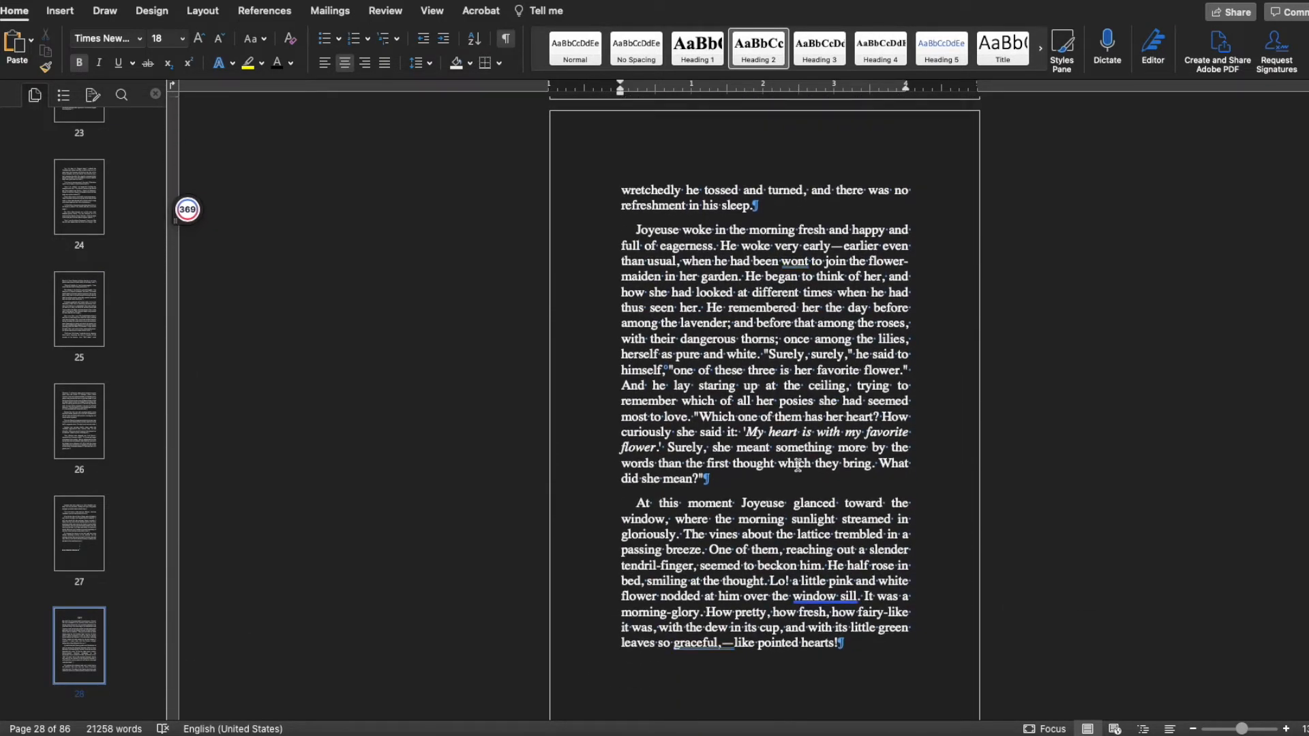
scroll(797, 465, "down", 13)
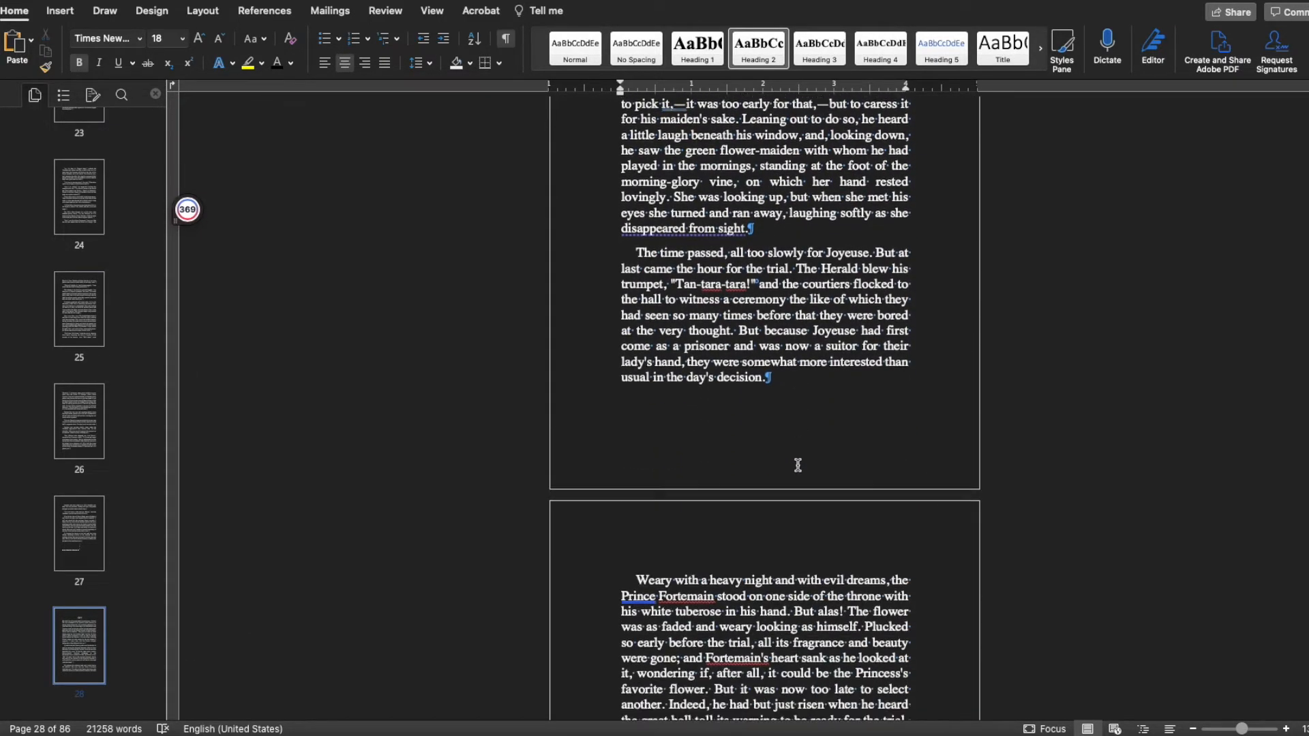
scroll(798, 465, "down", 13)
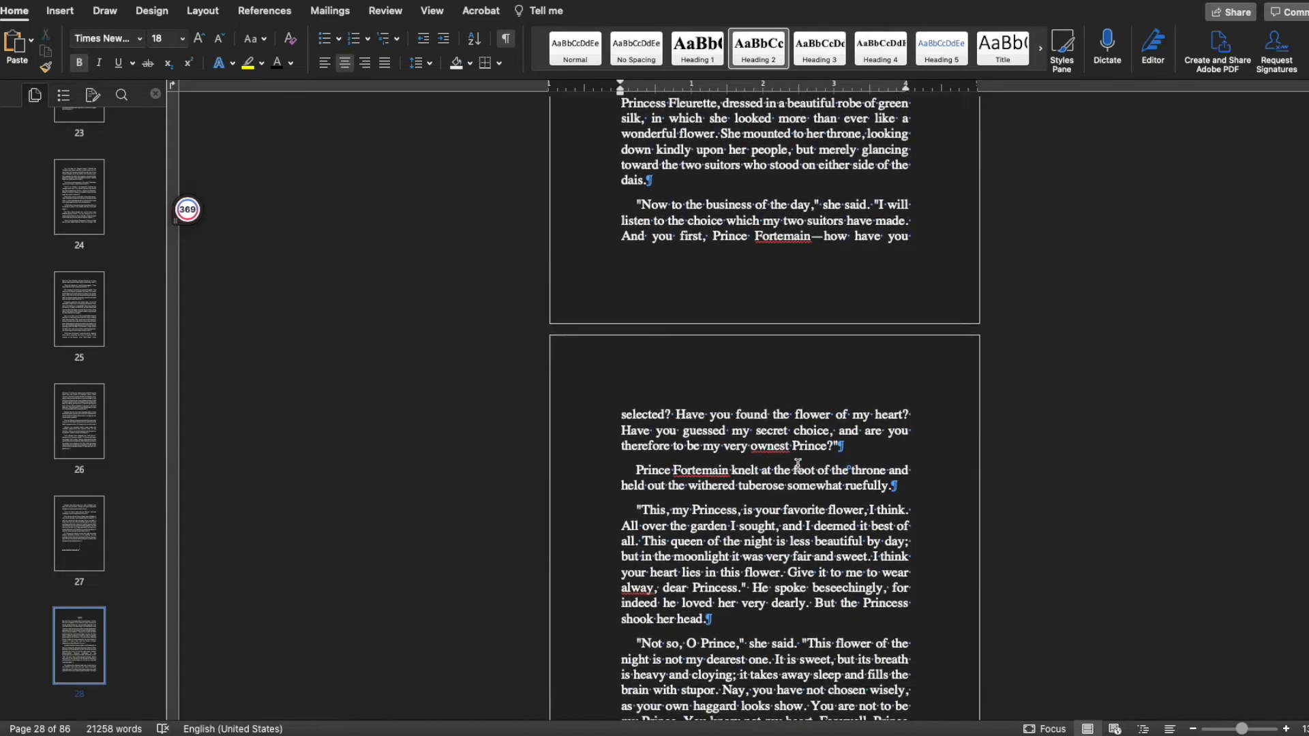
scroll(797, 465, "down", 13)
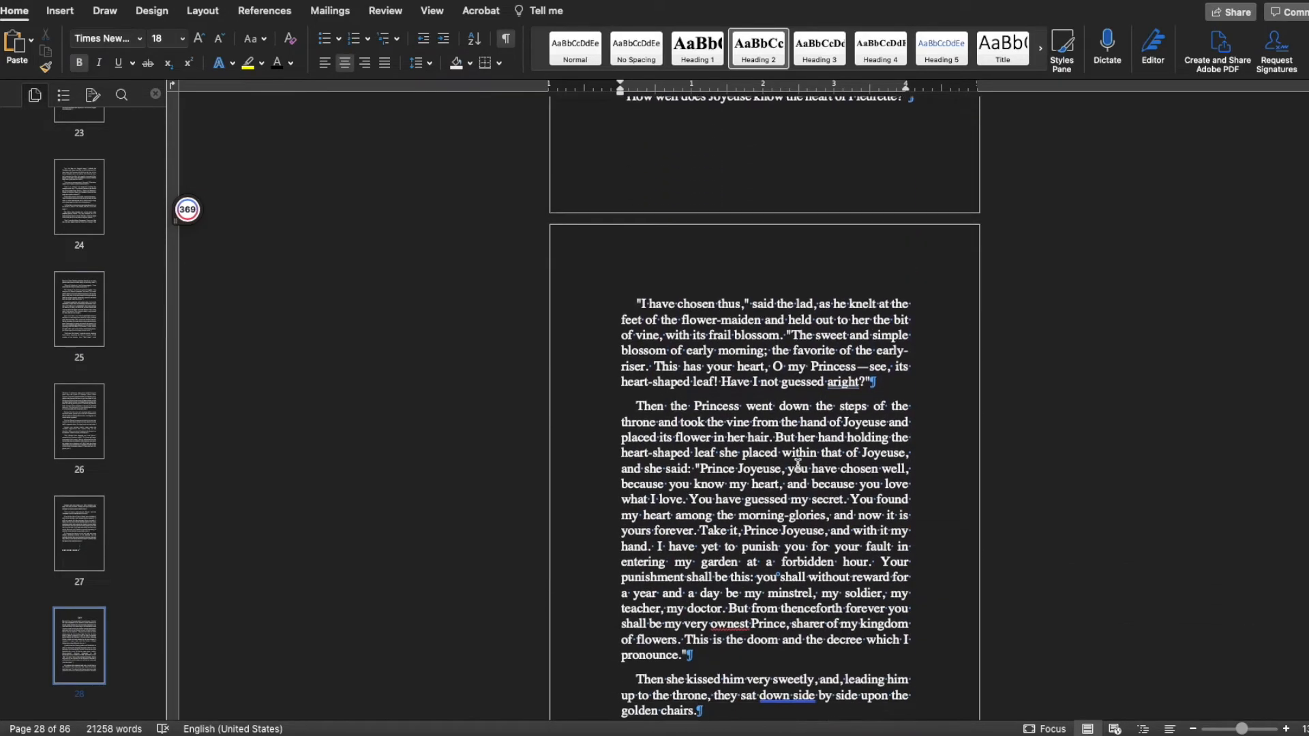
scroll(798, 465, "down", 11)
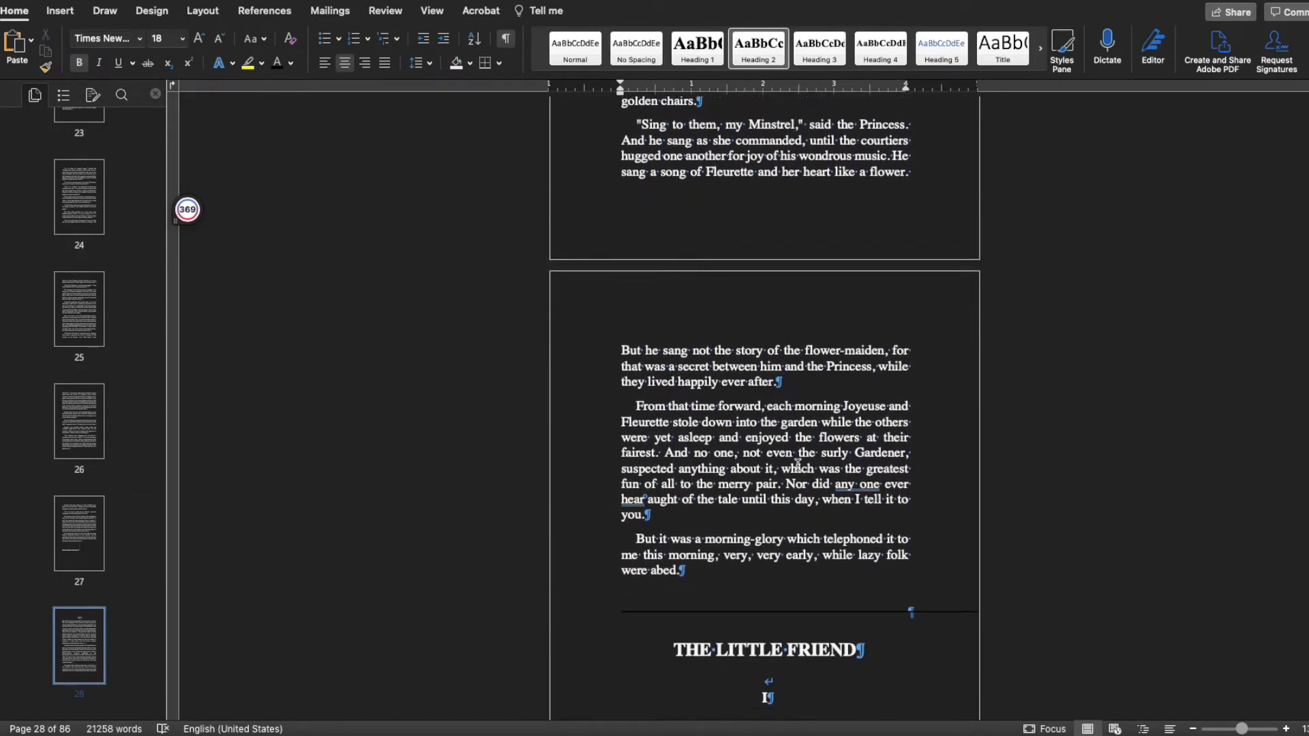
left_click(794, 482)
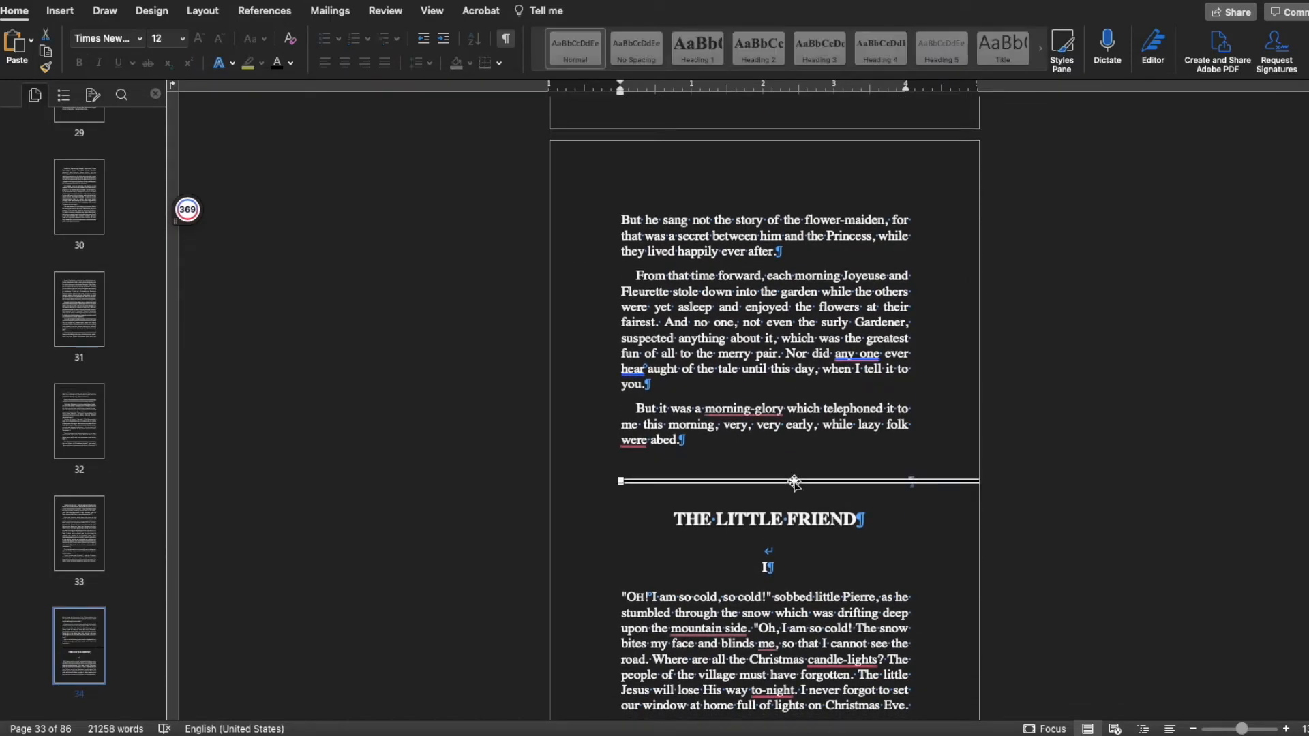
key("Delete")
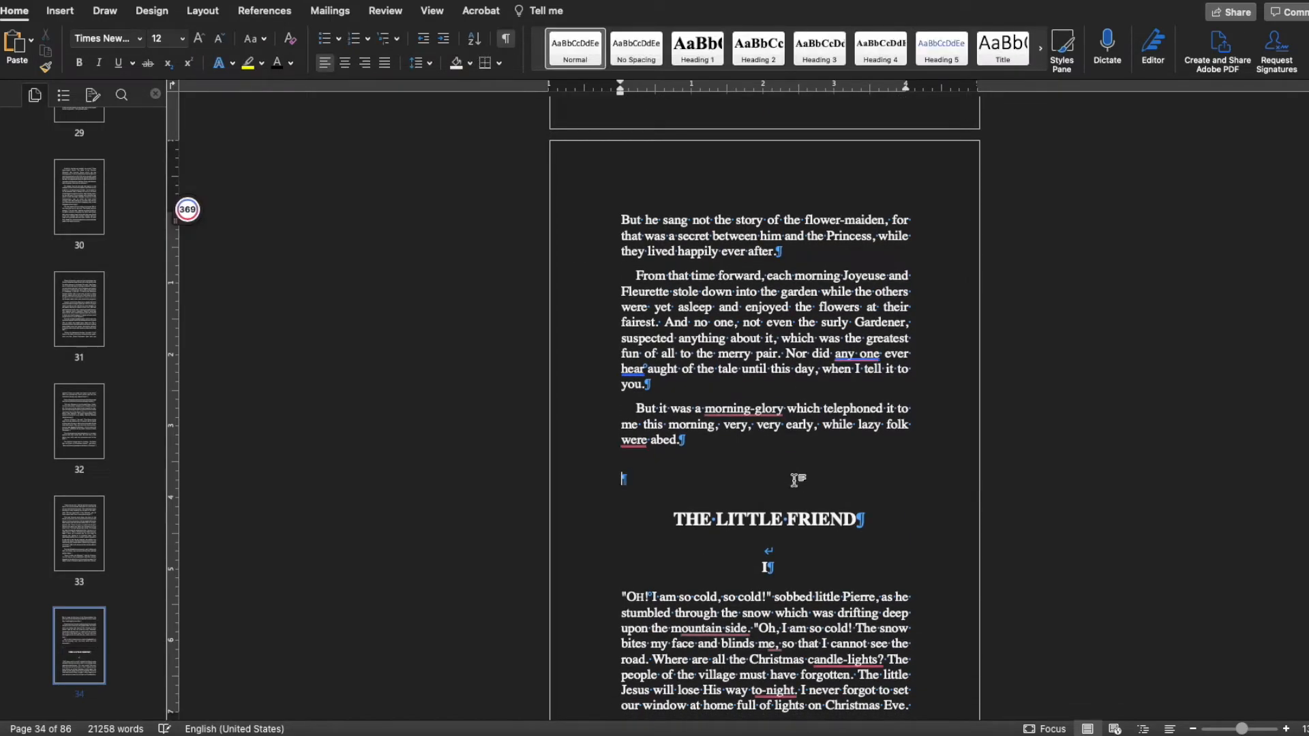
Insert a page break directly before the title THE LITTLE FRIEND so that the story starts on a new page.
left_click(687, 512)
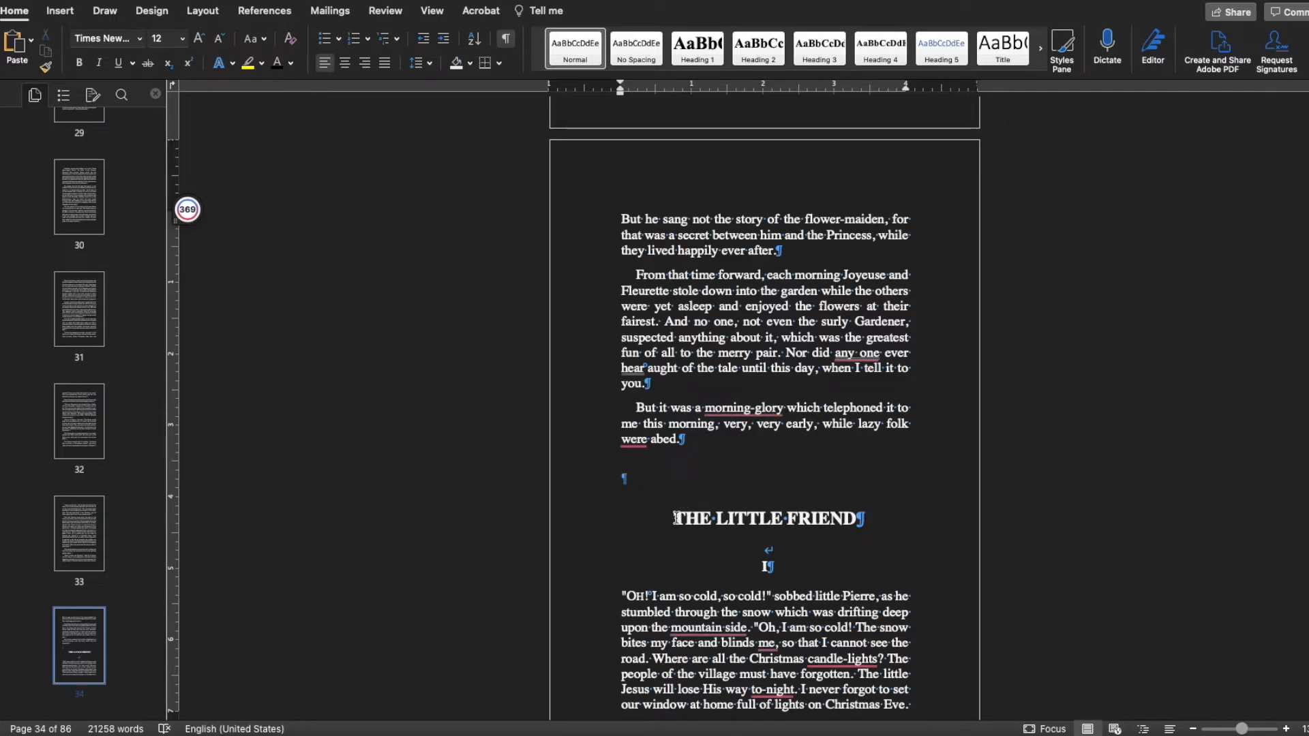
left_click(60, 10)
left_click(80, 54)
Apply the Heading 1 style to the story title THE LITTLE FRIEND and center it.
scroll(689, 389, "down", 5)
left_click_drag(675, 488, 855, 480)
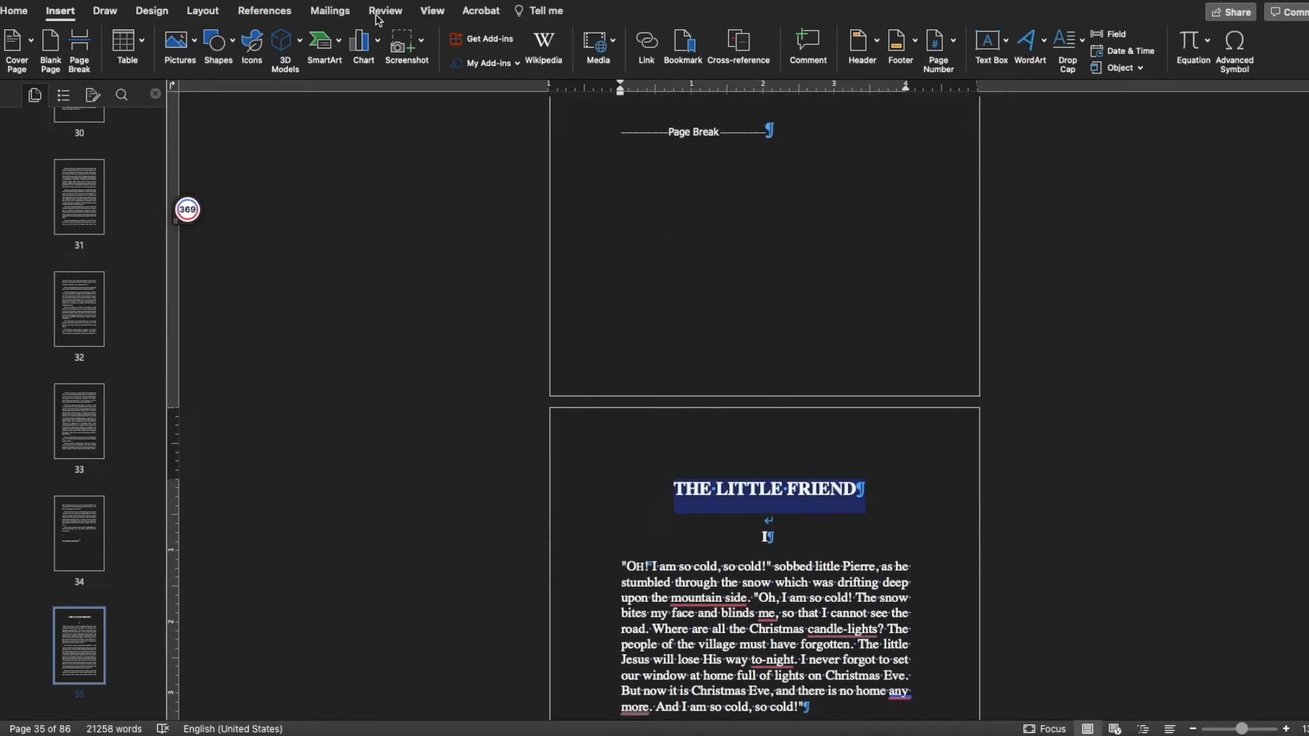
left_click(19, 11)
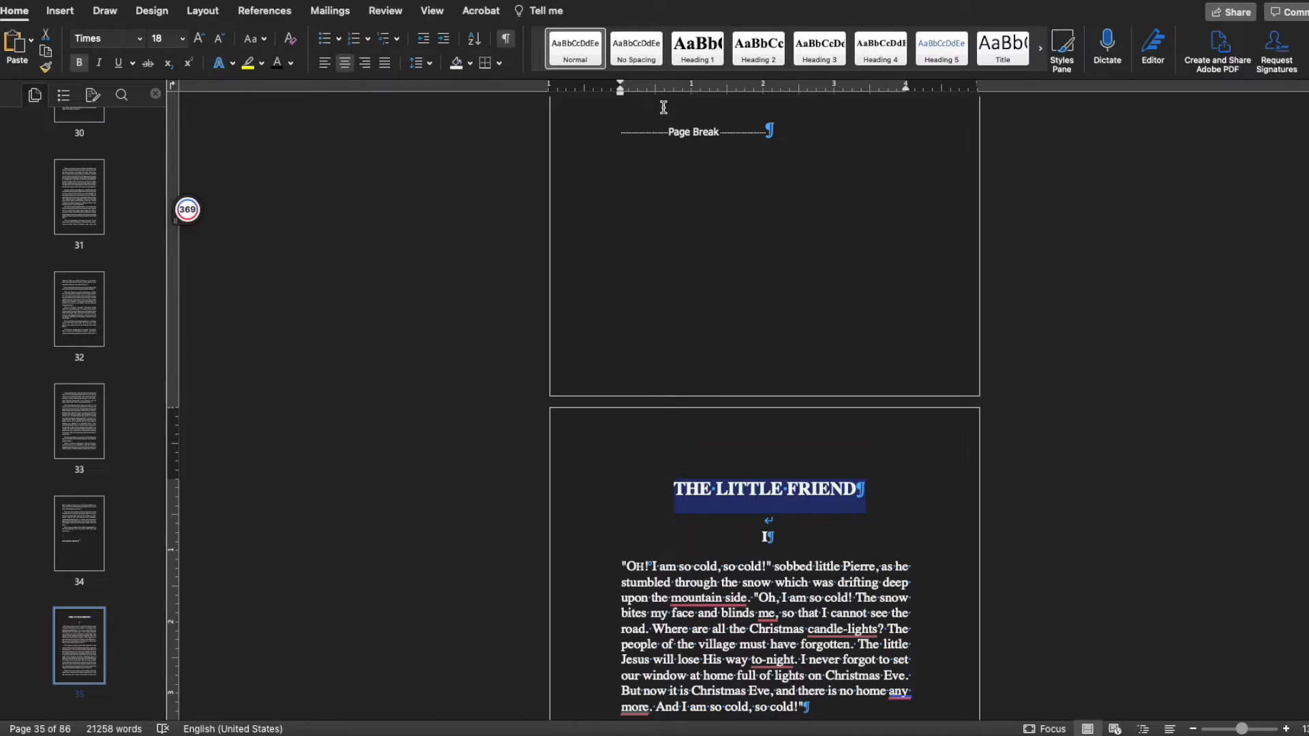
left_click(696, 55)
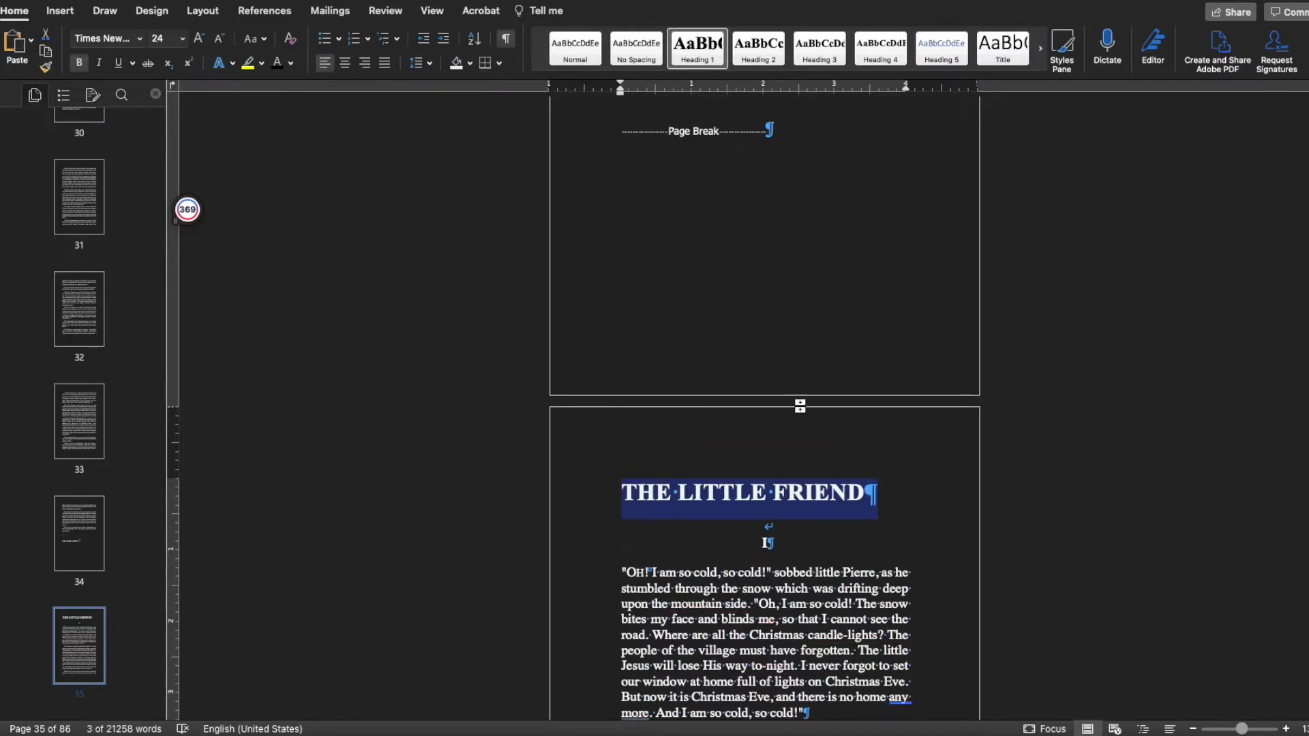
left_click(345, 63)
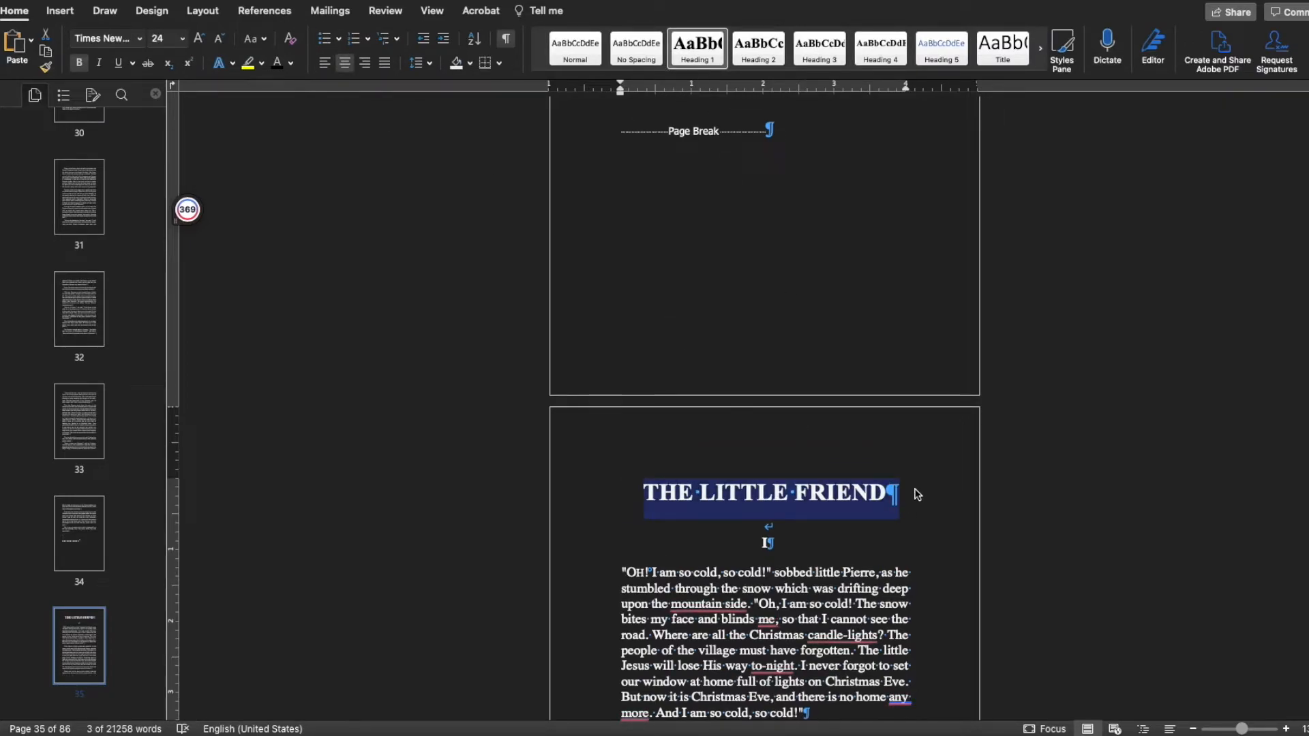
left_click(917, 494)
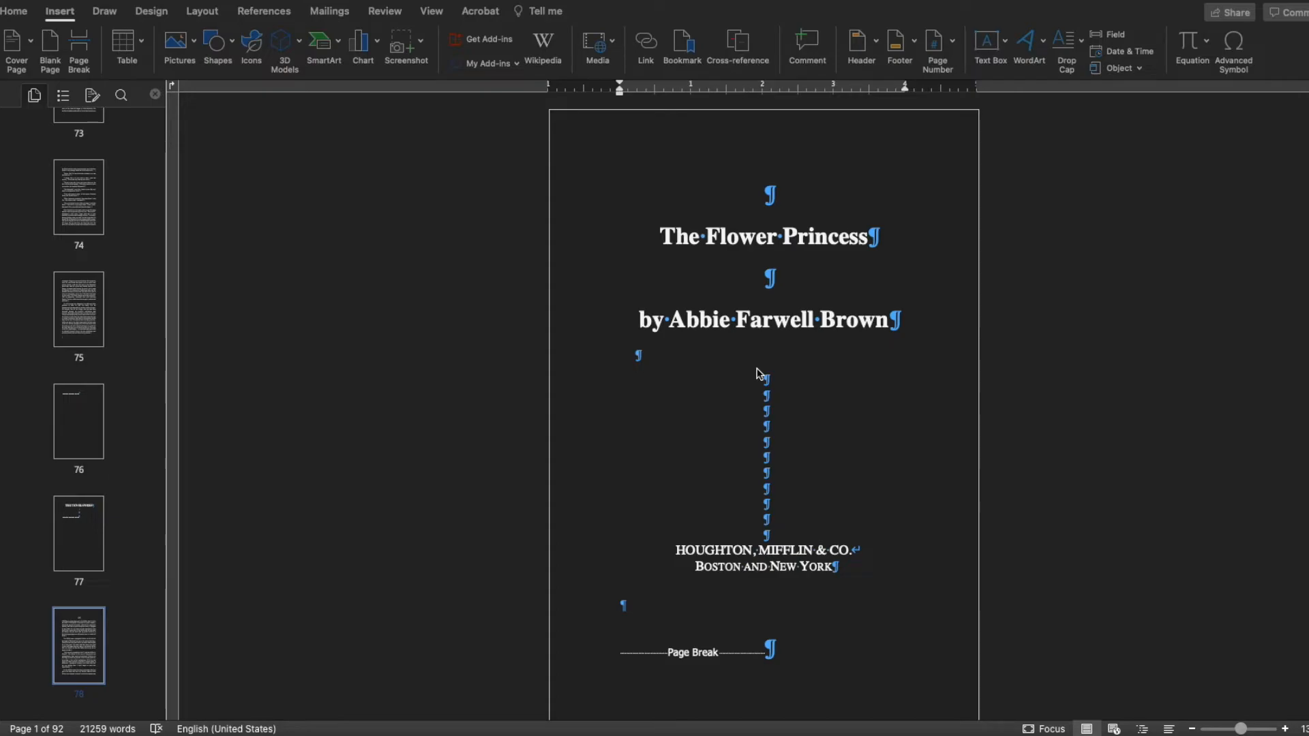
Add right-aligned page numbers in the footer, without a number on the first page, and check them on the opening pages.
scroll(757, 373, "down", 5)
scroll(757, 373, "up", 3)
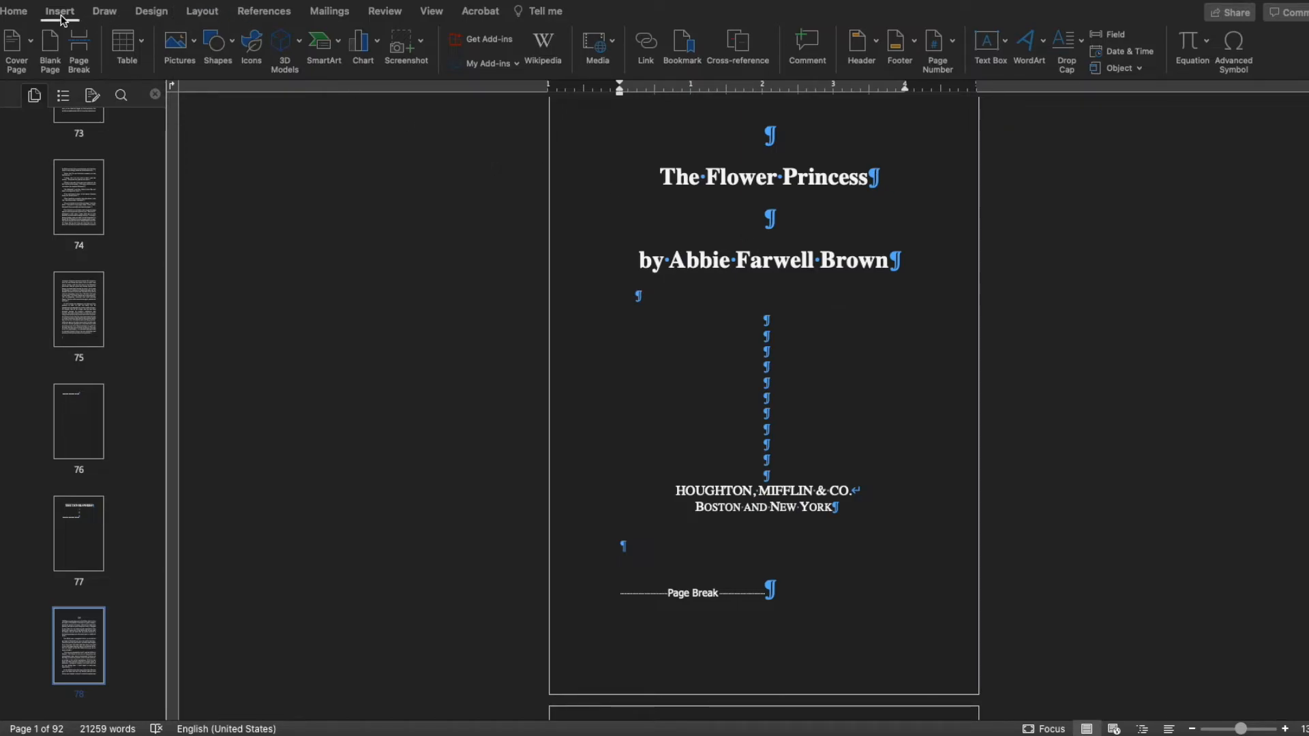
left_click(935, 49)
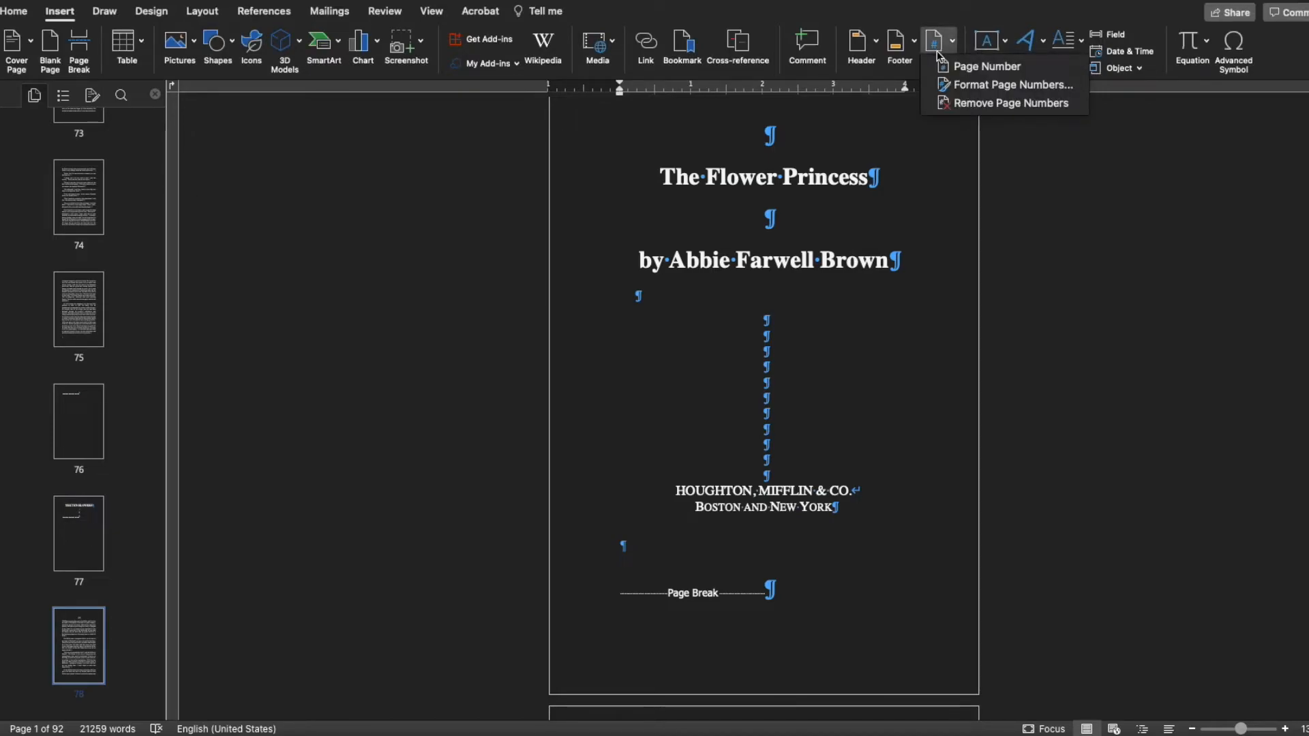
left_click(972, 69)
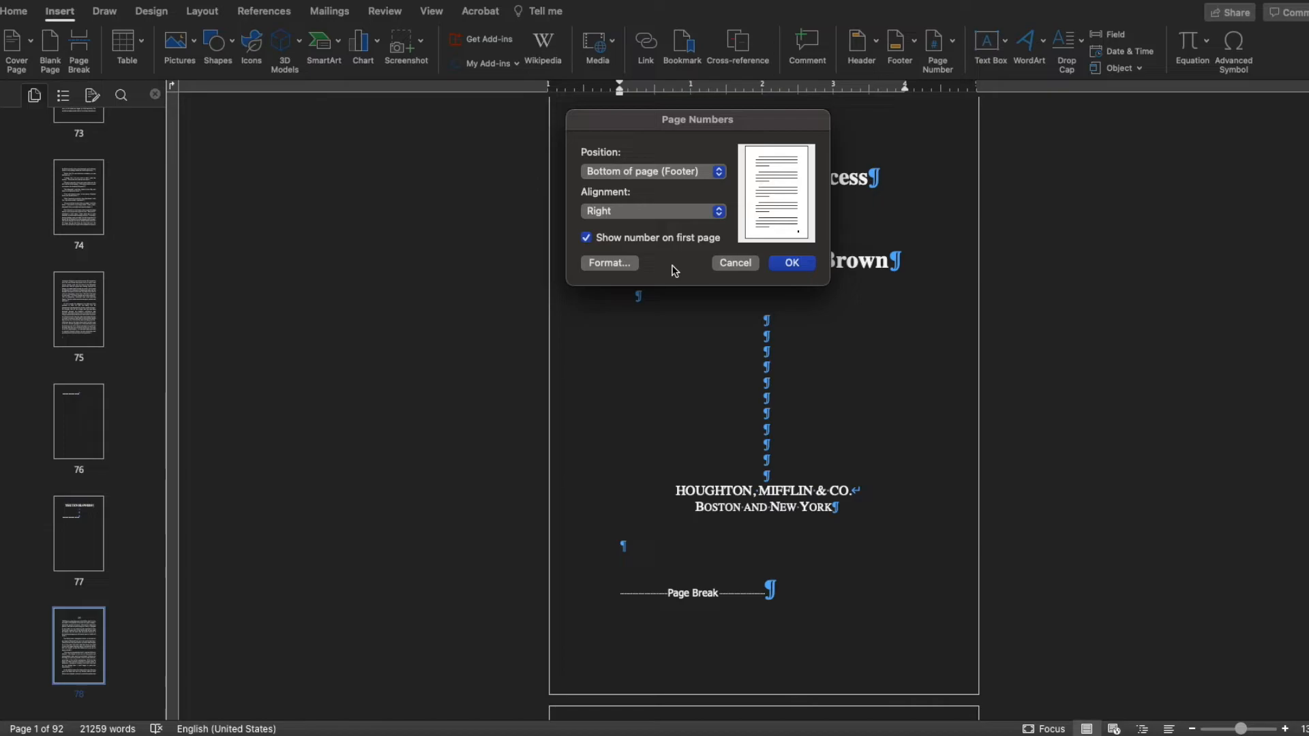
left_click(586, 240)
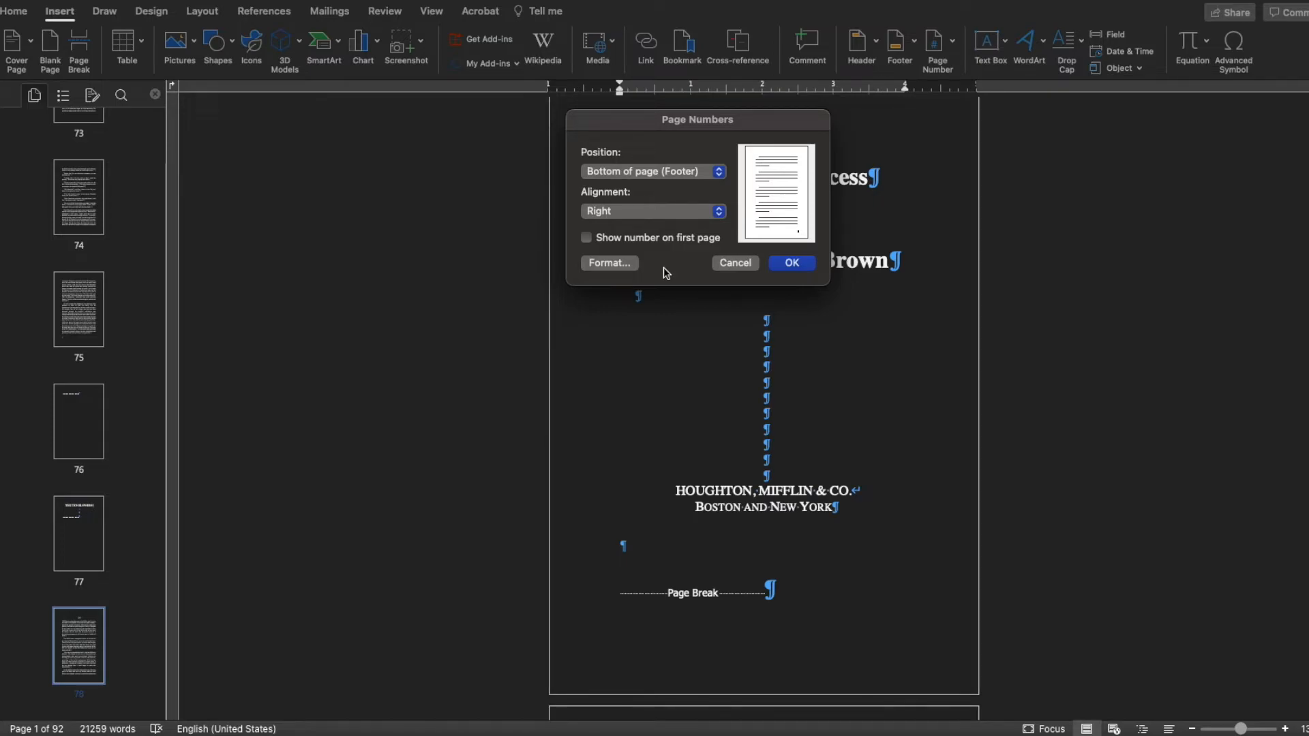
left_click(793, 265)
scroll(855, 290, "down", 1)
scroll(856, 290, "down", 10)
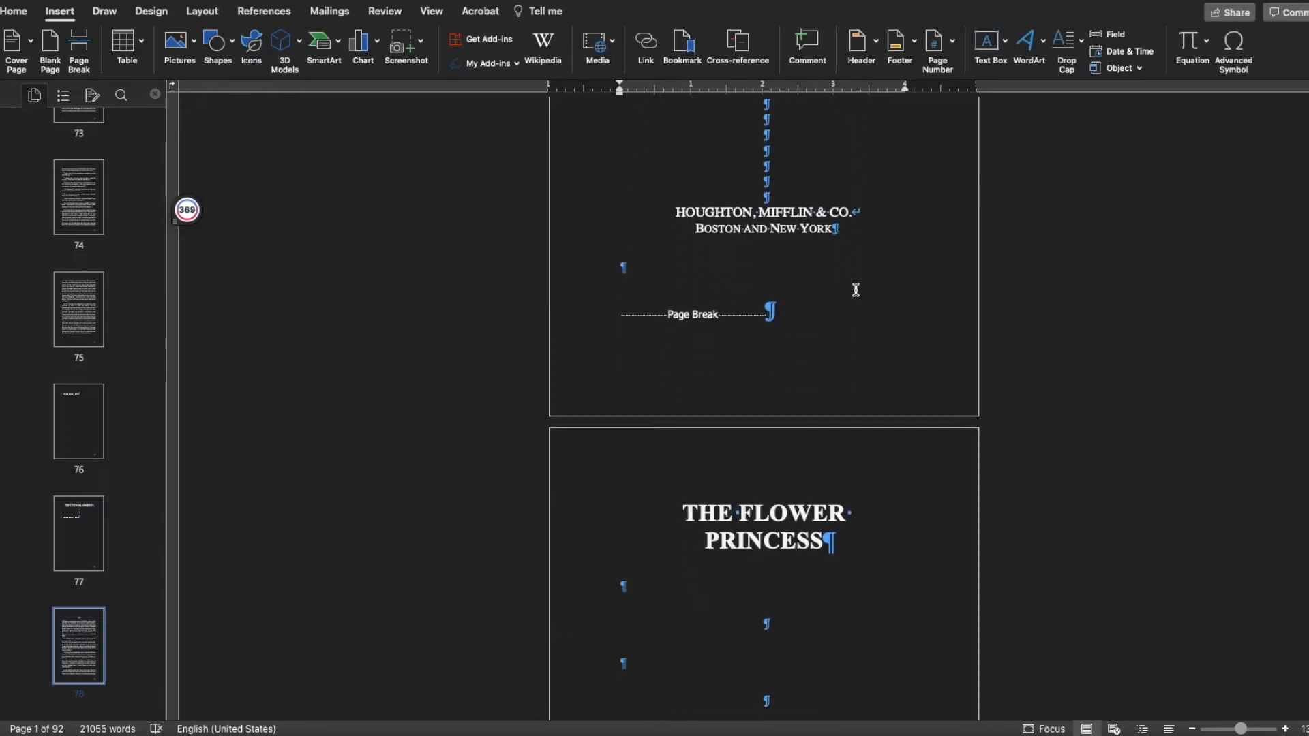
scroll(855, 291, "down", 2)
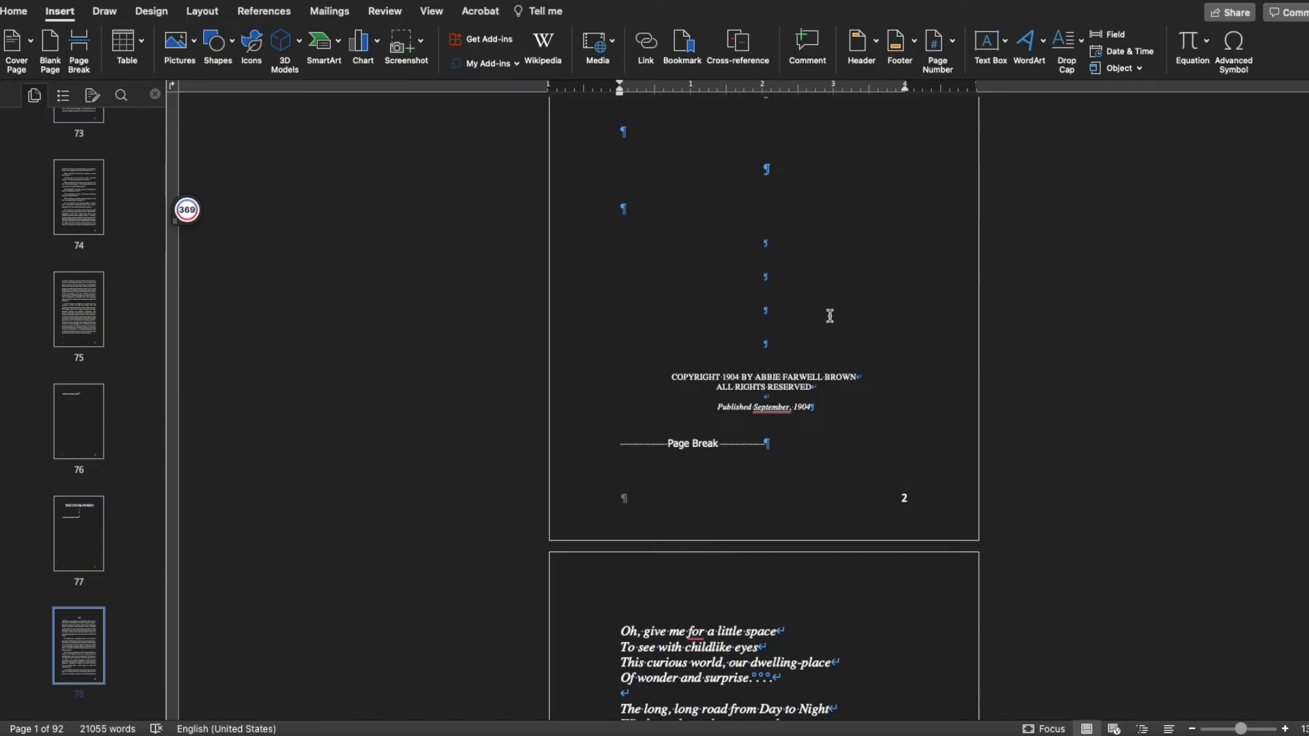
scroll(830, 313, "up", 12)
scroll(830, 316, "up", 10)
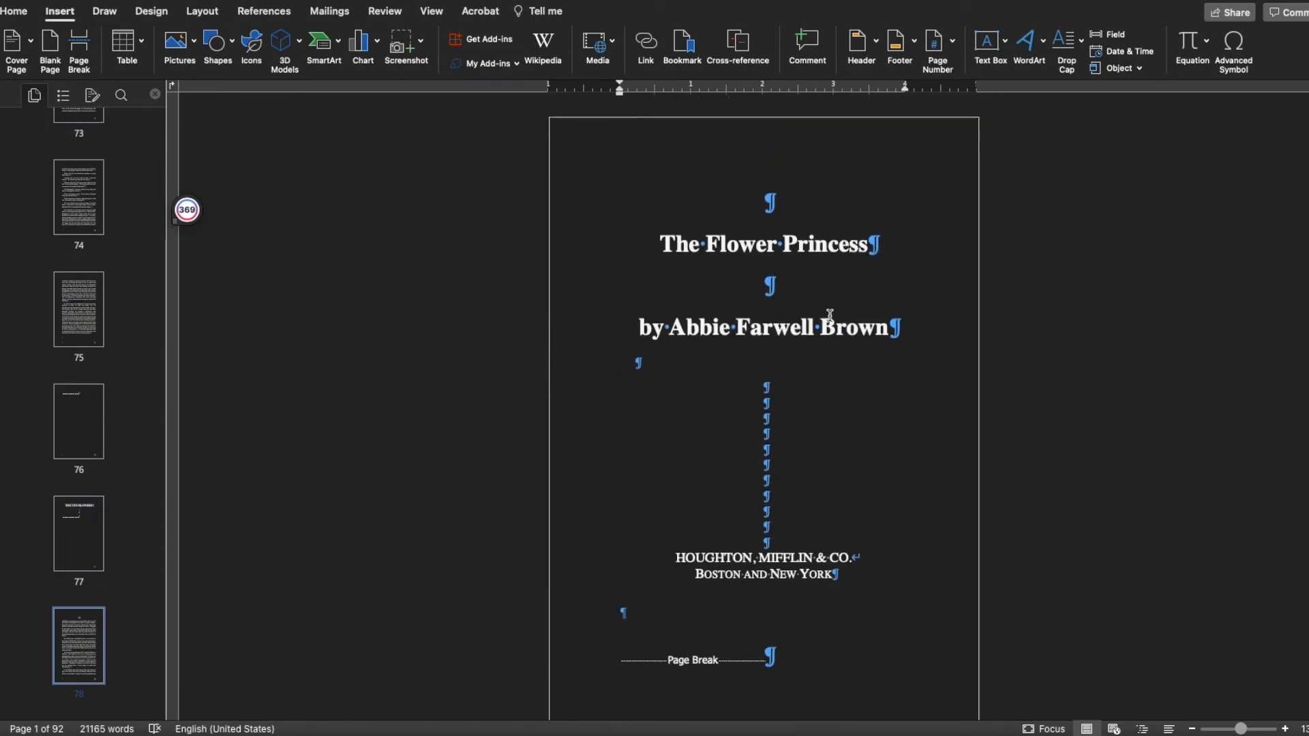
Insert an empty paragraph and a page break before the heading THE FLOWER PRINCESS to leave a blank page after the title page.
scroll(830, 316, "down", 10)
scroll(829, 315, "down", 1)
left_click(668, 520)
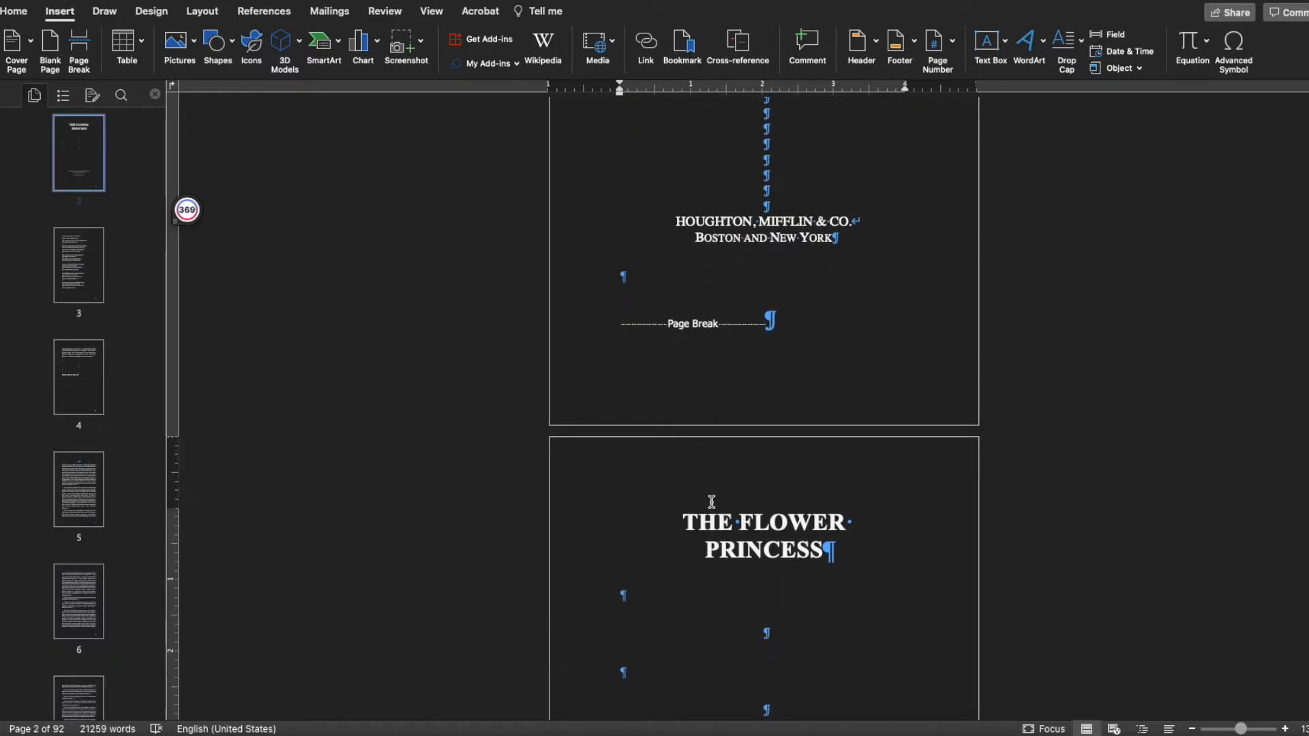
key("Return")
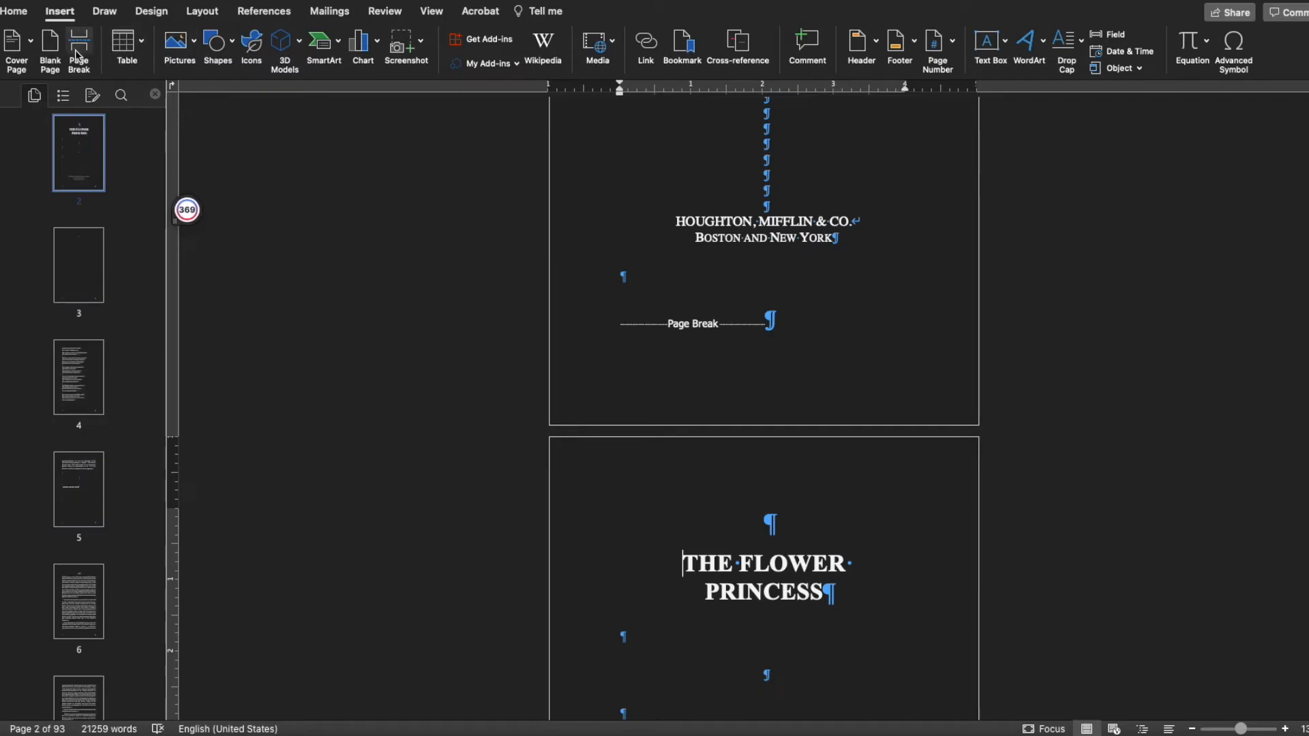
left_click(79, 45)
scroll(699, 399, "up", 5)
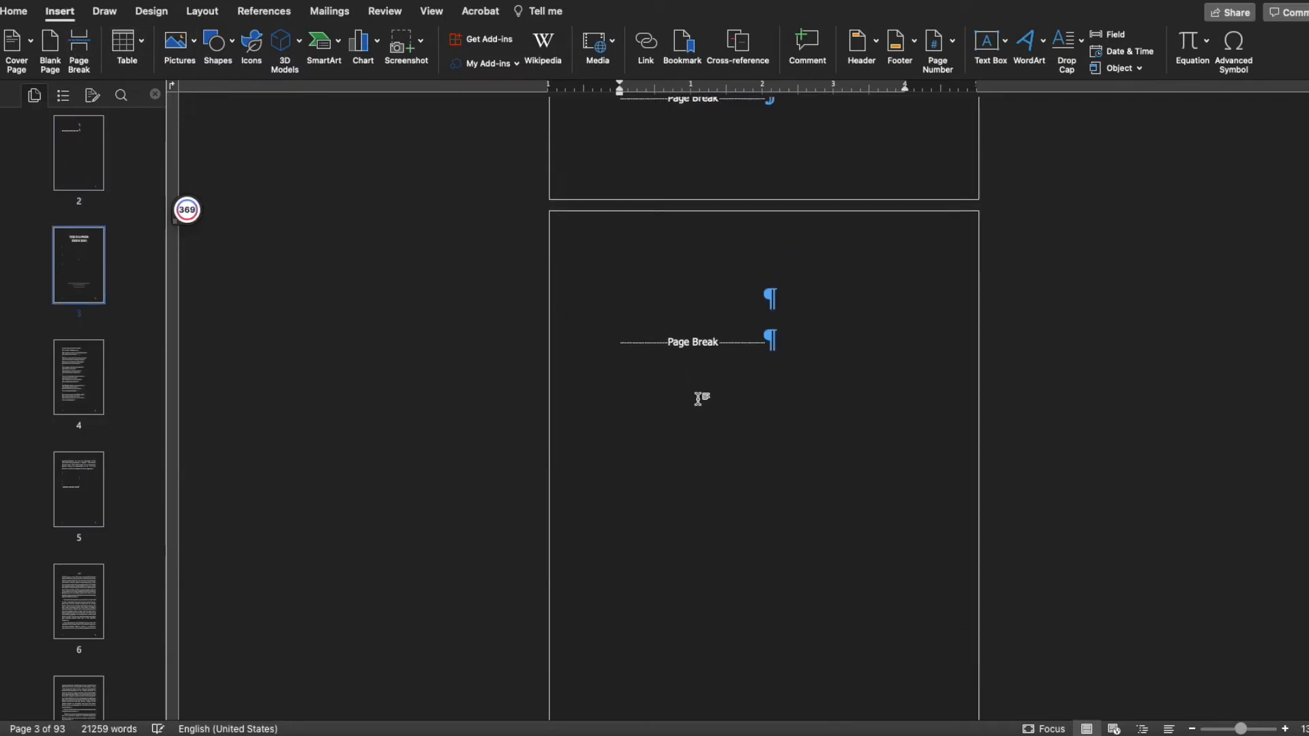
Insert an automatic table of contents at the empty paragraph on page 2, after the title page.
scroll(816, 367, "down", 8)
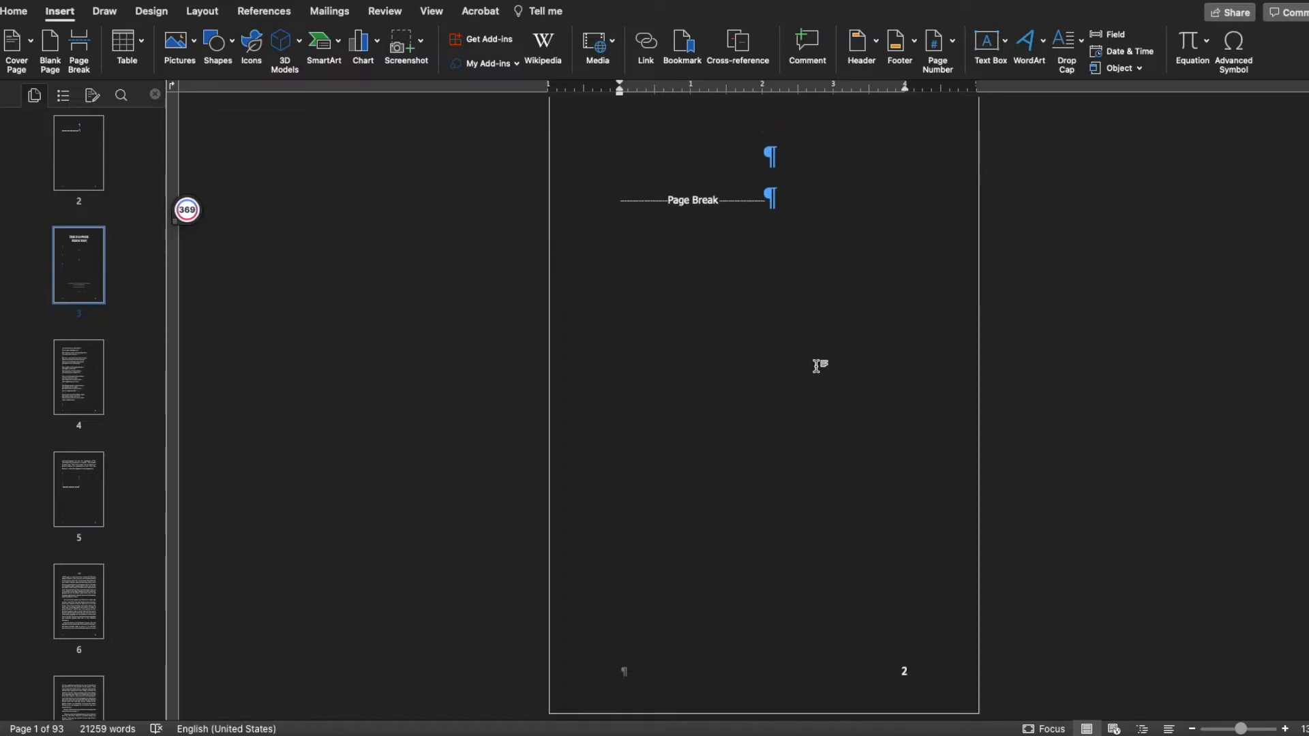
scroll(816, 367, "up", 5)
scroll(816, 366, "up", 2)
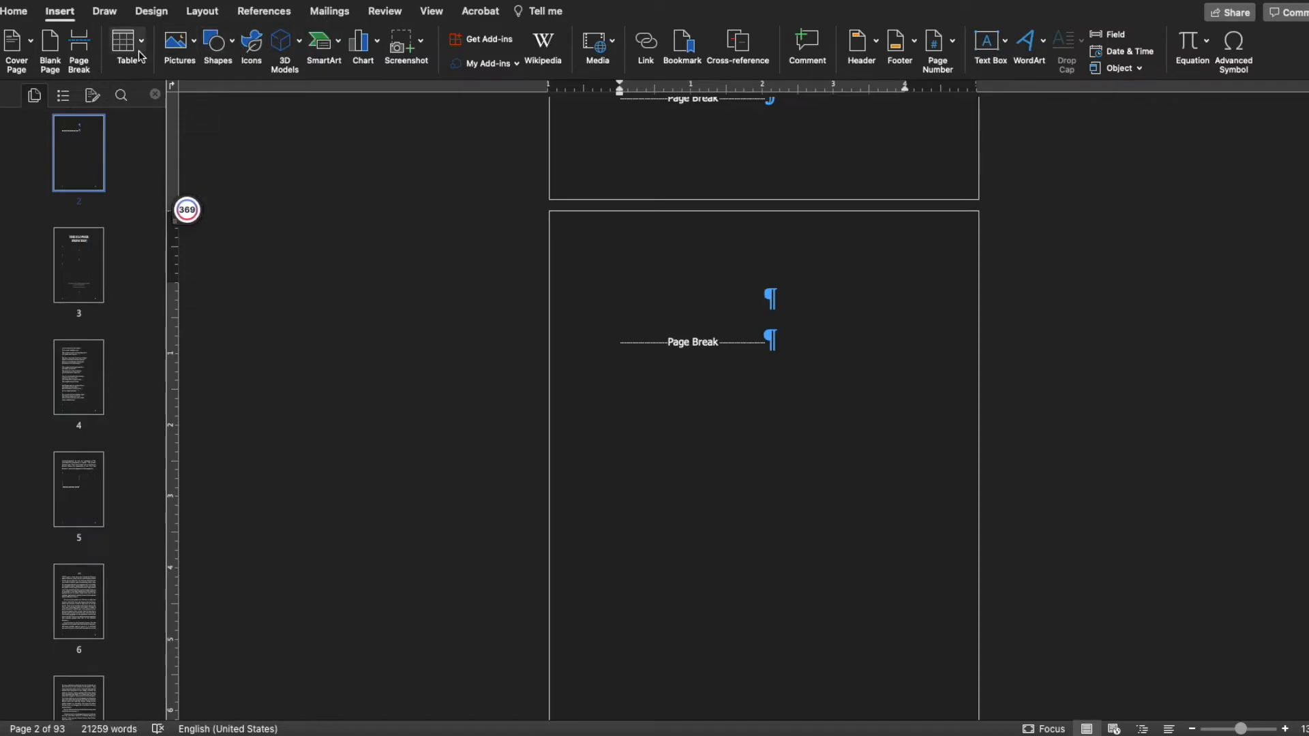
left_click(267, 13)
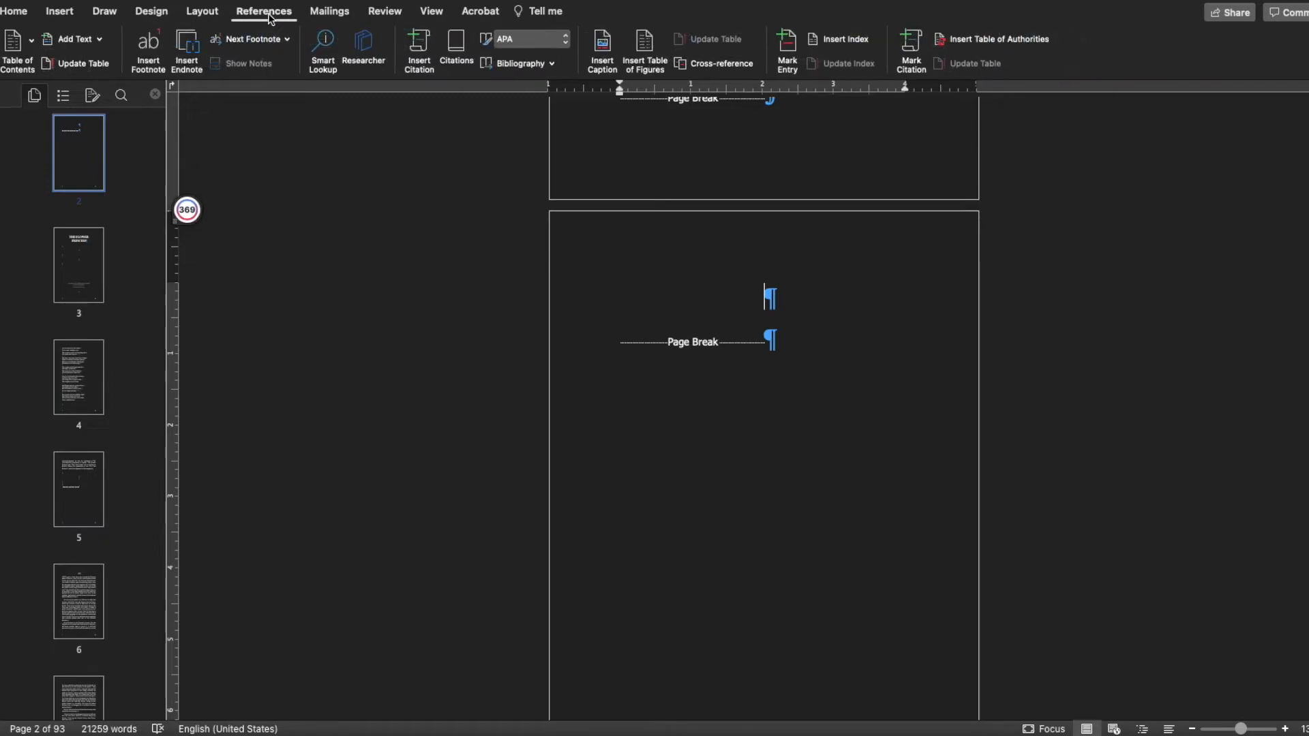
left_click(19, 55)
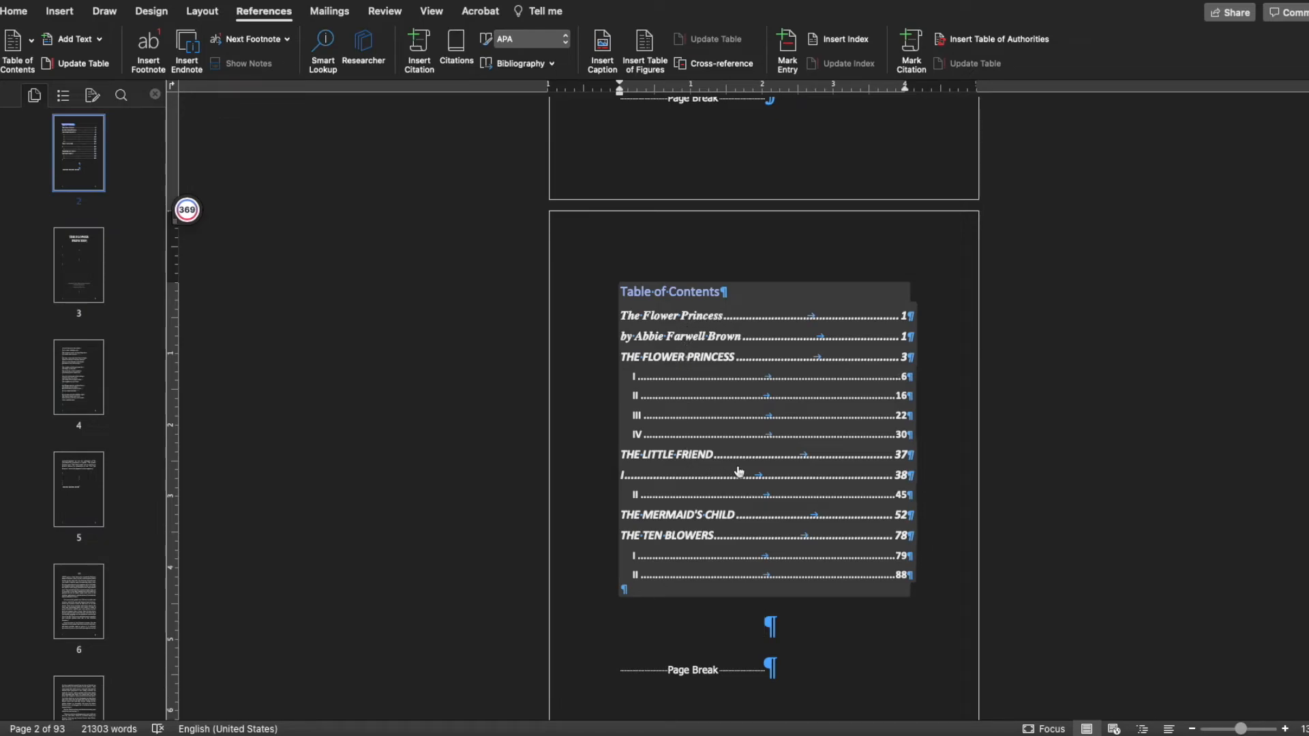
scroll(749, 484, "up", 1)
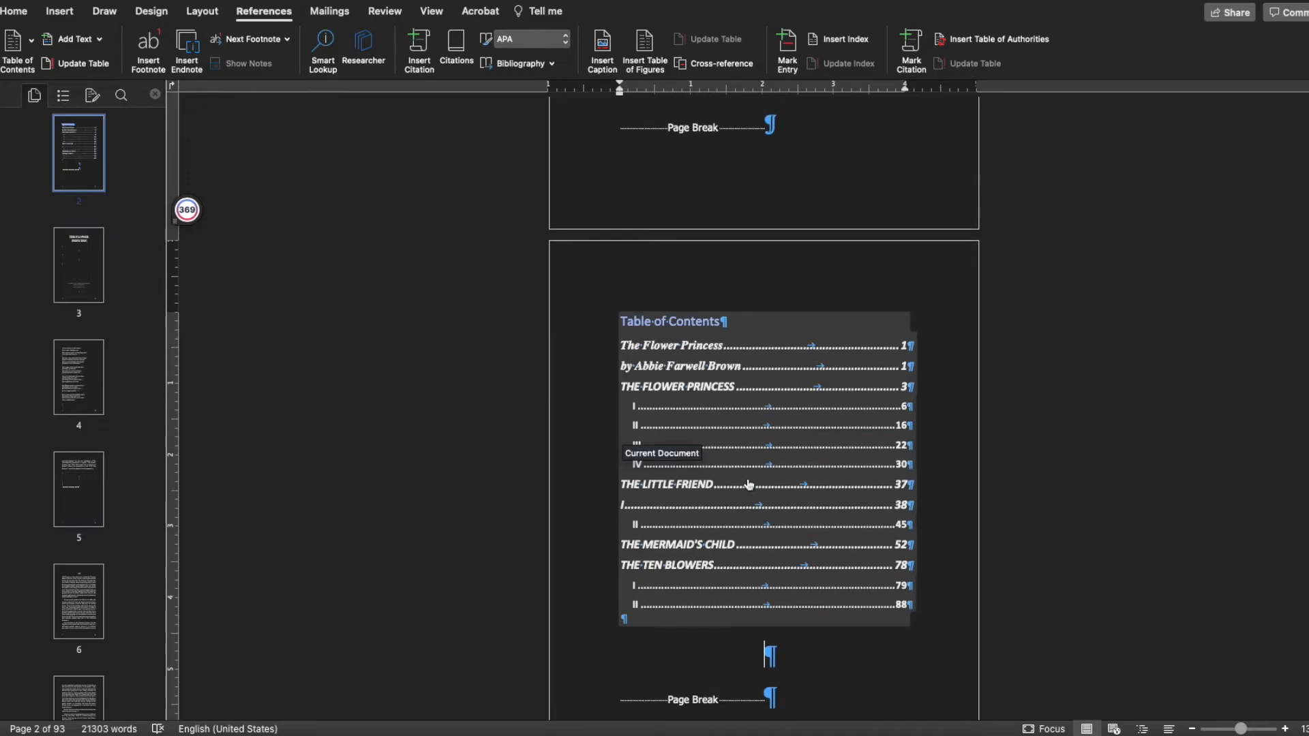
scroll(748, 484, "down", 3)
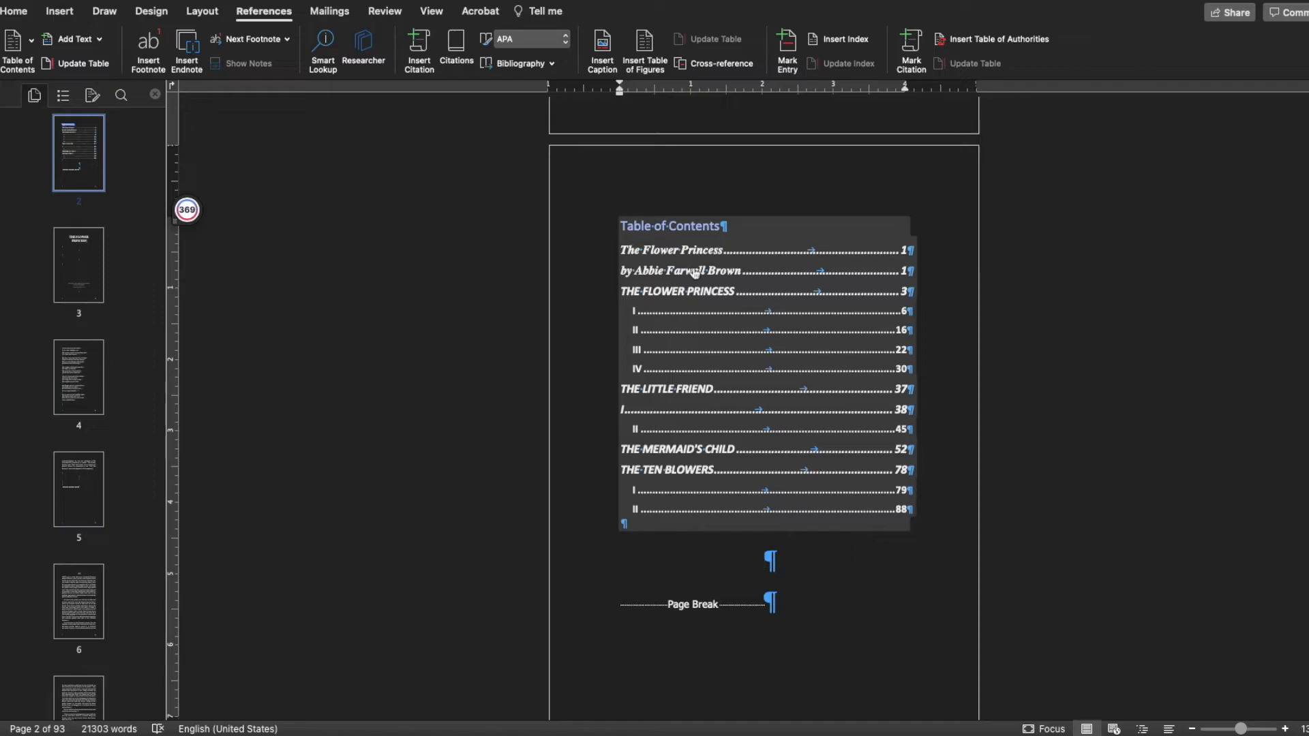
Apply the Normal style to the book title and author lines on the title page and center them.
scroll(811, 286, "up", 10)
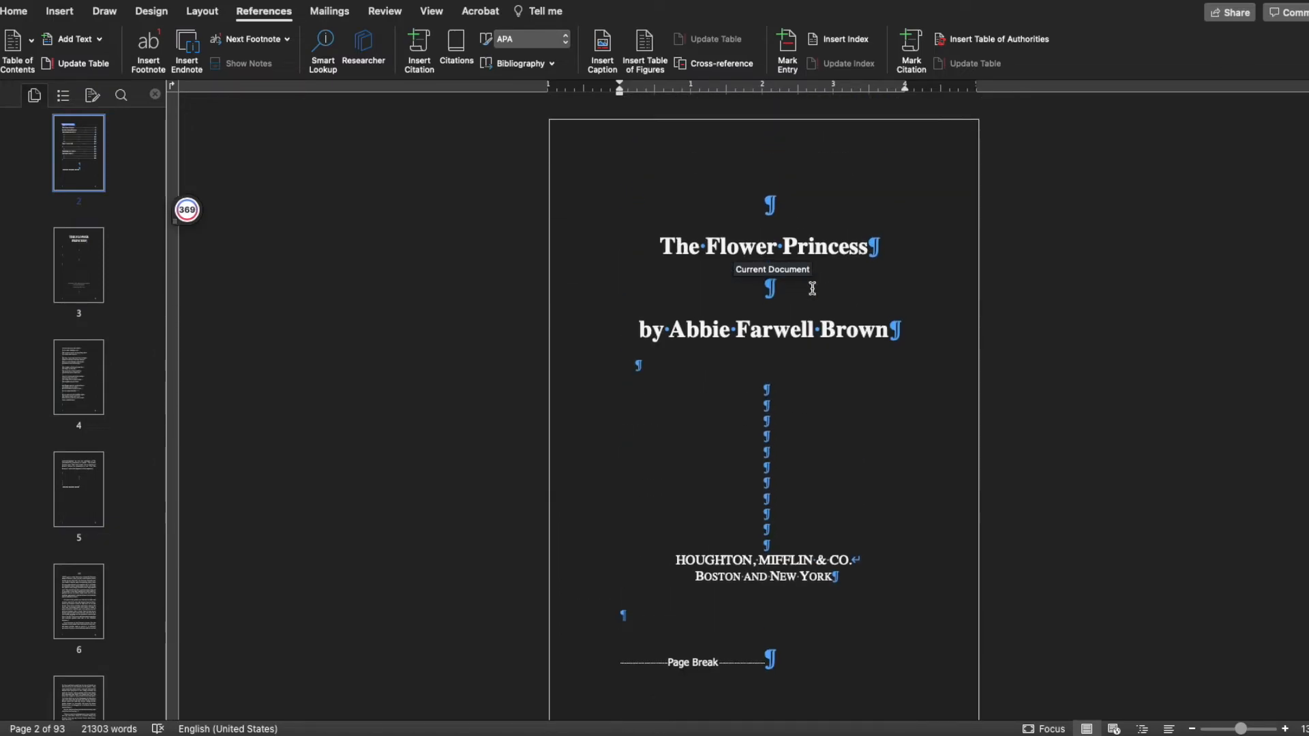
left_click_drag(661, 234, 906, 337)
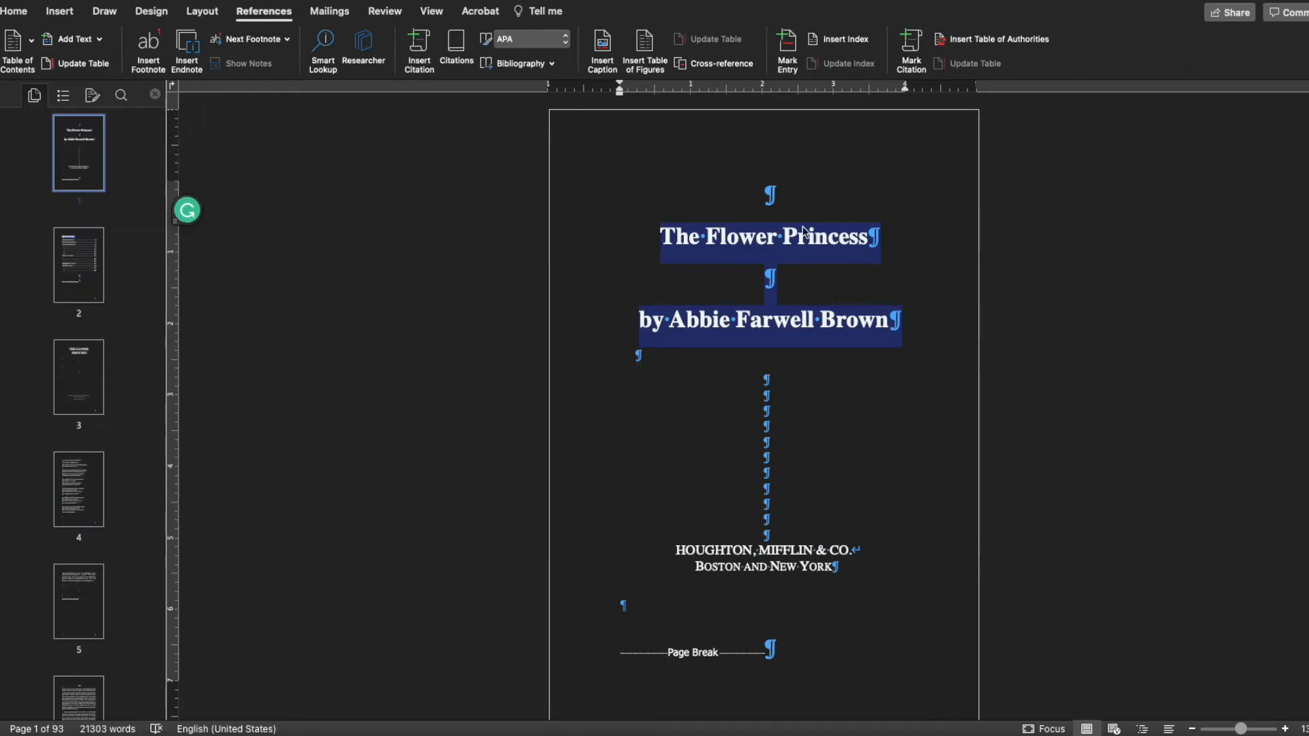
left_click(14, 11)
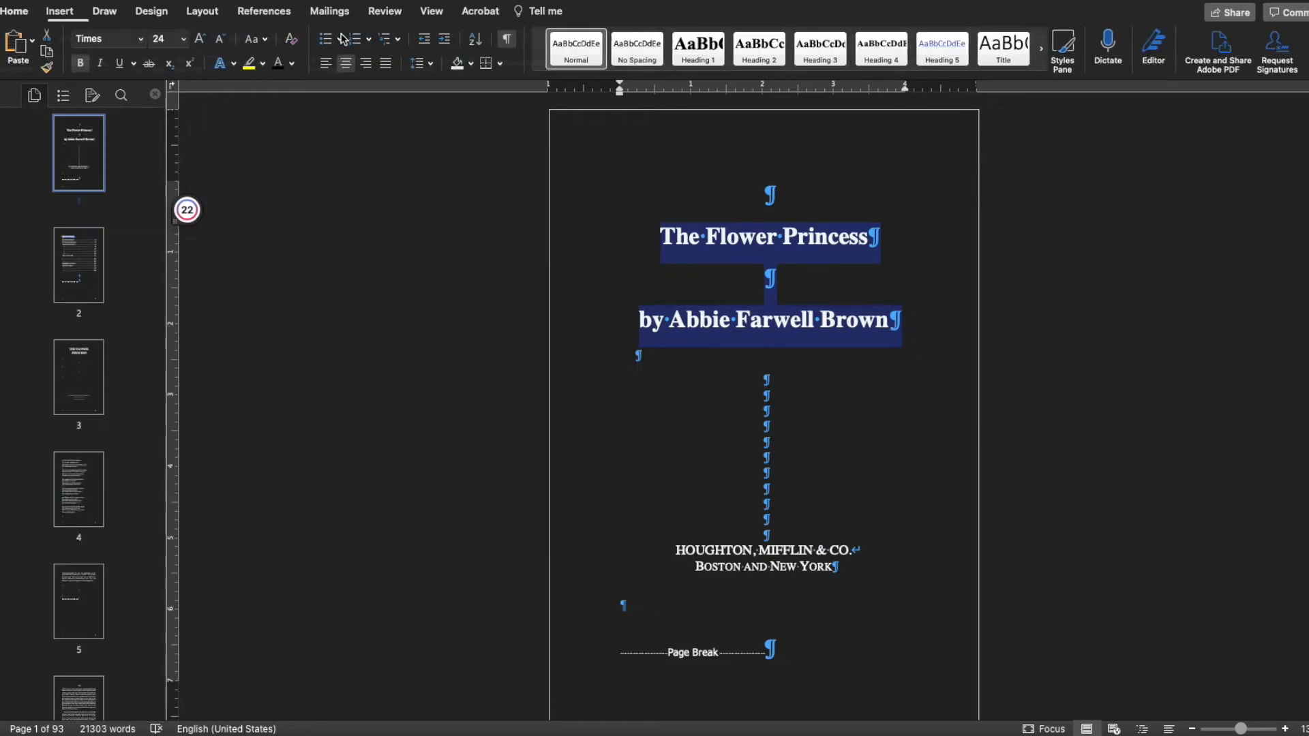
left_click(574, 47)
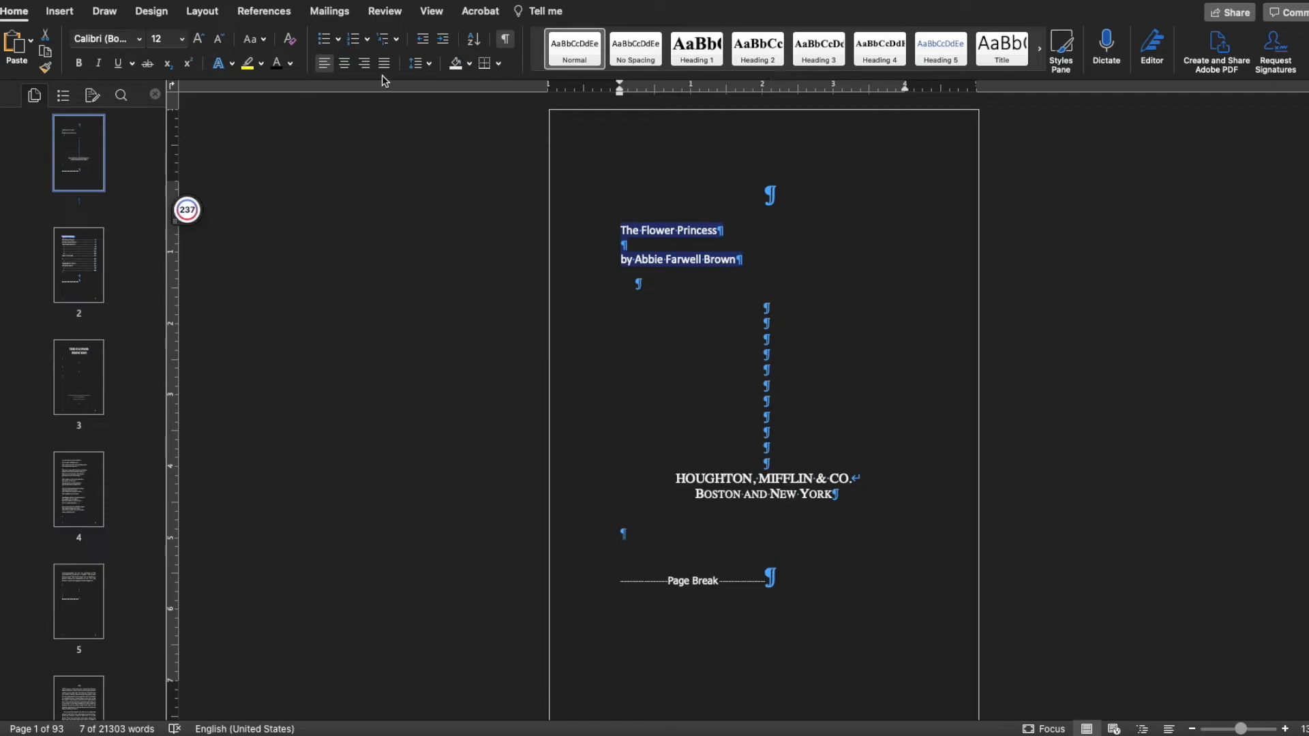
left_click(344, 64)
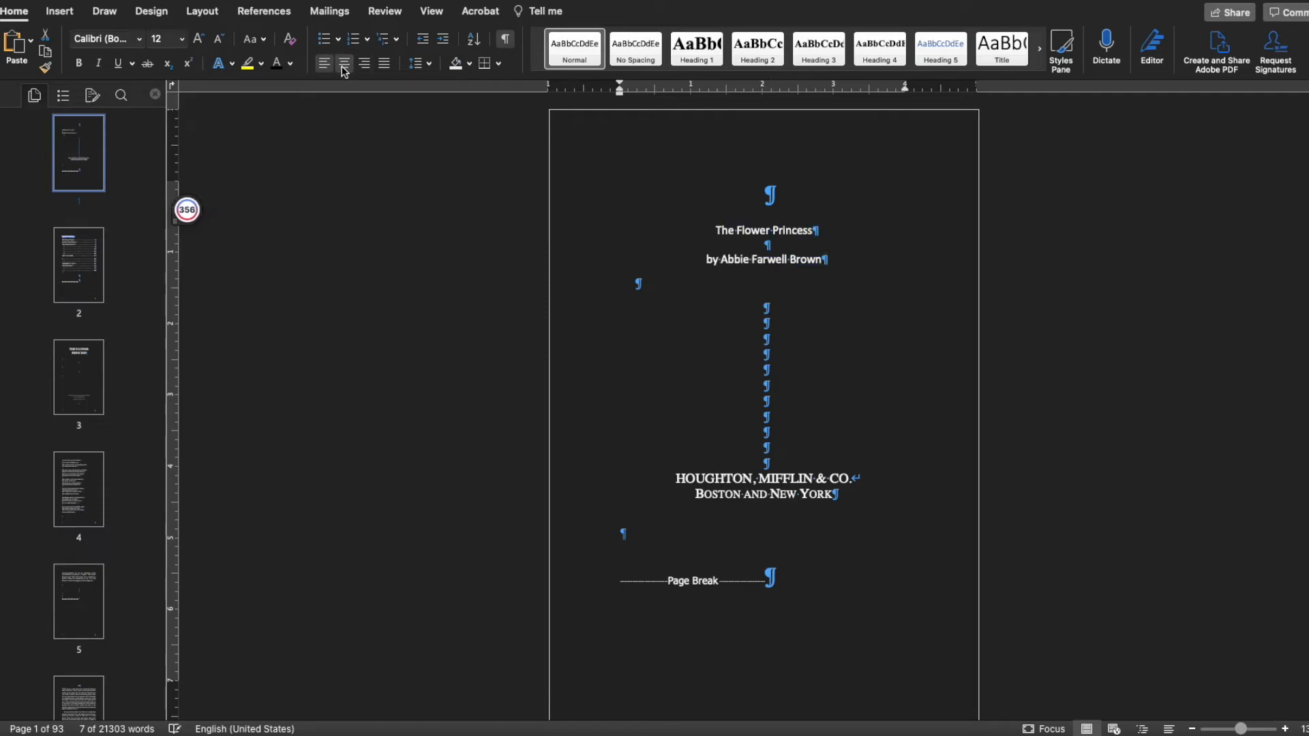
Set the font size of the title page's book title and author lines to 28 after trying 22 and 36.
left_click(181, 38)
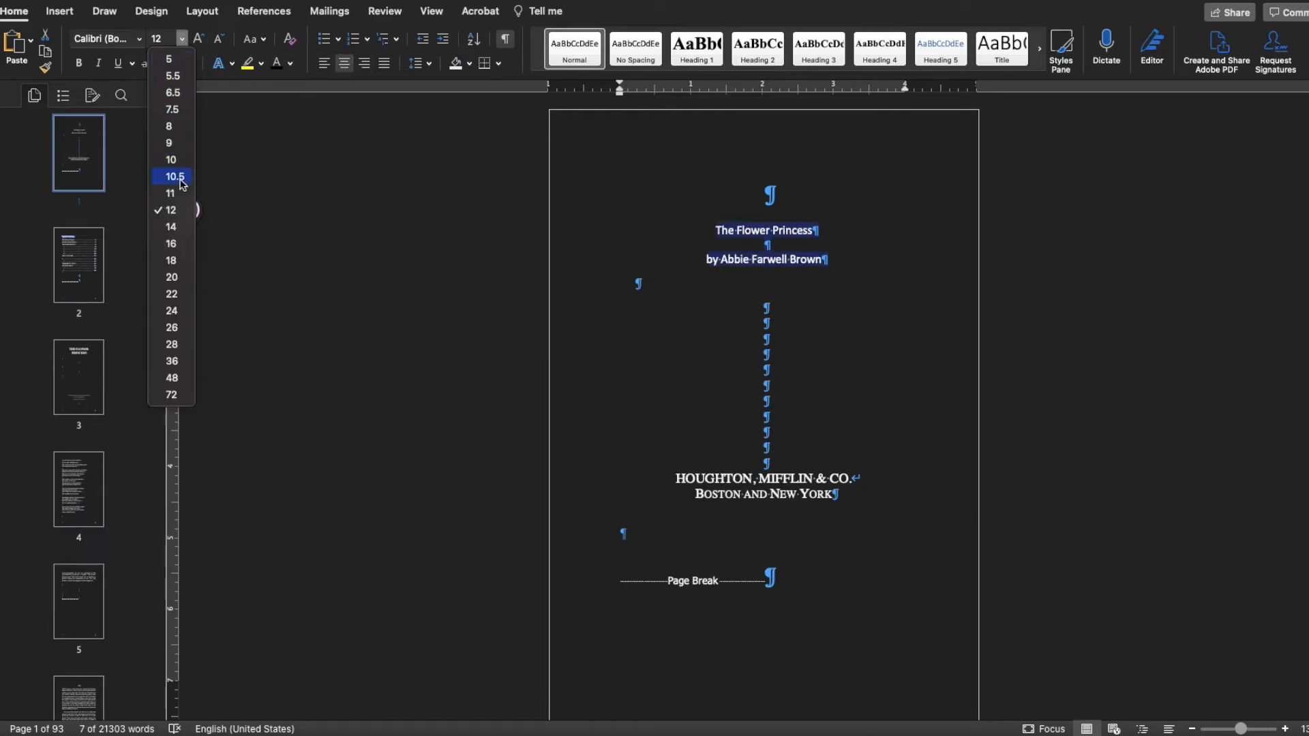
left_click(171, 295)
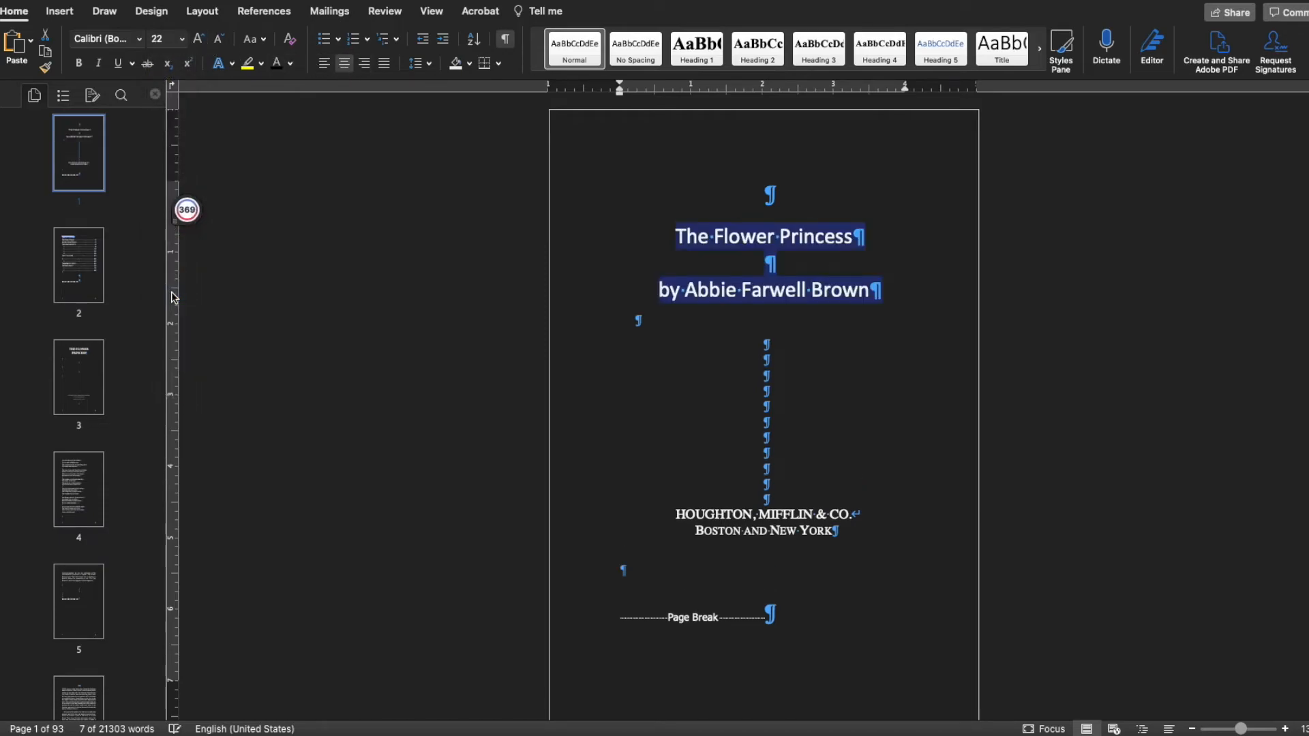
left_click(182, 41)
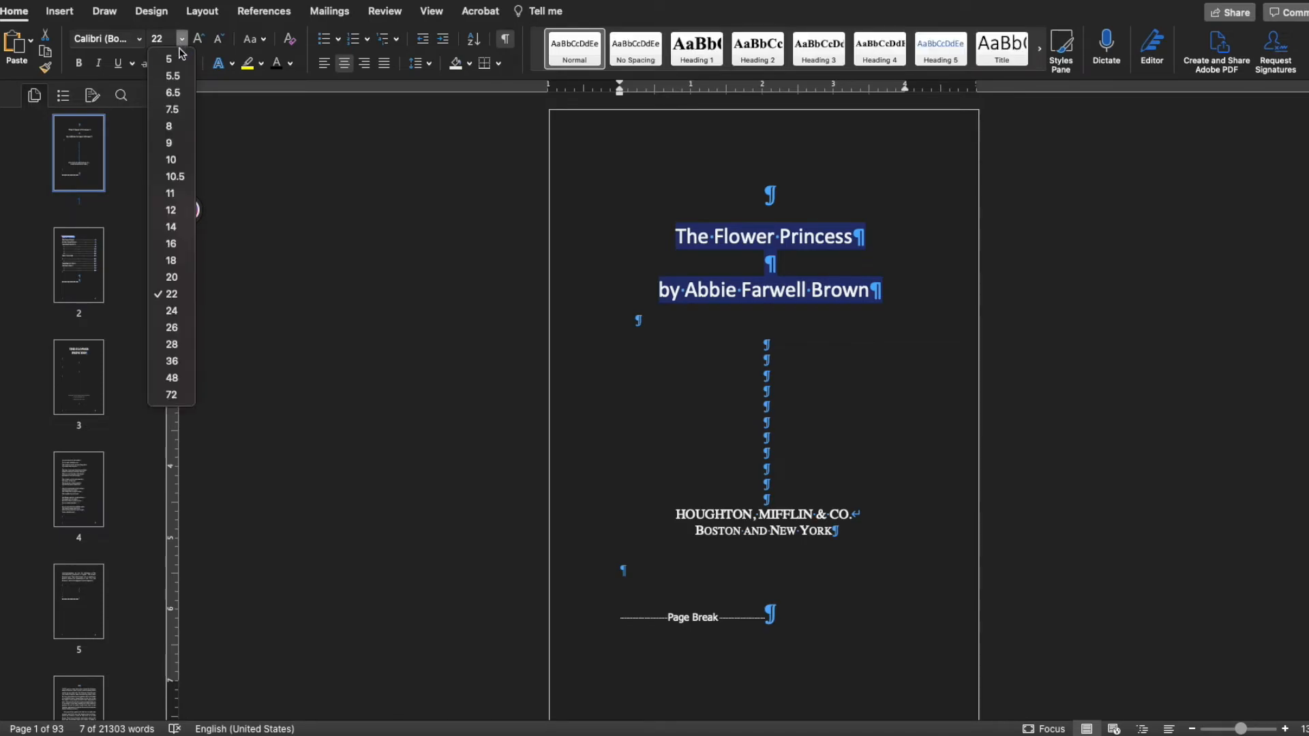
left_click(178, 361)
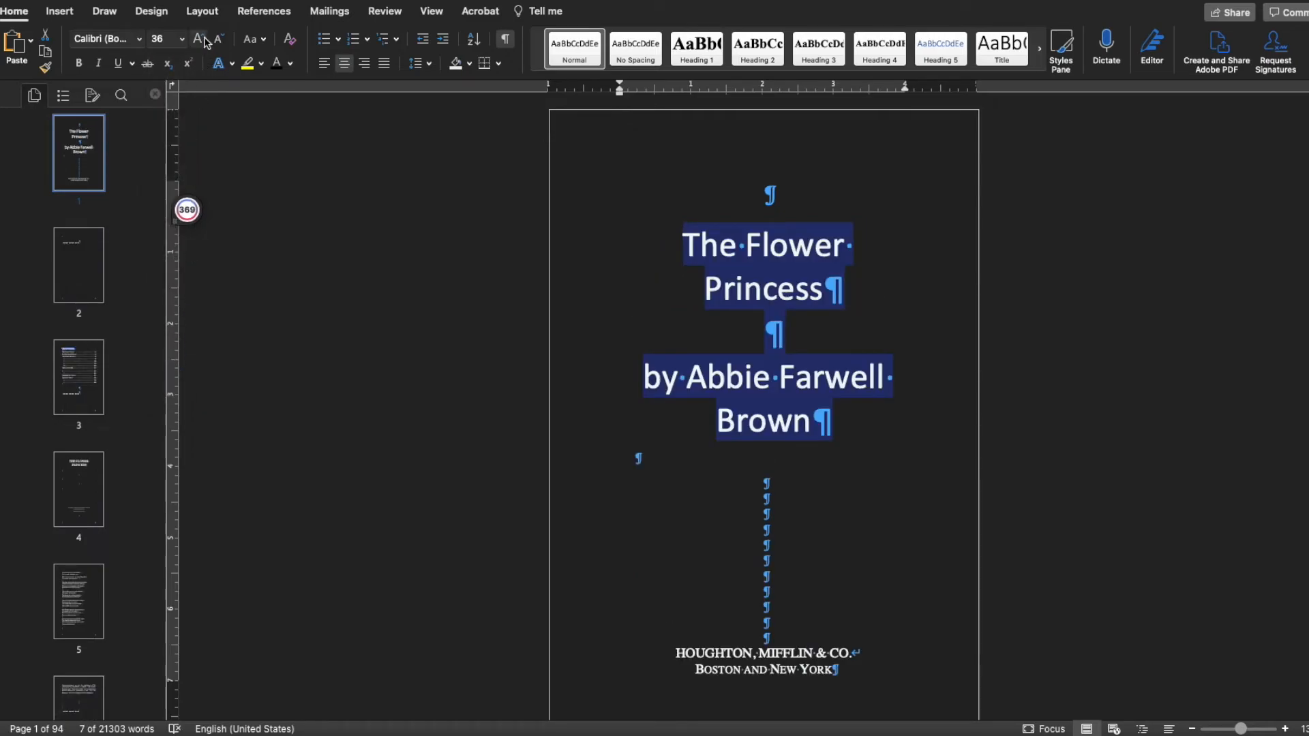
left_click(181, 40)
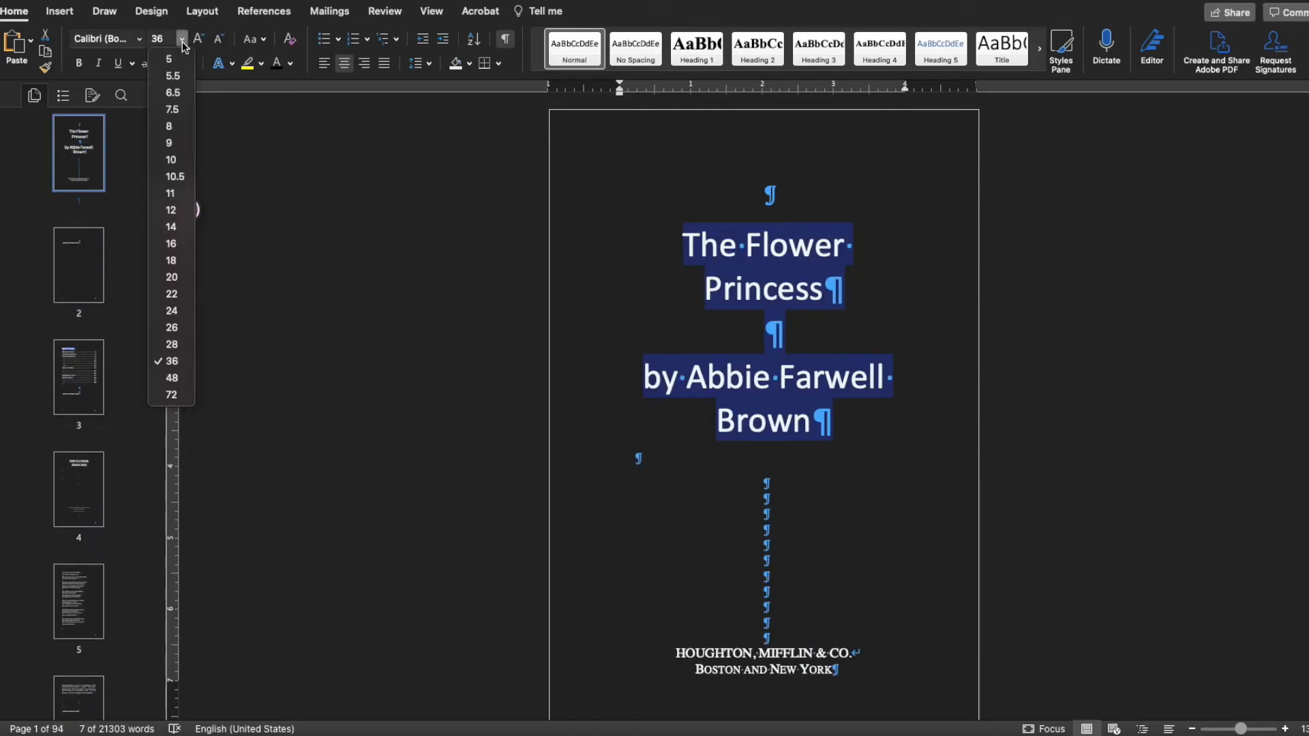
left_click(172, 344)
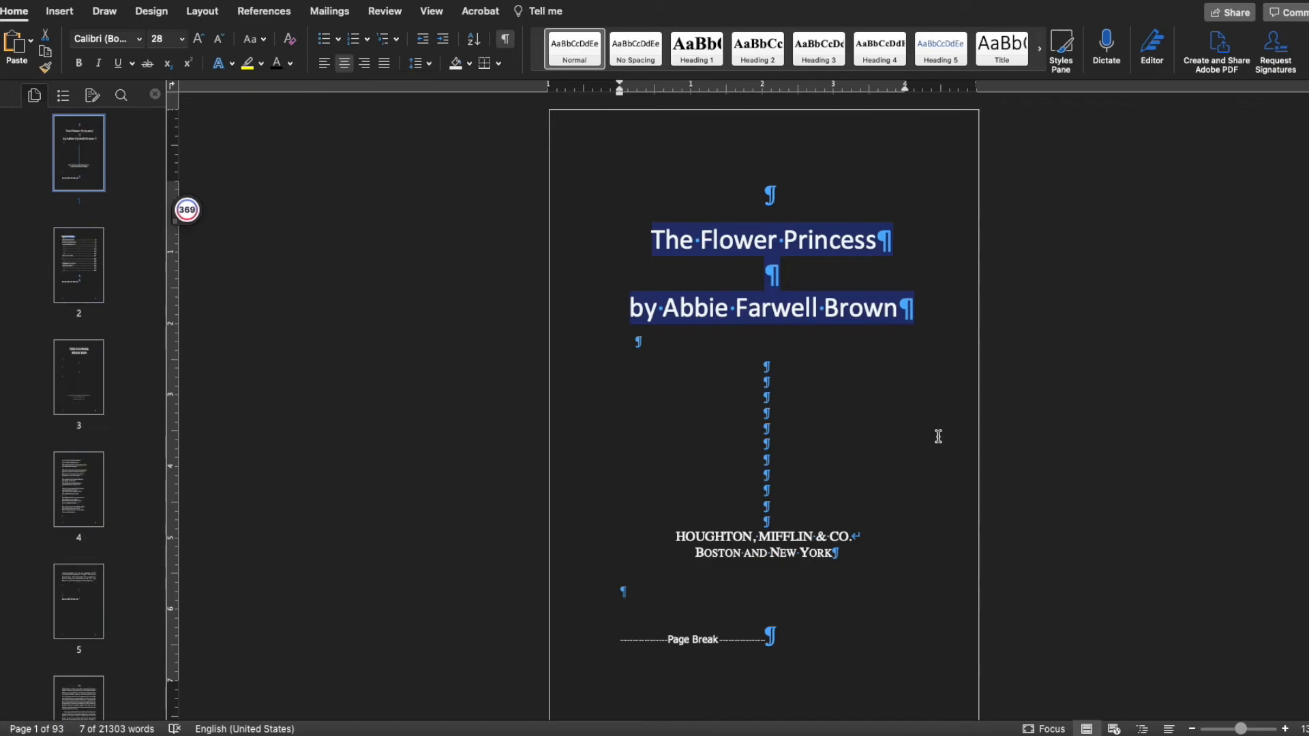
left_click(881, 409)
Review the table of contents levels and follow the unindented entry I under THE LITTLE FRIEND to examine that heading's style.
scroll(881, 411, "down", 5)
scroll(887, 408, "down", 2)
scroll(818, 436, "down", 3)
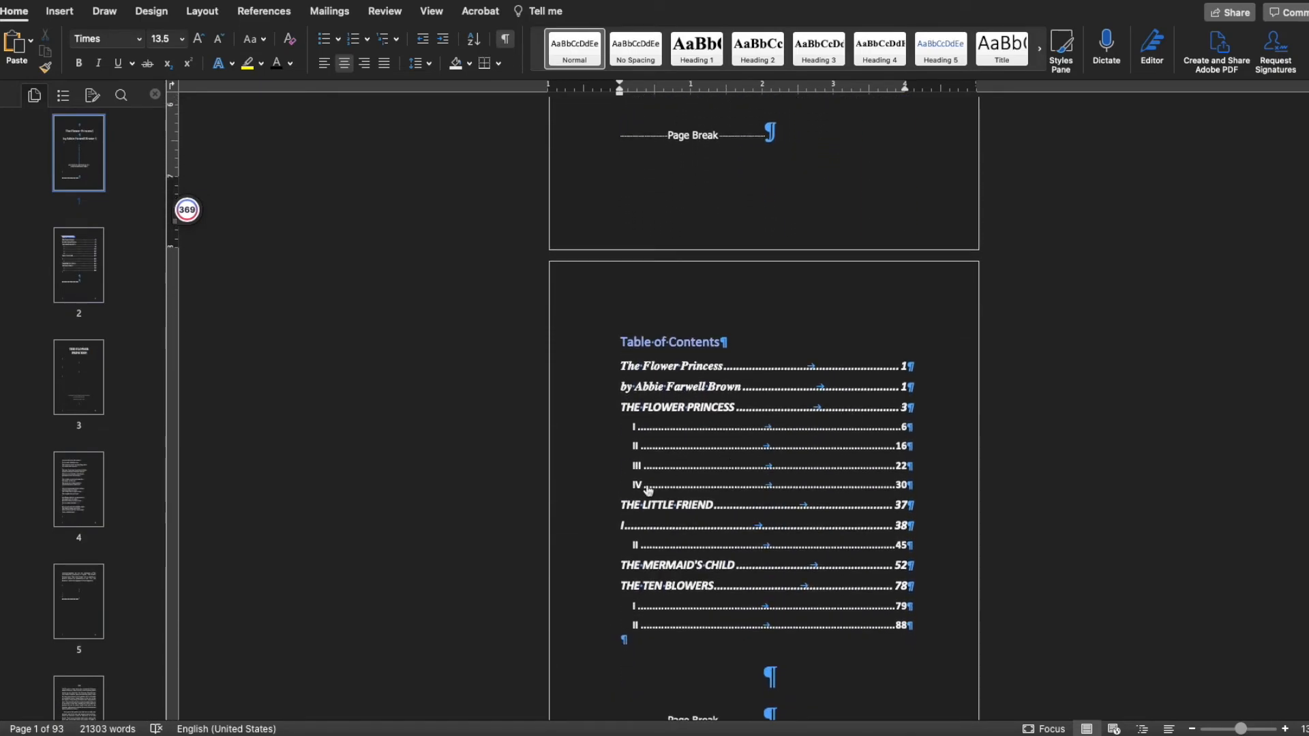
left_click(648, 490)
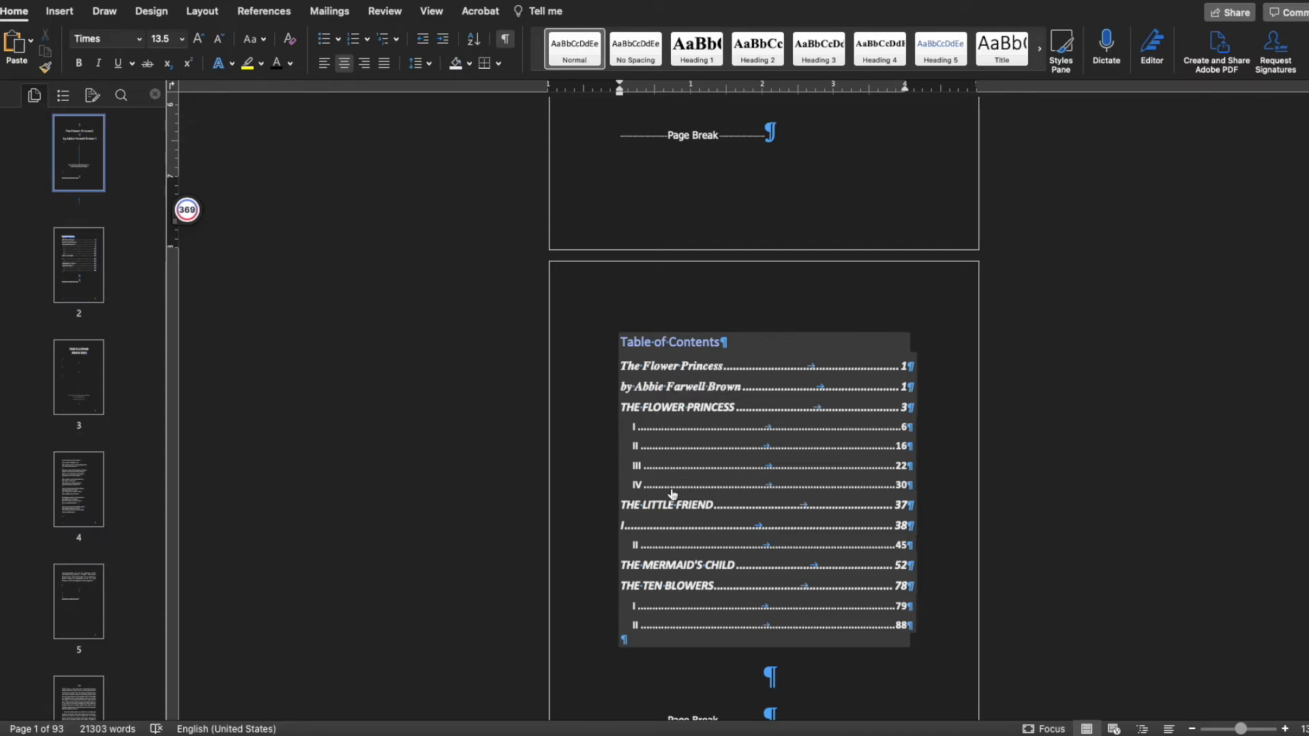
scroll(667, 509, "up", 1)
scroll(658, 513, "down", 2)
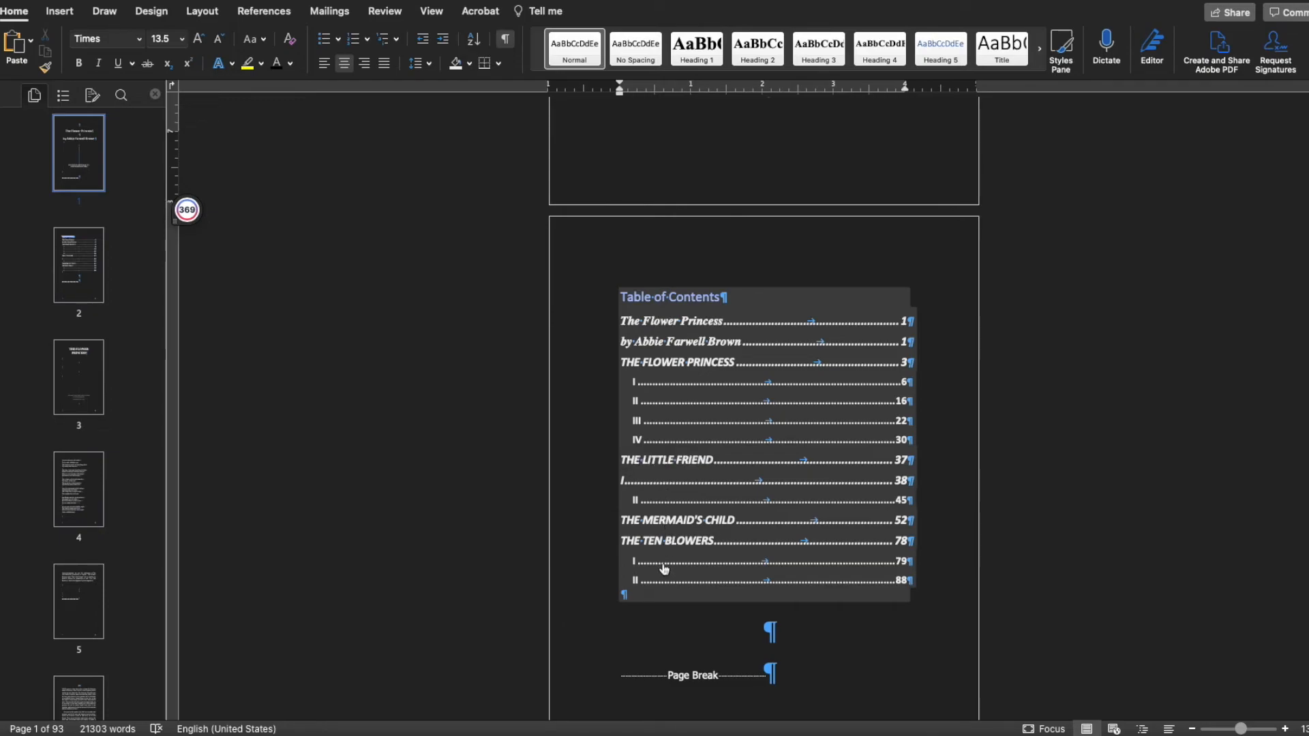
left_click(630, 485)
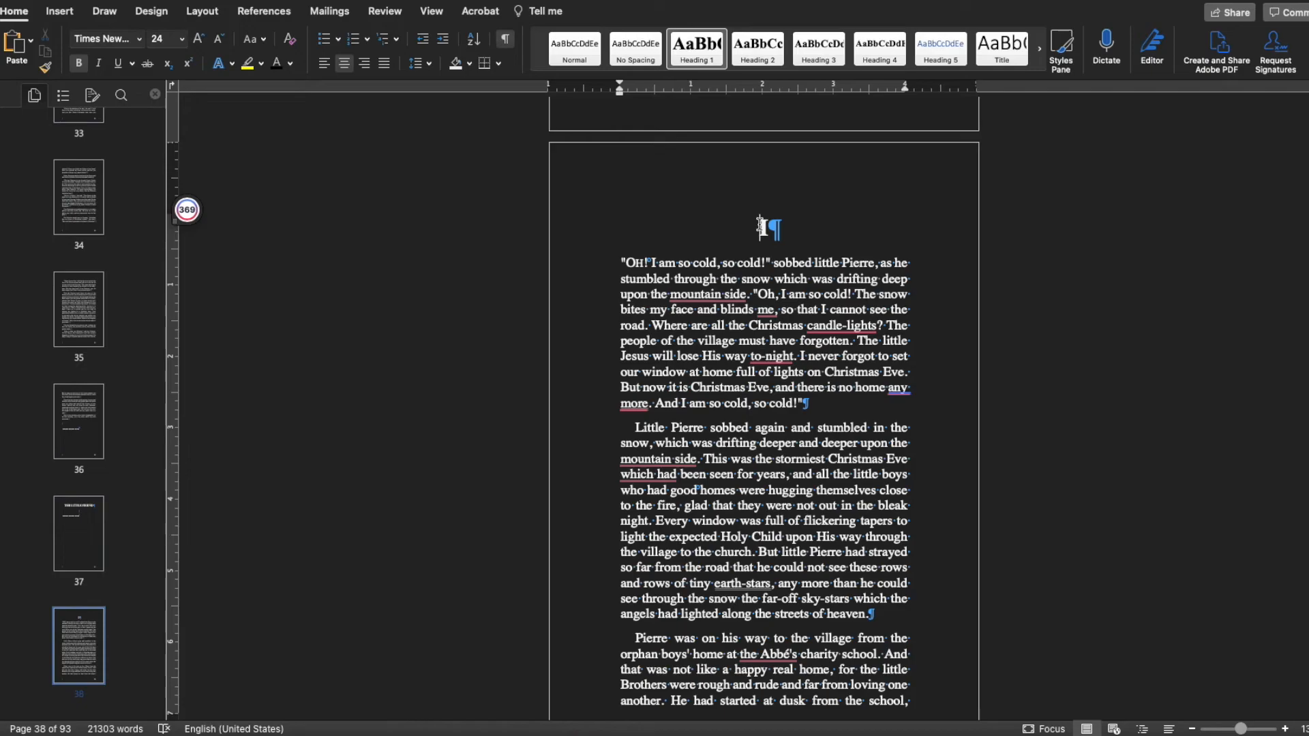
scroll(758, 229, "up", 2)
scroll(758, 231, "down", 4)
scroll(757, 234, "up", 3)
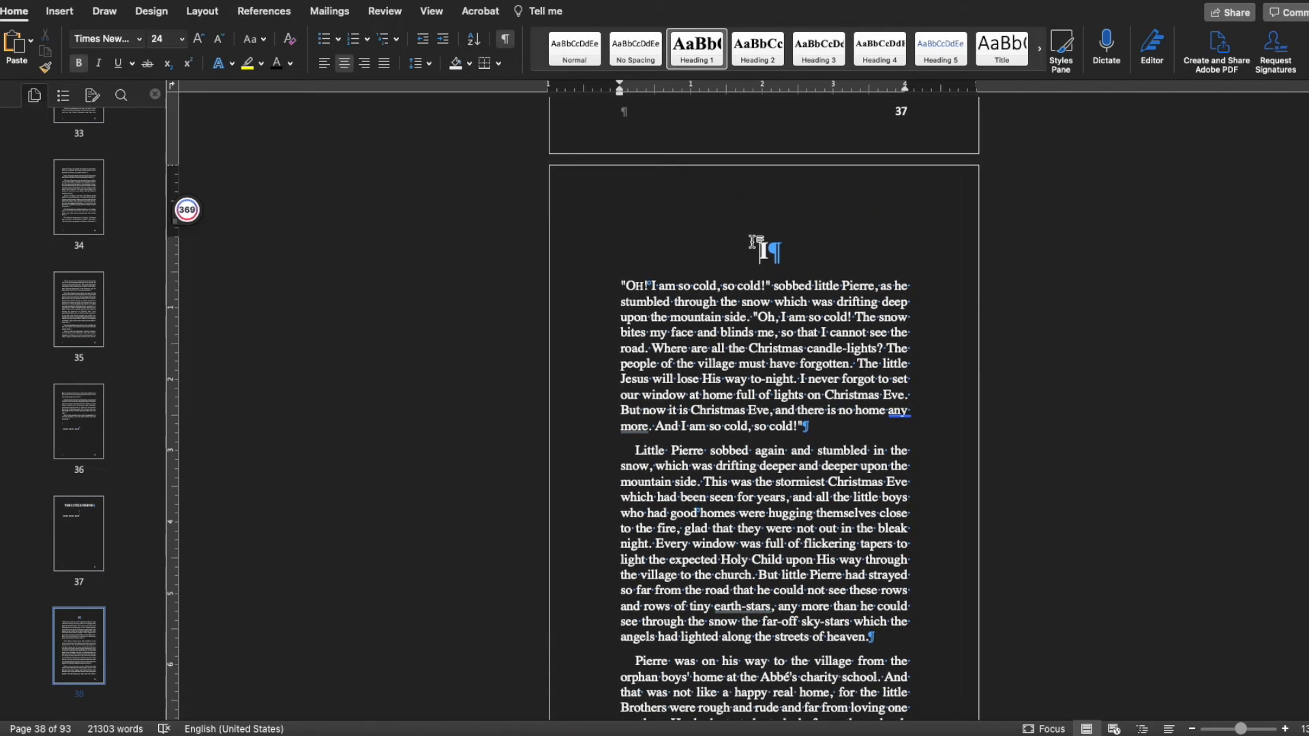
left_click_drag(748, 246, 781, 245)
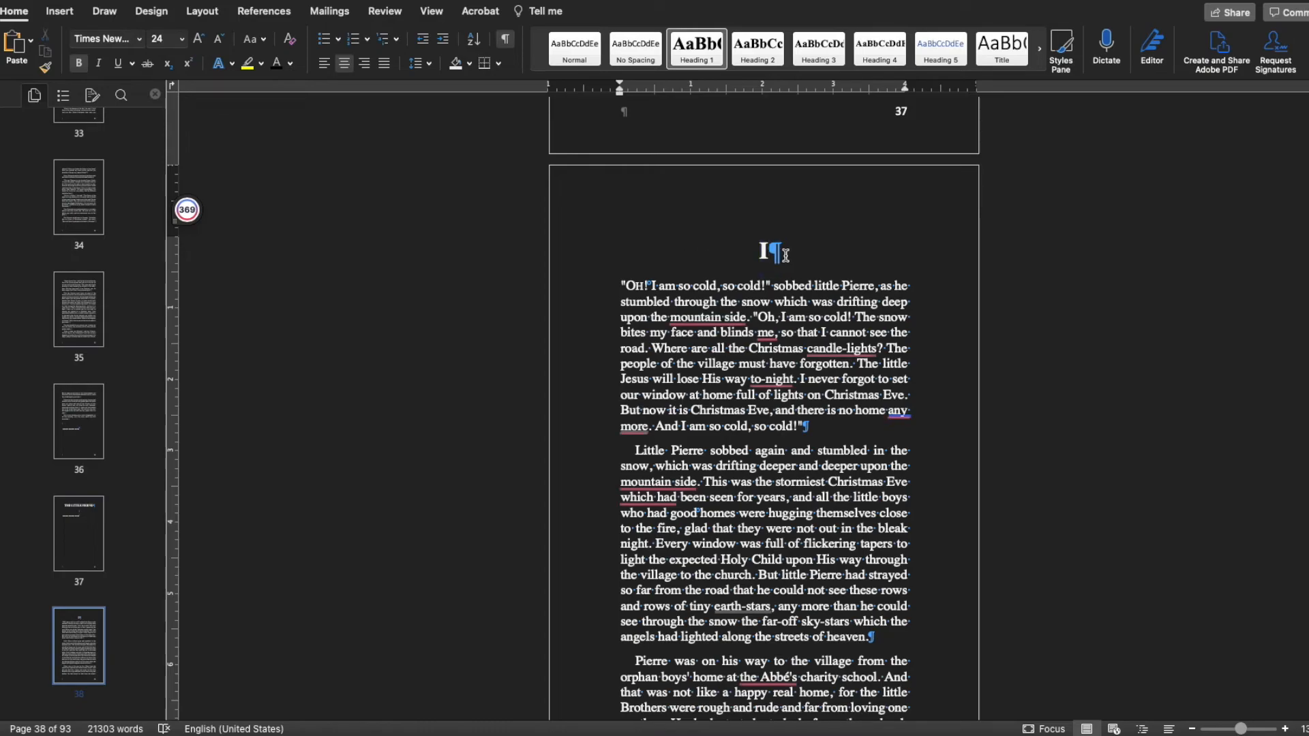
scroll(789, 250, "up", 10)
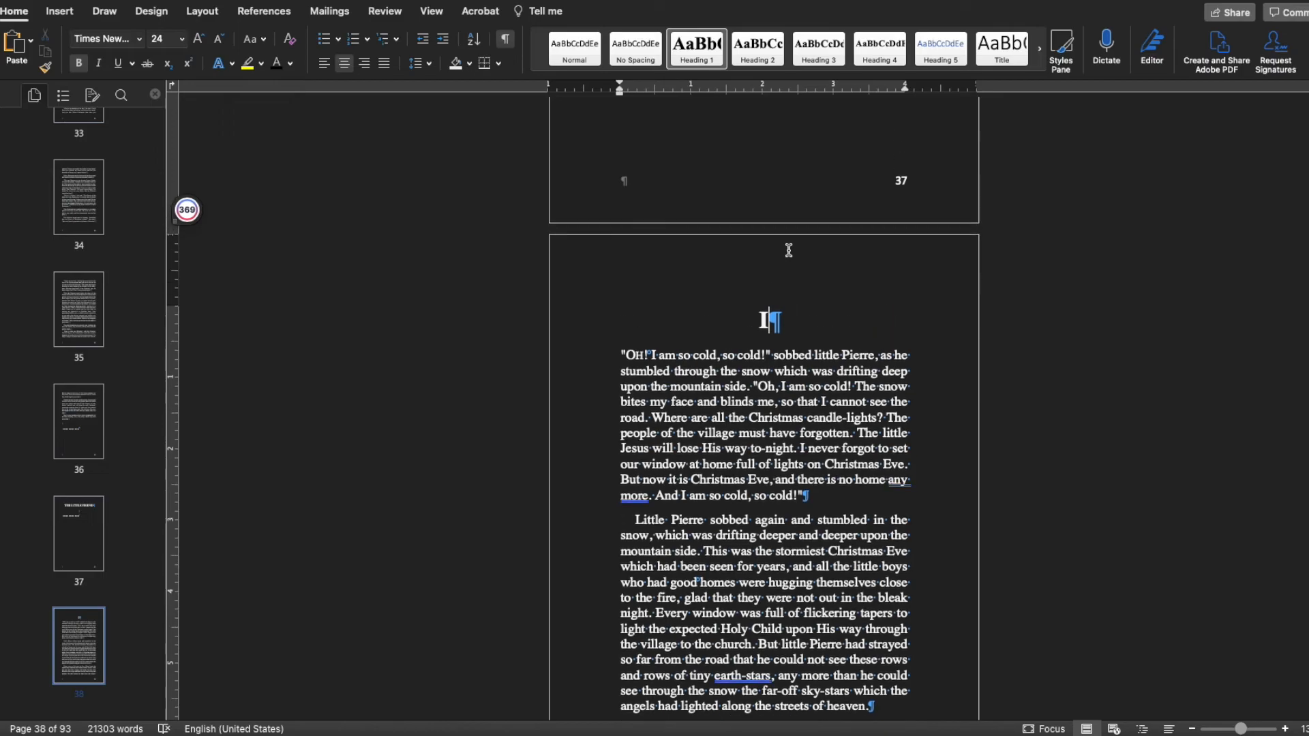
scroll(792, 252, "down", 3)
scroll(791, 249, "down", 5)
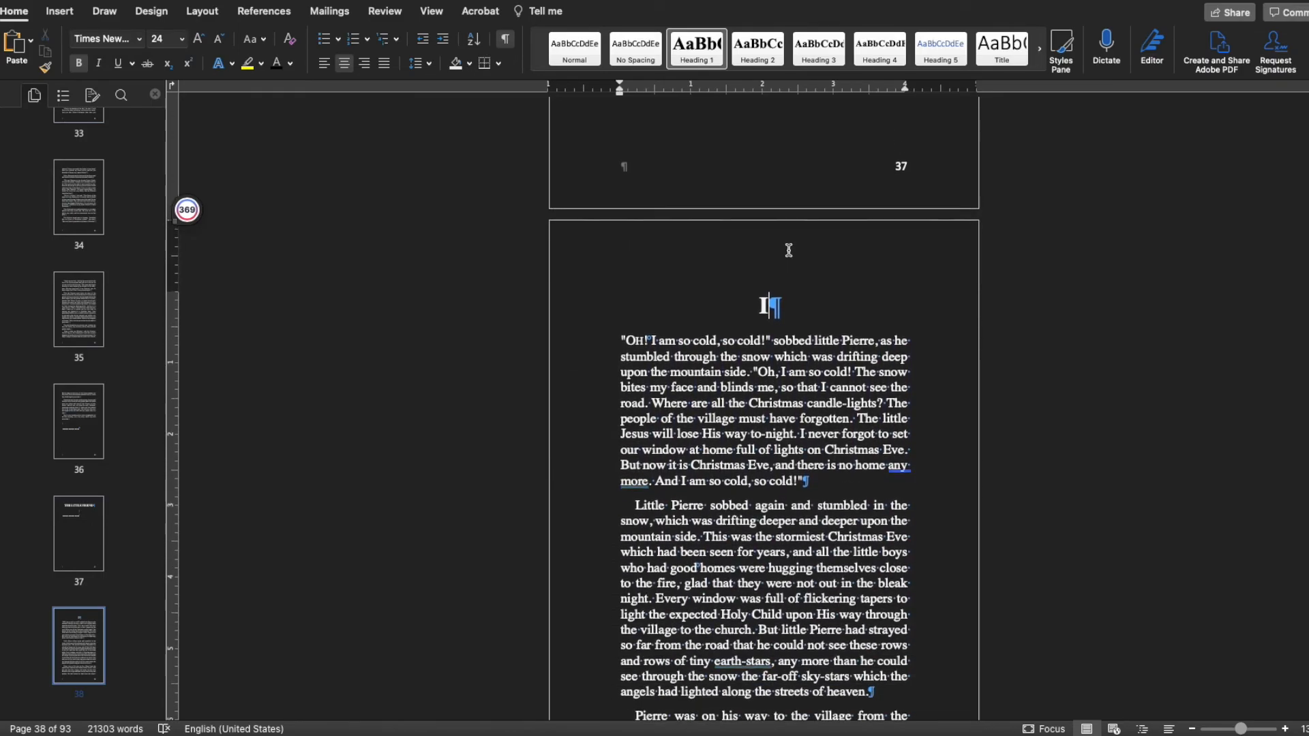
triple_click(769, 301)
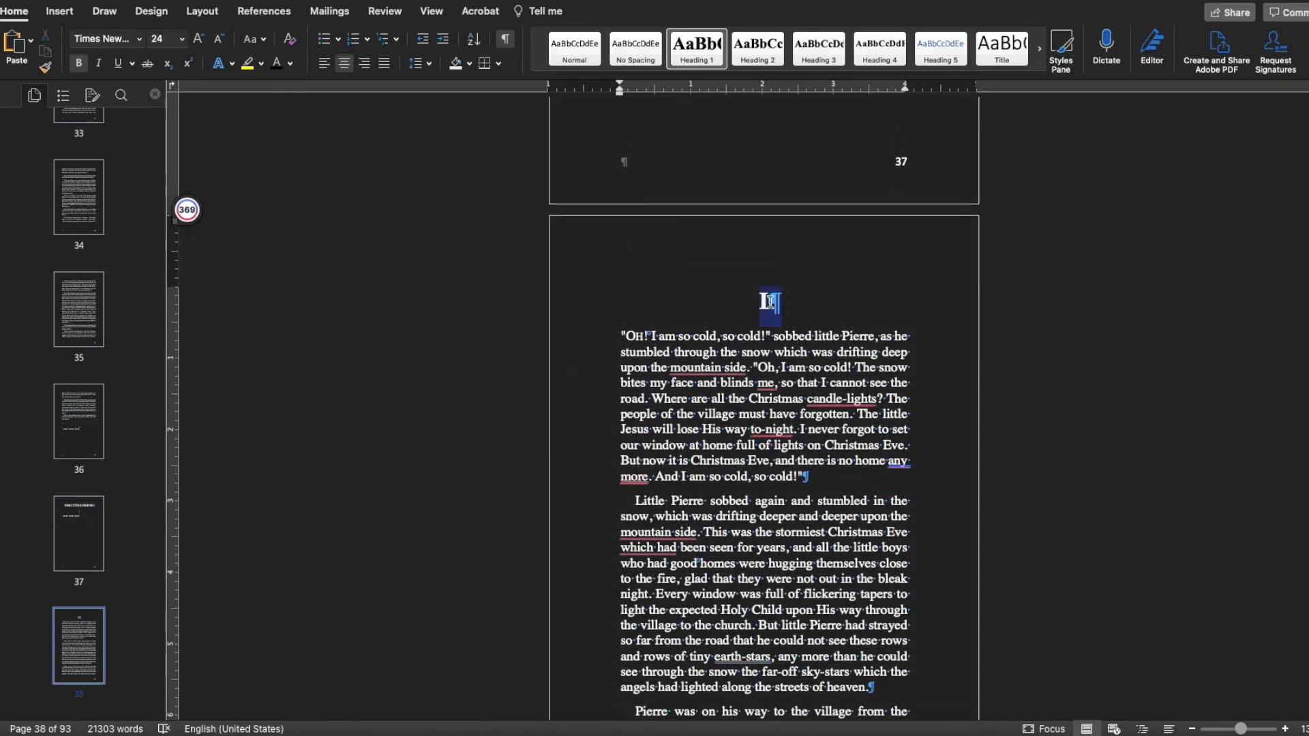
left_click(815, 305)
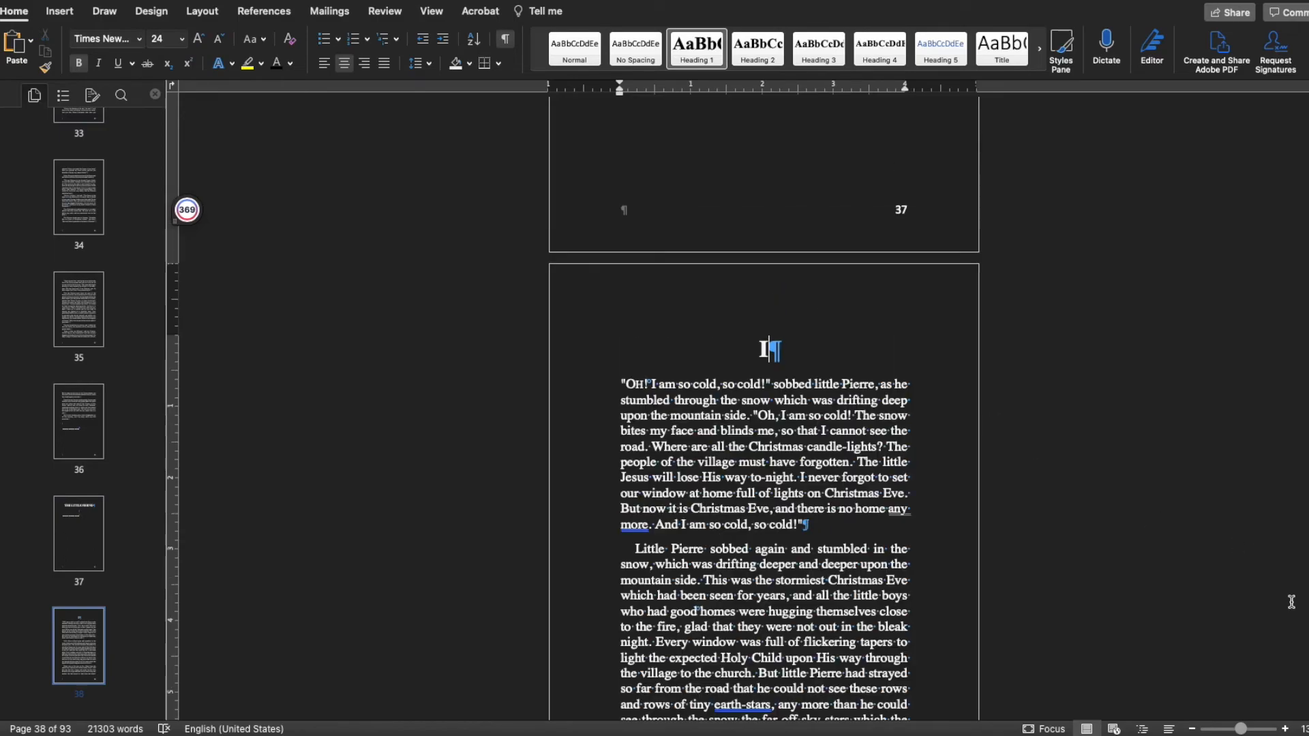
Update the entire table of contents on page 2, not only its page numbers.
scroll(1238, 544, "up", 15)
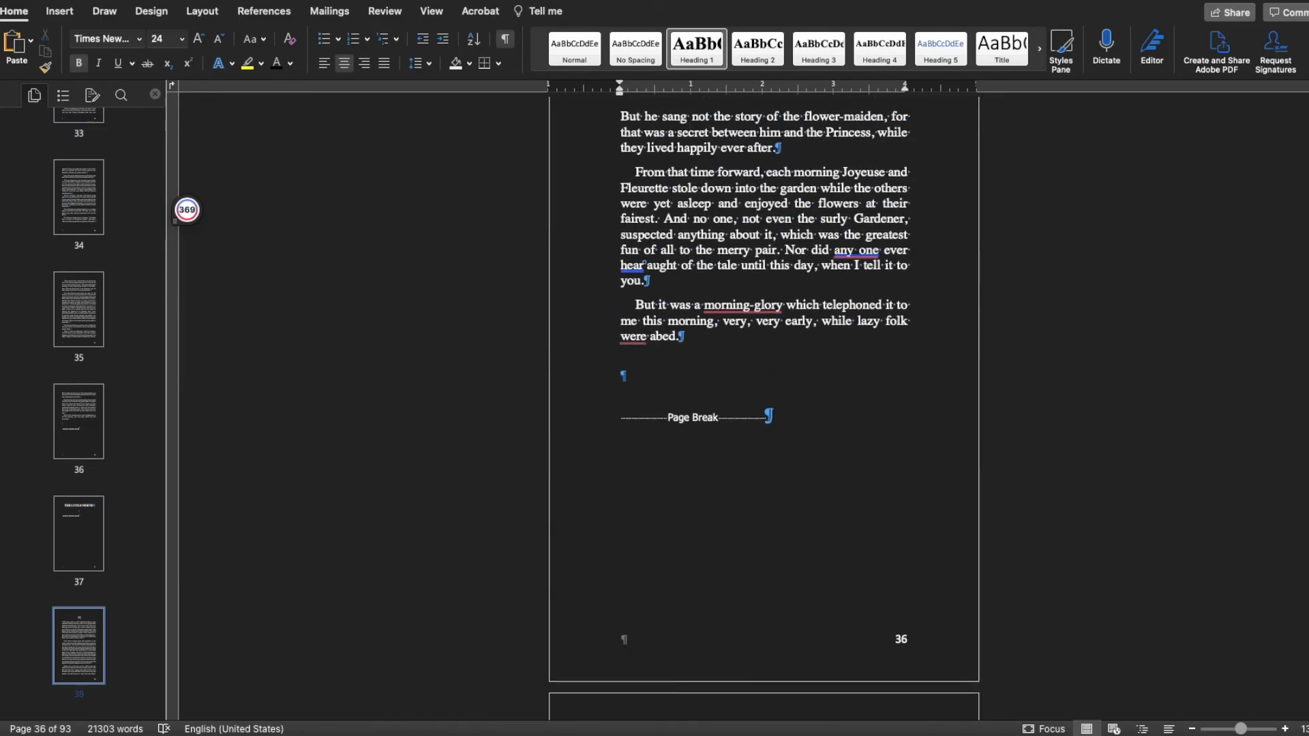
scroll(763, 409, "up", 20)
scroll(873, 410, "down", 5)
scroll(874, 411, "down", 3)
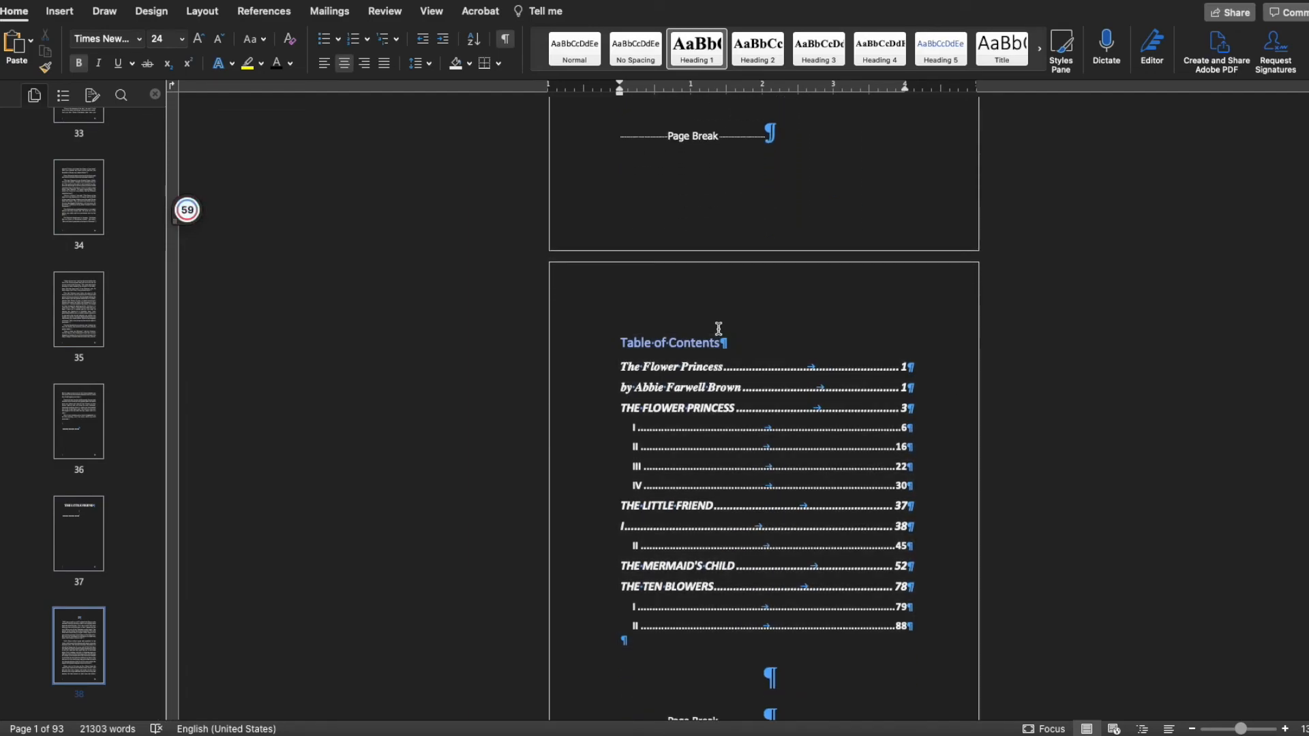
left_click(715, 329)
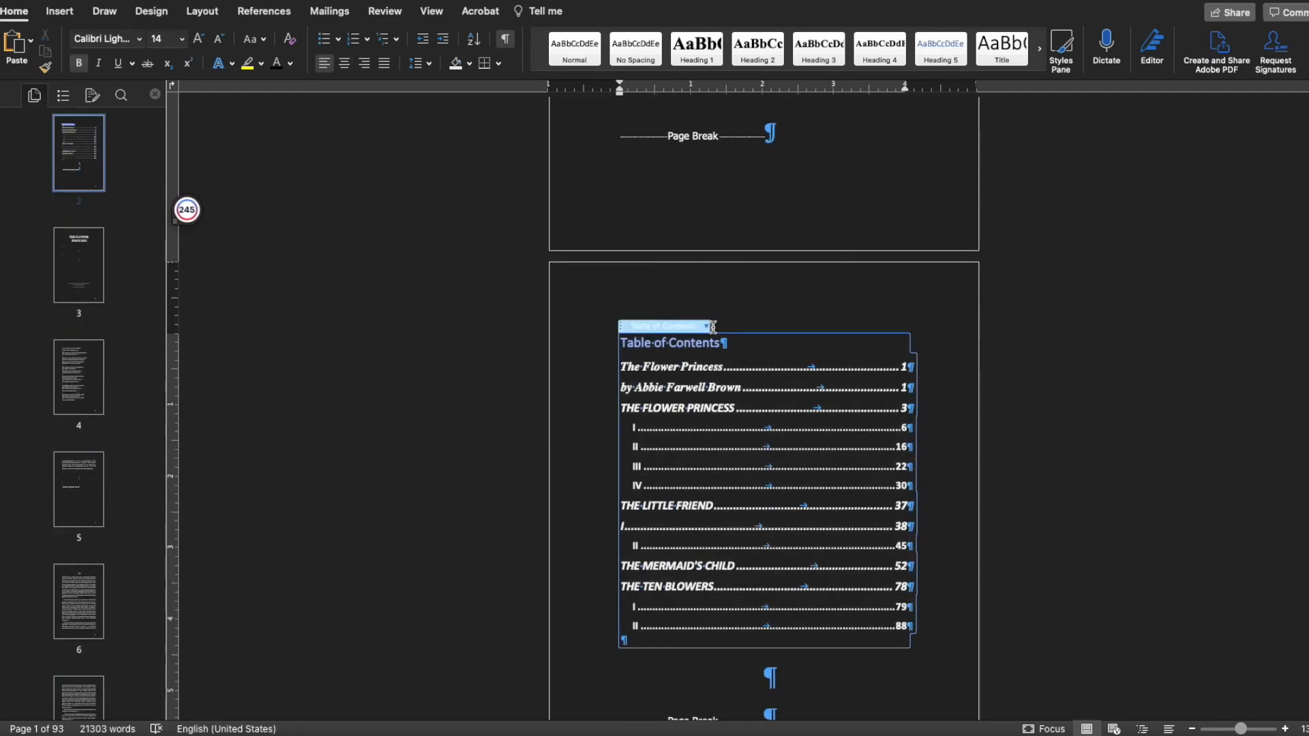
left_click(707, 326)
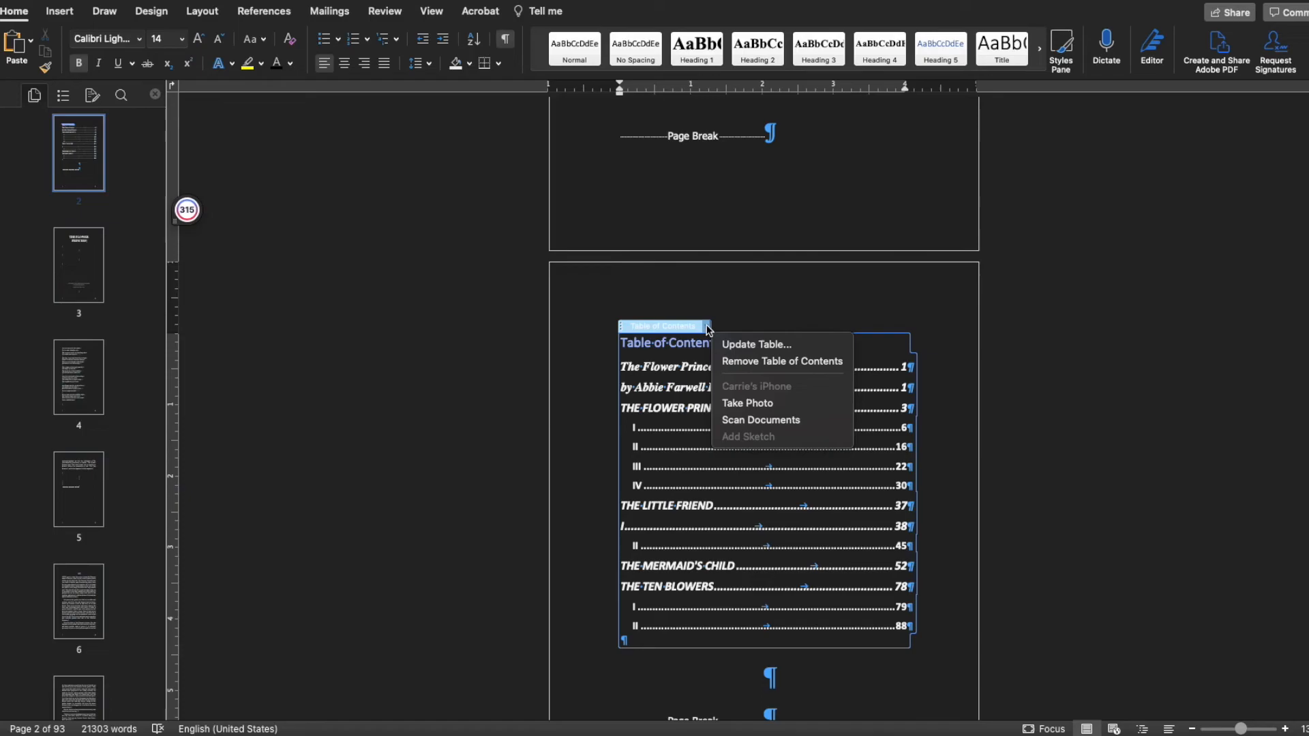
left_click(746, 344)
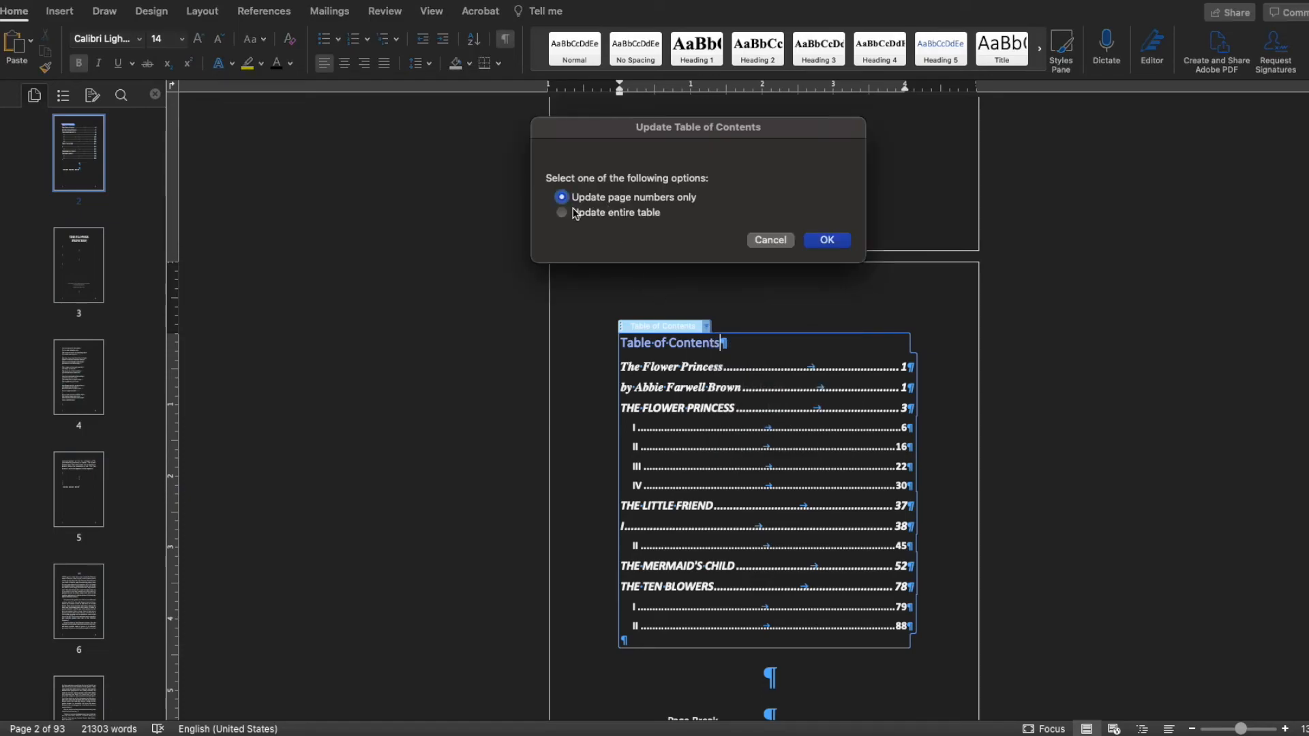
left_click(824, 241)
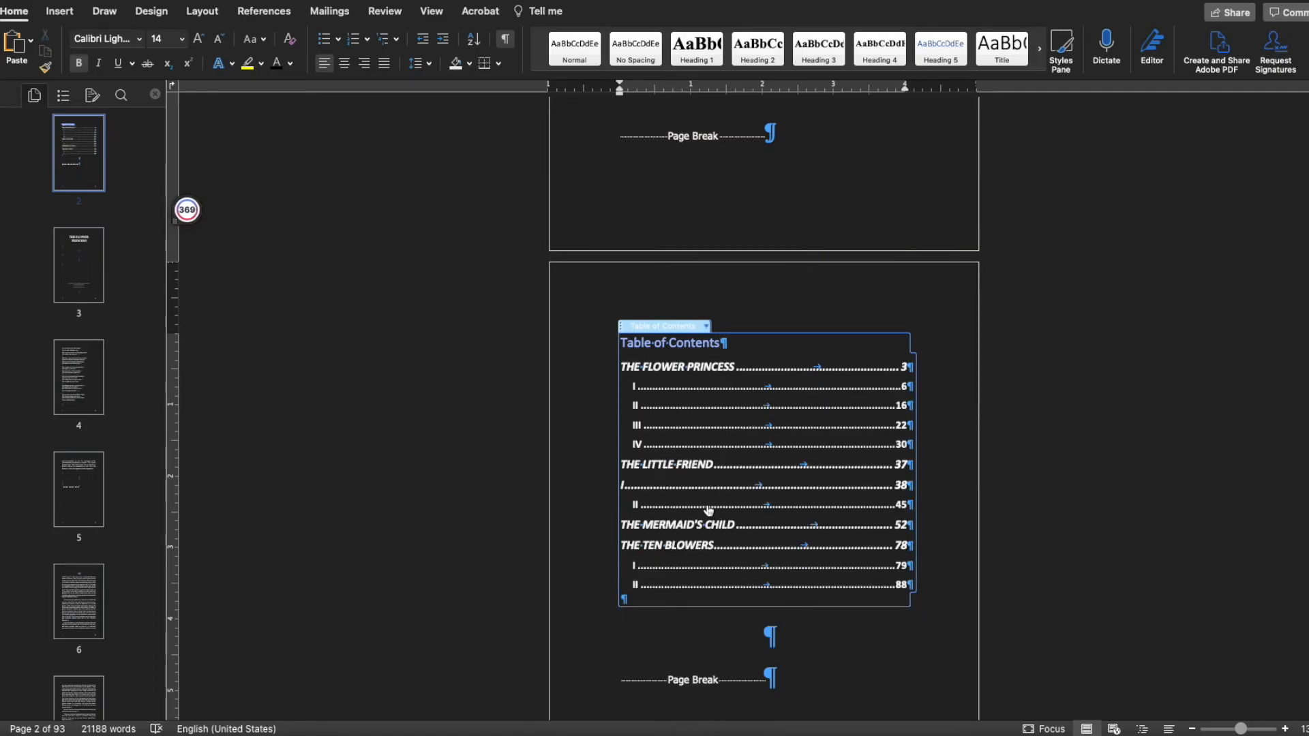
Apply the Heading 2 style to the section heading I of THE LITTLE FRIEND on page 38 and center it.
left_click(624, 489)
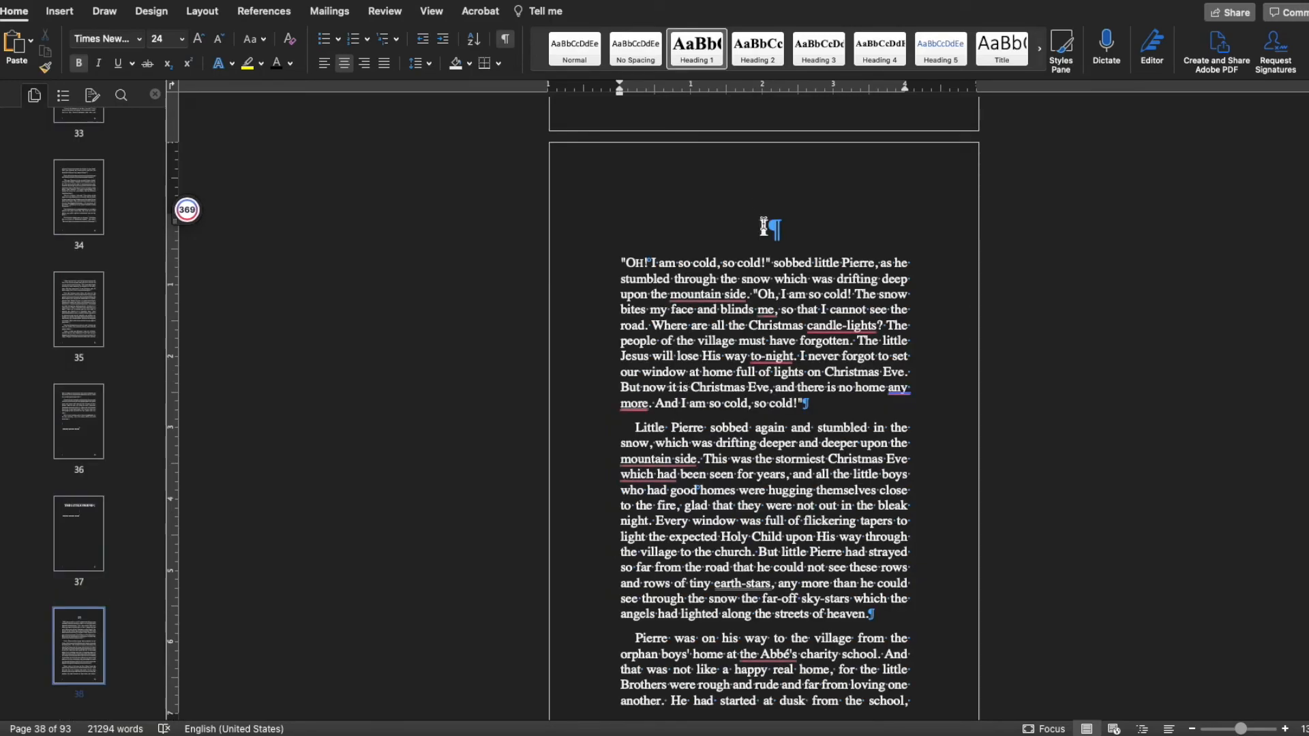
triple_click(763, 226)
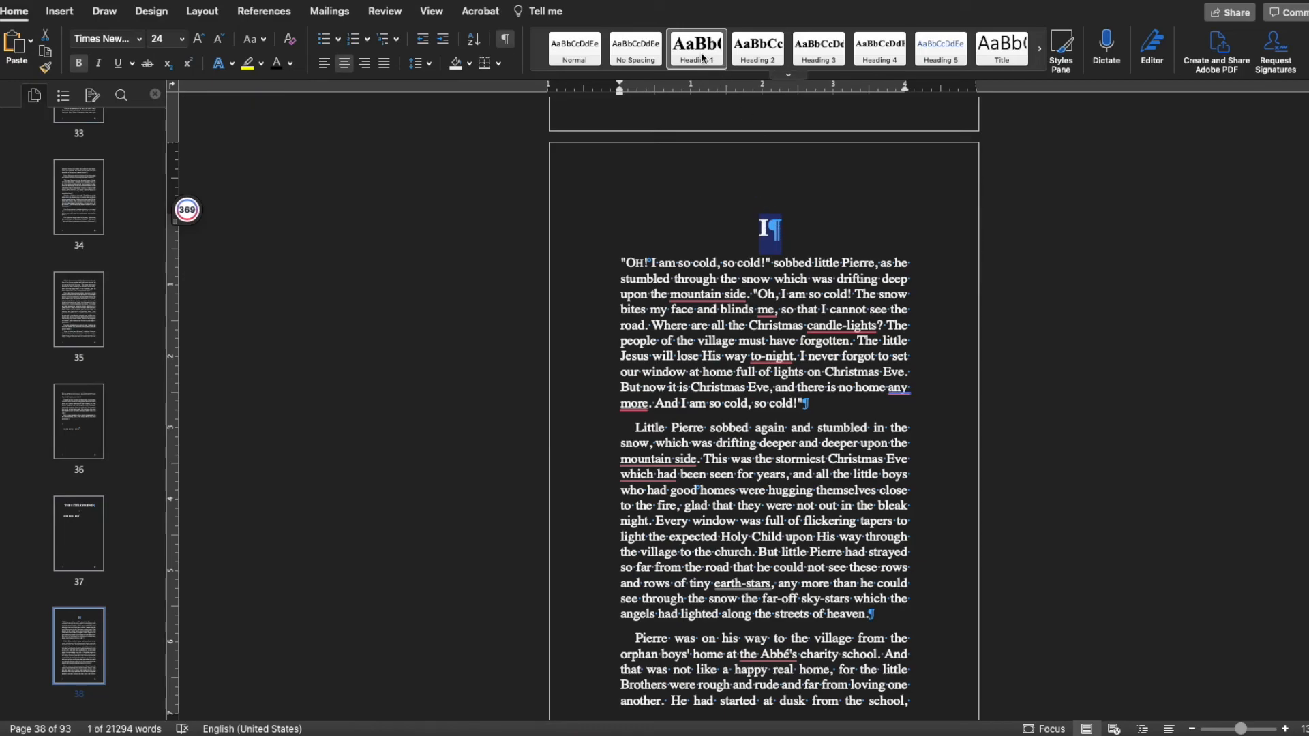
left_click(758, 49)
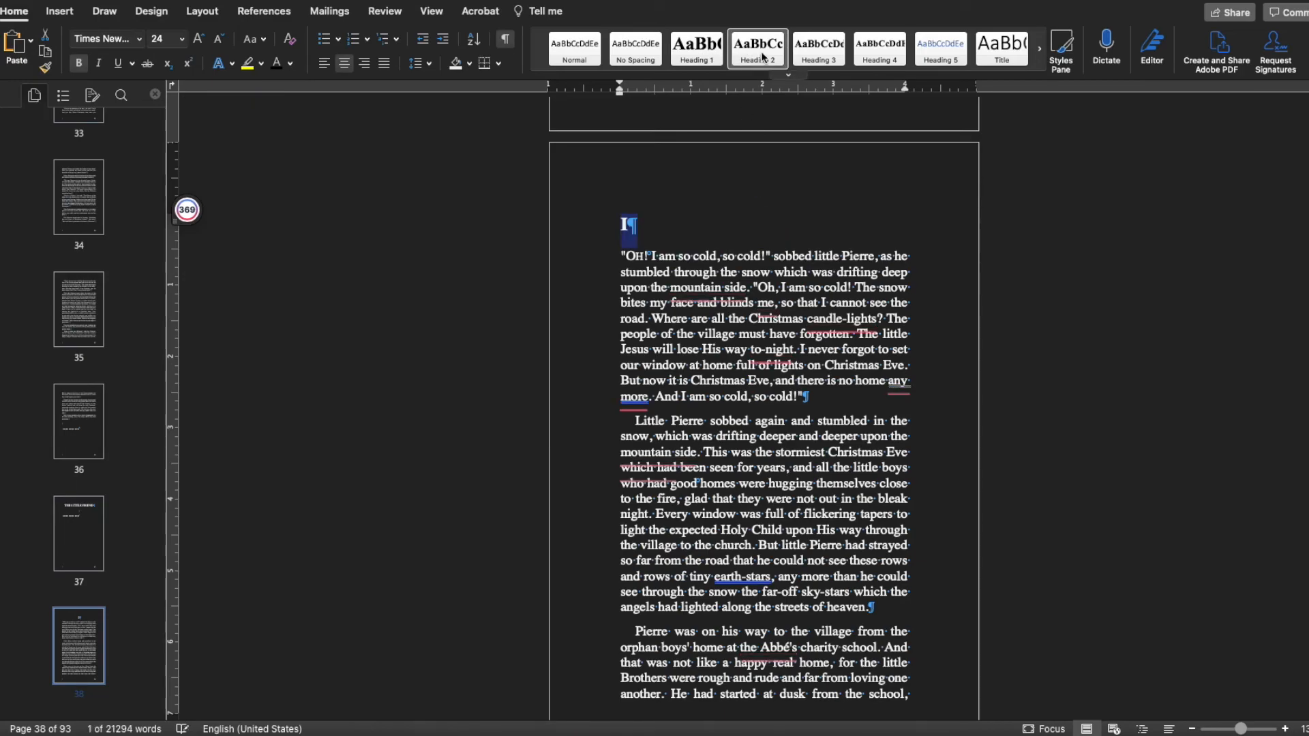
left_click(344, 63)
left_click(796, 231)
Return to the table of contents on page 2 and update the entire table to reflect the restyled section heading.
scroll(1006, 469, "up", 10)
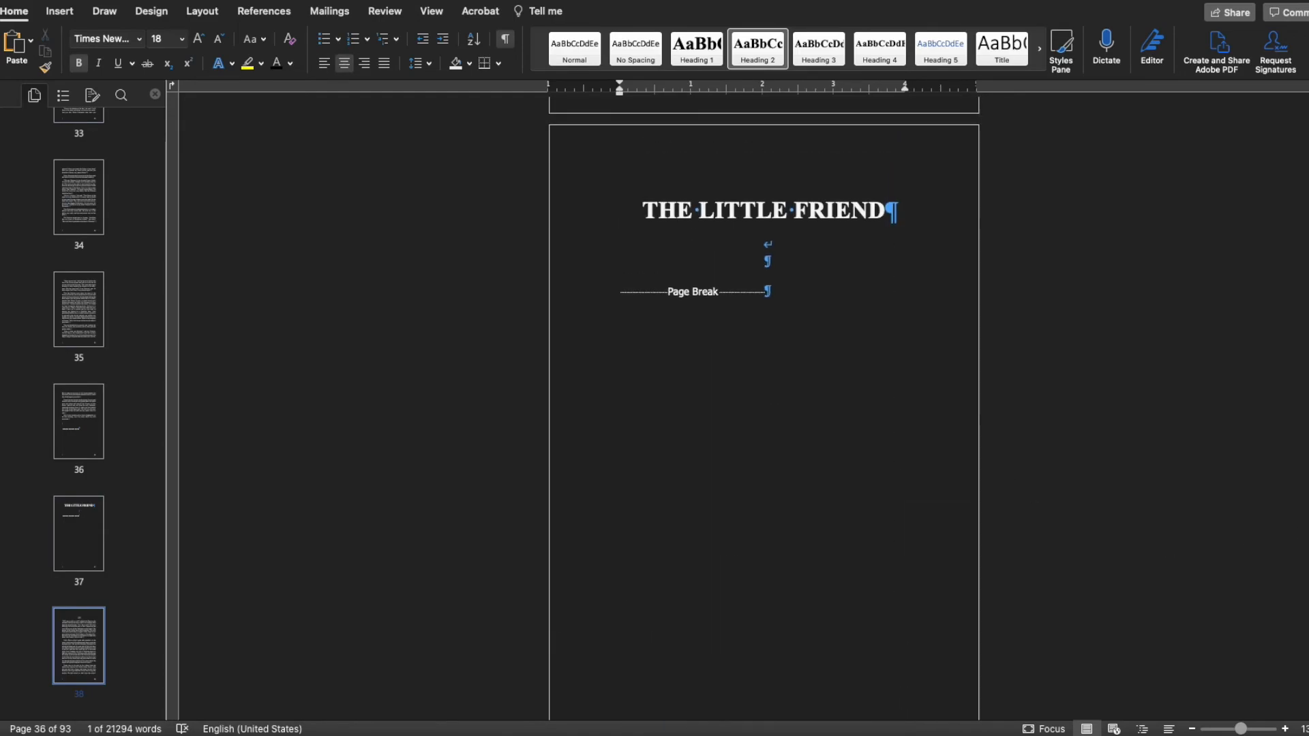
scroll(763, 409, "up", 15)
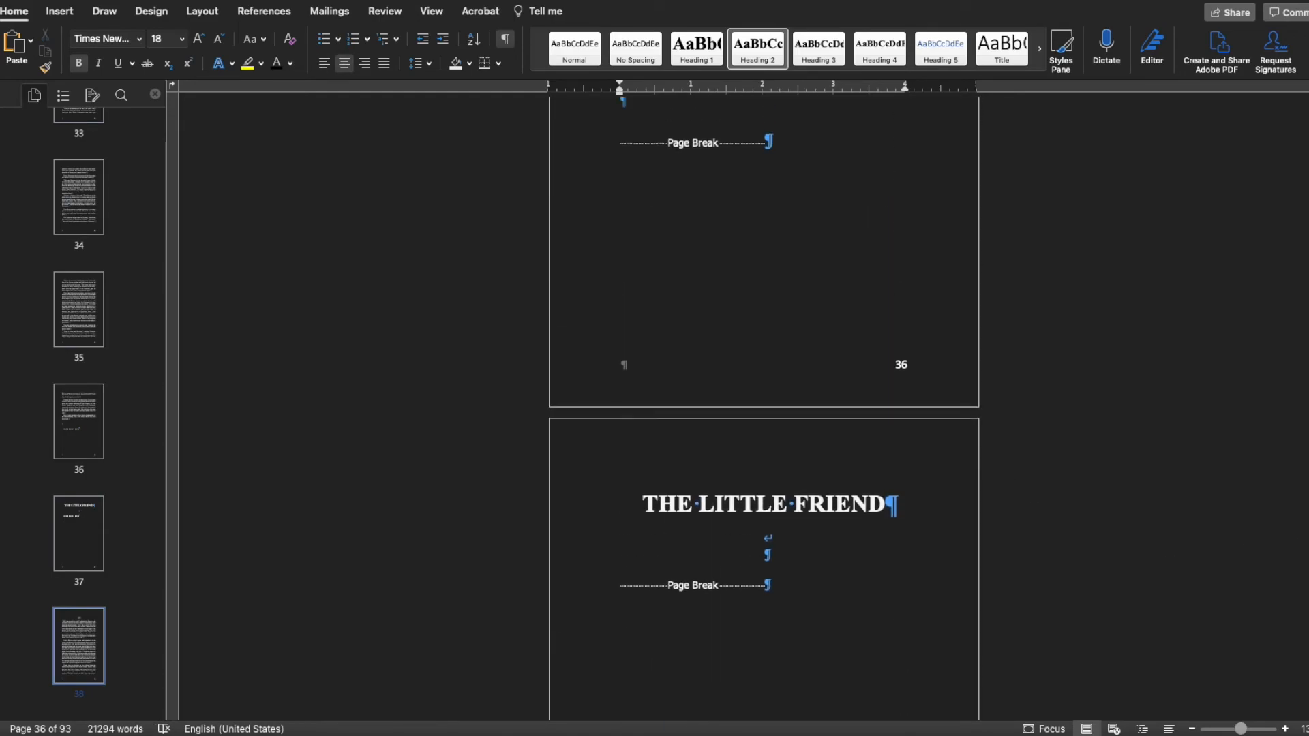
scroll(847, 376, "down", 10)
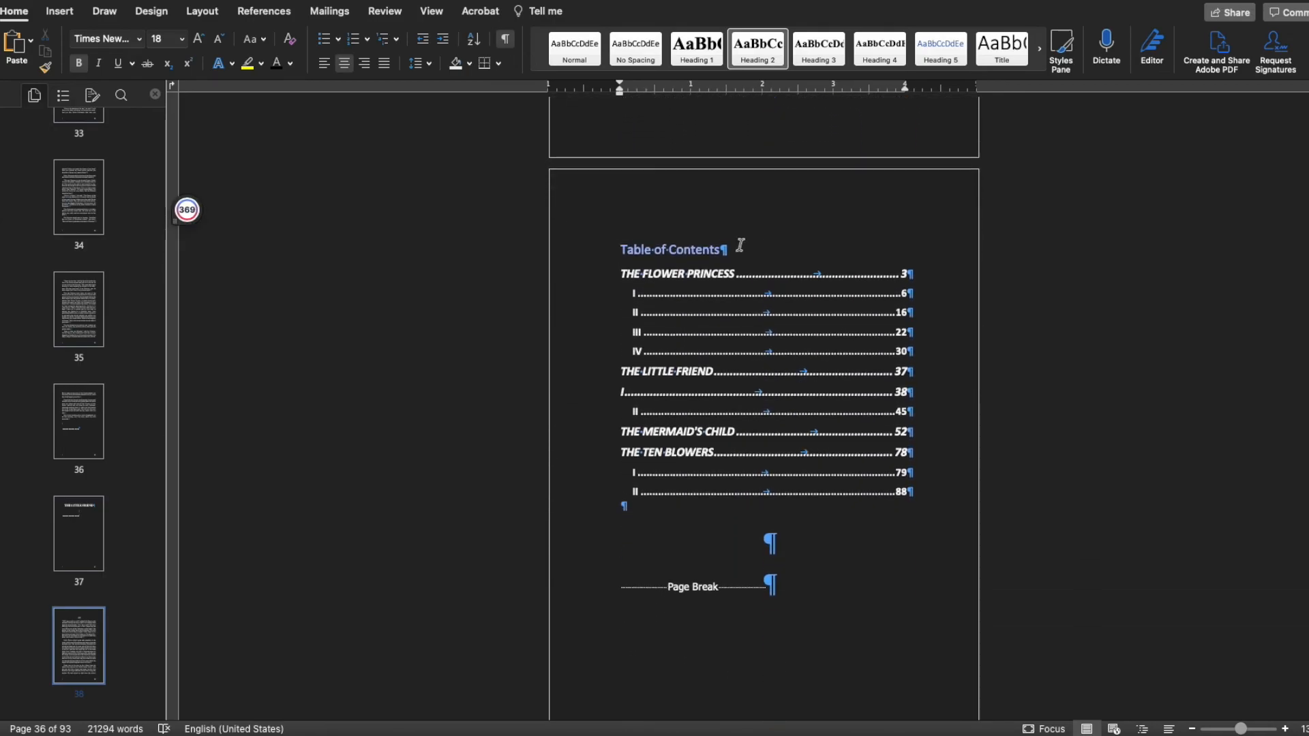
left_click(727, 247)
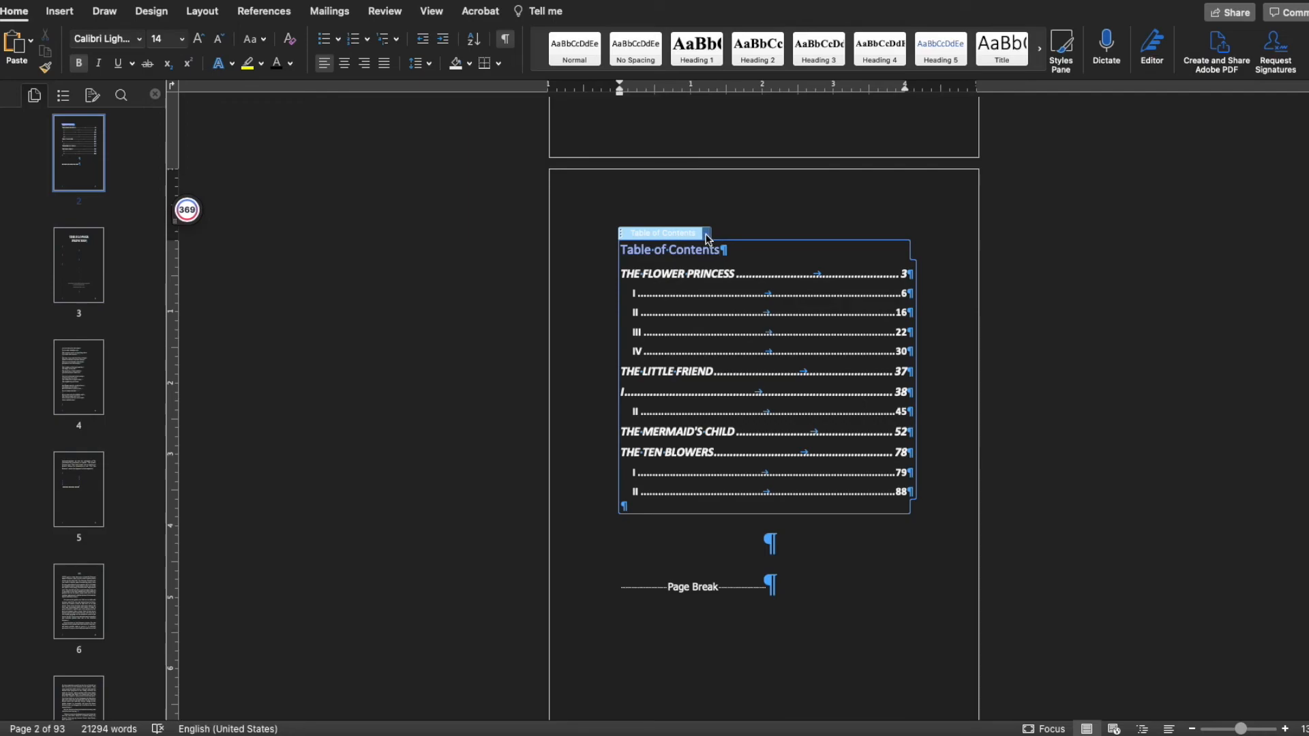
left_click(707, 233)
left_click(733, 252)
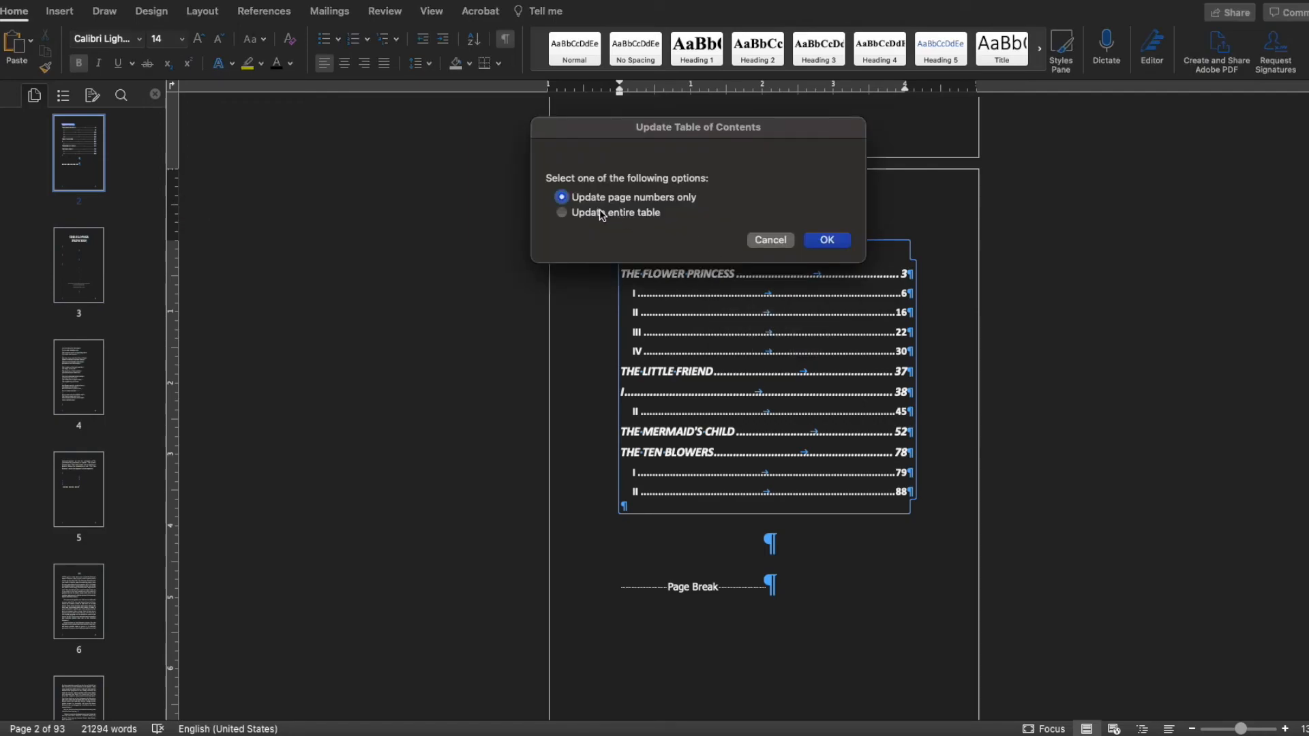
left_click(562, 214)
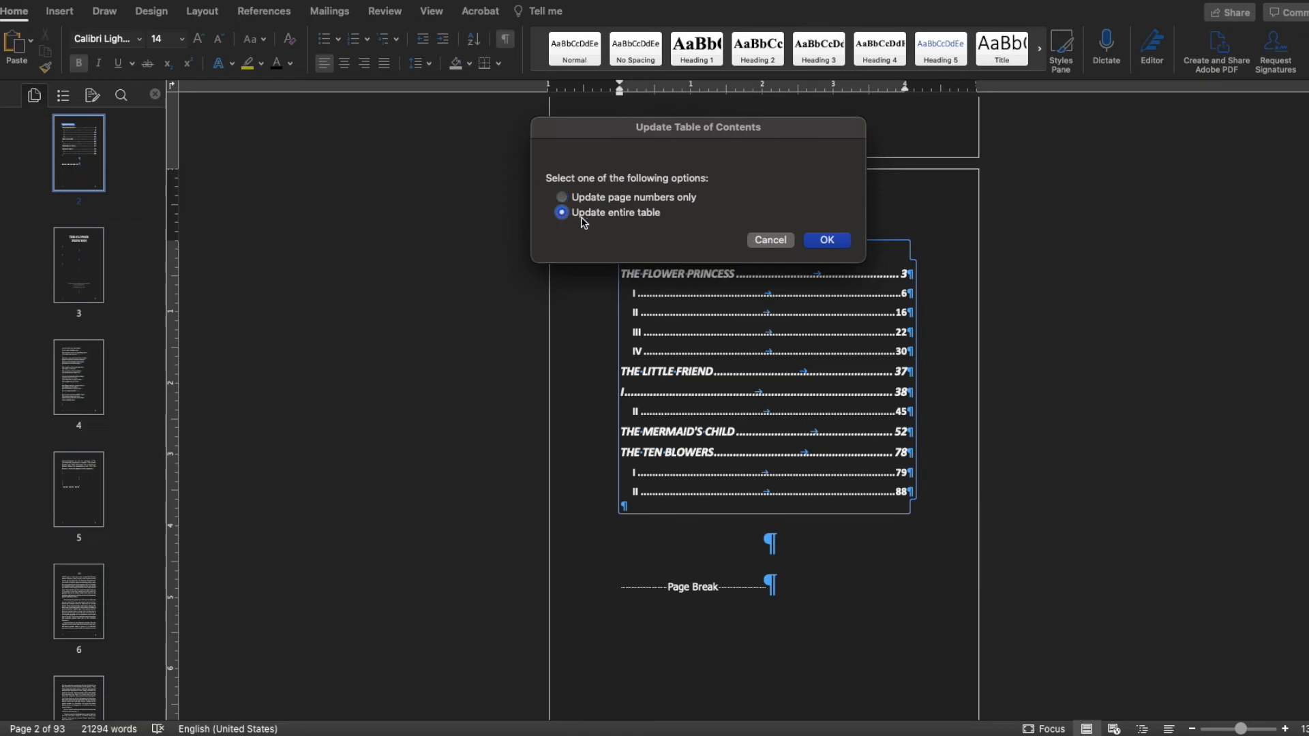
left_click(827, 242)
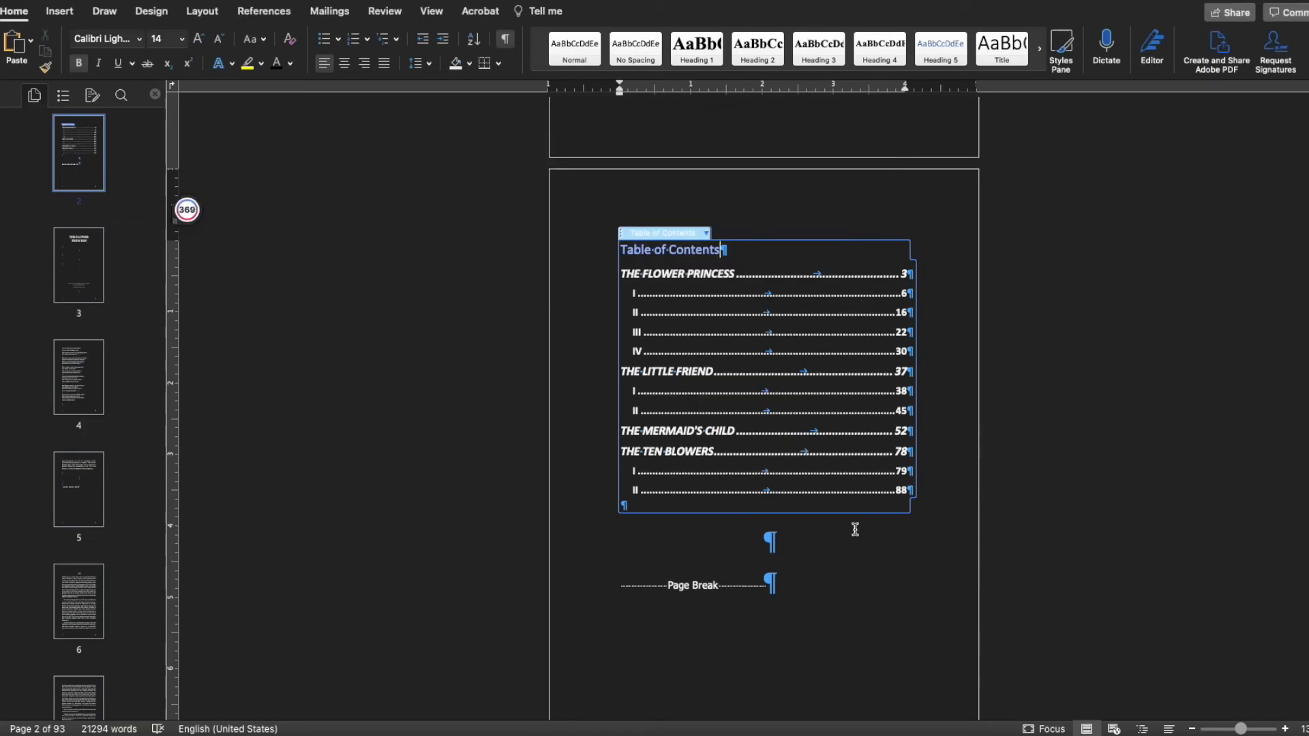
left_click(929, 518)
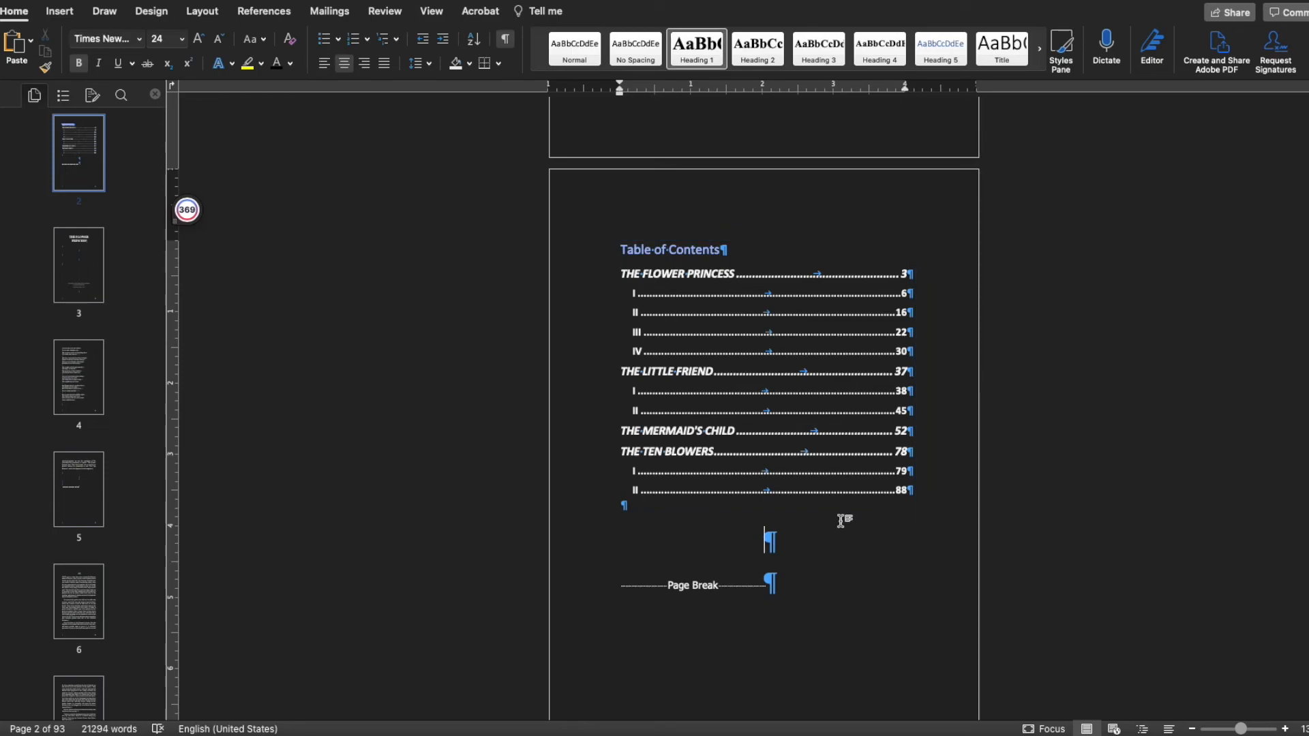
Review the layout and footer page numbers from the title page through the front matter to the first story page.
scroll(840, 522, "down", 1)
scroll(841, 522, "up", 5)
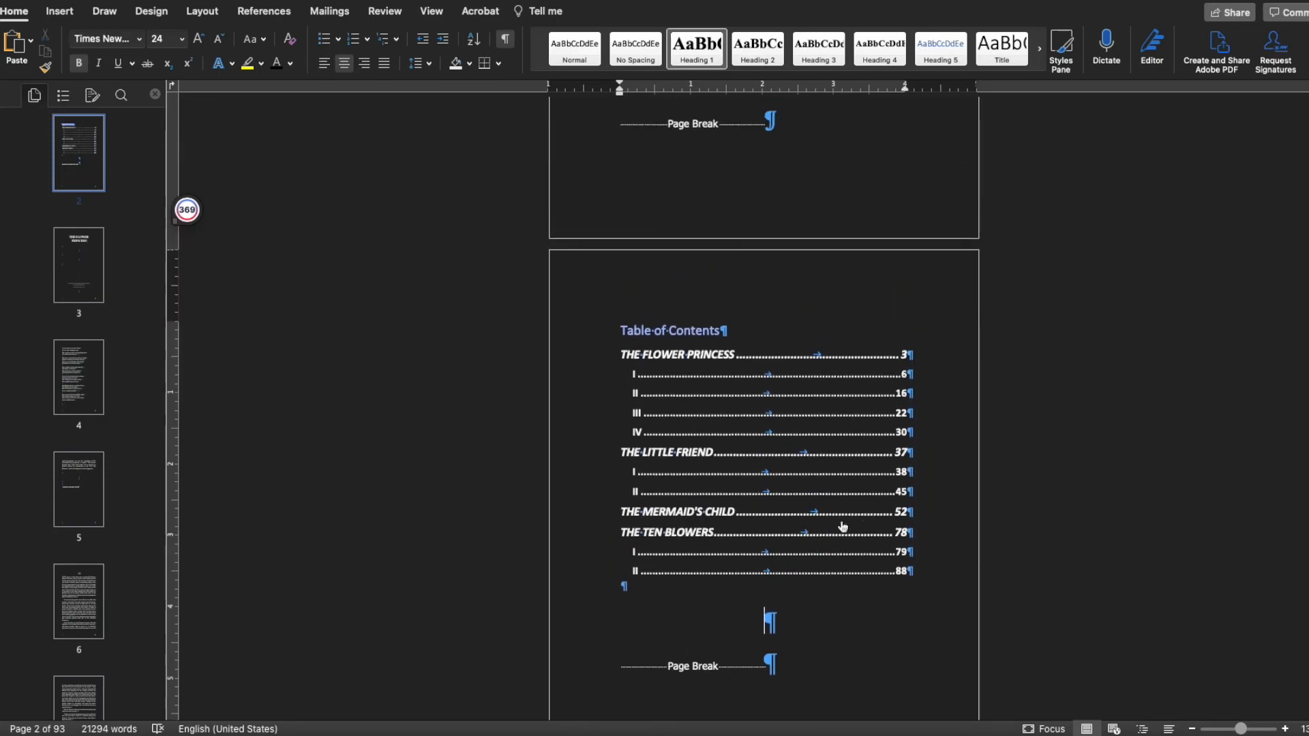
scroll(841, 522, "down", 7)
scroll(841, 521, "down", 5)
scroll(840, 522, "up", 10)
scroll(841, 521, "up", 5)
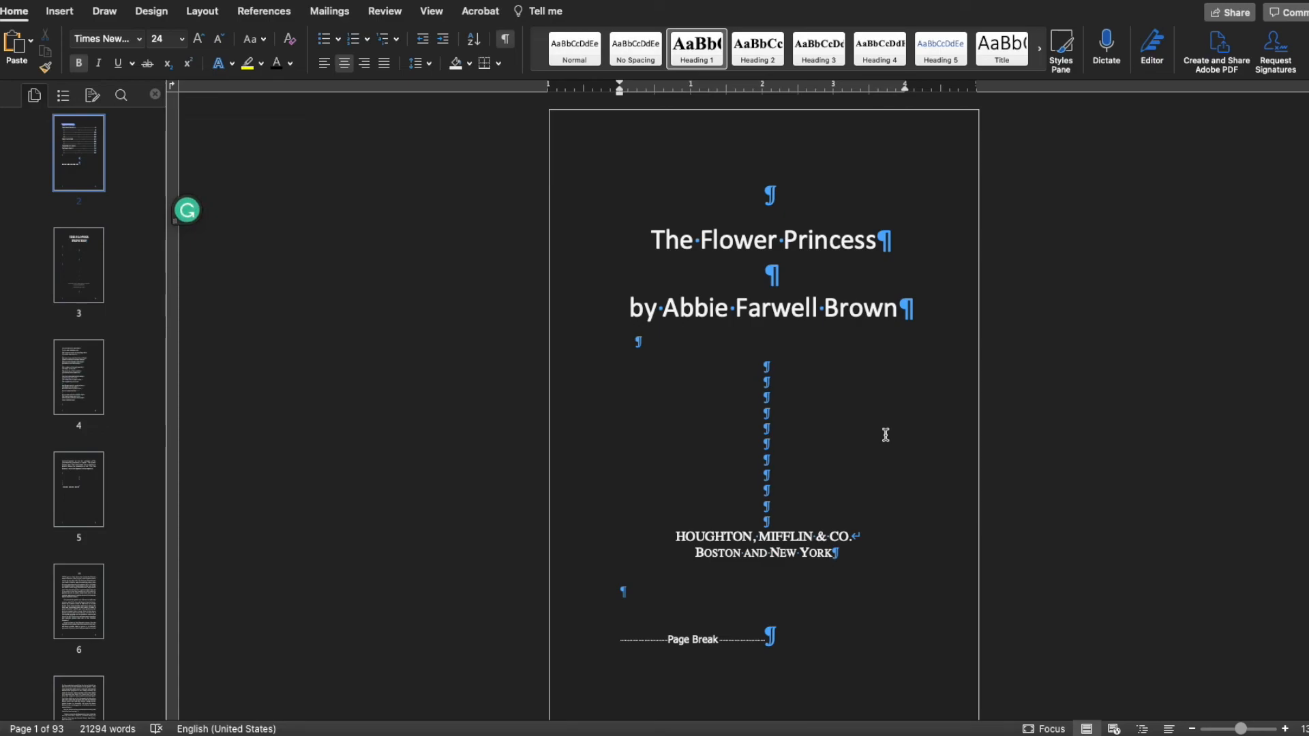
scroll(885, 435, "down", 10)
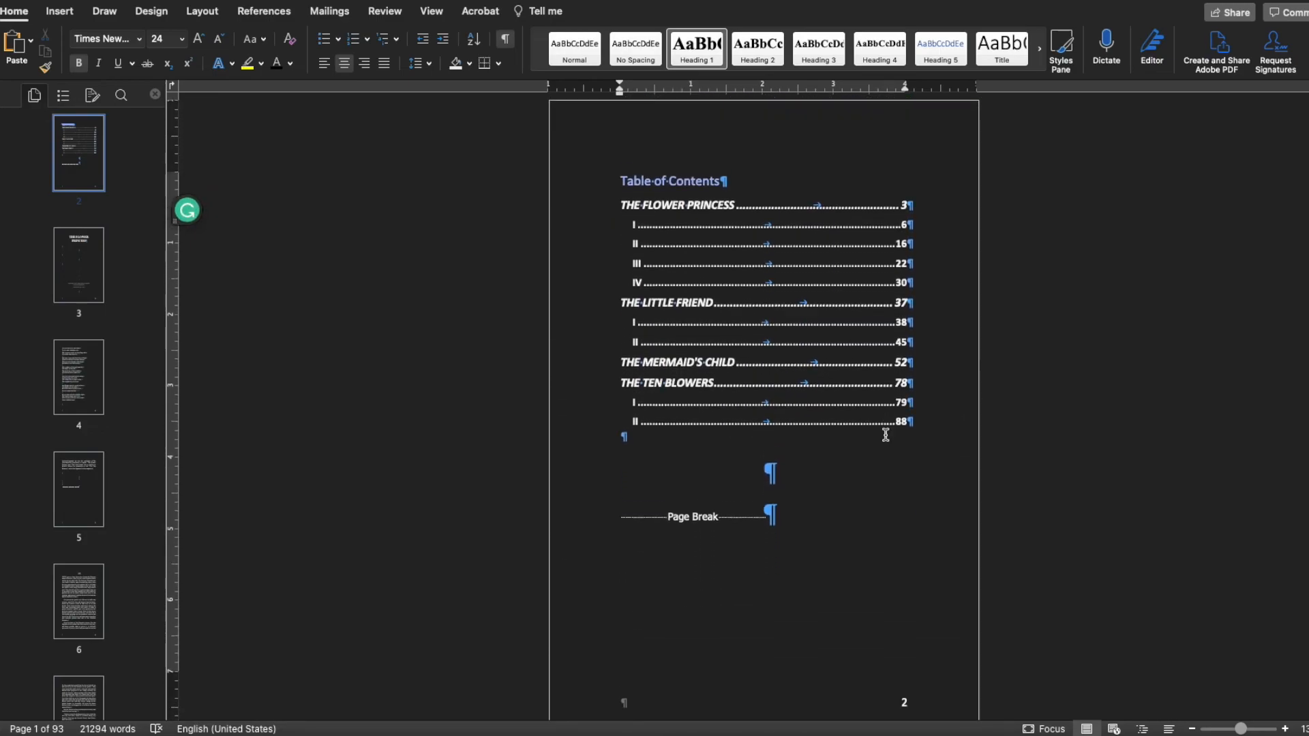
scroll(918, 455, "down", 8)
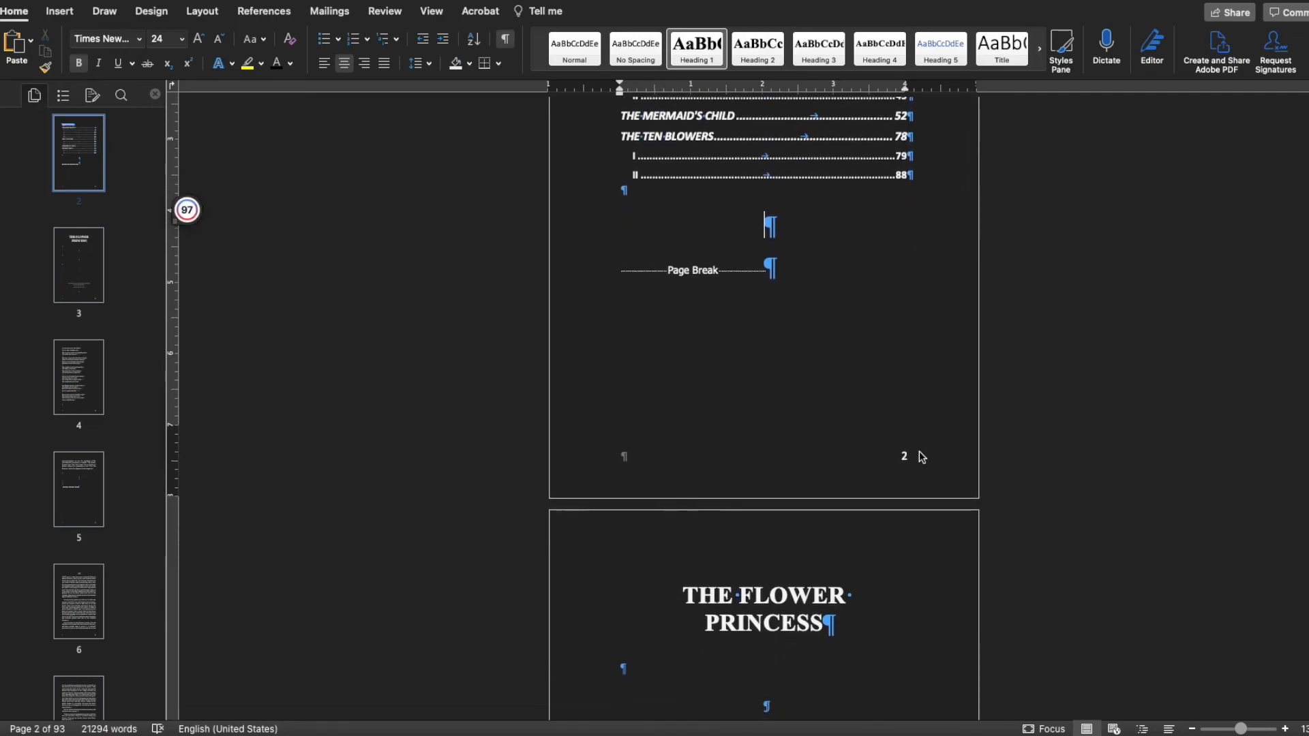
scroll(919, 452, "down", 2)
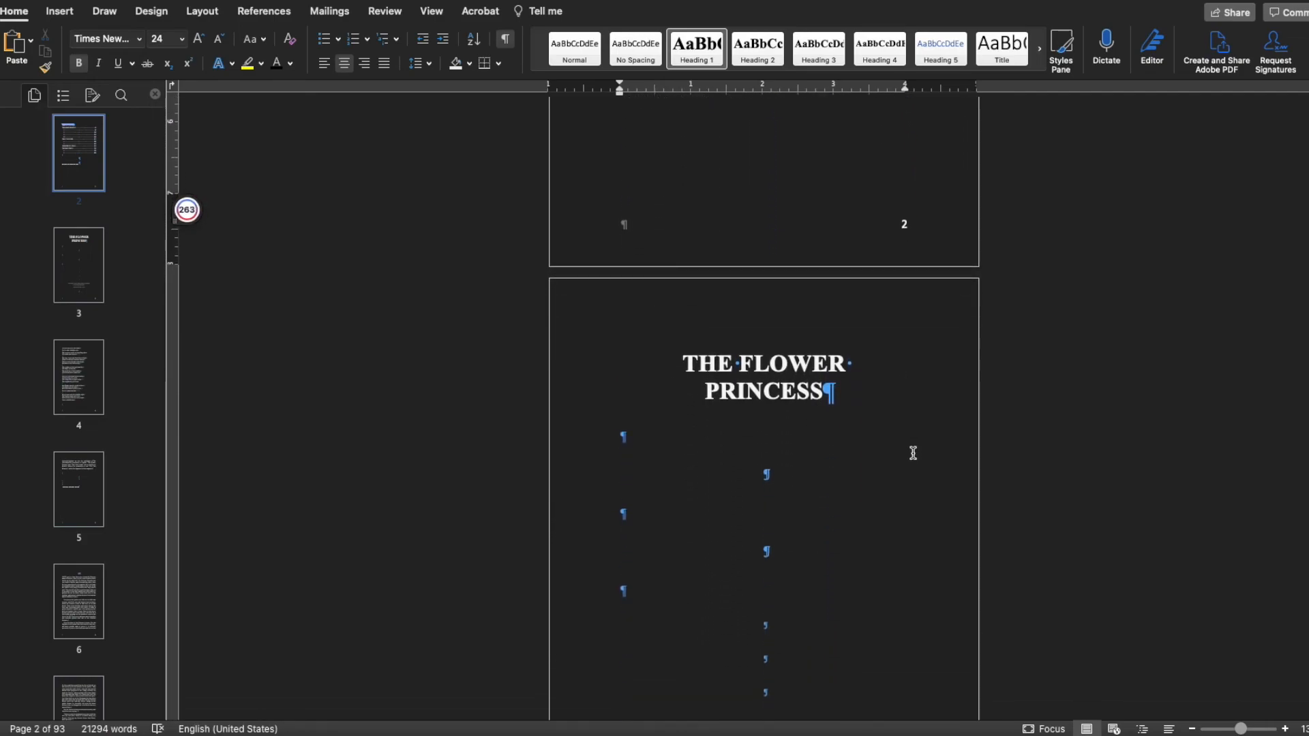
scroll(913, 453, "down", 15)
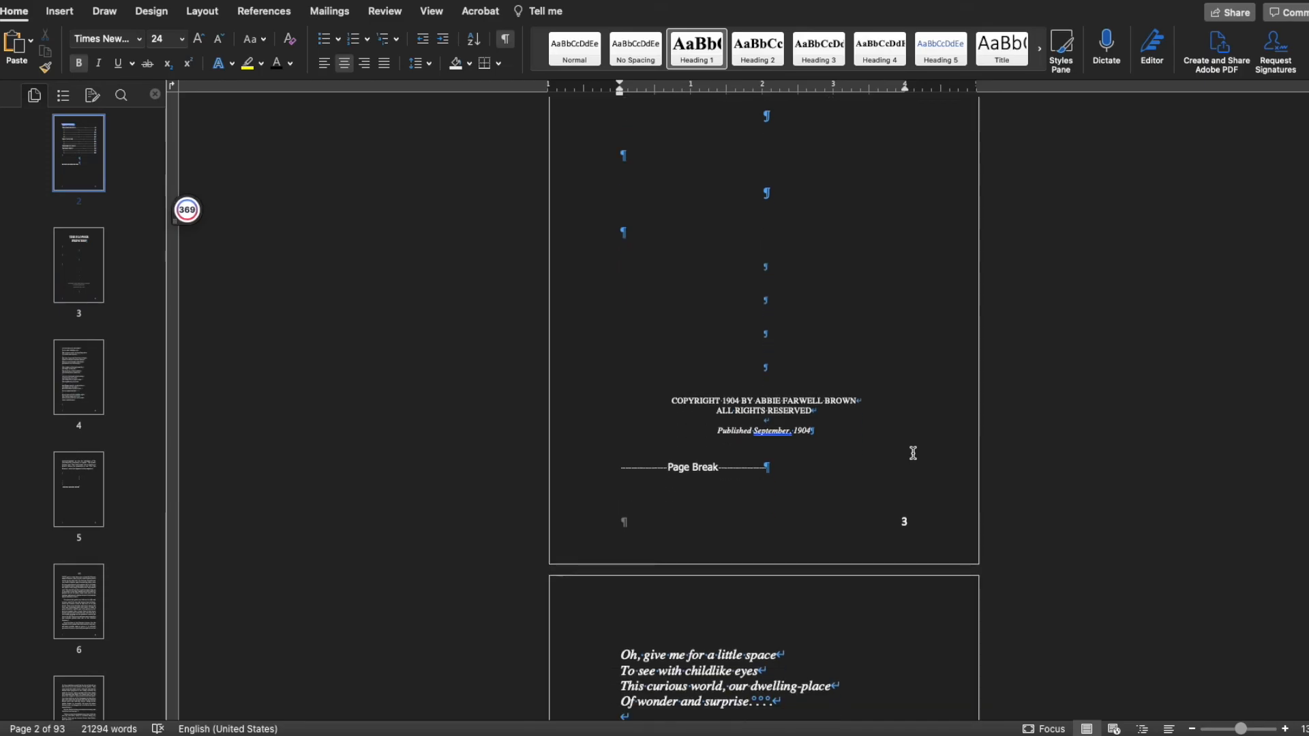
scroll(912, 453, "down", 15)
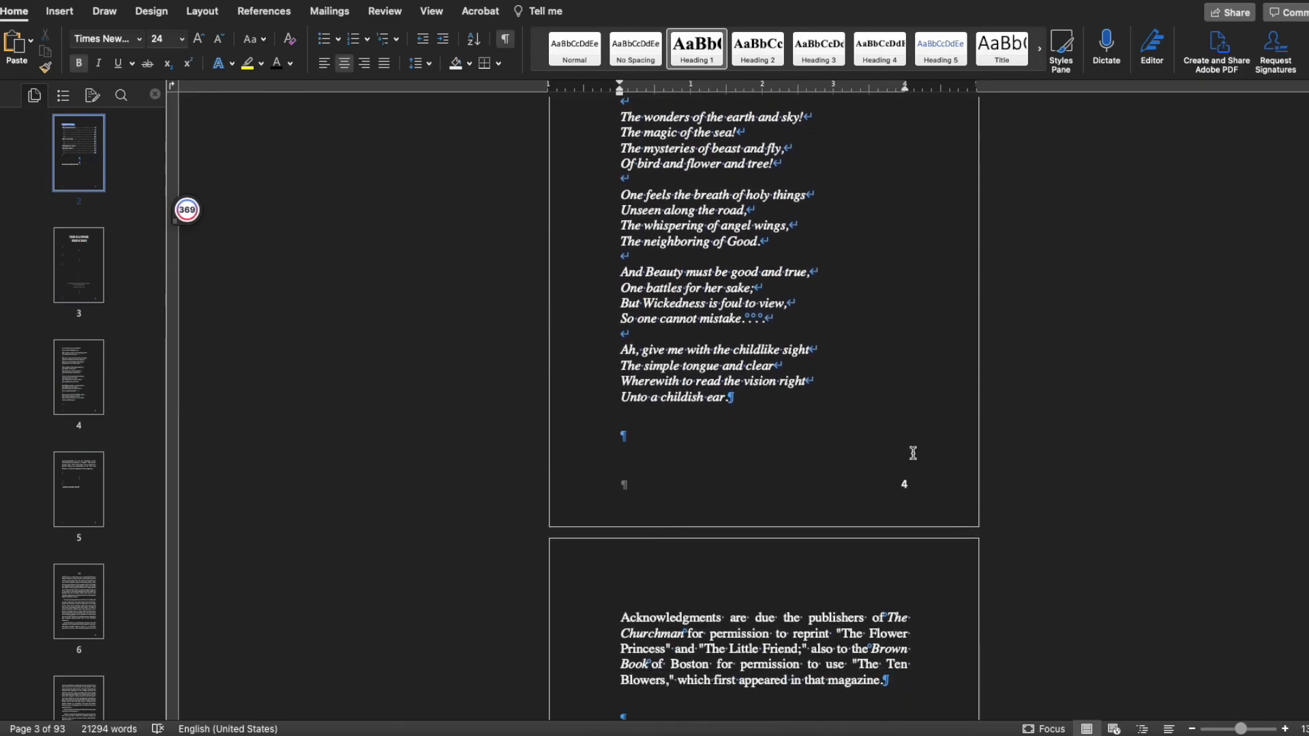
scroll(913, 454, "down", 12)
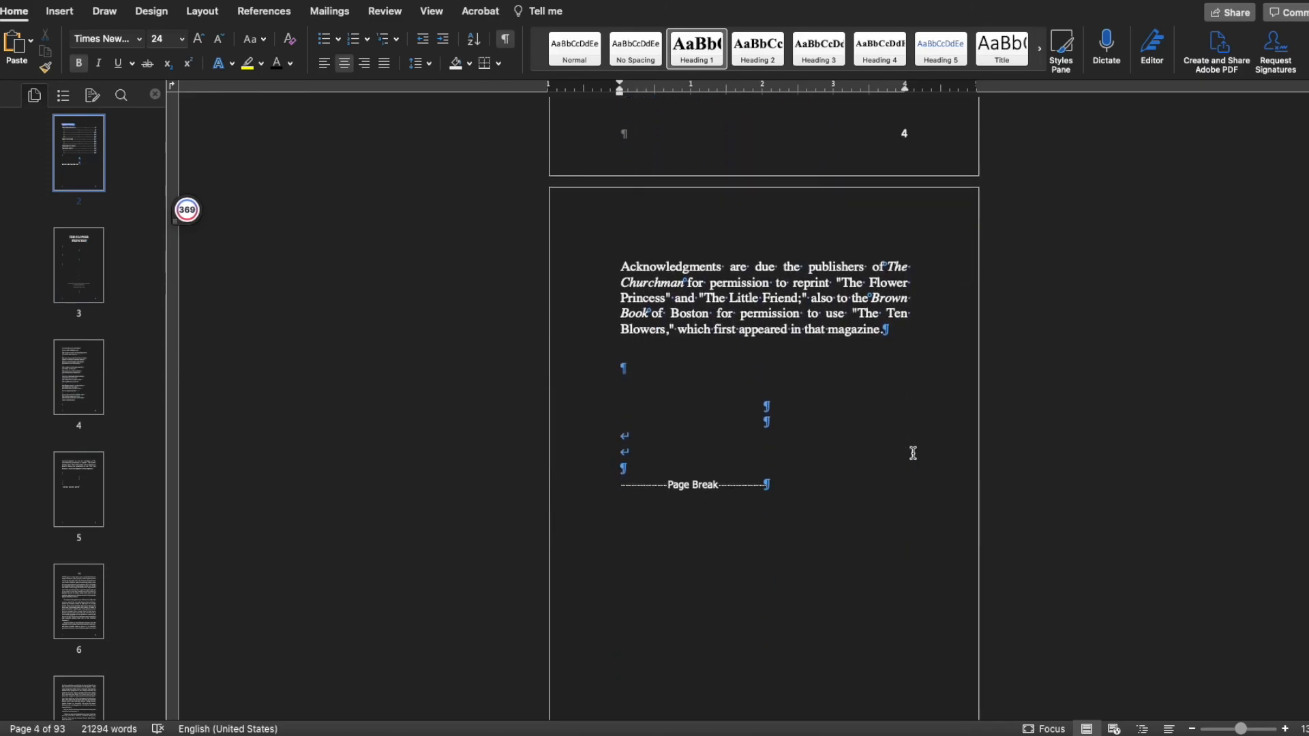
scroll(913, 454, "down", 12)
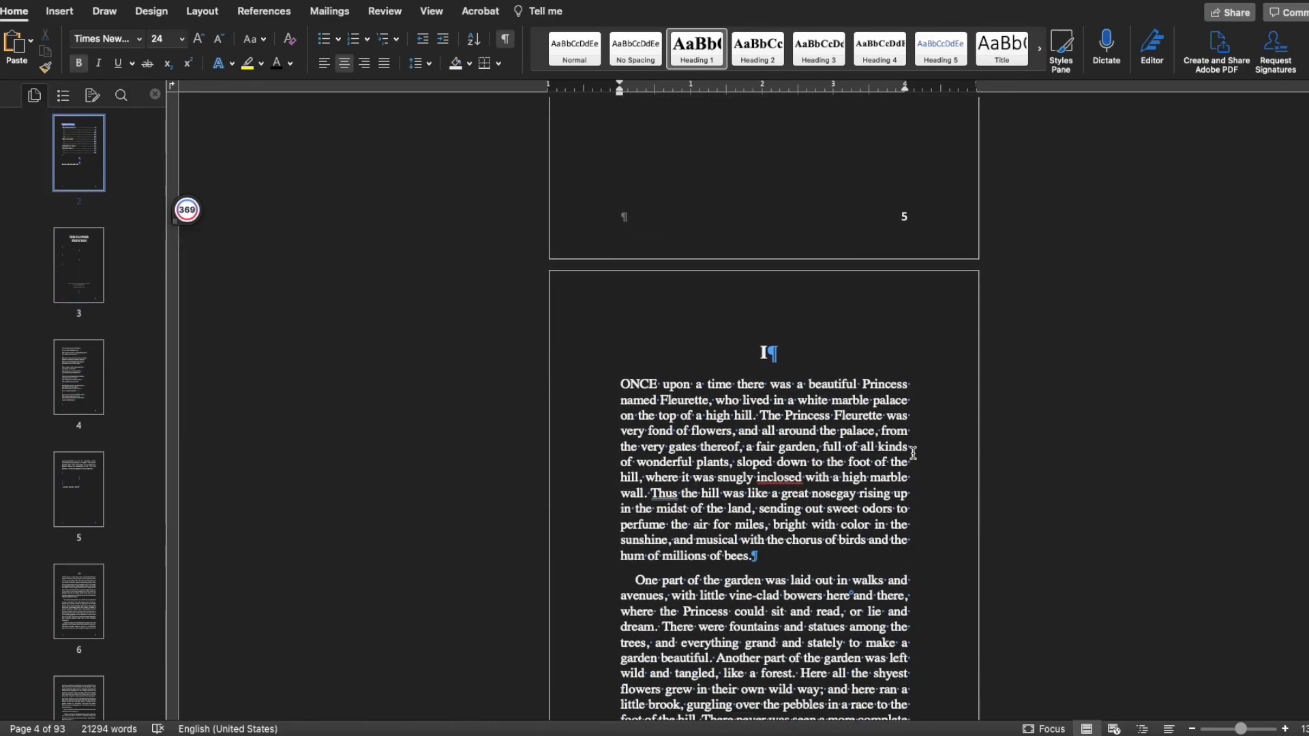
scroll(913, 454, "down", 10)
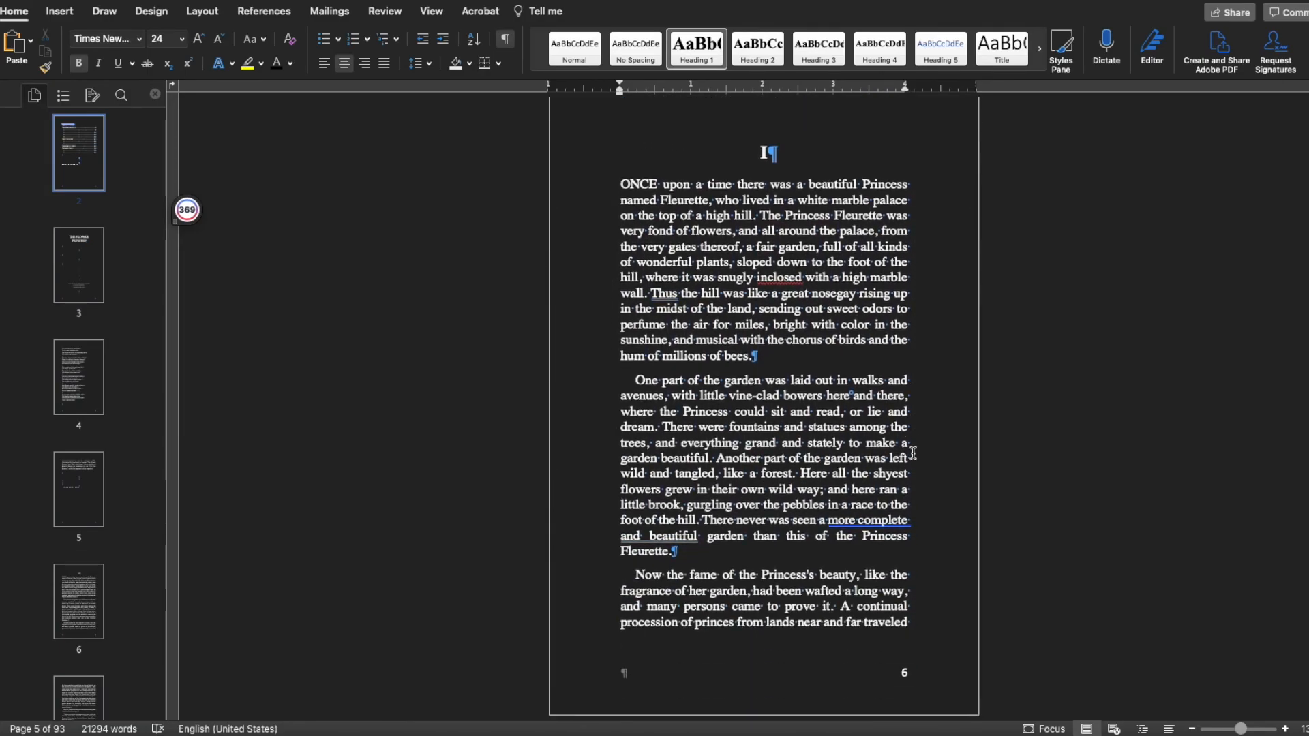
scroll(913, 453, "up", 15)
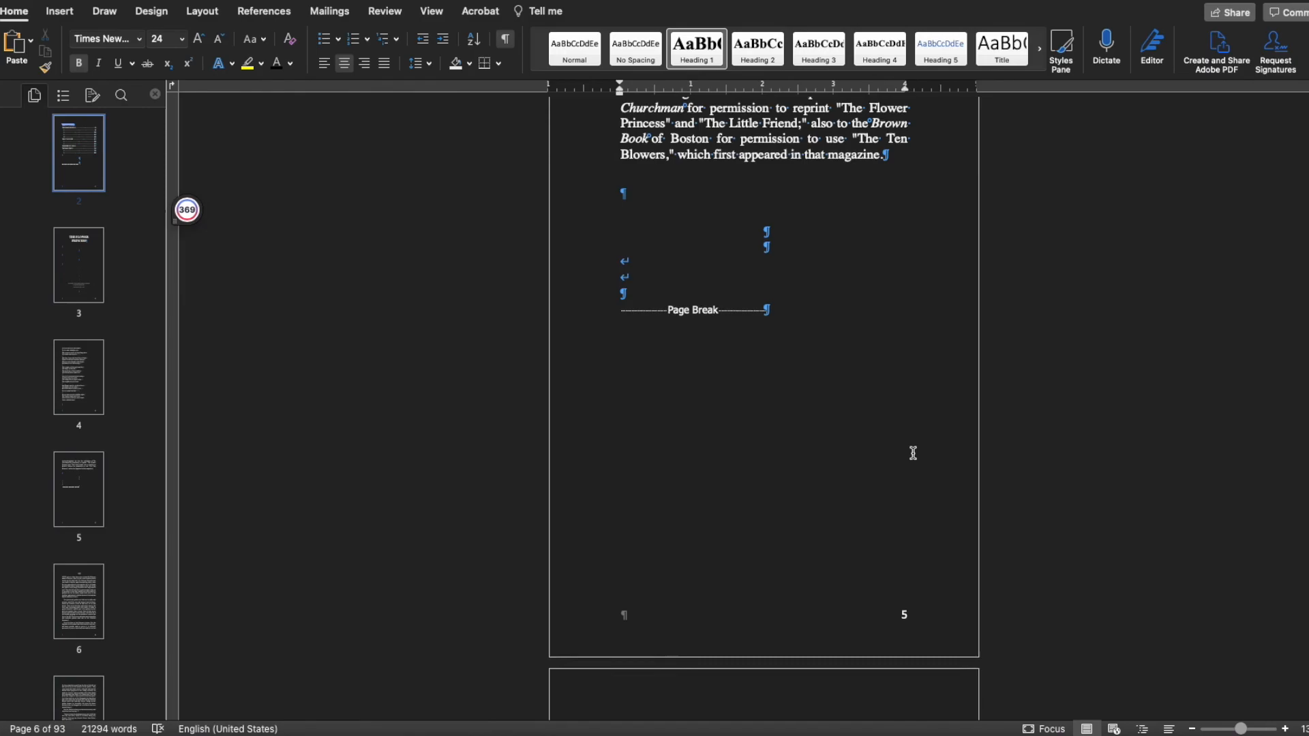
scroll(913, 453, "up", 2)
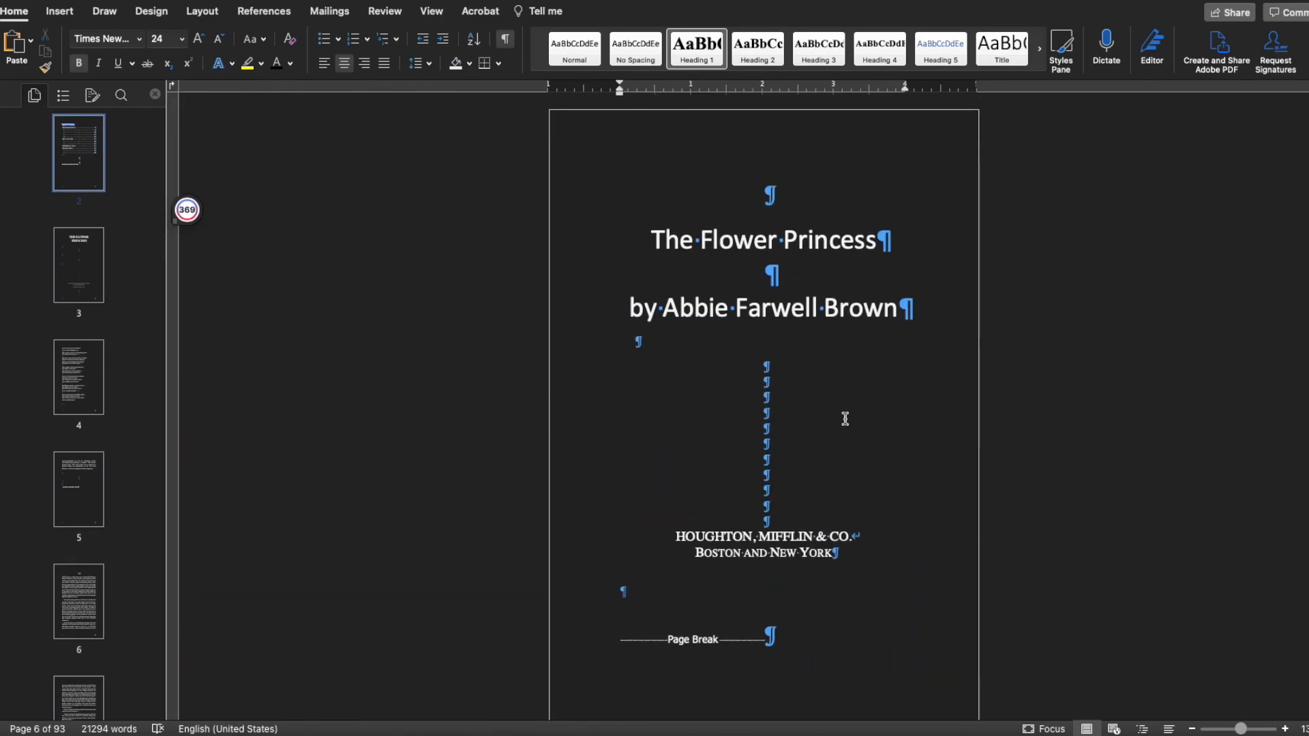